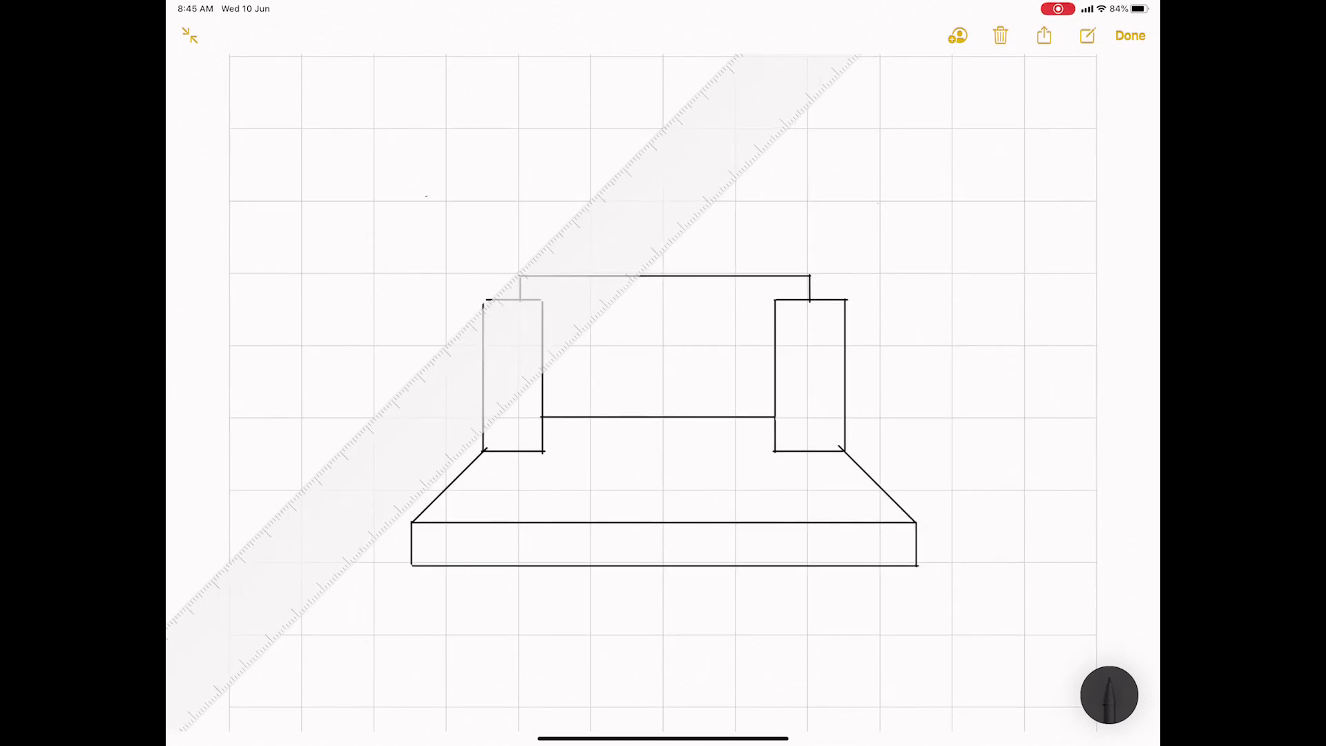
Draw a rectangular wing on each outer side of the stage sketch, joined to the pillars by slanted edges
{"action": "mouse_move", "coordinate": [485, 301]}
{"action": "left_mouse_down"}
{"action": "mouse_move", "coordinate": [447, 337]}
{"action": "mouse_move", "coordinate": [302, 337]}
{"action": "left_mouse_up"}
{"action": "left_click_drag", "start_coordinate": [880, 338], "coordinate": [1023, 338]}
{"action": "left_click_drag", "start_coordinate": [845, 301], "coordinate": [881, 338]}
{"action": "left_click_drag", "start_coordinate": [302, 338], "coordinate": [302, 487]}
{"action": "left_click_drag", "start_coordinate": [445, 337], "coordinate": [445, 491]}
{"action": "mouse_move", "coordinate": [471, 504]}
{"action": "left_mouse_down"}
{"action": "mouse_move", "coordinate": [229, 516]}
{"action": "mouse_move", "coordinate": [228, 339]}
{"action": "mouse_move", "coordinate": [302, 339]}
{"action": "mouse_move", "coordinate": [301, 476]}
{"action": "left_mouse_up"}
{"action": "mouse_move", "coordinate": [905, 518]}
{"action": "left_mouse_down"}
{"action": "mouse_move", "coordinate": [1097, 518]}
{"action": "mouse_move", "coordinate": [1097, 338]}
{"action": "left_mouse_up"}
Draw a tilted four-sided screen frame inside the right wing of the stage sketch
{"action": "left_click_drag", "start_coordinate": [912, 345], "coordinate": [900, 492]}
{"action": "mouse_move", "coordinate": [912, 359]}
{"action": "left_mouse_down"}
{"action": "mouse_move", "coordinate": [1081, 343]}
{"action": "mouse_move", "coordinate": [1071, 477]}
{"action": "left_mouse_up"}
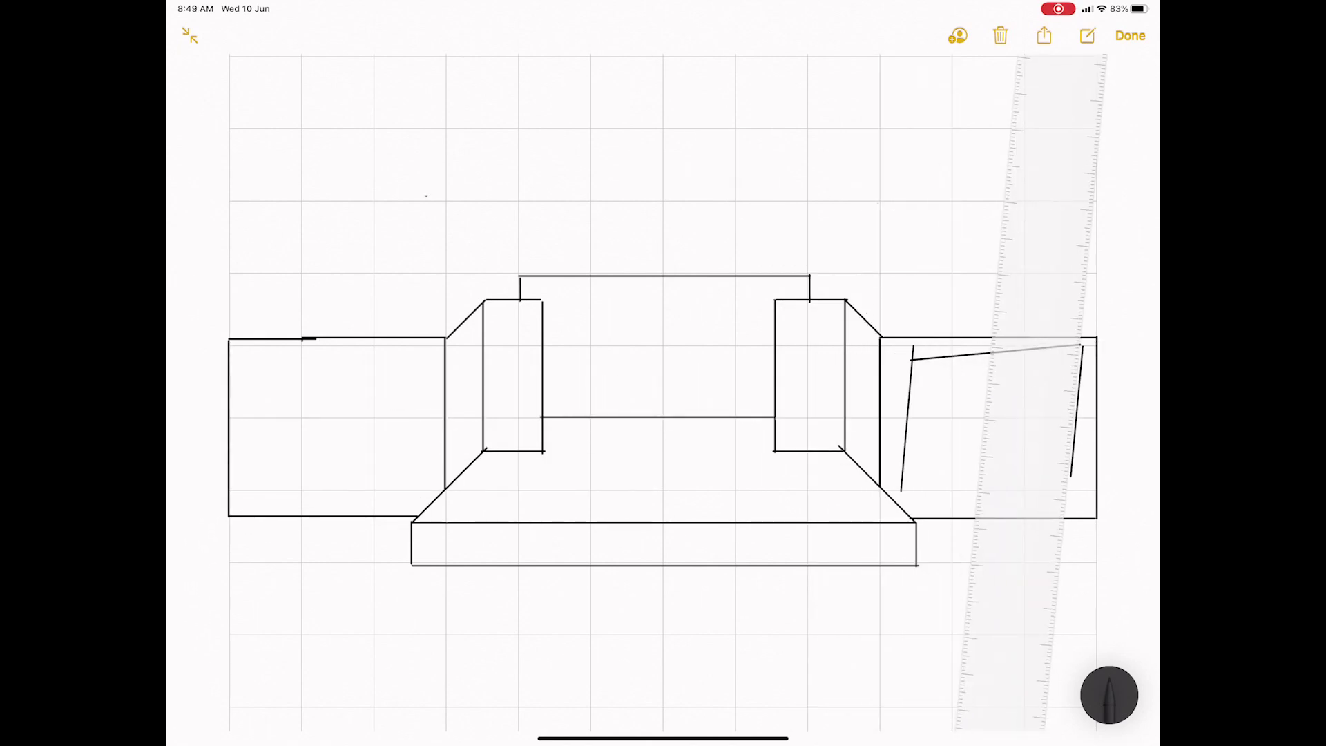
{"action": "left_click_drag", "start_coordinate": [903, 479], "coordinate": [1071, 462]}
Sketch tilted panel edges rising above the central backdrop with bolder strokes
{"action": "mouse_move", "coordinate": [520, 276]}
{"action": "left_mouse_down"}
{"action": "mouse_move", "coordinate": [880, 243]}
{"action": "mouse_move", "coordinate": [899, 230]}
{"action": "left_mouse_up"}
{"action": "scroll", "coordinate": [663, 387], "scroll_direction": "up", "scroll_amount": 1}
{"action": "left_click_drag", "start_coordinate": [801, 275], "coordinate": [805, 297]}
{"action": "left_click_drag", "start_coordinate": [791, 248], "coordinate": [797, 272]}
{"action": "left_click", "coordinate": [1109, 695]}
{"action": "left_click", "coordinate": [858, 680]}
{"action": "left_click_drag", "start_coordinate": [899, 230], "coordinate": [801, 247]}
{"action": "left_click_drag", "start_coordinate": [879, 264], "coordinate": [805, 271]}
Sketch thin slanted strips along the inner edge of the left pillar
{"action": "mouse_move", "coordinate": [771, 391]}
{"action": "left_mouse_down"}
{"action": "mouse_move", "coordinate": [453, 391]}
{"action": "mouse_move", "coordinate": [499, 411]}
{"action": "mouse_move", "coordinate": [500, 435]}
{"action": "left_mouse_up"}
{"action": "left_click", "coordinate": [1109, 694]}
{"action": "mouse_move", "coordinate": [544, 475]}
{"action": "left_mouse_down"}
{"action": "mouse_move", "coordinate": [551, 326]}
{"action": "mouse_move", "coordinate": [560, 335]}
{"action": "left_mouse_up"}
{"action": "left_click_drag", "start_coordinate": [551, 334], "coordinate": [565, 334]}
{"action": "left_click", "coordinate": [1130, 35]}
{"action": "scroll", "coordinate": [662, 387], "scroll_direction": "up", "scroll_amount": 2}
{"action": "left_click", "coordinate": [1133, 711]}
Sketch thin slanted strips along the inner edge of the right pillar
{"action": "mouse_move", "coordinate": [500, 435]}
{"action": "left_mouse_down"}
{"action": "mouse_move", "coordinate": [731, 366]}
{"action": "mouse_move", "coordinate": [730, 420]}
{"action": "left_mouse_up"}
{"action": "left_click_drag", "start_coordinate": [774, 359], "coordinate": [767, 219]}
{"action": "left_click_drag", "start_coordinate": [729, 420], "coordinate": [731, 396]}
{"action": "left_click_drag", "start_coordinate": [773, 358], "coordinate": [765, 226]}
{"action": "left_click_drag", "start_coordinate": [776, 213], "coordinate": [767, 219]}
{"action": "mouse_move", "coordinate": [730, 396]}
{"action": "left_mouse_down"}
{"action": "mouse_move", "coordinate": [207, 372]}
{"action": "mouse_move", "coordinate": [690, 290]}
{"action": "left_mouse_up"}
Sketch peaked, roof-like shapes above the left and right wings
{"action": "left_click_drag", "start_coordinate": [880, 245], "coordinate": [1028, 203]}
{"action": "left_click_drag", "start_coordinate": [691, 290], "coordinate": [966, 207]}
{"action": "left_click_drag", "start_coordinate": [1028, 203], "coordinate": [1081, 244]}
{"action": "left_click_drag", "start_coordinate": [966, 207], "coordinate": [484, 277]}
{"action": "mouse_move", "coordinate": [296, 201]}
{"action": "left_mouse_down"}
{"action": "mouse_move", "coordinate": [446, 244]}
{"action": "mouse_move", "coordinate": [379, 193]}
{"action": "left_mouse_up"}
{"action": "left_click_drag", "start_coordinate": [238, 244], "coordinate": [297, 200]}
{"action": "left_click_drag", "start_coordinate": [379, 193], "coordinate": [691, 207]}
Add a tilted panel above the backdrop's left end and a slanted screen frame inside the left wing
{"action": "left_click_drag", "start_coordinate": [478, 121], "coordinate": [633, 159]}
{"action": "mouse_move", "coordinate": [691, 208]}
{"action": "left_mouse_down"}
{"action": "mouse_move", "coordinate": [479, 290]}
{"action": "mouse_move", "coordinate": [444, 180]}
{"action": "mouse_move", "coordinate": [379, 370]}
{"action": "mouse_move", "coordinate": [287, 317]}
{"action": "left_mouse_up"}
{"action": "scroll", "coordinate": [663, 373], "scroll_direction": "down", "scroll_amount": 3}
{"action": "left_click_drag", "start_coordinate": [235, 93], "coordinate": [248, 237]}
{"action": "mouse_move", "coordinate": [311, 415]}
{"action": "left_mouse_down"}
{"action": "mouse_move", "coordinate": [488, 302]}
{"action": "mouse_move", "coordinate": [483, 276]}
{"action": "left_mouse_up"}
{"action": "scroll", "coordinate": [663, 372], "scroll_direction": "up", "scroll_amount": 2}
{"action": "left_click_drag", "start_coordinate": [236, 203], "coordinate": [426, 220]}
{"action": "left_click_drag", "start_coordinate": [483, 276], "coordinate": [485, 375]}
{"action": "left_click_drag", "start_coordinate": [250, 350], "coordinate": [426, 333]}
{"action": "mouse_move", "coordinate": [663, 358]}
{"action": "left_mouse_down"}
{"action": "mouse_move", "coordinate": [662, 465]}
{"action": "mouse_move", "coordinate": [663, 401]}
{"action": "left_mouse_up"}
{"action": "key", "text": "ctrl+z"}
{"action": "scroll", "coordinate": [663, 373], "scroll_direction": "up", "scroll_amount": 1}
{"action": "mouse_move", "coordinate": [247, 362]}
{"action": "left_mouse_down"}
{"action": "mouse_move", "coordinate": [426, 378]}
{"action": "mouse_move", "coordinate": [373, 384]}
{"action": "left_mouse_up"}
{"action": "left_click_drag", "start_coordinate": [427, 251], "coordinate": [426, 378]}
{"action": "left_click_drag", "start_coordinate": [373, 385], "coordinate": [228, 415]}
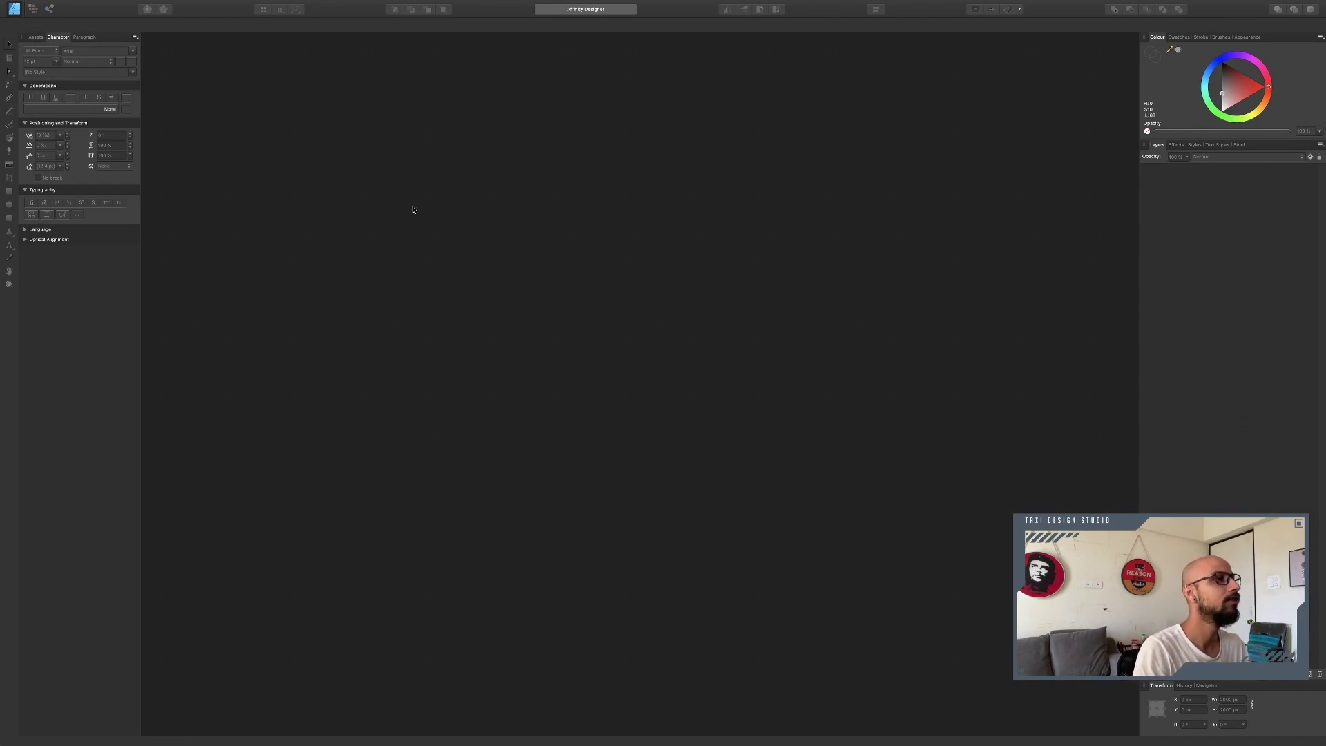
In Affinity Designer, create a new 2000 × 2000 px document at 72 DPI with an artboard
{"action": "key", "text": "super+n"}
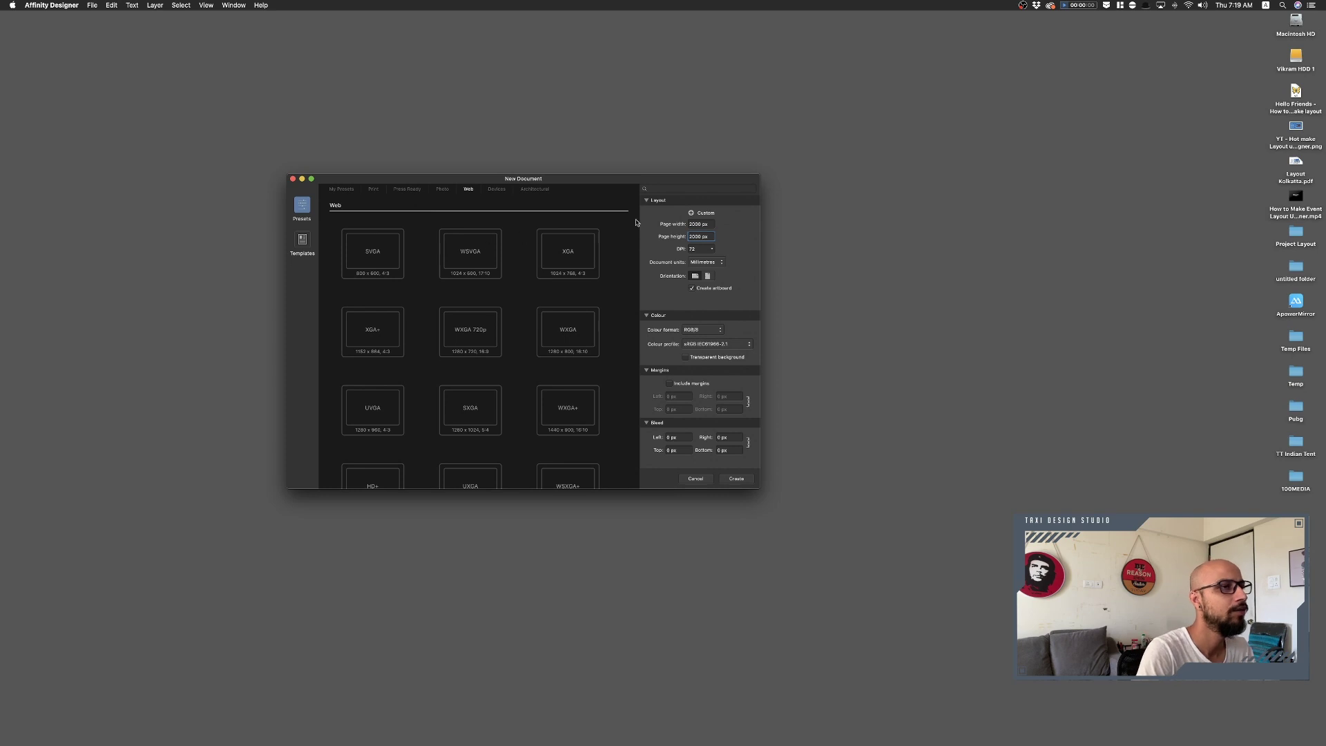
{"action": "left_click", "coordinate": [709, 224]}
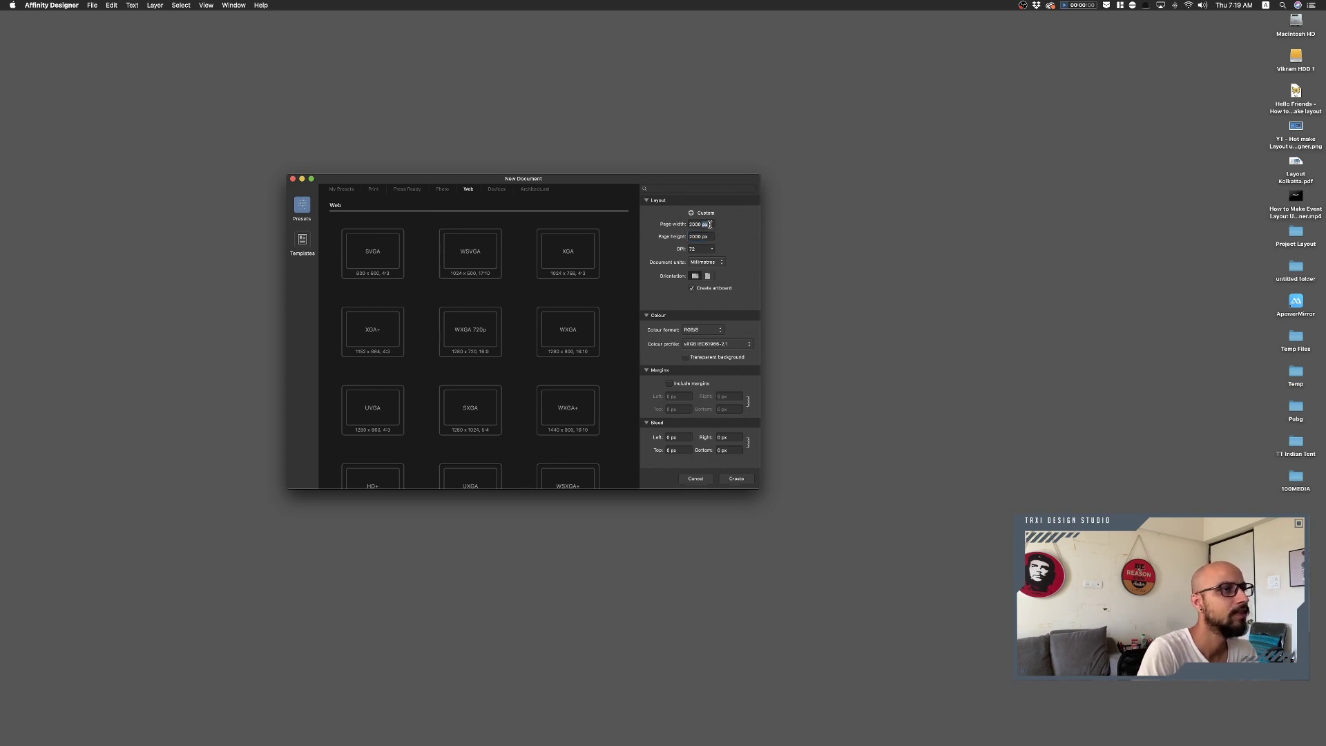
{"action": "left_click_drag", "start_coordinate": [713, 225], "coordinate": [672, 239]}
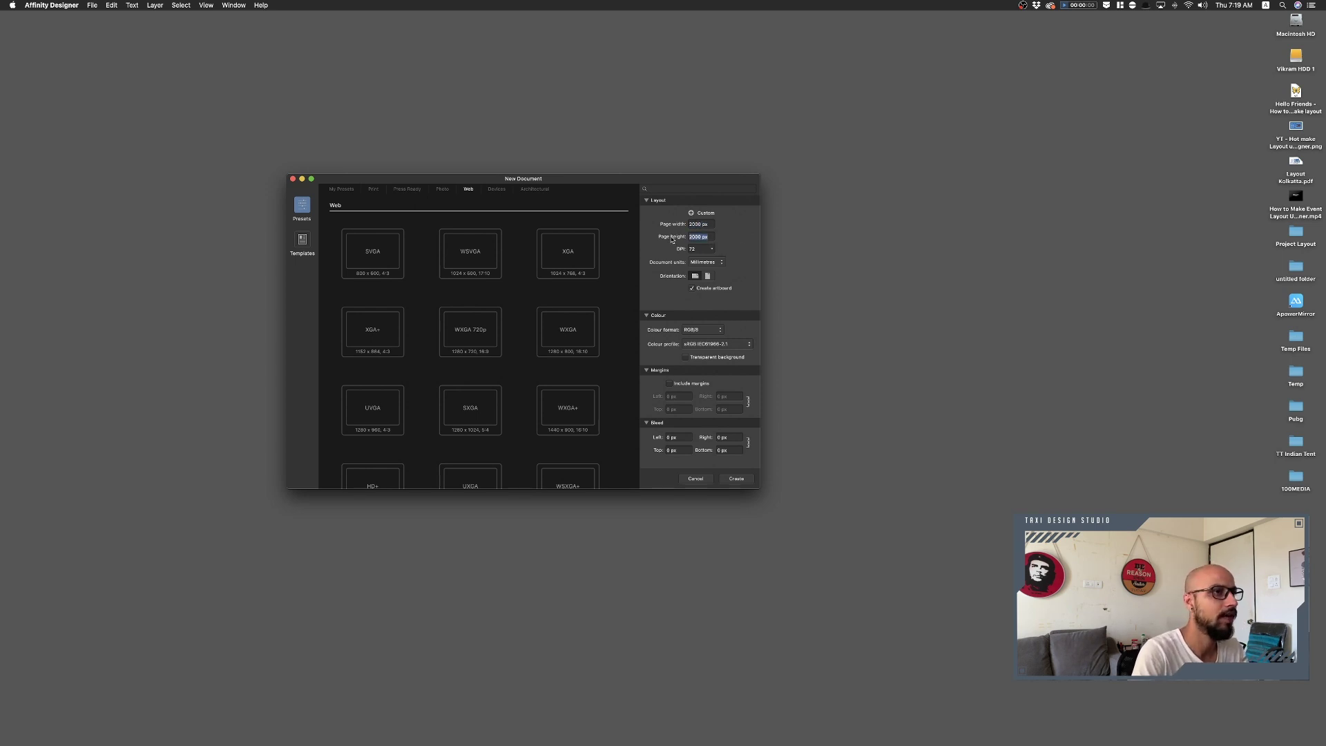
{"action": "left_click", "coordinate": [737, 480]}
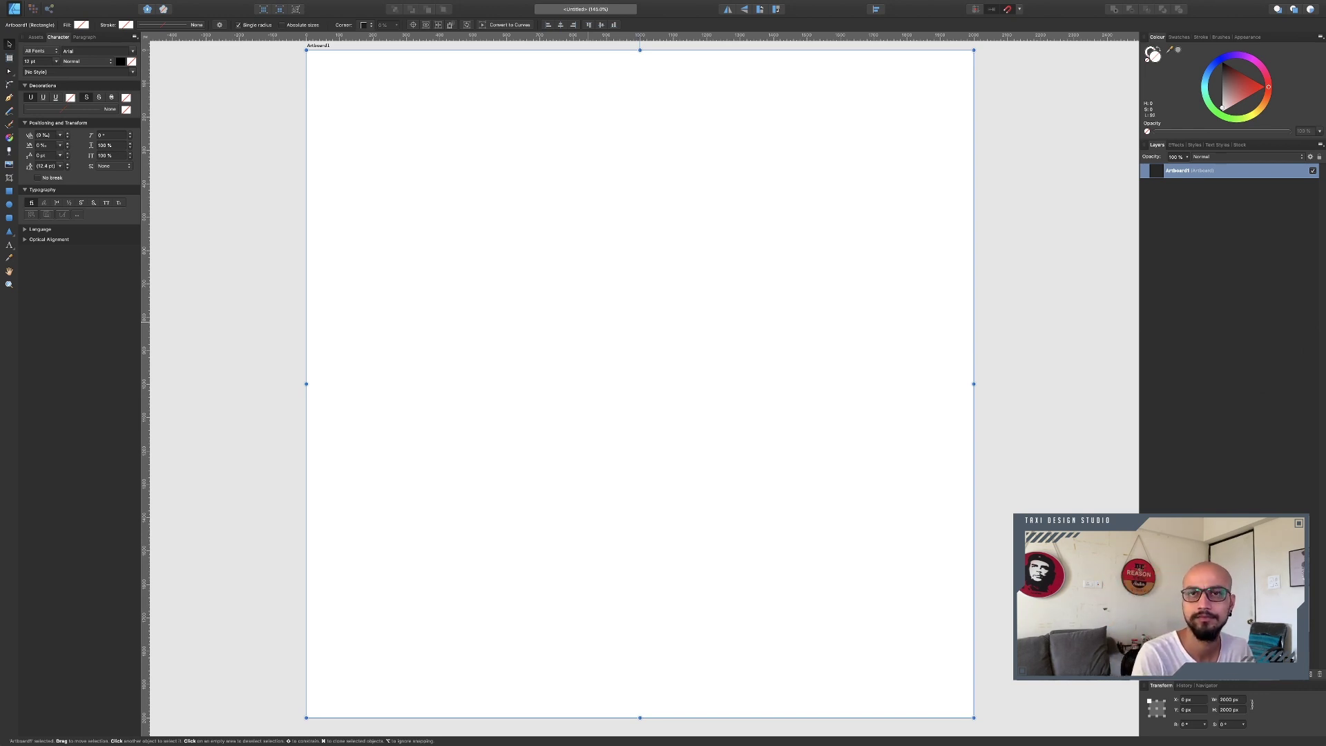
Place the stage sketch image on the artboard, centre it and enlarge it to about 1750 px wide
{"action": "left_click_drag", "start_coordinate": [577, 201], "coordinate": [624, 408]}
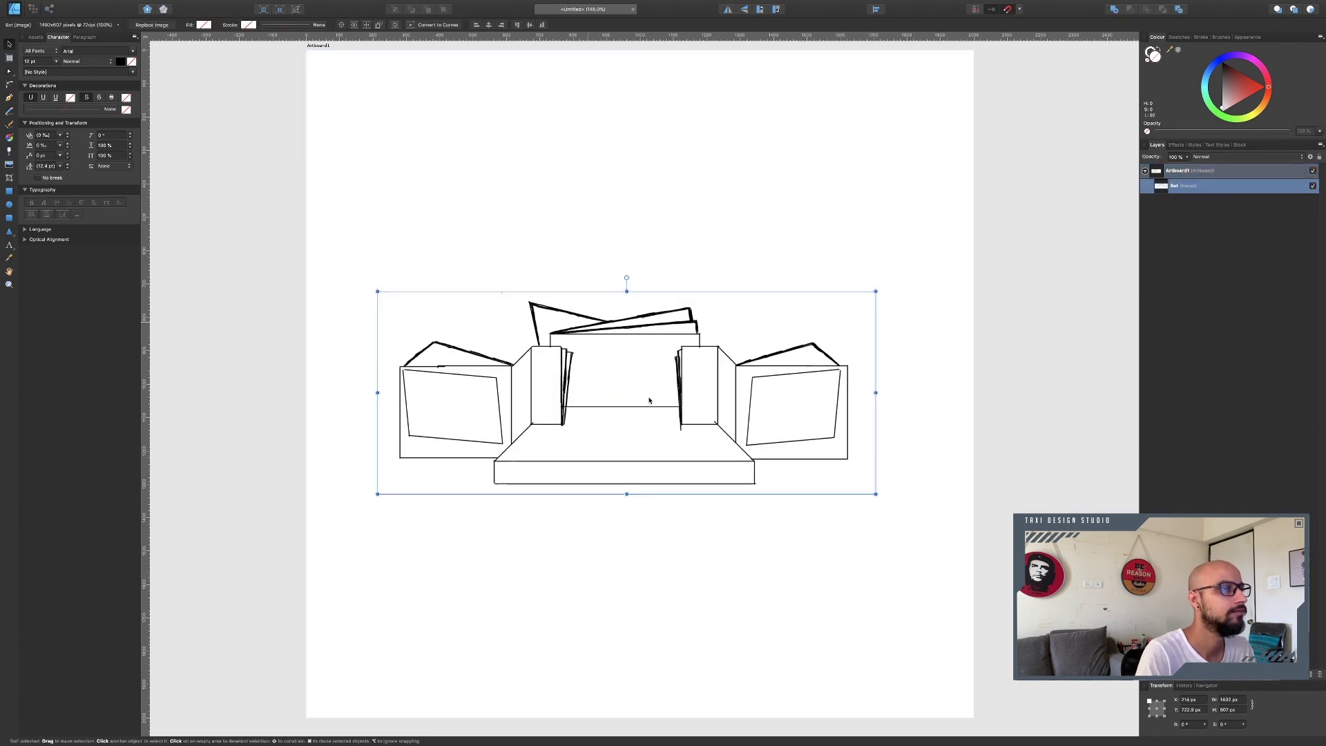
{"action": "mouse_move", "coordinate": [648, 336]}
{"action": "left_mouse_down"}
{"action": "mouse_move", "coordinate": [604, 379]}
{"action": "mouse_move", "coordinate": [645, 358]}
{"action": "mouse_move", "coordinate": [628, 385]}
{"action": "left_mouse_up"}
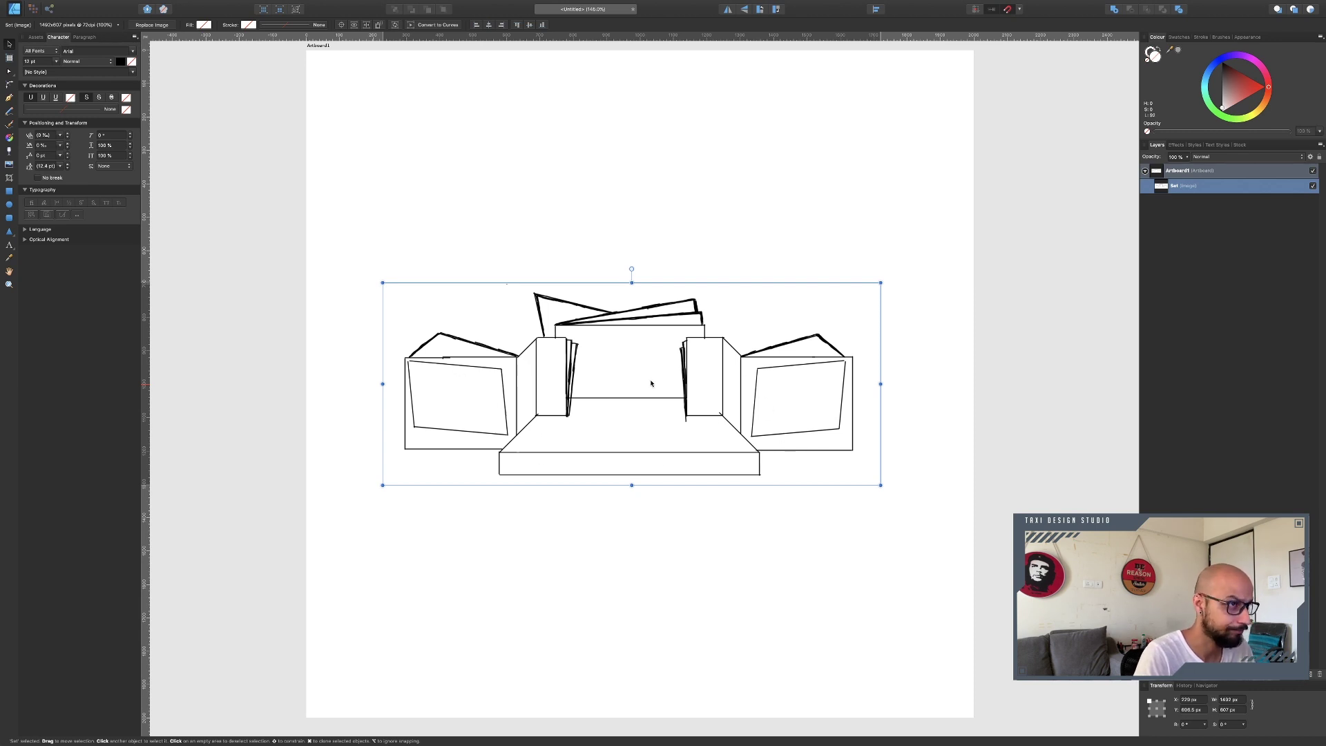
{"action": "left_click_drag", "start_coordinate": [652, 379], "coordinate": [665, 347]}
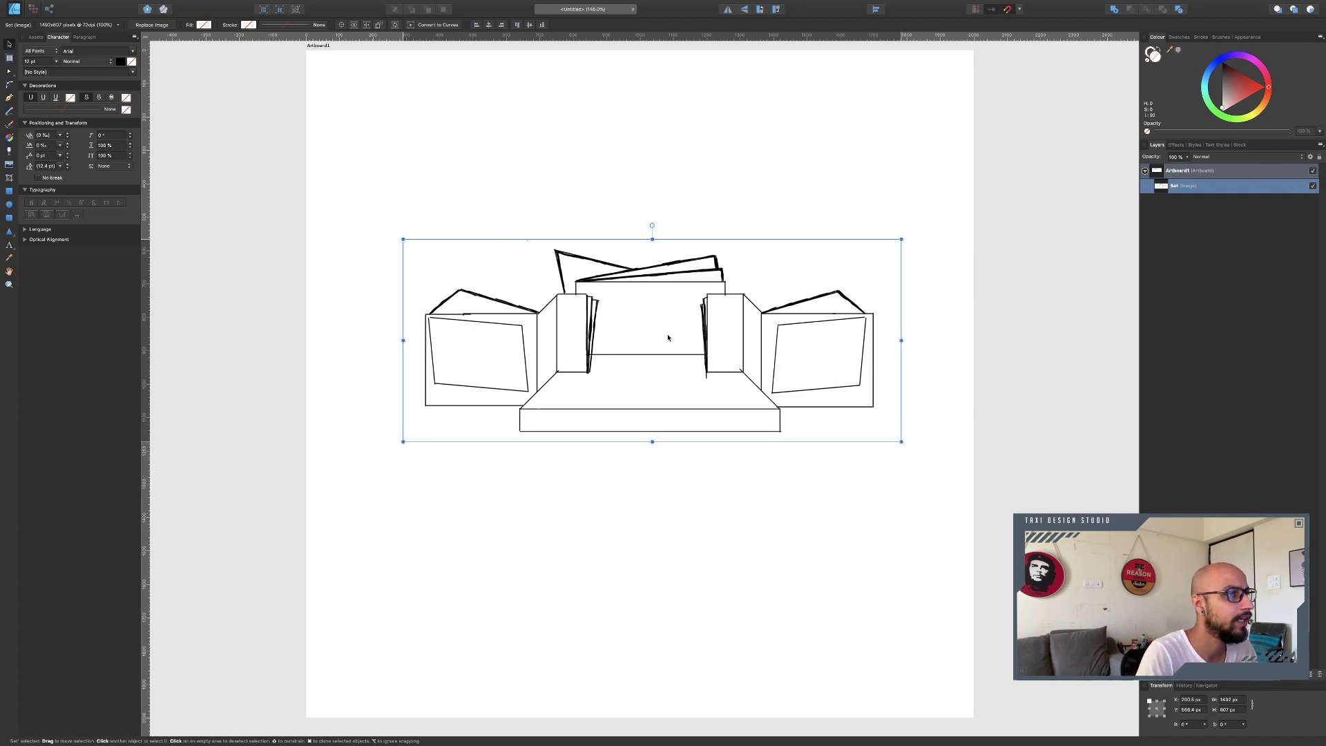
{"action": "left_click_drag", "start_coordinate": [671, 336], "coordinate": [662, 325]}
{"action": "scroll", "coordinate": [649, 334], "scroll_direction": "up", "scroll_amount": 2}
{"action": "mouse_move", "coordinate": [654, 376]}
{"action": "left_mouse_down"}
{"action": "mouse_move", "coordinate": [641, 278]}
{"action": "mouse_move", "coordinate": [637, 432]}
{"action": "mouse_move", "coordinate": [589, 420]}
{"action": "left_mouse_up"}
{"action": "left_click_drag", "start_coordinate": [834, 519], "coordinate": [919, 553]}
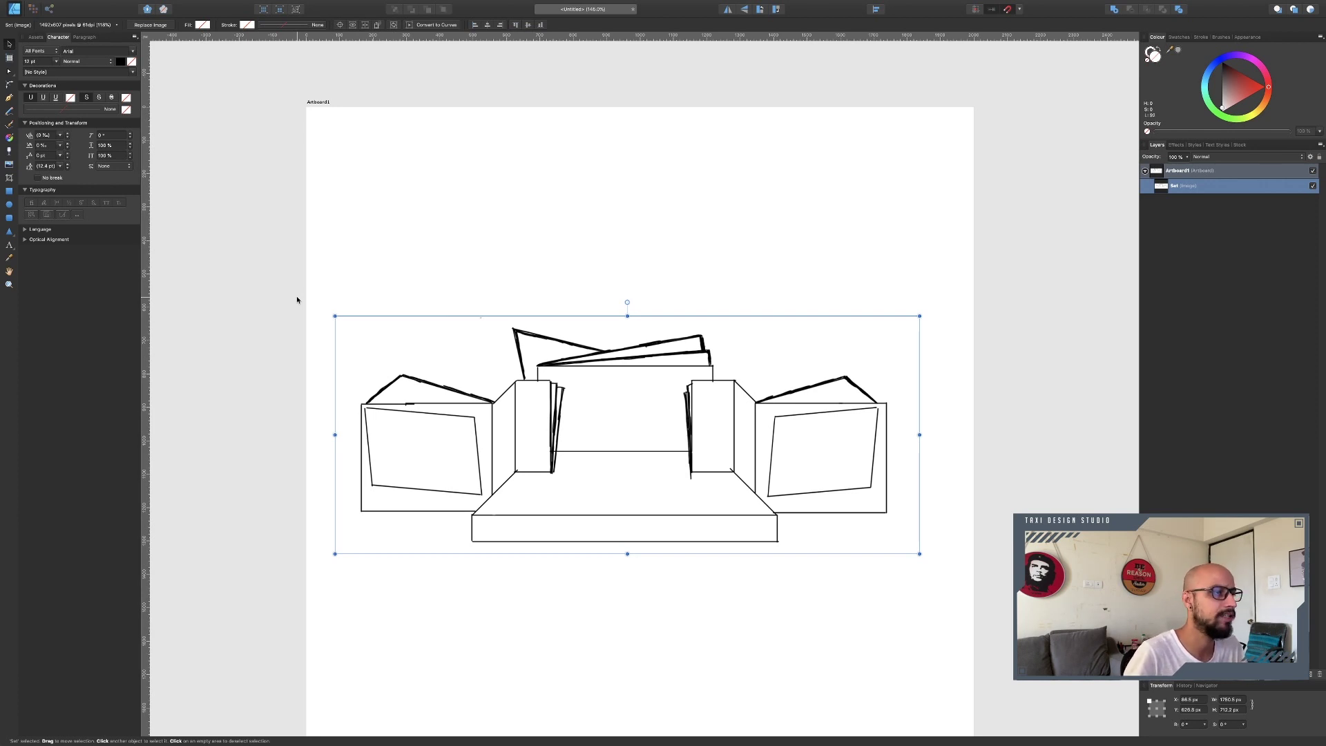
Draw a rectangle about 914 × 82 px over the front face of the sketched stage platform
{"action": "left_click", "coordinate": [9, 192]}
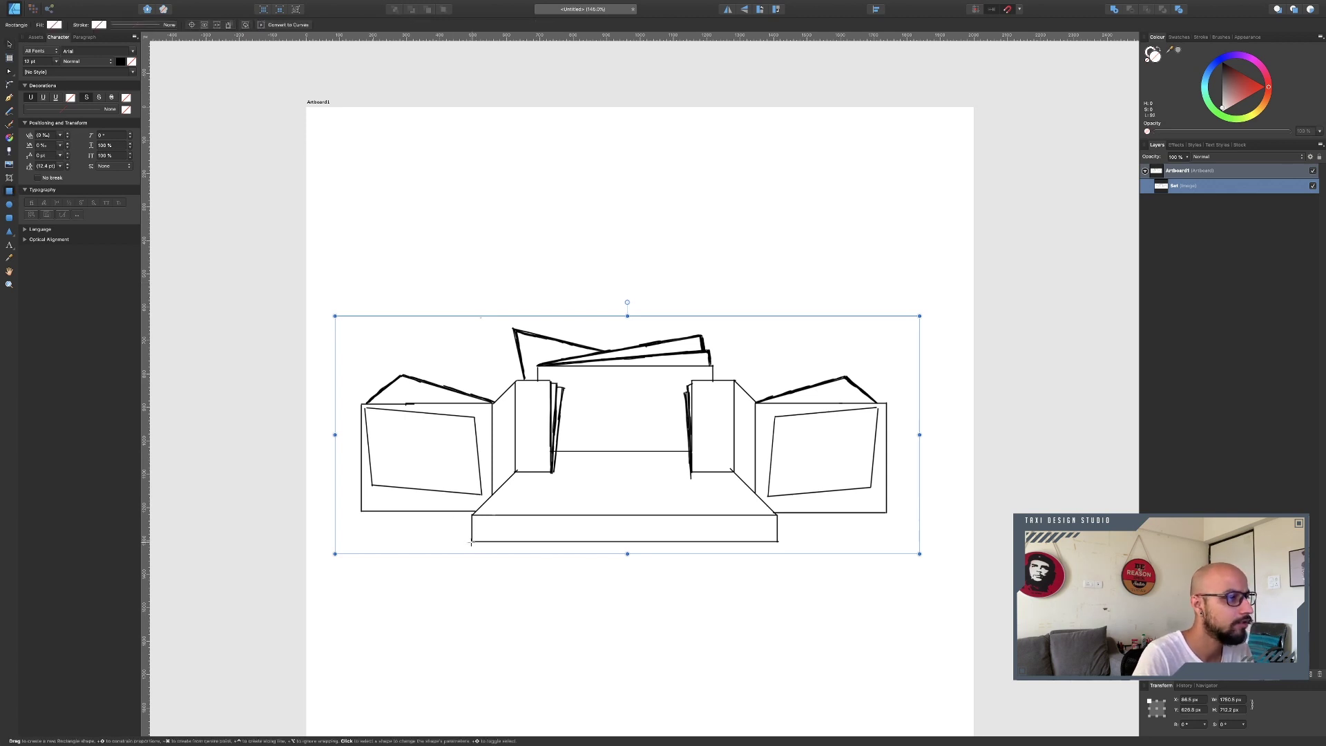
{"action": "left_click", "coordinate": [472, 543]}
{"action": "left_click_drag", "start_coordinate": [472, 542], "coordinate": [778, 513]}
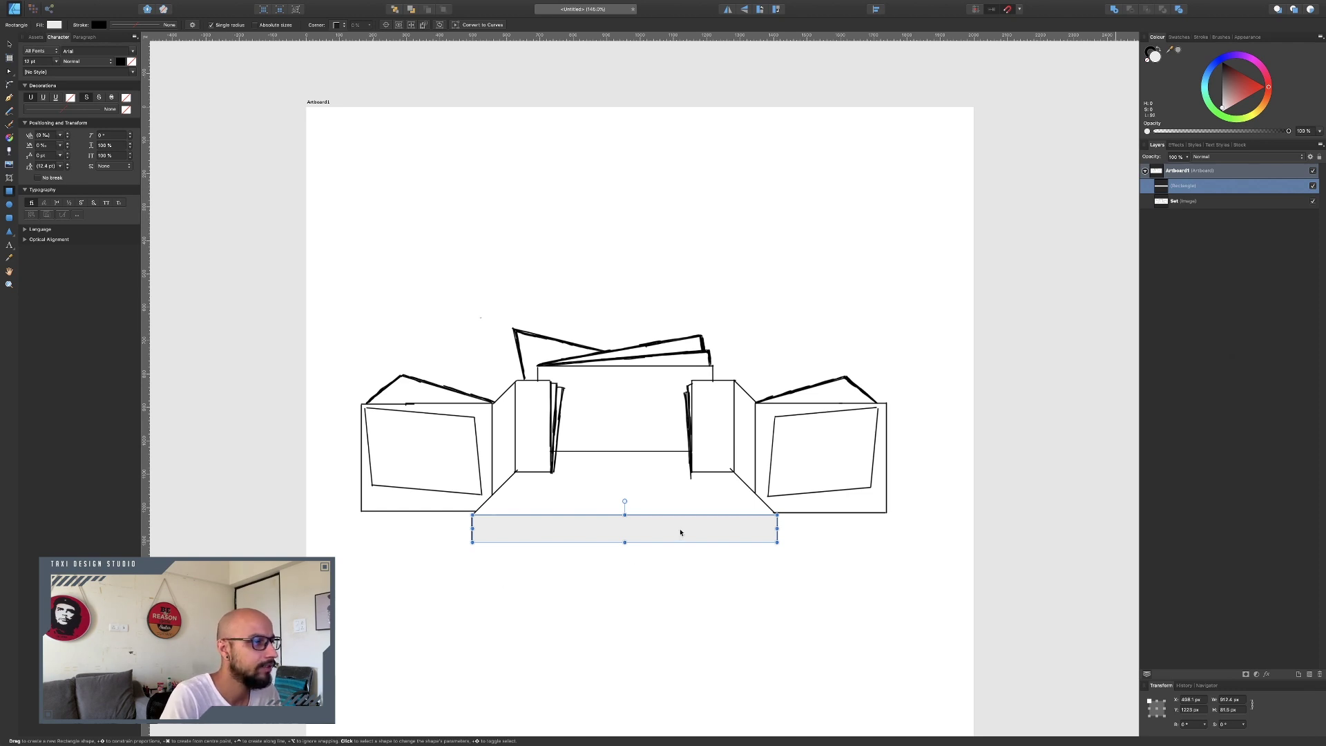
Set the stage-front rectangle's width to 600 px and height to 30 px
{"action": "left_click", "coordinate": [1235, 699]}
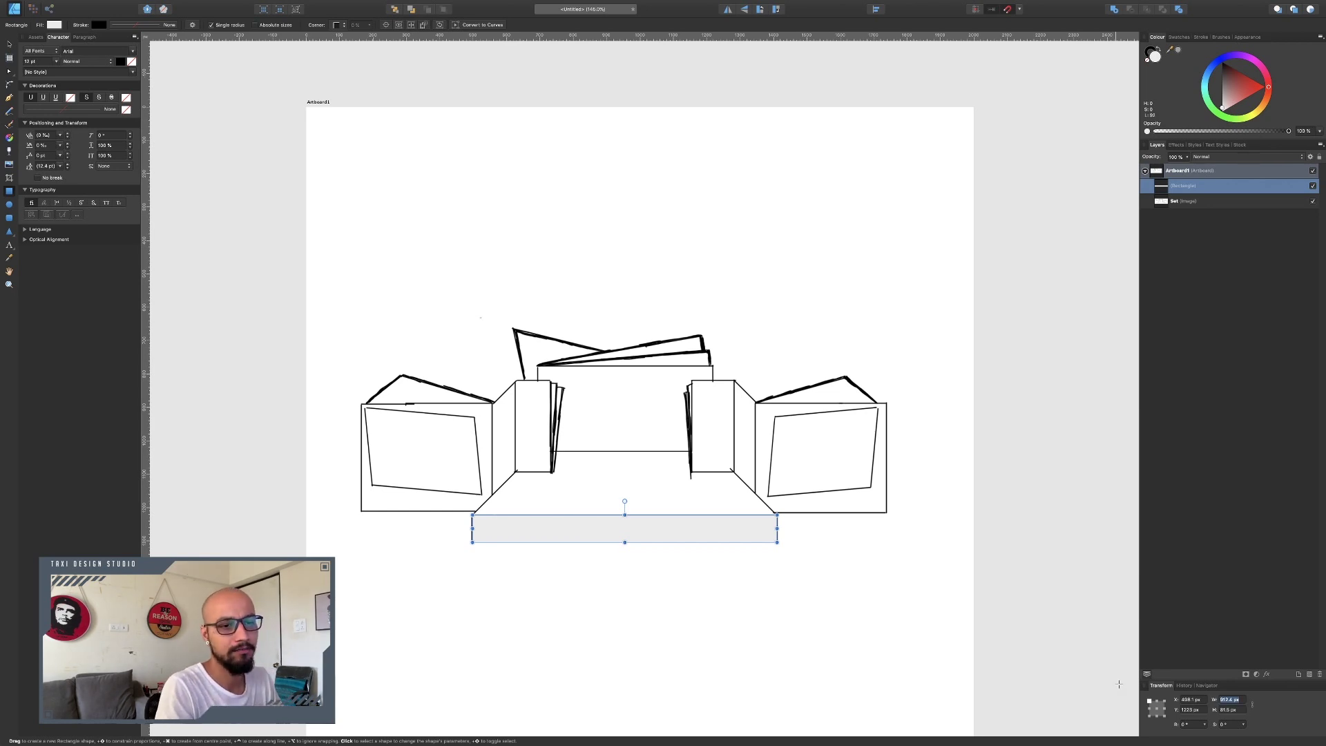
{"action": "type", "text": "600"}
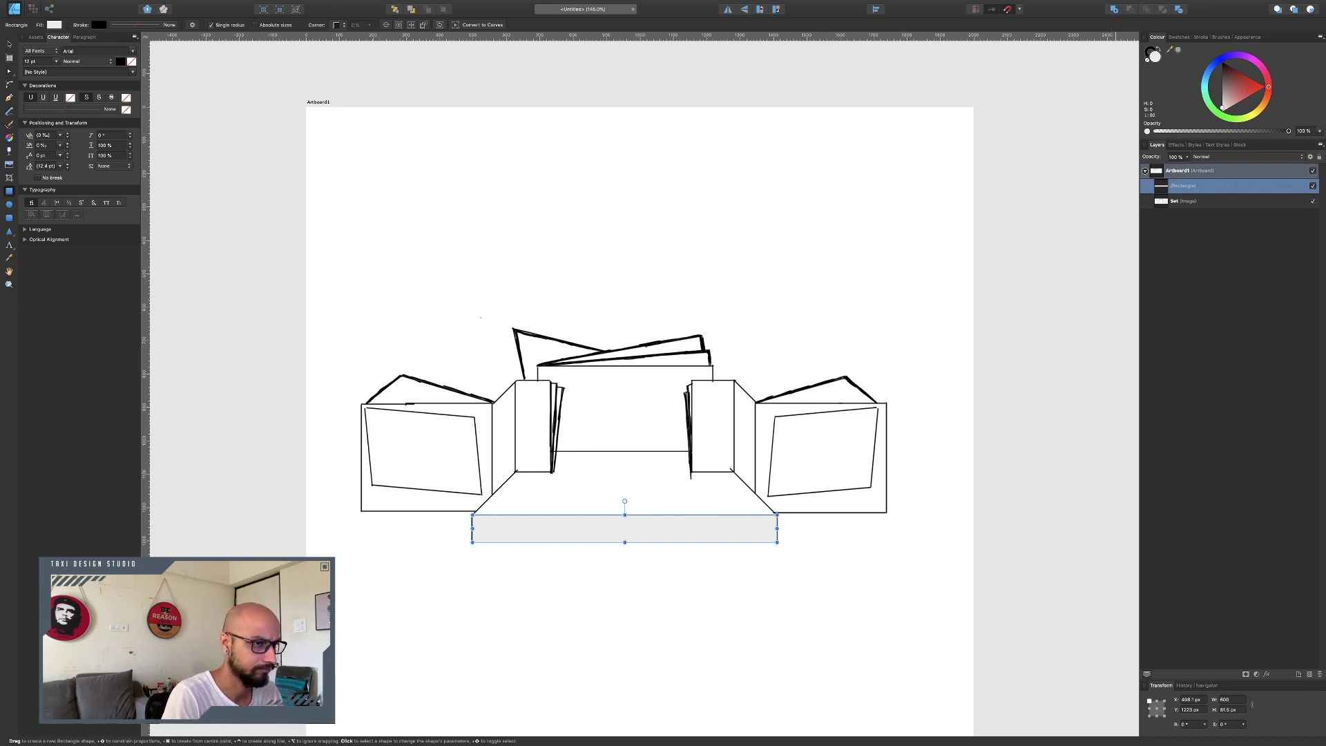
{"action": "key", "text": "Return"}
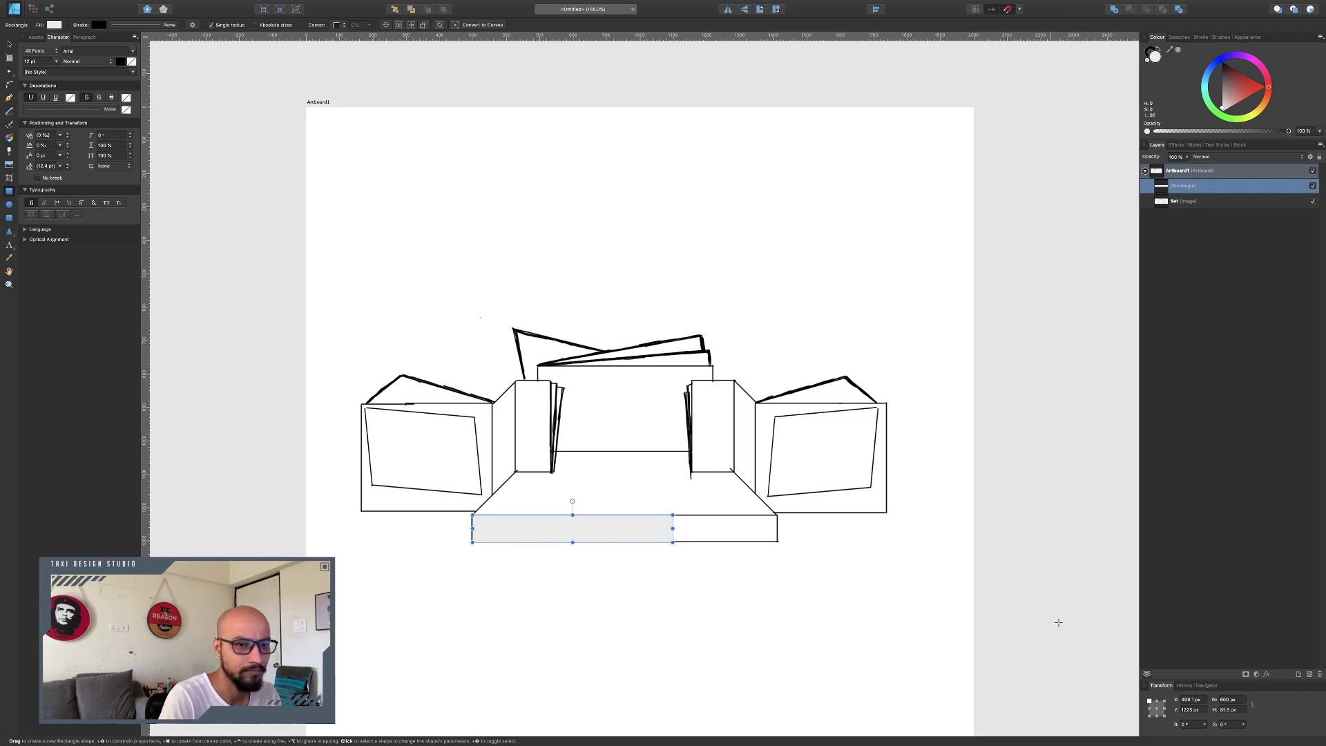
{"action": "left_click", "coordinate": [1236, 710]}
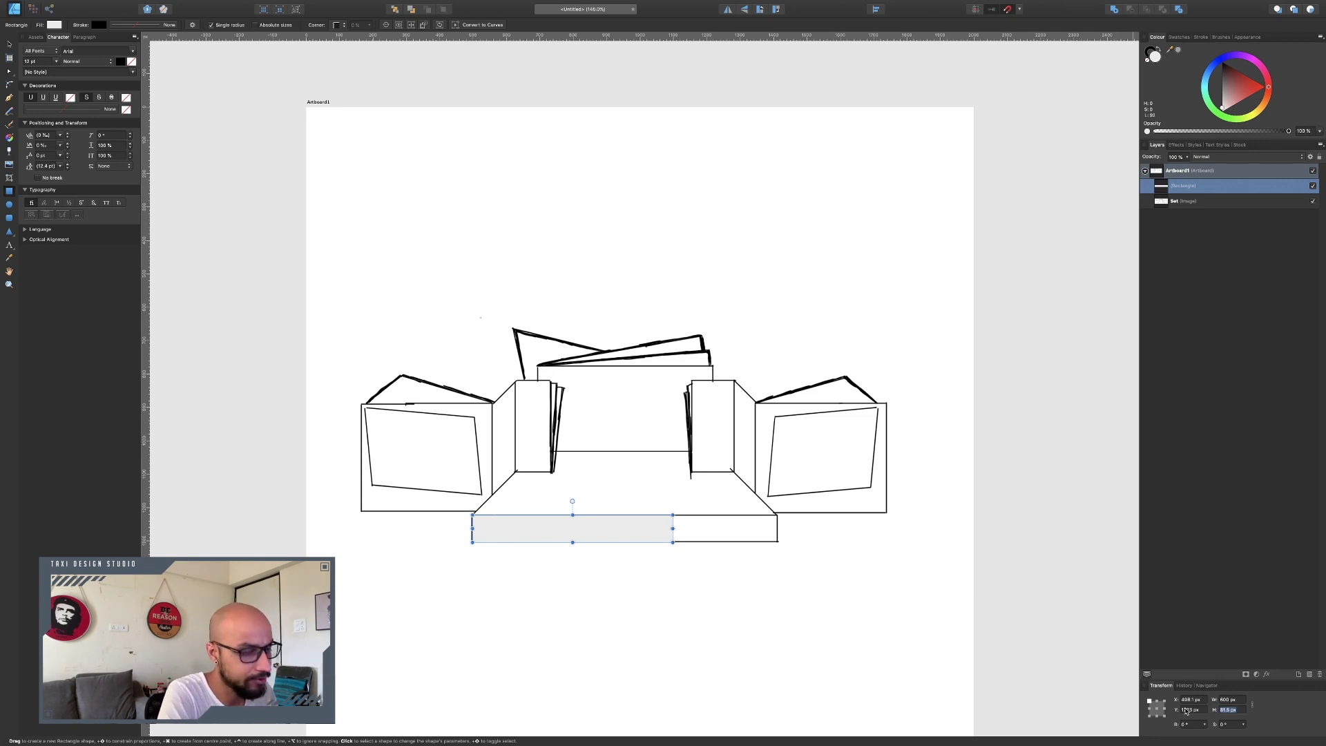
{"action": "type", "text": "80"}
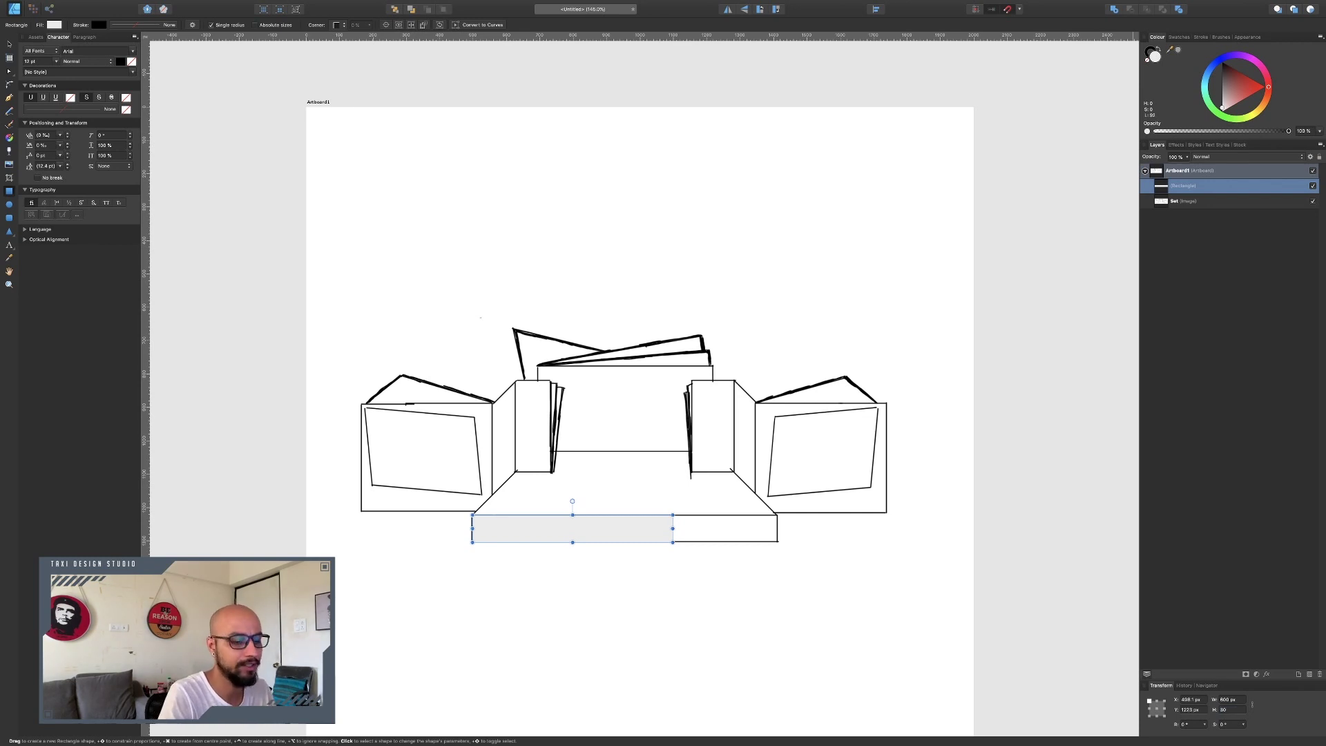
{"action": "key", "text": "Return"}
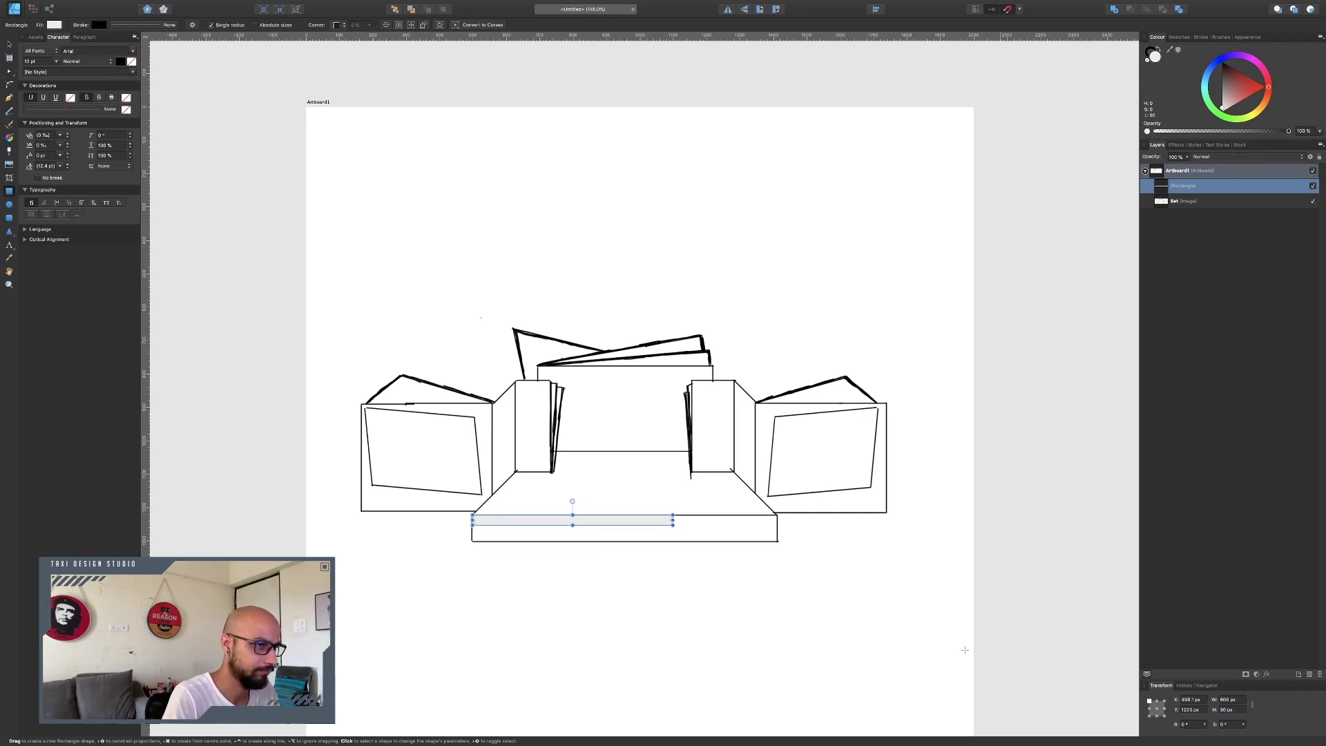
Scale the sketch image down to about 1148 px wide and align its platform with the rectangle's width
{"action": "key", "text": "v"}
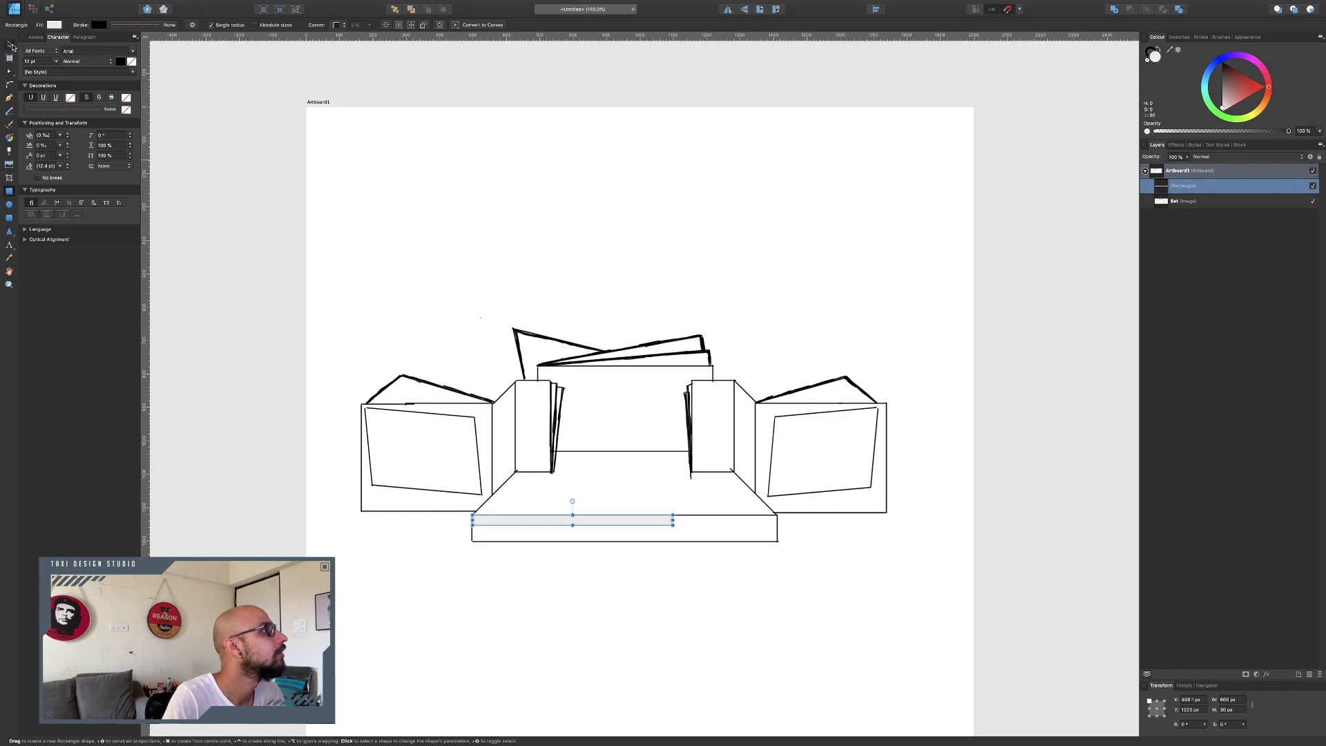
{"action": "left_click", "coordinate": [645, 376]}
{"action": "left_click_drag", "start_coordinate": [919, 315], "coordinate": [668, 356]}
{"action": "left_click_drag", "start_coordinate": [632, 473], "coordinate": [688, 451]}
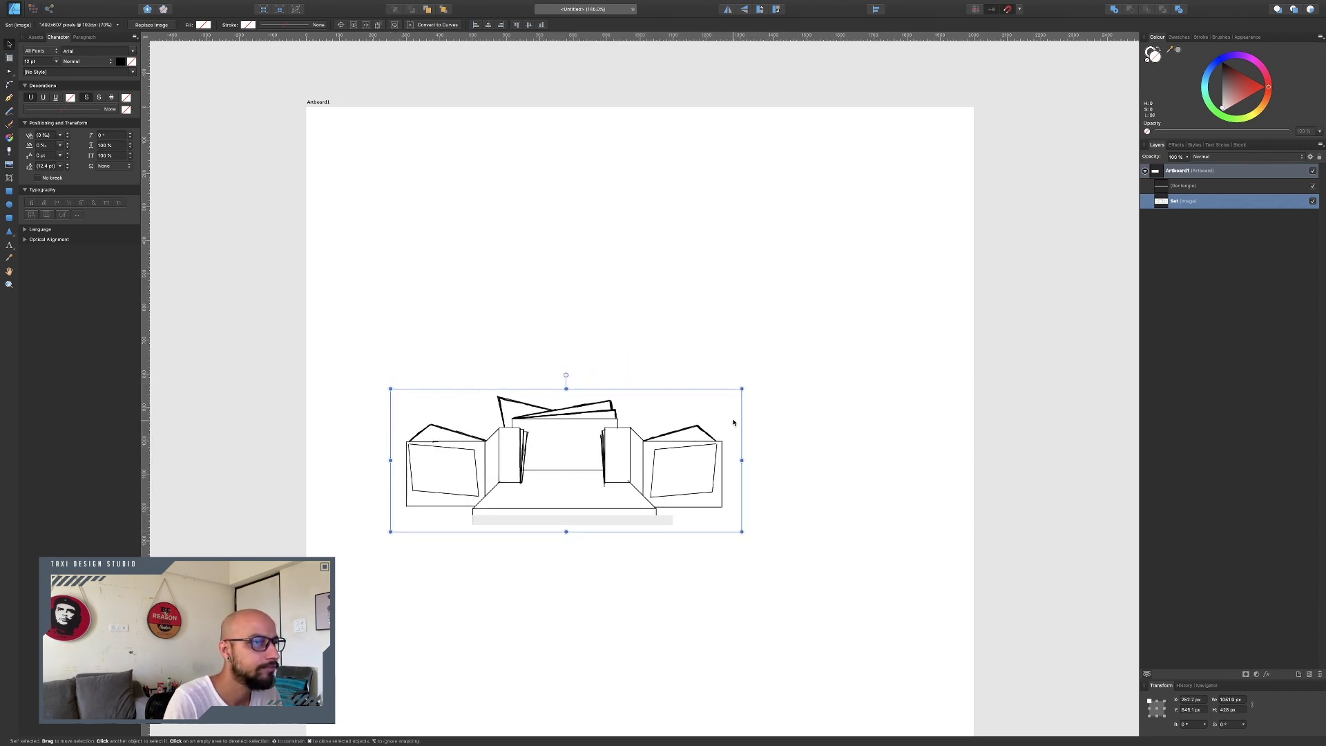
{"action": "left_click_drag", "start_coordinate": [741, 388], "coordinate": [774, 375]}
{"action": "left_click_drag", "start_coordinate": [675, 457], "coordinate": [669, 457]}
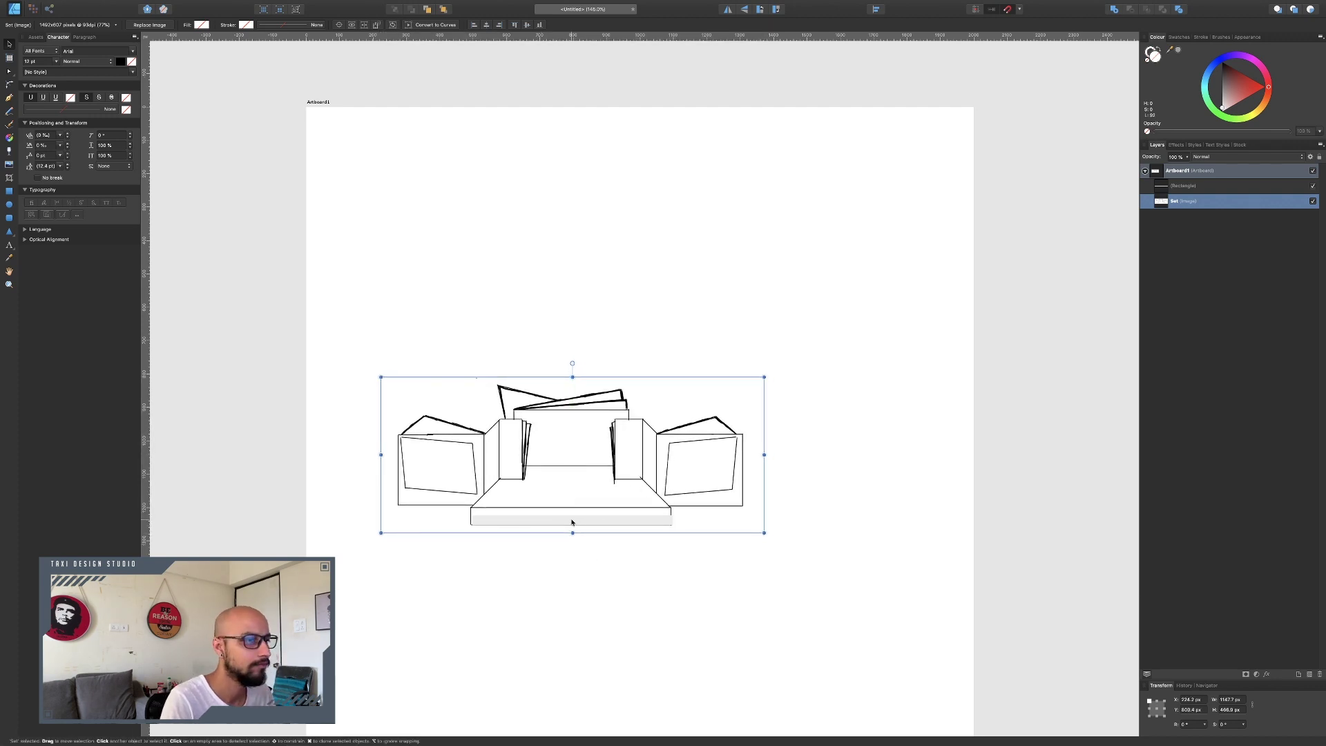
Move the rectangle up onto the upper edge of the sketched platform's front face
{"action": "scroll", "coordinate": [540, 526], "scroll_direction": "up", "scroll_amount": 6}
{"action": "left_click_drag", "start_coordinate": [618, 523], "coordinate": [615, 519]}
{"action": "left_click_drag", "start_coordinate": [618, 523], "coordinate": [620, 503]}
{"action": "scroll", "coordinate": [685, 502], "scroll_direction": "left", "scroll_amount": 3}
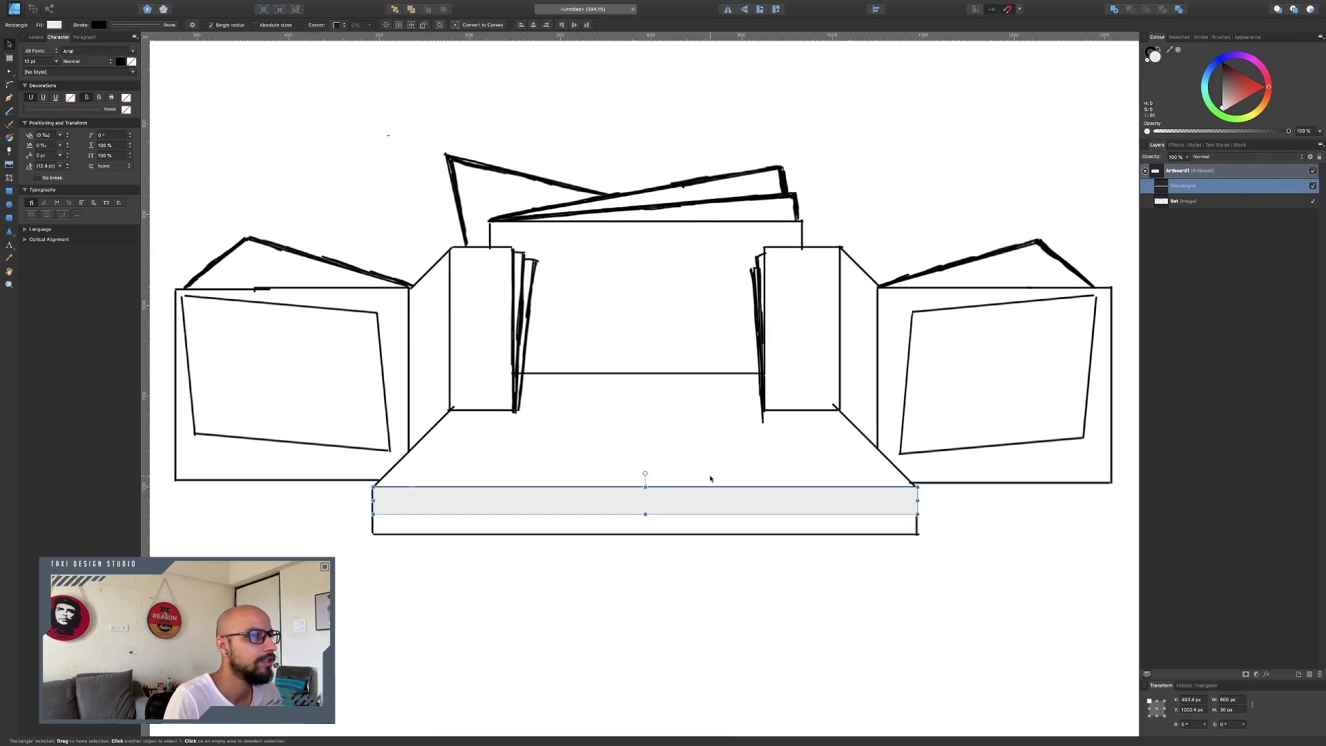
{"action": "scroll", "coordinate": [709, 477], "scroll_direction": "up", "scroll_amount": 2}
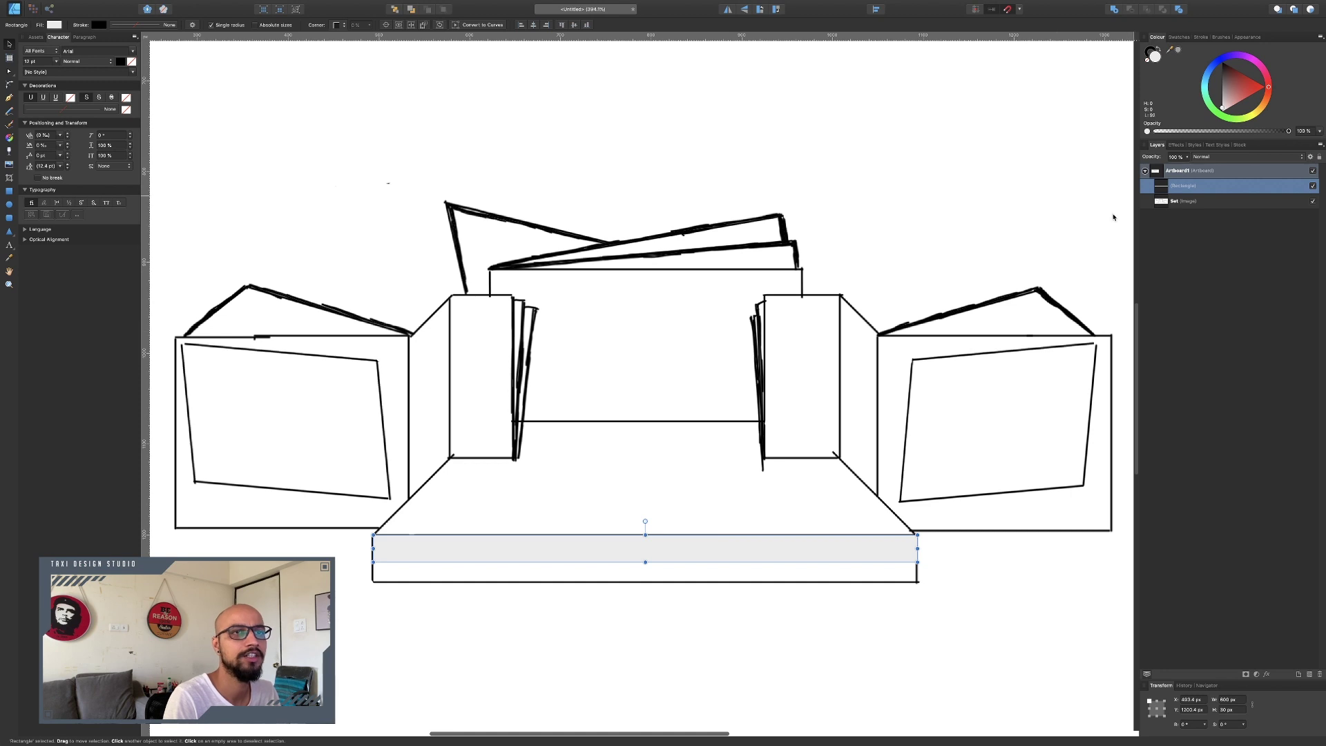
Change the stage-front rectangle's fill to a mid grey and deselect it
{"action": "left_click", "coordinate": [570, 503]}
{"action": "left_click", "coordinate": [516, 550]}
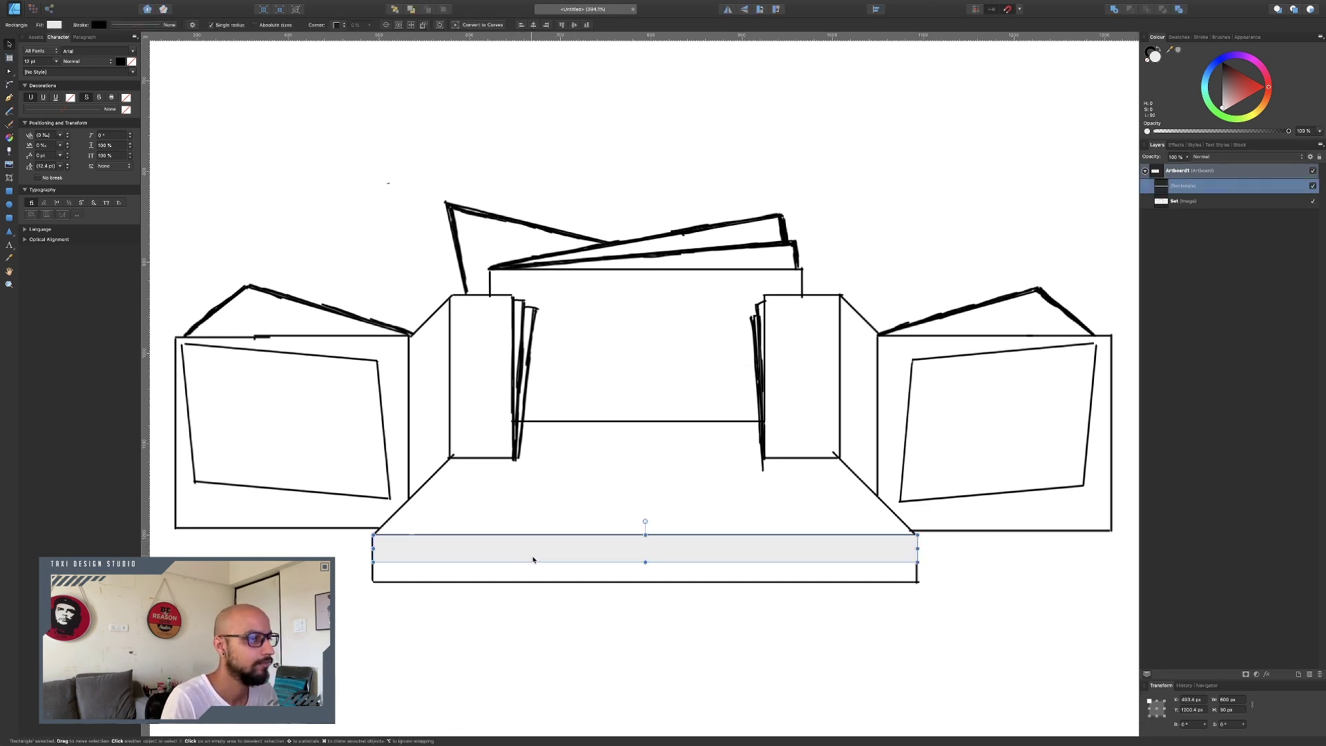
{"action": "left_click_drag", "start_coordinate": [1223, 109], "coordinate": [1221, 89]}
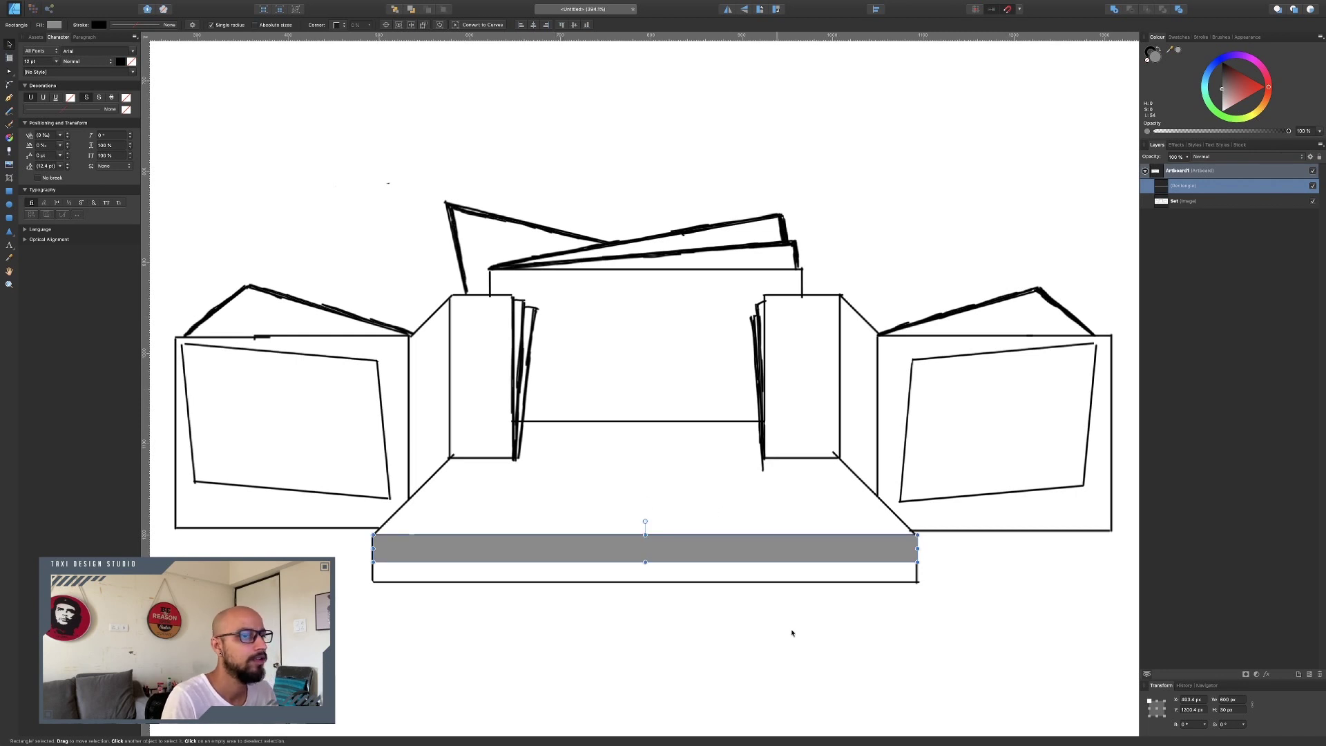
{"action": "left_click", "coordinate": [821, 655]}
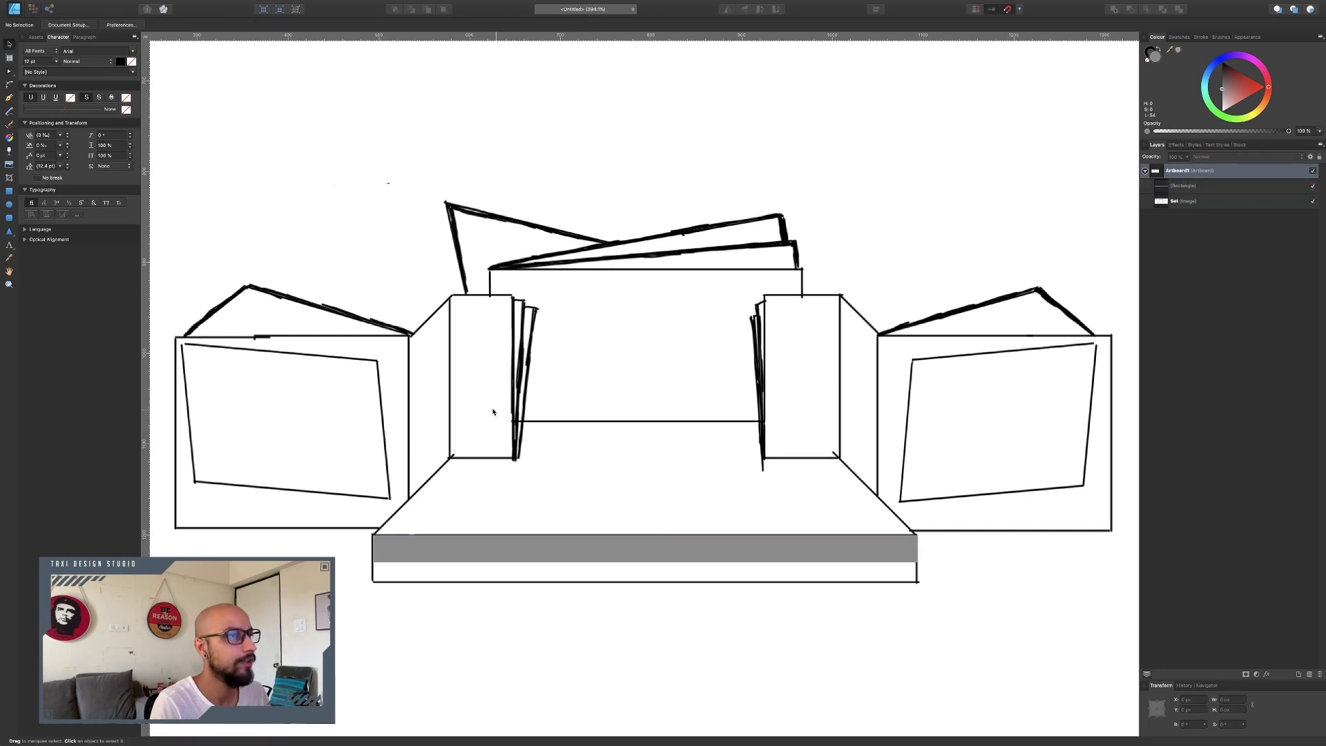
Draw a grey rectangle about 345 × 168 px over the sketched central backdrop, down to its baseline
{"action": "left_click", "coordinate": [10, 192]}
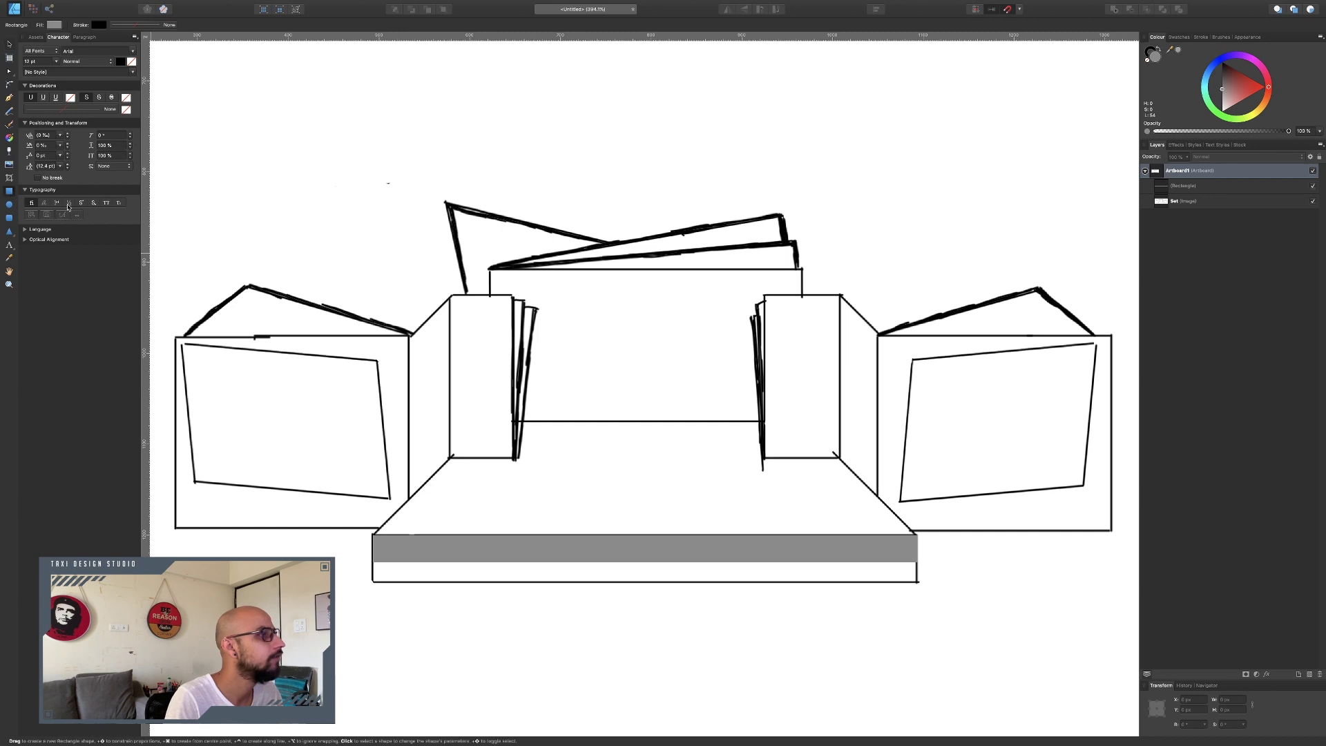
{"action": "left_click_drag", "start_coordinate": [490, 268], "coordinate": [803, 421]}
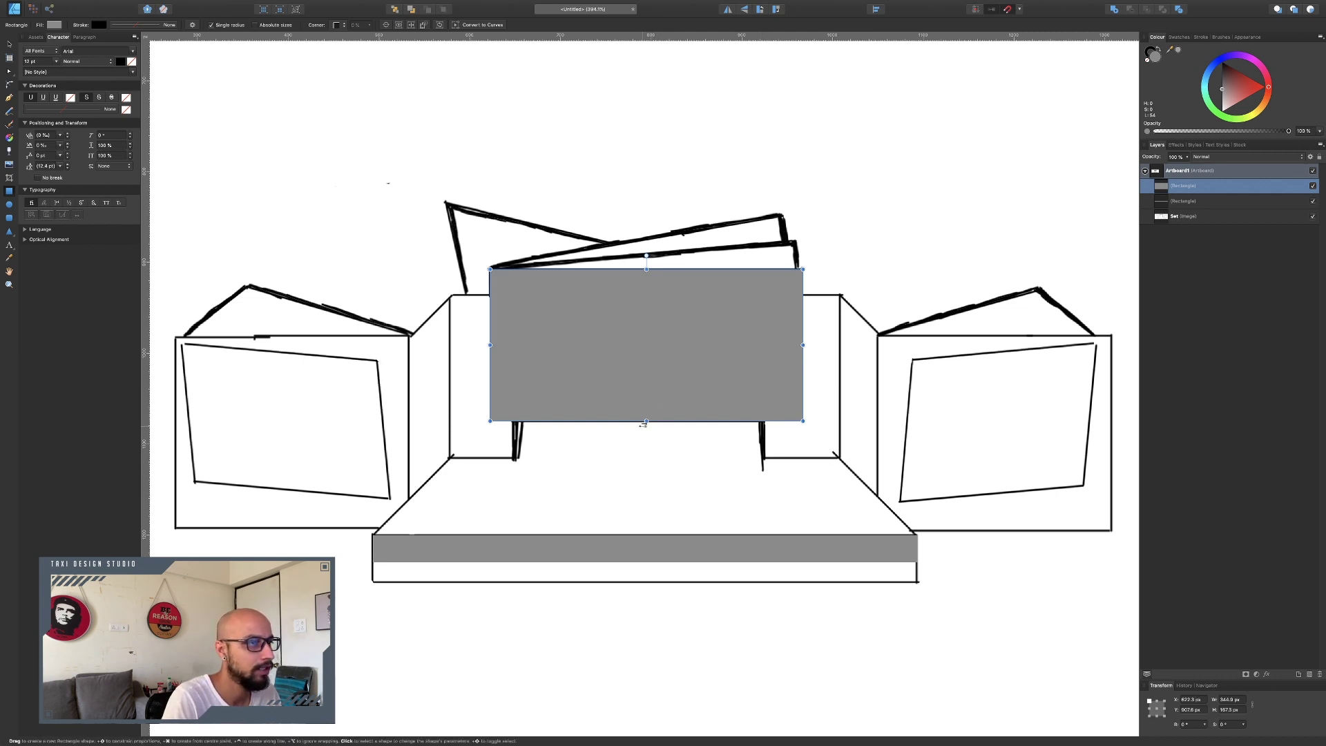
{"action": "left_click_drag", "start_coordinate": [645, 423], "coordinate": [645, 424]}
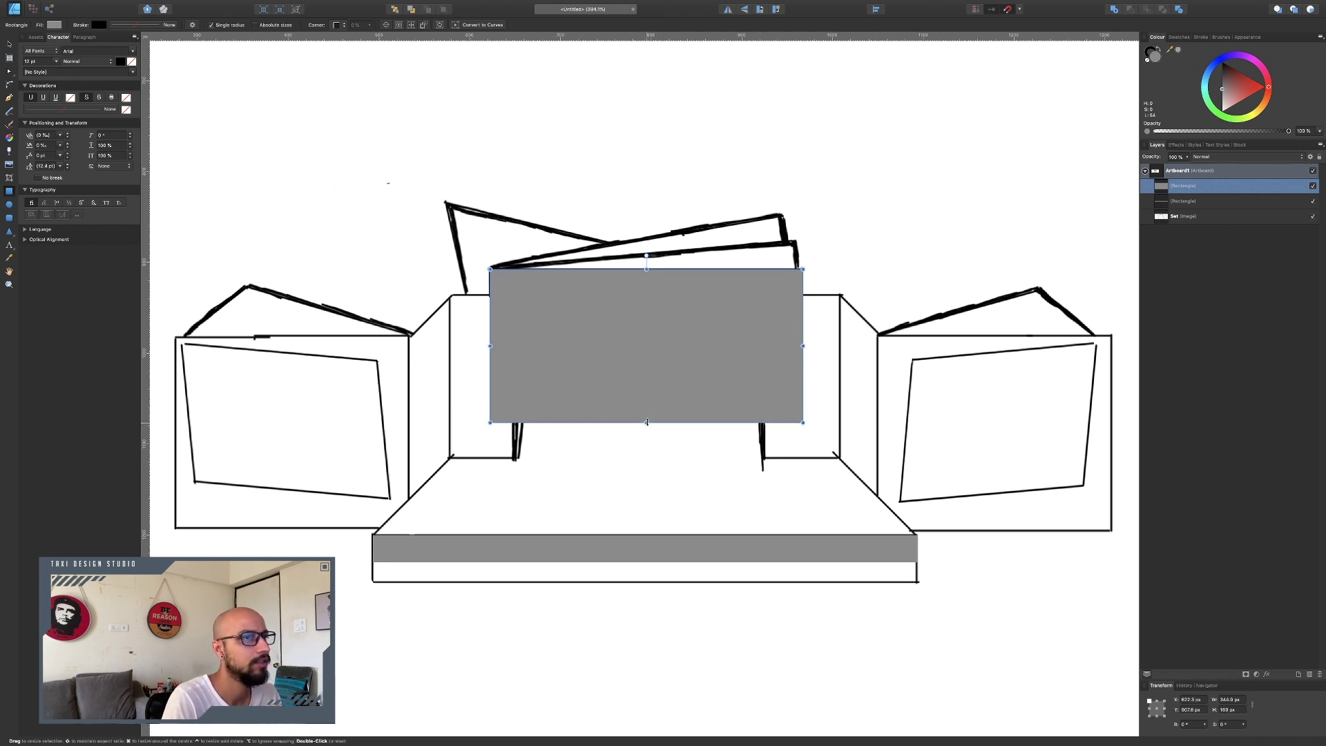
Duplicate the backdrop rectangle and rotate the copy counterclockwise by about 3.6°
{"action": "left_click", "coordinate": [8, 46]}
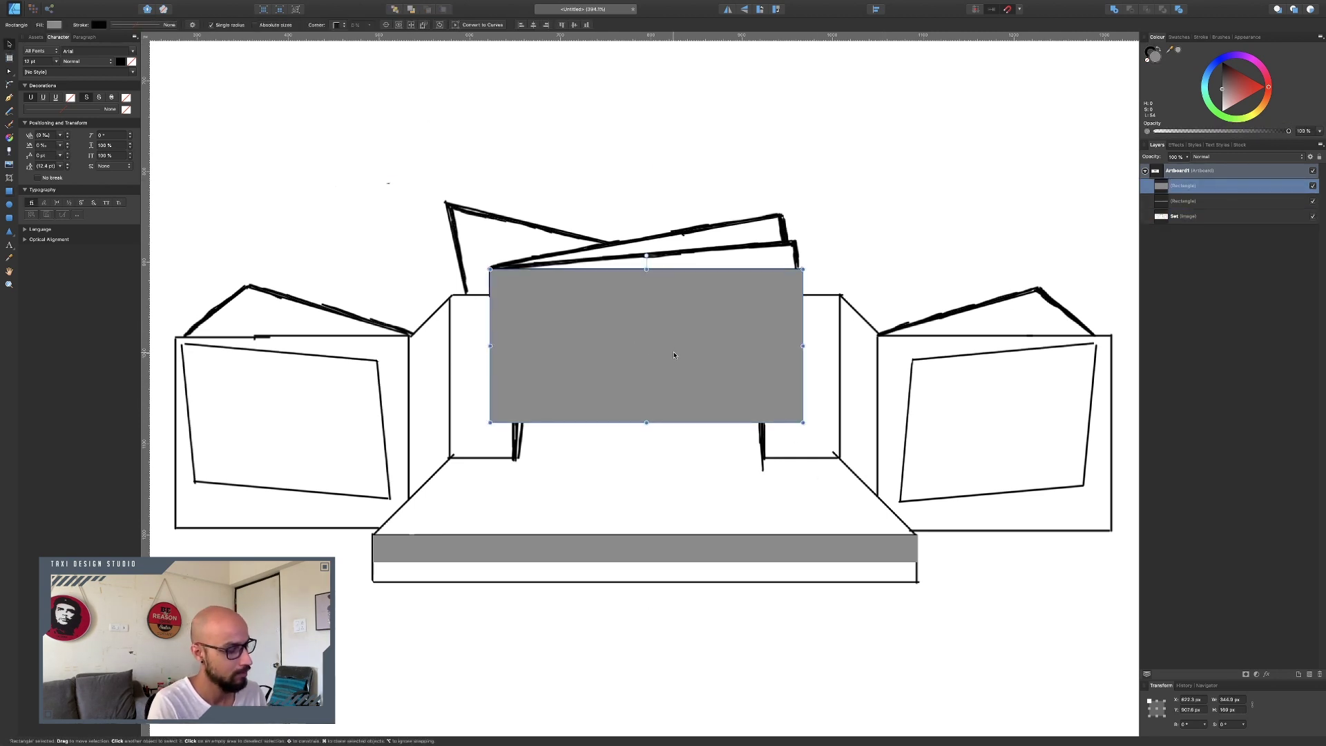
{"action": "key", "text": "super+j"}
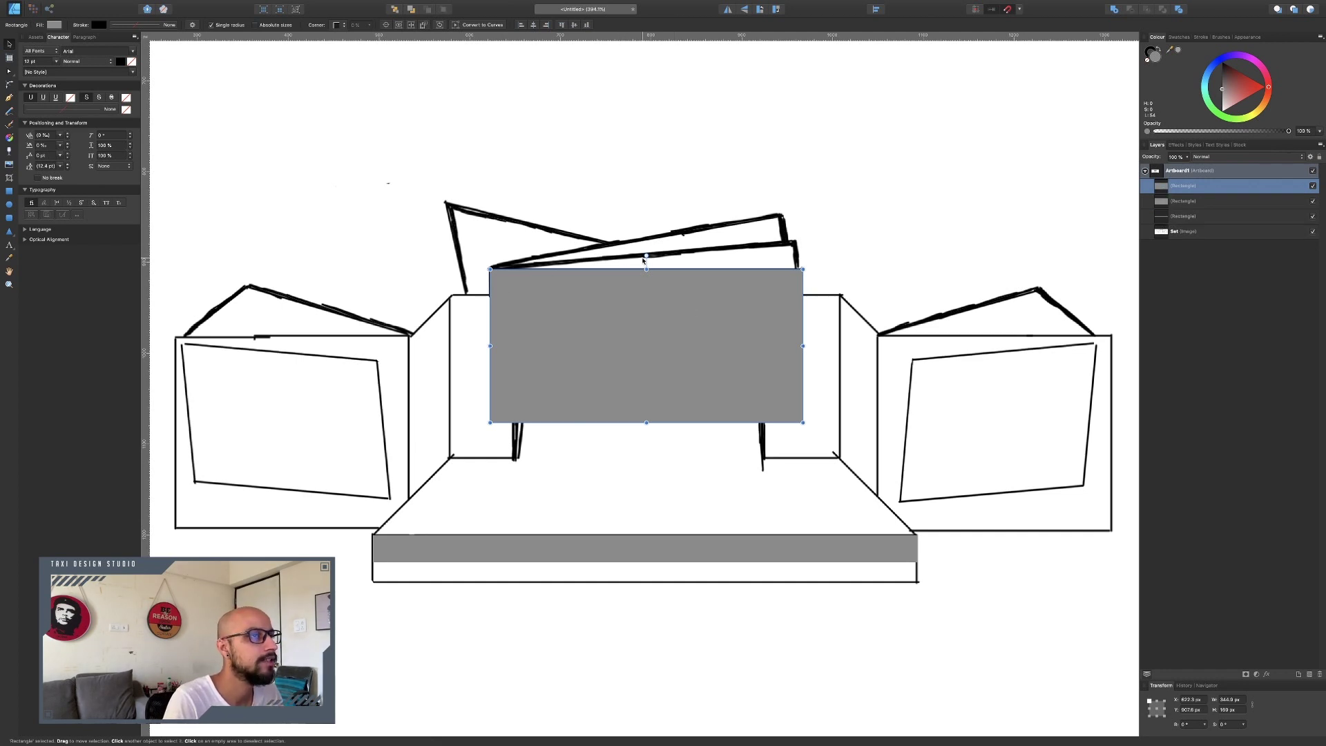
{"action": "mouse_move", "coordinate": [646, 256]}
{"action": "left_mouse_down"}
{"action": "mouse_move", "coordinate": [630, 257]}
{"action": "mouse_move", "coordinate": [641, 255]}
{"action": "left_mouse_up"}
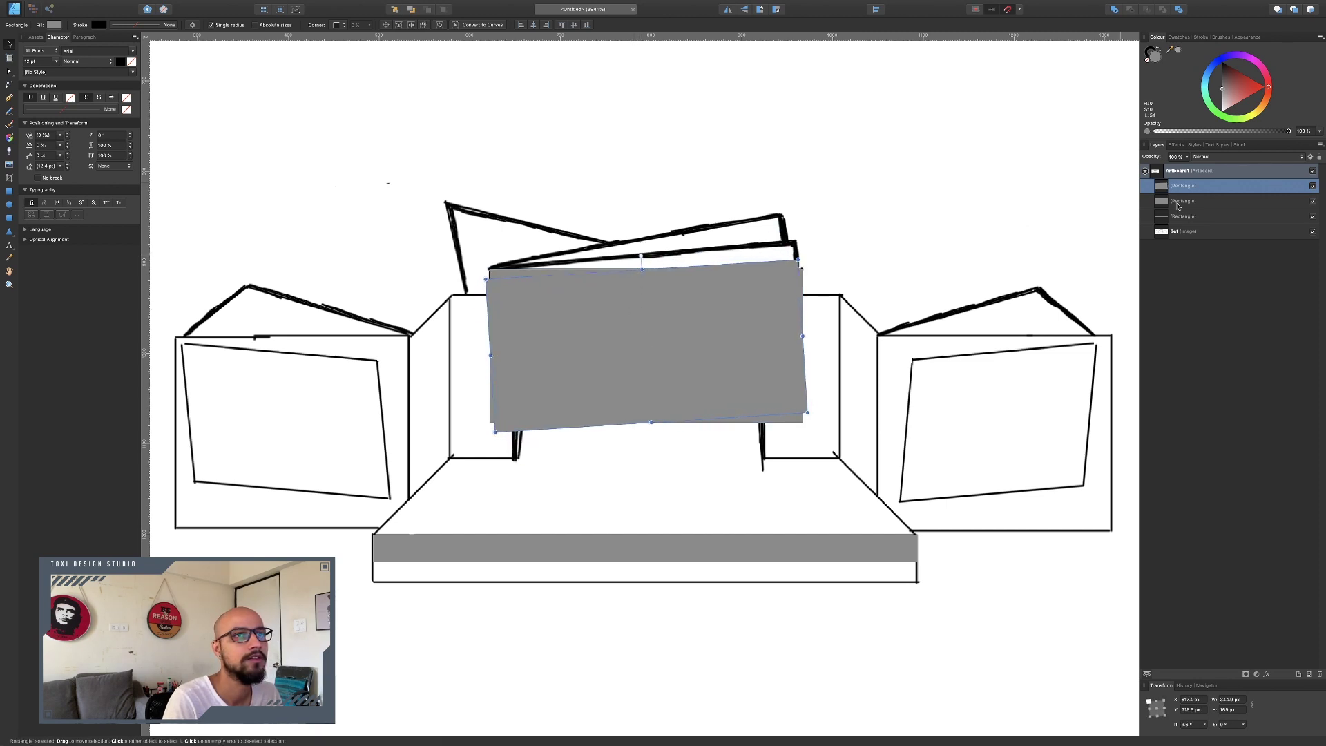
Place the tilted copy behind the original backdrop rectangle and move it up to match the sketched tilted panel
{"action": "left_click_drag", "start_coordinate": [1178, 204], "coordinate": [1160, 207]}
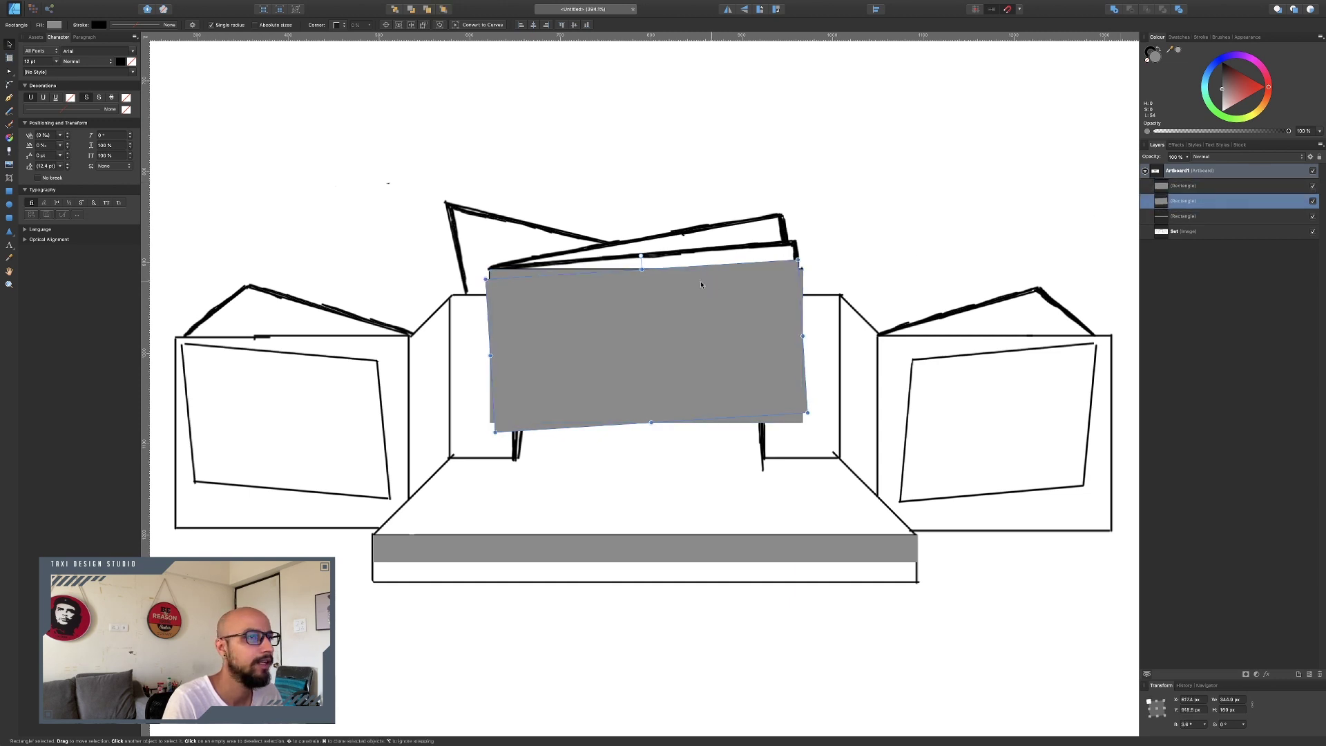
{"action": "left_click_drag", "start_coordinate": [669, 294], "coordinate": [670, 275]}
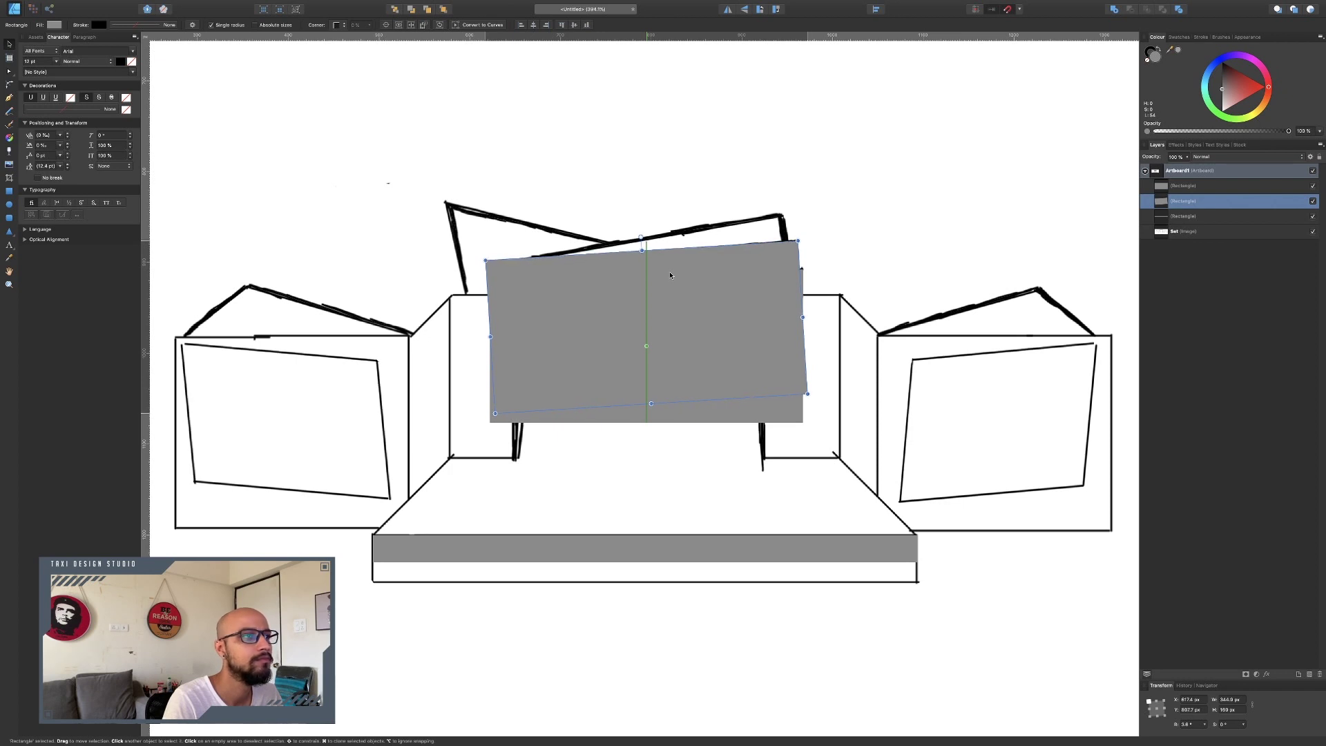
{"action": "left_click", "coordinate": [884, 234]}
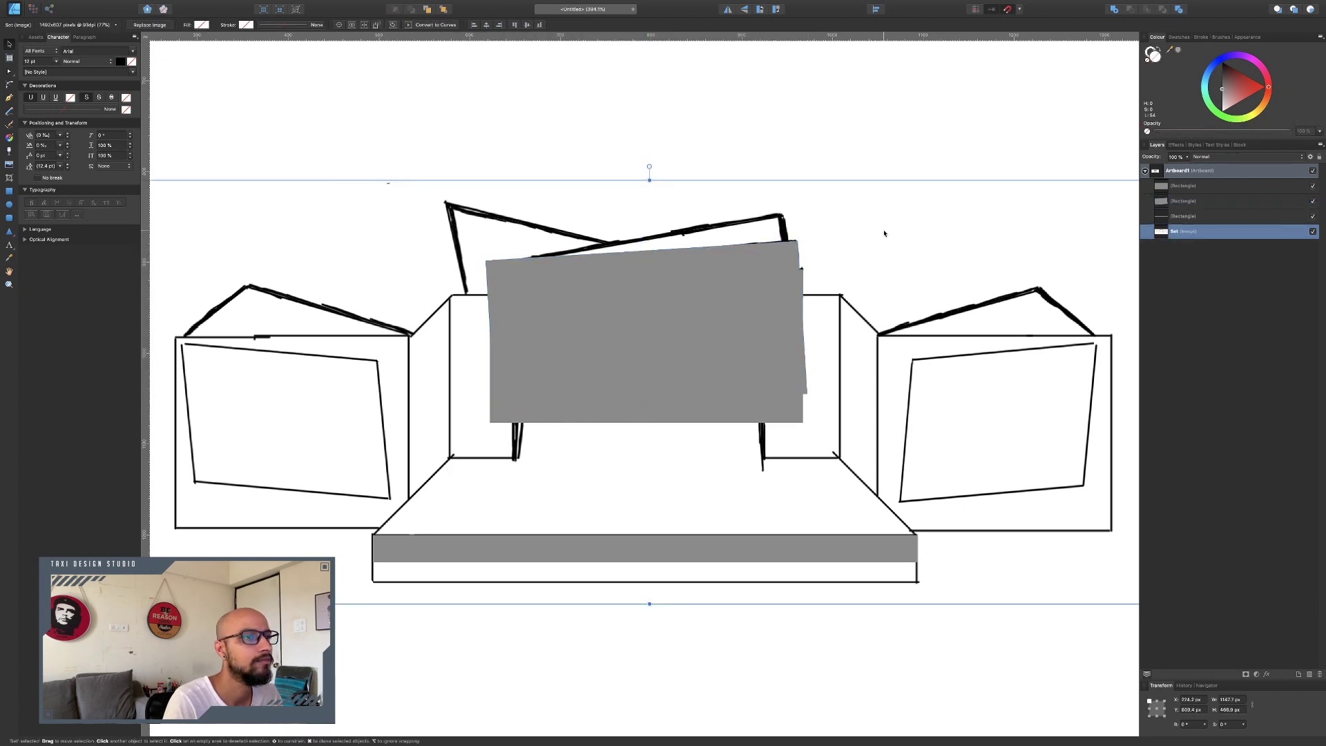
Lighten the tilted backdrop copy's fill, align its upper corner with the front panel and rotate it to about 4° counterclockwise
{"action": "left_click", "coordinate": [732, 311]}
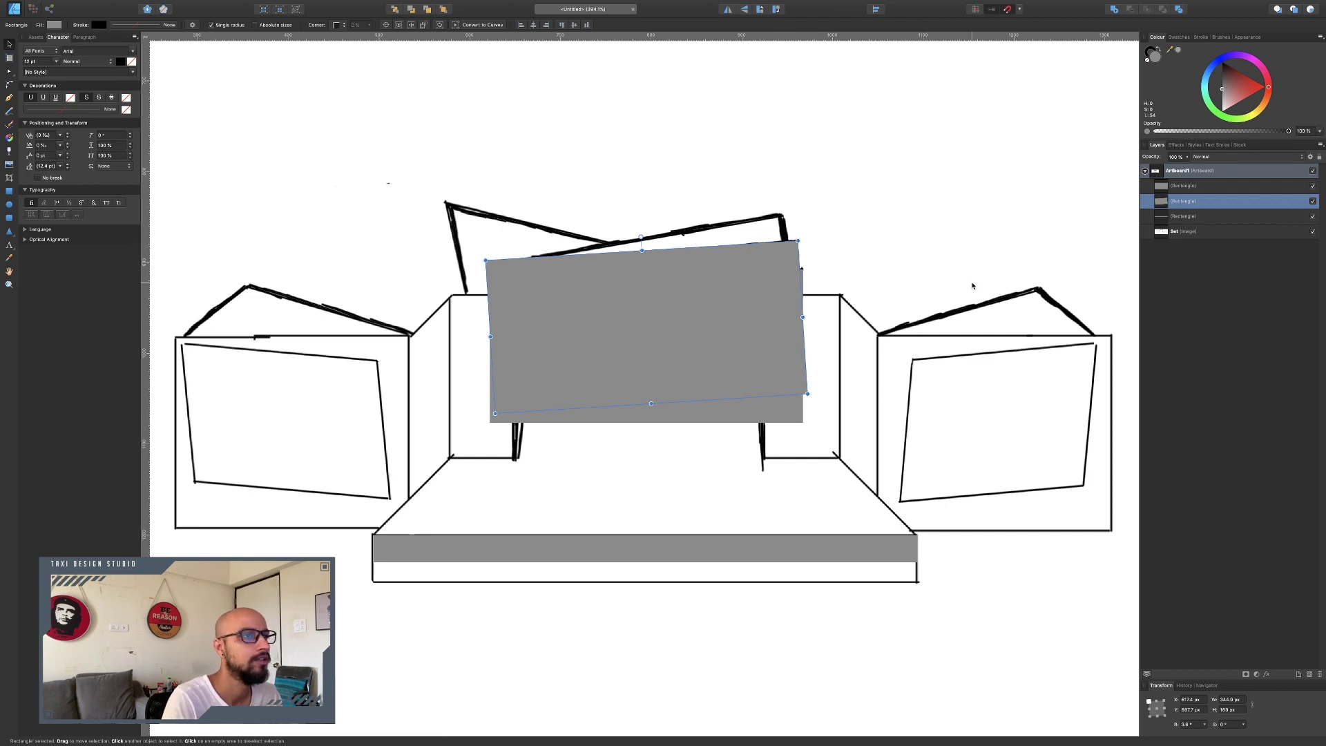
{"action": "left_click_drag", "start_coordinate": [1224, 91], "coordinate": [1220, 99]}
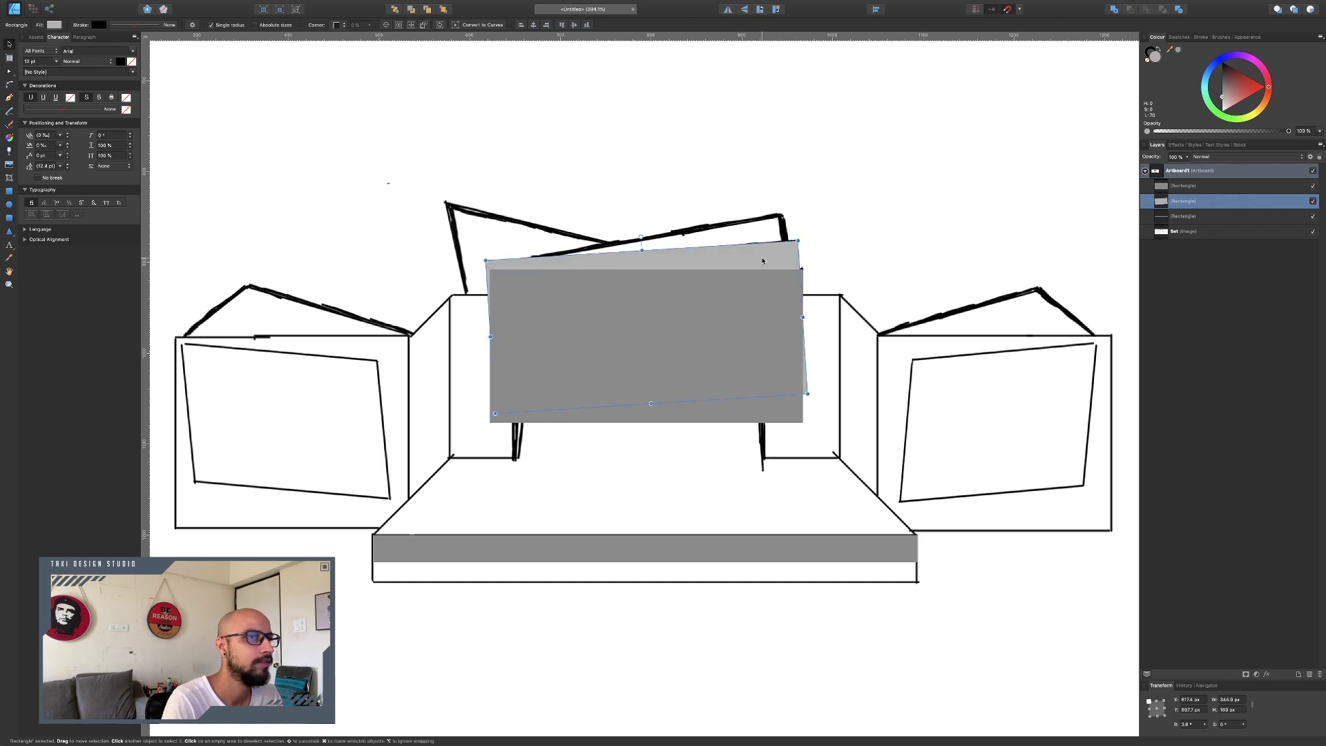
{"action": "left_click_drag", "start_coordinate": [763, 261], "coordinate": [769, 269]}
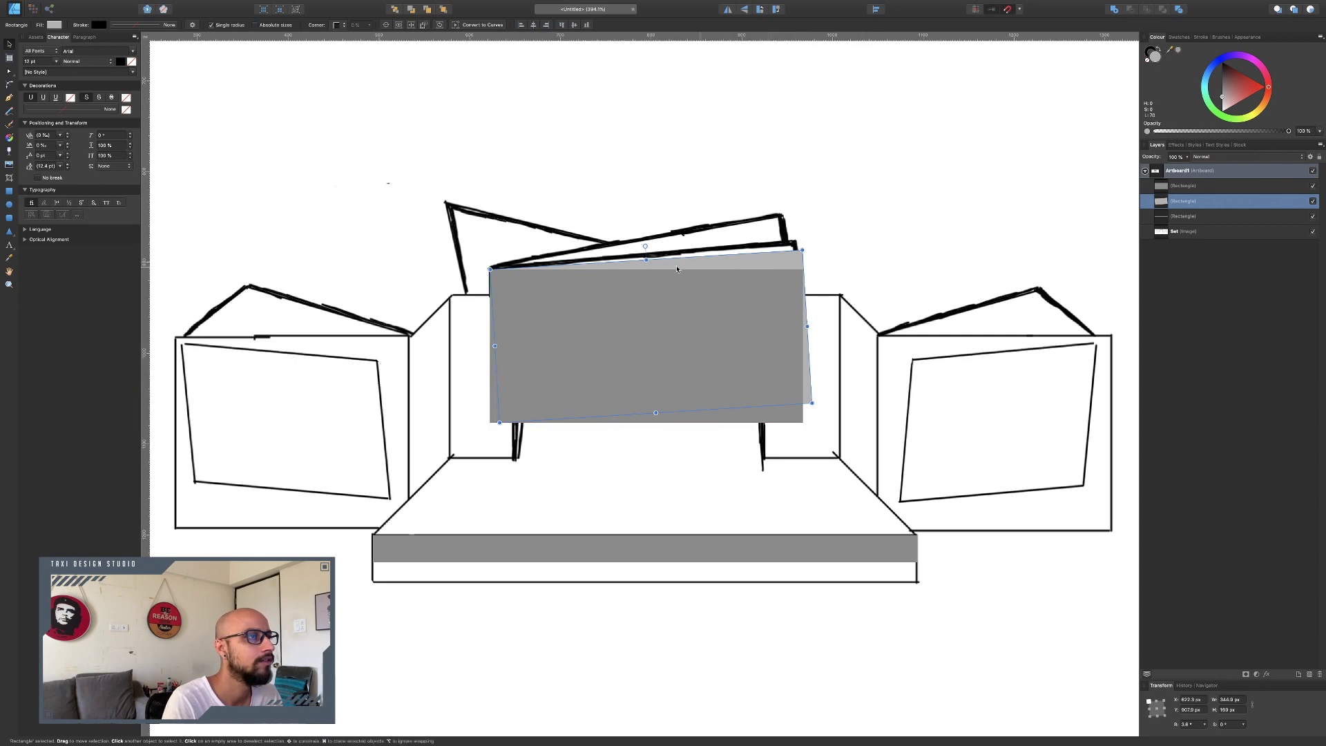
{"action": "left_click_drag", "start_coordinate": [645, 247], "coordinate": [708, 261]}
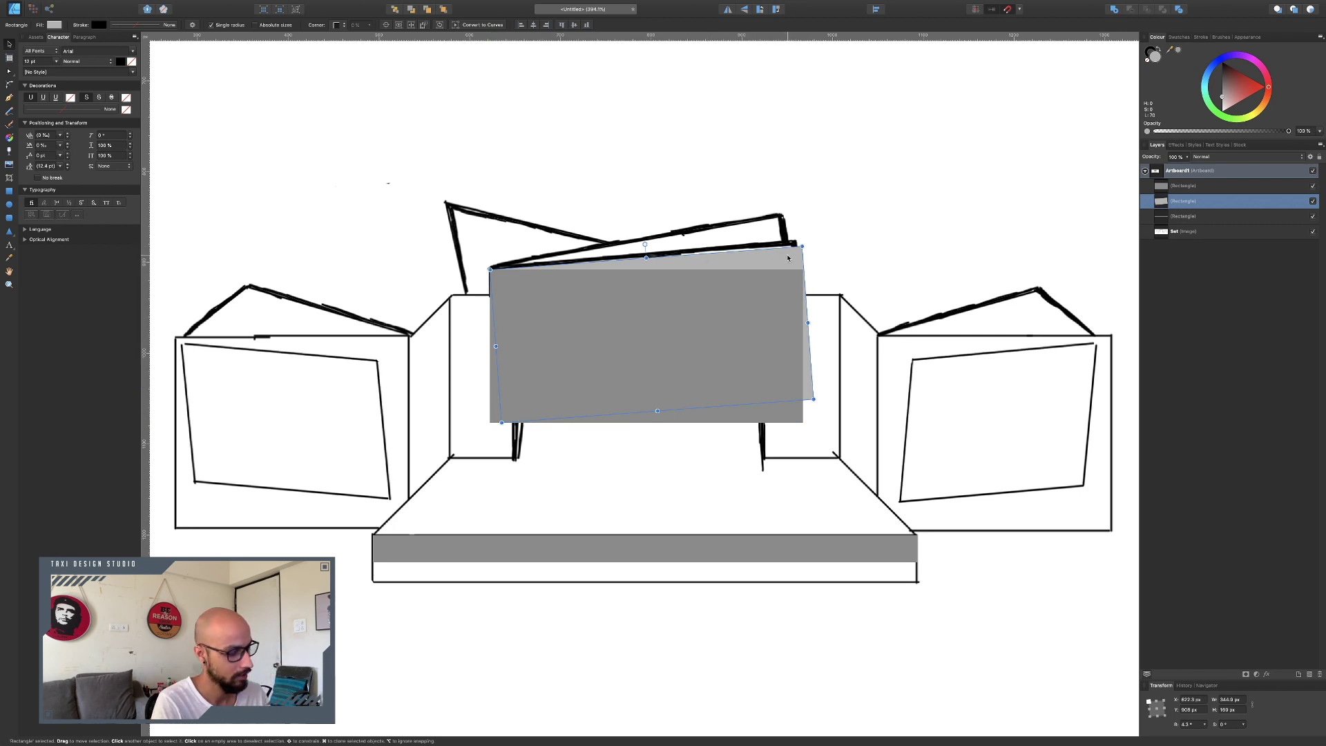
Duplicate the tilted backdrop panel, rotate the rear copy to about 10.7° counterclockwise along the sketched line and give it a lighter grey fill
{"action": "key", "text": "super+j"}
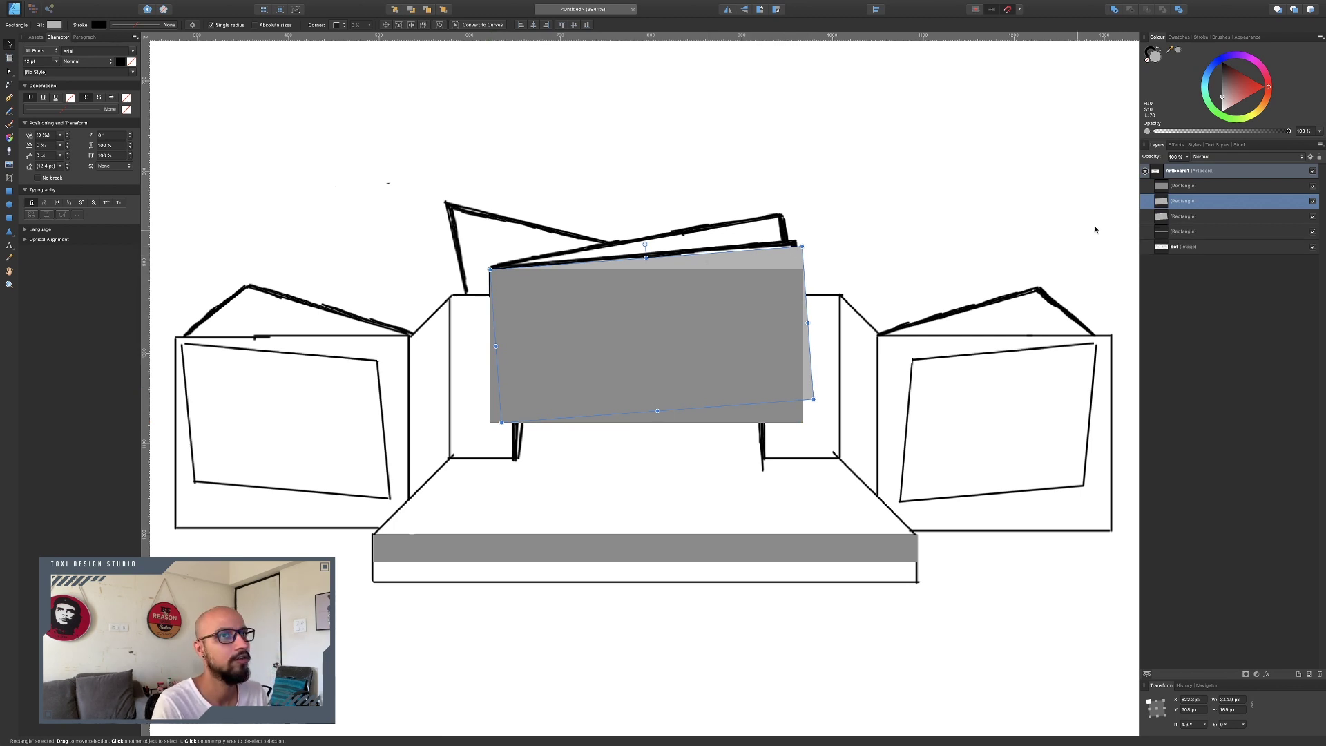
{"action": "left_click", "coordinate": [1181, 215]}
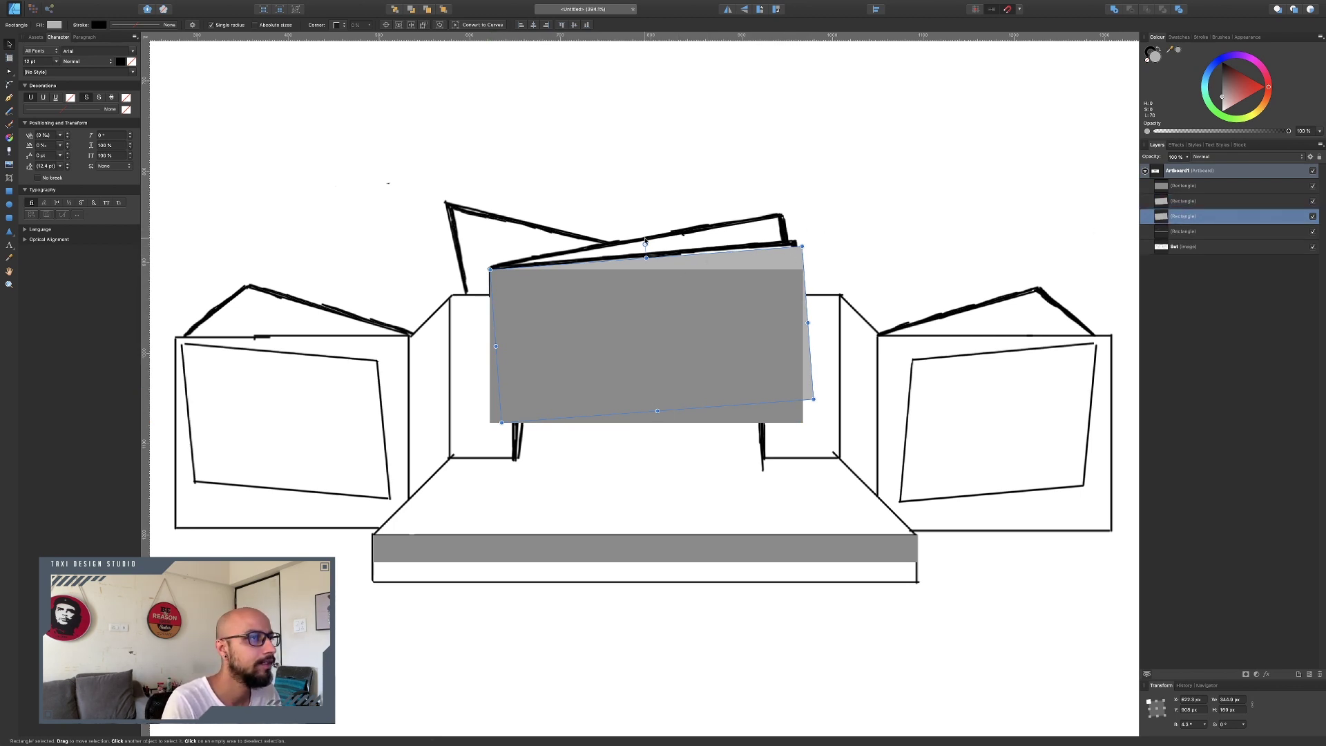
{"action": "mouse_move", "coordinate": [644, 244]}
{"action": "left_mouse_down"}
{"action": "mouse_move", "coordinate": [633, 241]}
{"action": "mouse_move", "coordinate": [693, 241]}
{"action": "left_mouse_up"}
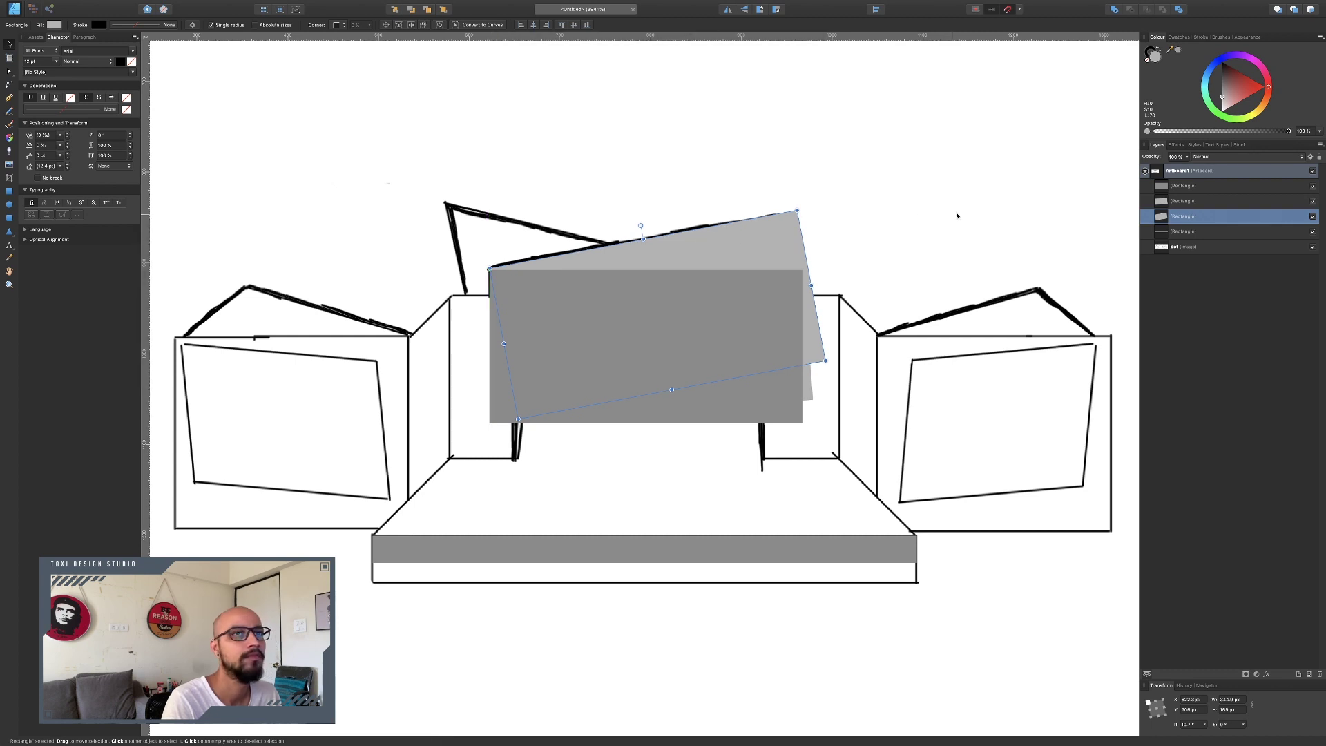
{"action": "left_click_drag", "start_coordinate": [1220, 100], "coordinate": [1221, 105]}
Narrow the two tilted backdrop panels so their outer edges match the sketched panel ends
{"action": "left_click", "coordinate": [809, 397]}
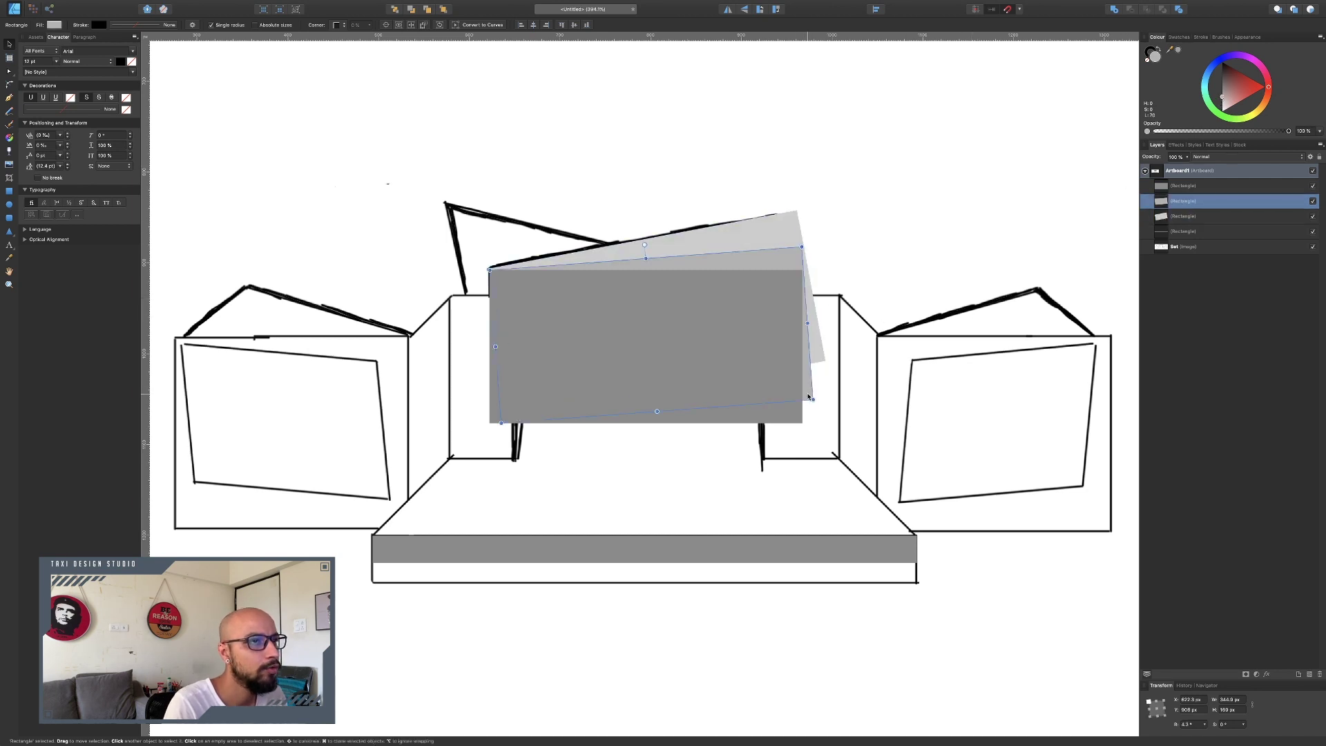
{"action": "left_click_drag", "start_coordinate": [805, 324], "coordinate": [797, 289]}
{"action": "left_click", "coordinate": [811, 285]}
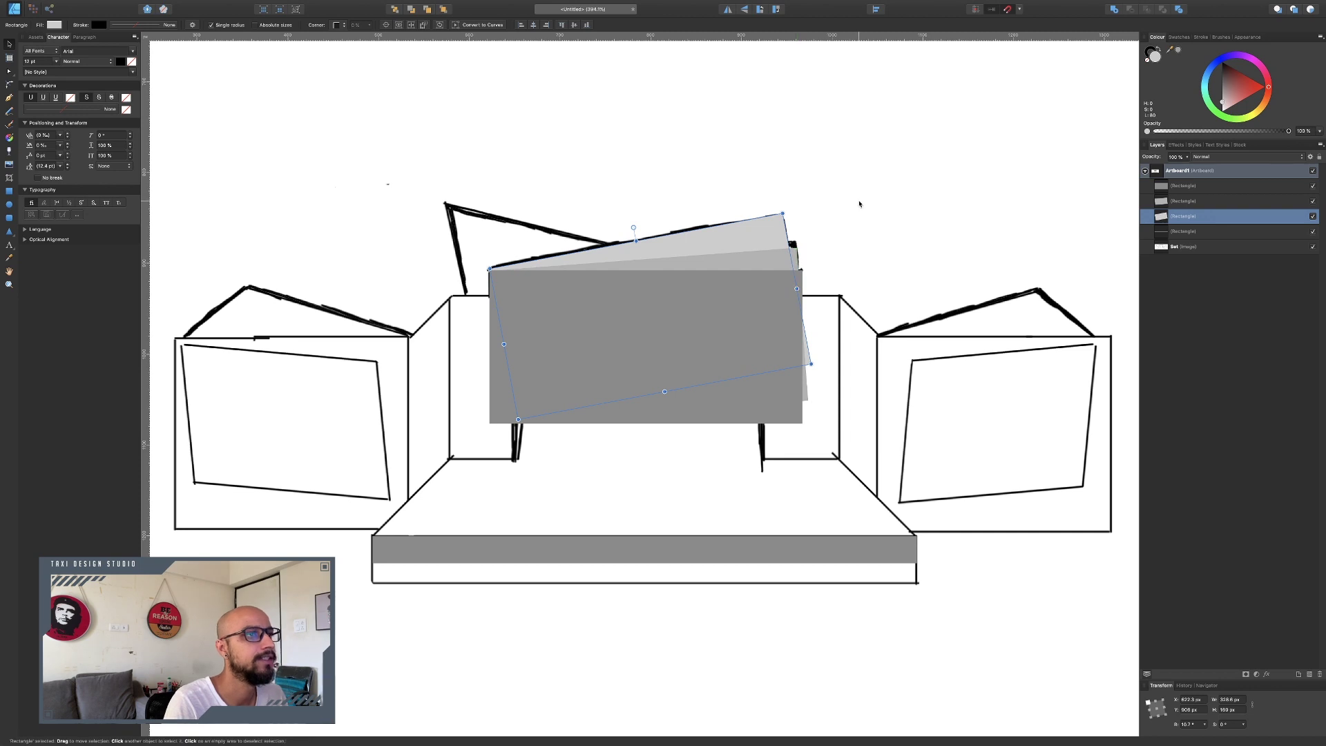
{"action": "left_click", "coordinate": [856, 314]}
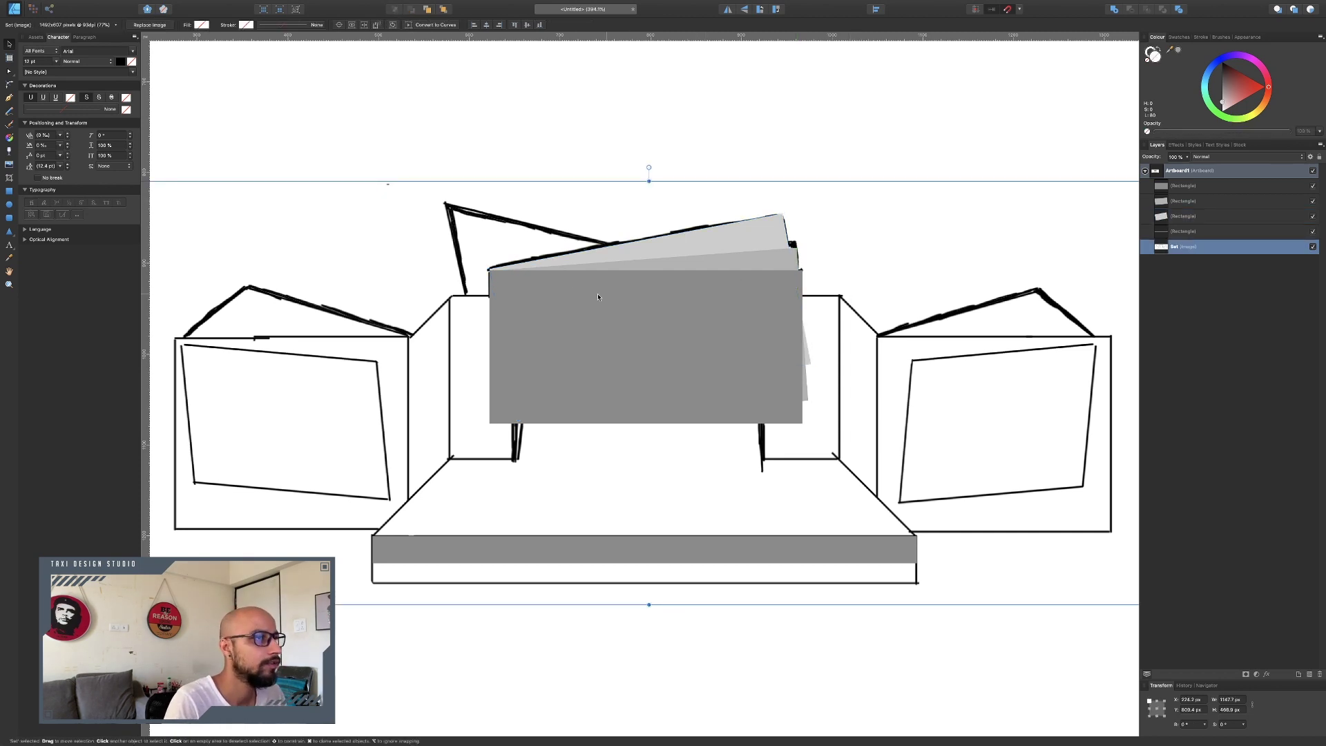
Add an outer shadow to the front and middle backdrop panels with about 6 px radius, about 4.7 px offset and a 90° angle
{"action": "left_click", "coordinate": [743, 290]}
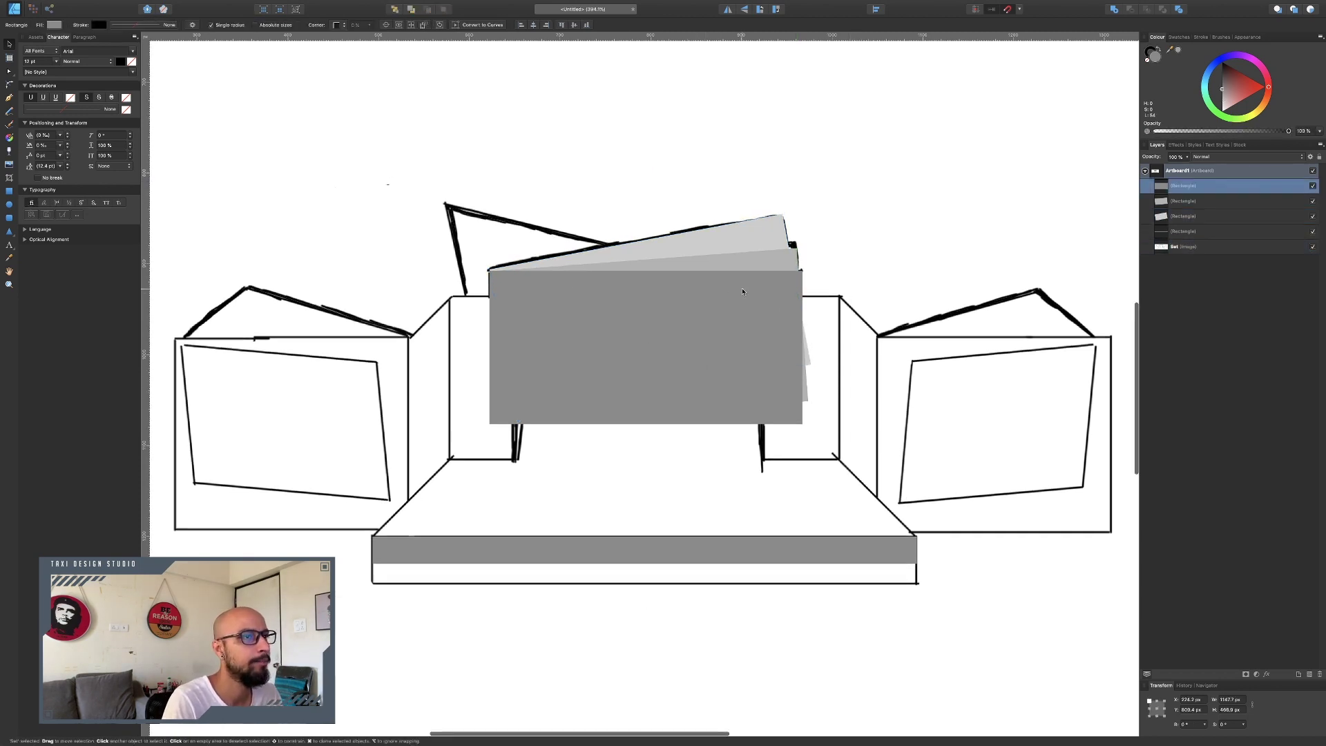
{"action": "left_click", "coordinate": [777, 263], "text": "shift"}
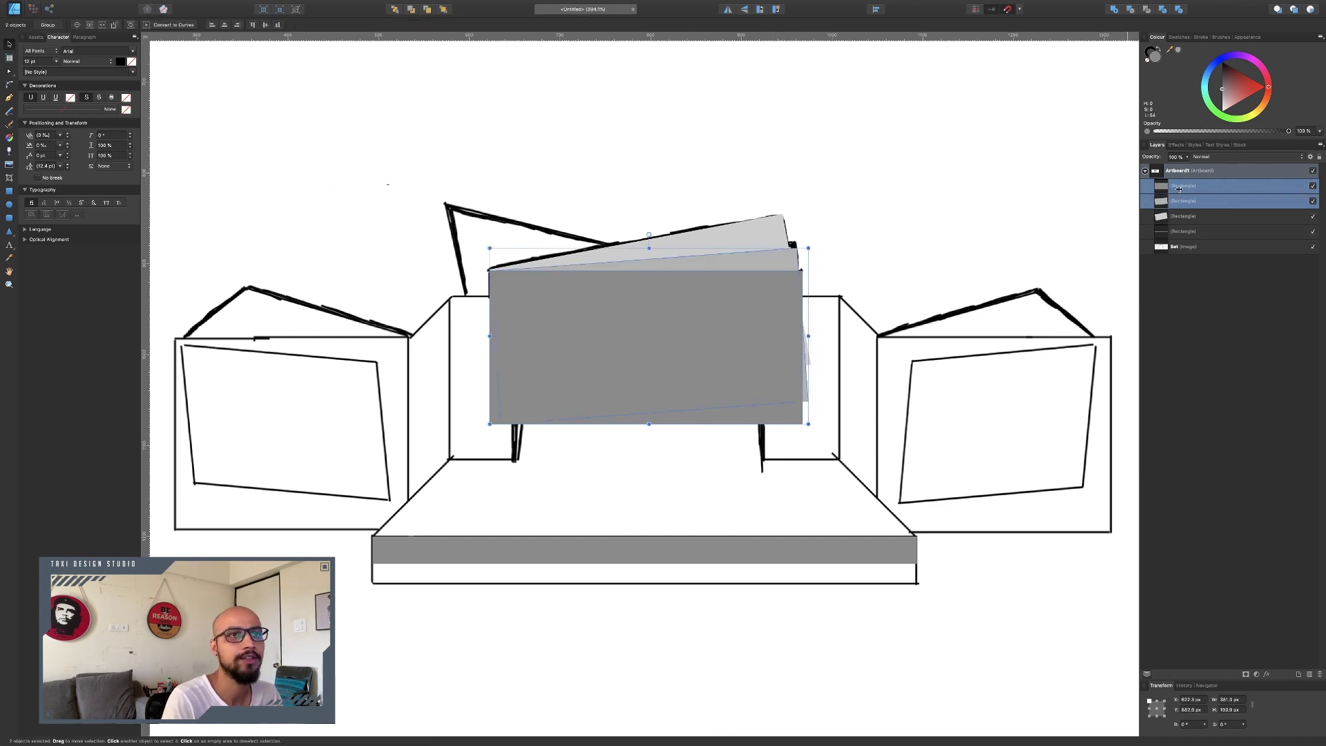
{"action": "left_click", "coordinate": [1177, 146]}
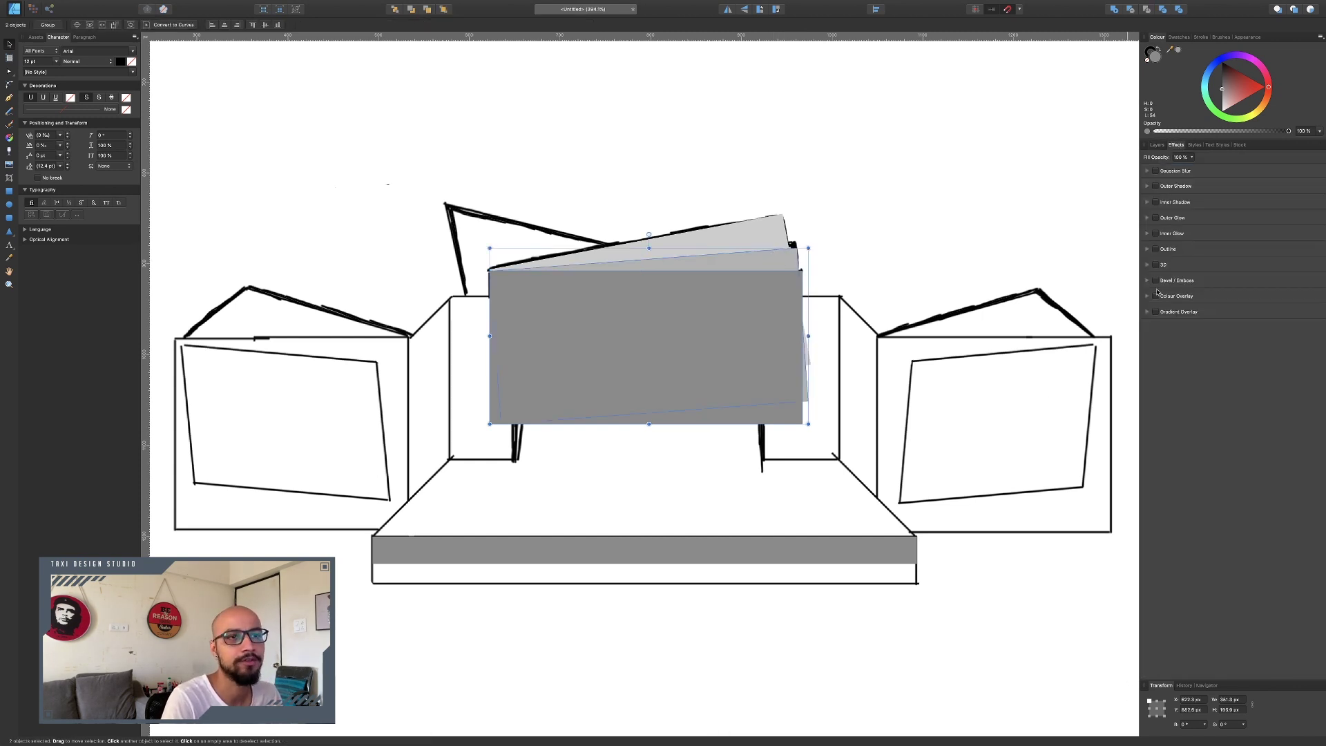
{"action": "left_click", "coordinate": [1156, 187]}
{"action": "left_click_drag", "start_coordinate": [1174, 230], "coordinate": [1209, 234]}
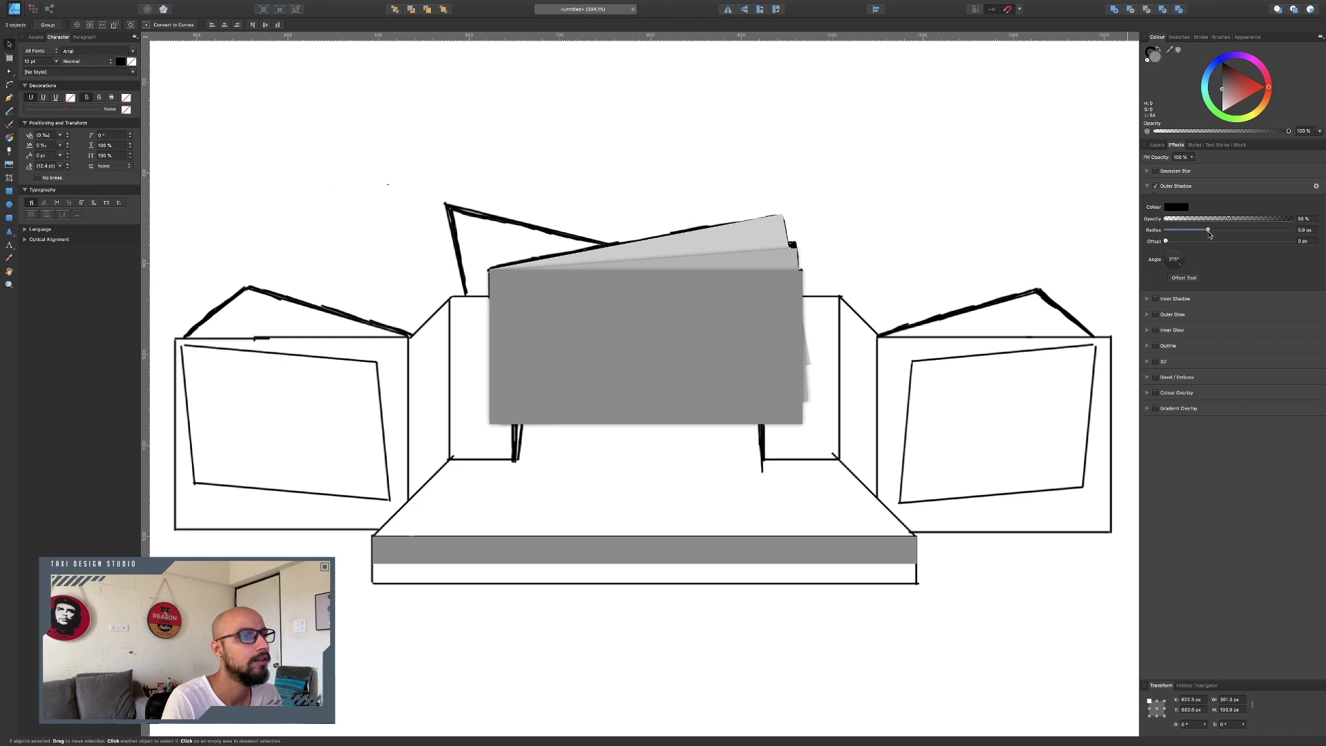
{"action": "mouse_move", "coordinate": [1166, 241]}
{"action": "left_mouse_down"}
{"action": "mouse_move", "coordinate": [1204, 241]}
{"action": "mouse_move", "coordinate": [1176, 244]}
{"action": "left_mouse_up"}
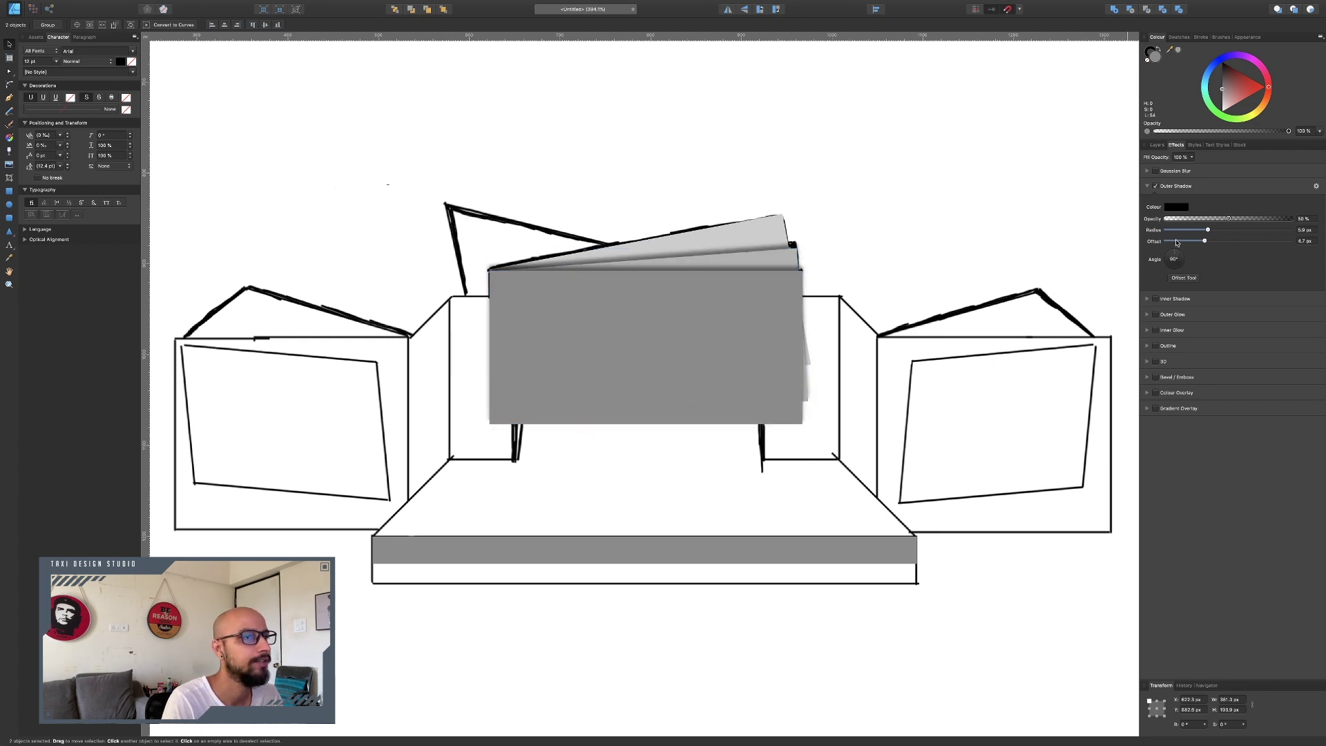
{"action": "left_click", "coordinate": [920, 216]}
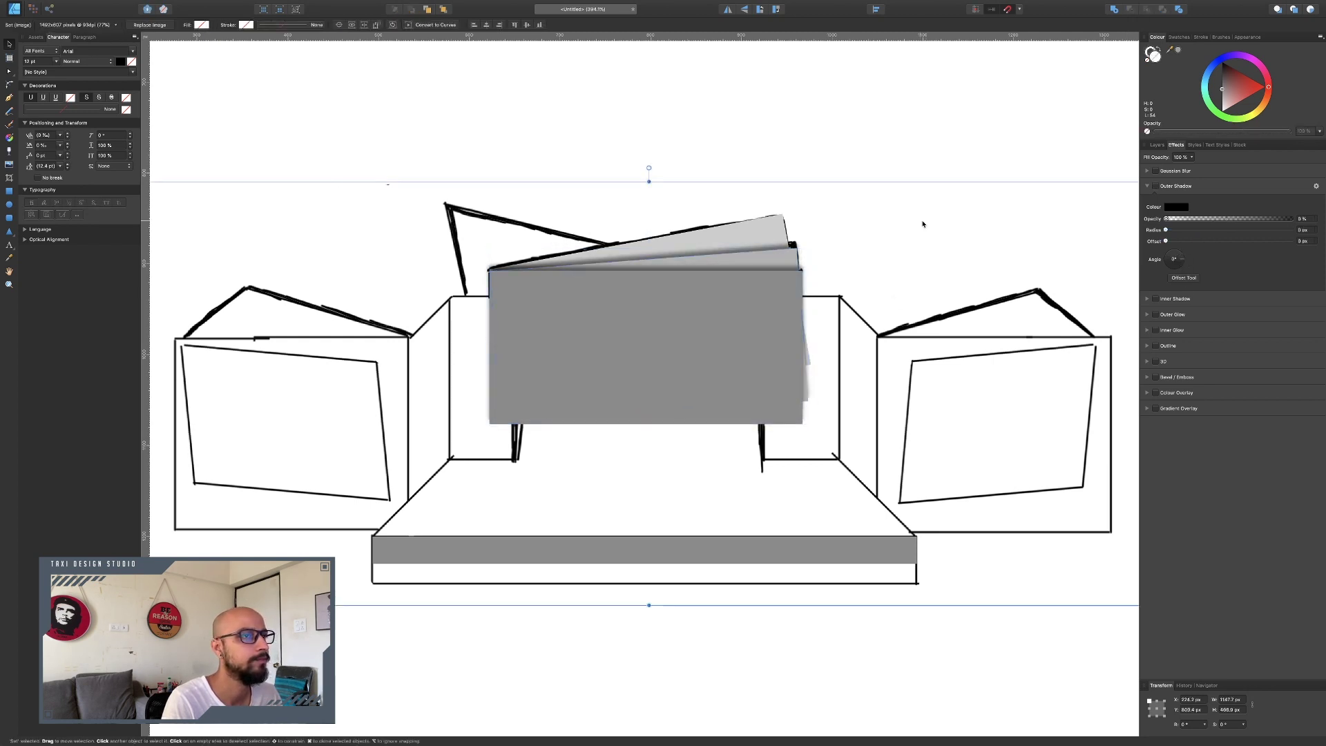
Lock the sketch image so it cannot be moved
{"action": "left_click", "coordinate": [724, 121]}
{"action": "left_click", "coordinate": [1029, 414]}
{"action": "key", "text": "super+l"}
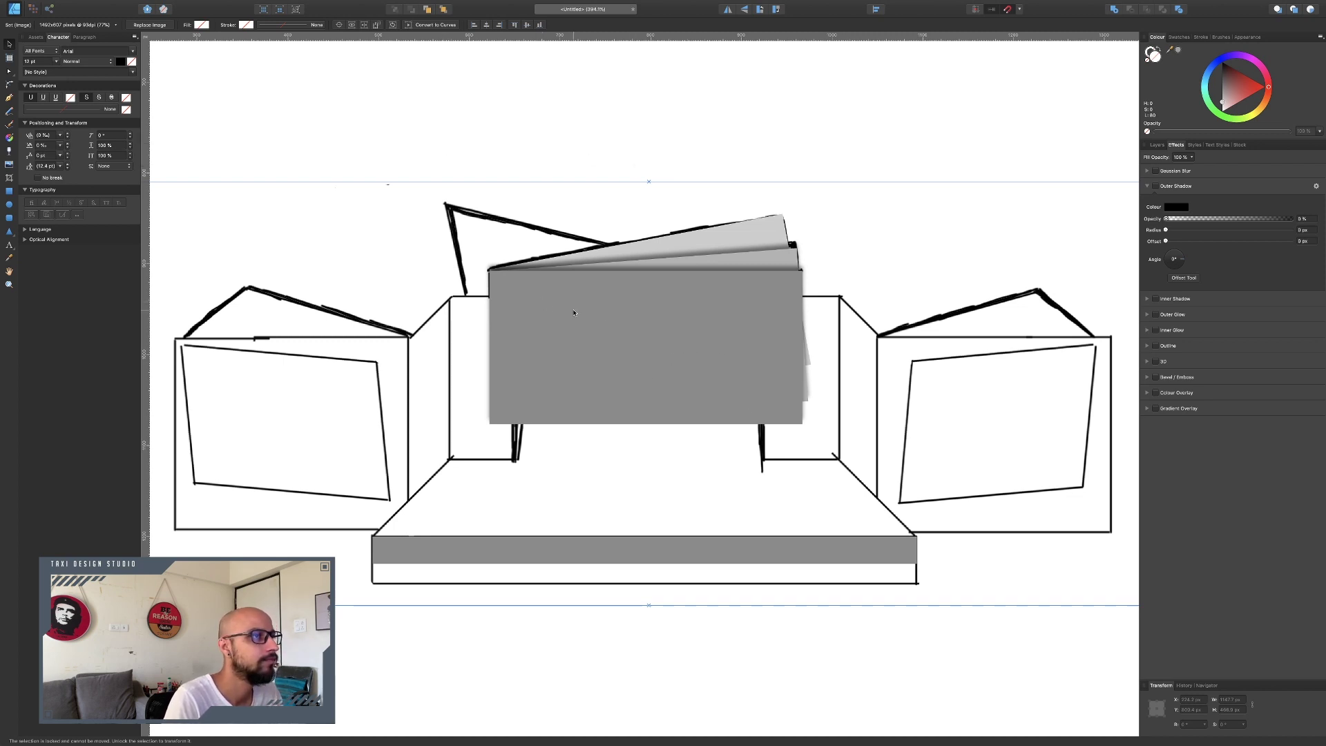
Group the three central backdrop panels and name the group "Main BD"
{"action": "left_click", "coordinate": [708, 266]}
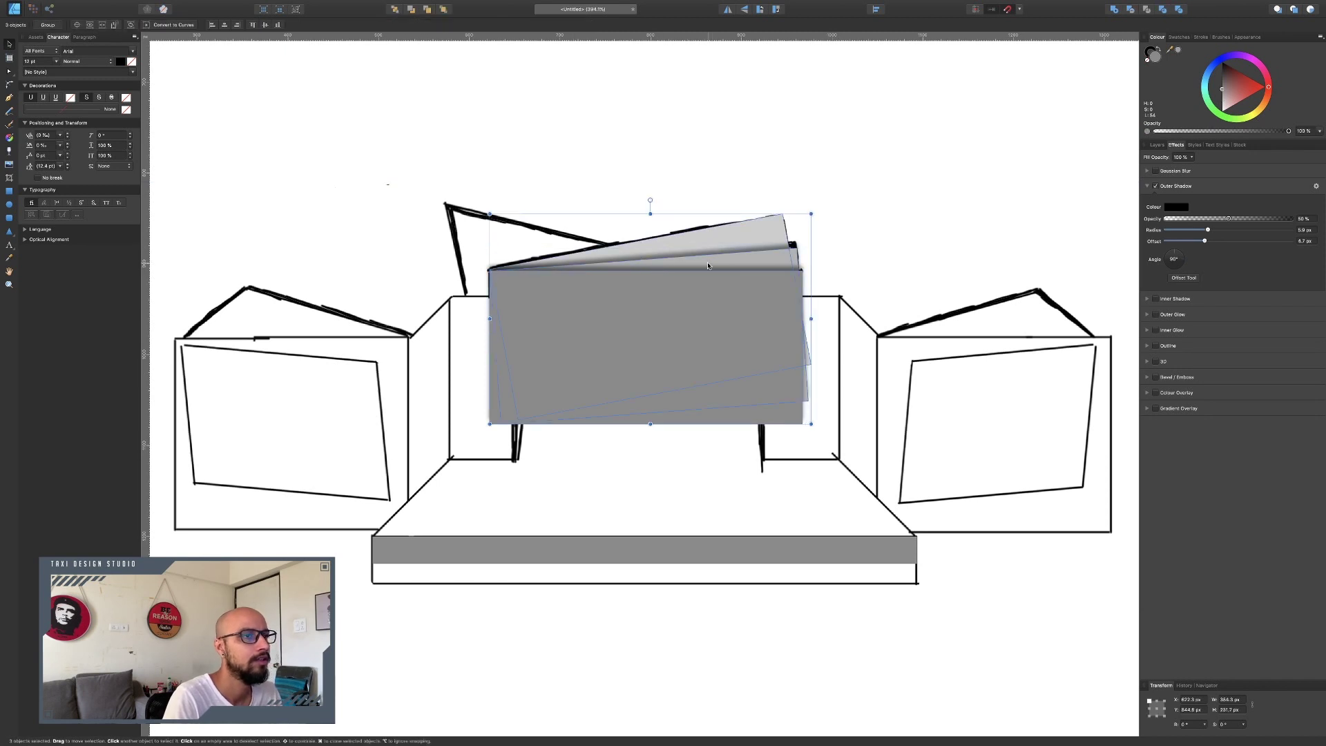
{"action": "key", "text": "super+g"}
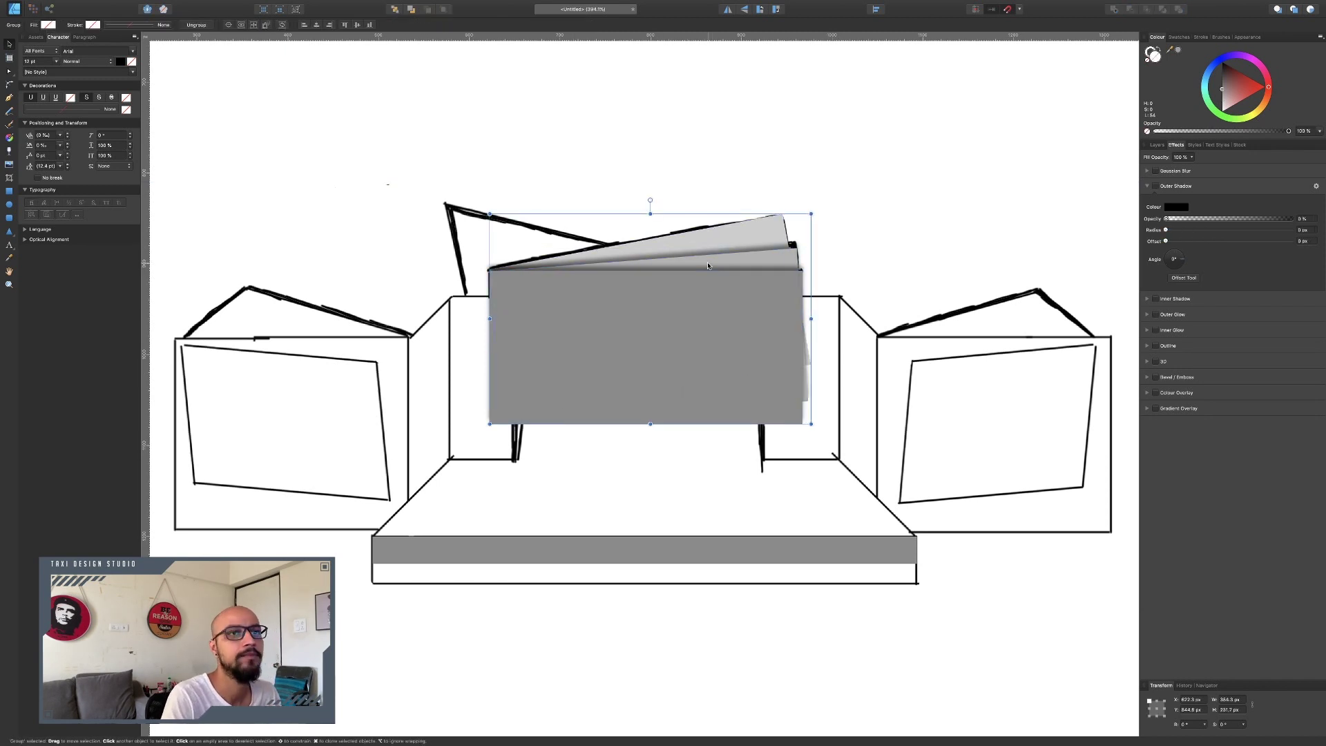
{"action": "left_click", "coordinate": [1155, 144]}
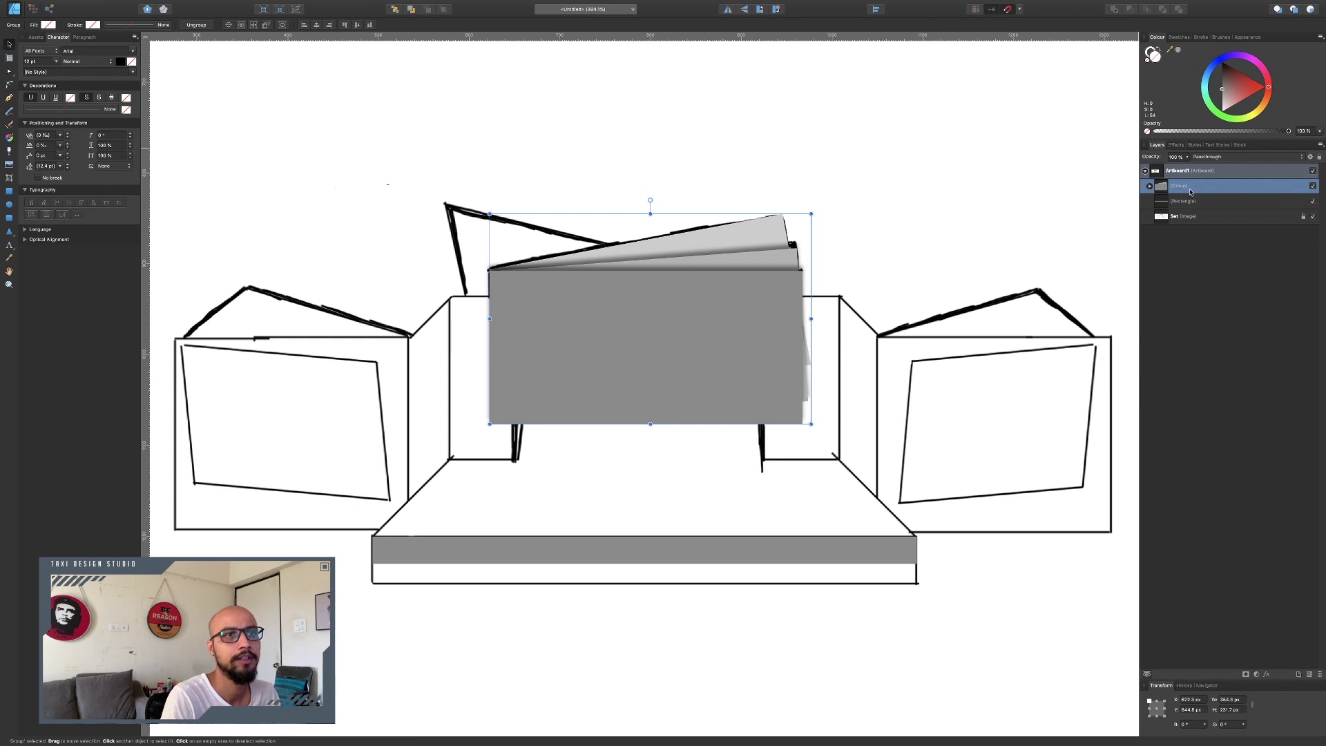
{"action": "double_click", "coordinate": [1178, 187]}
{"action": "type", "text": "Ma"}
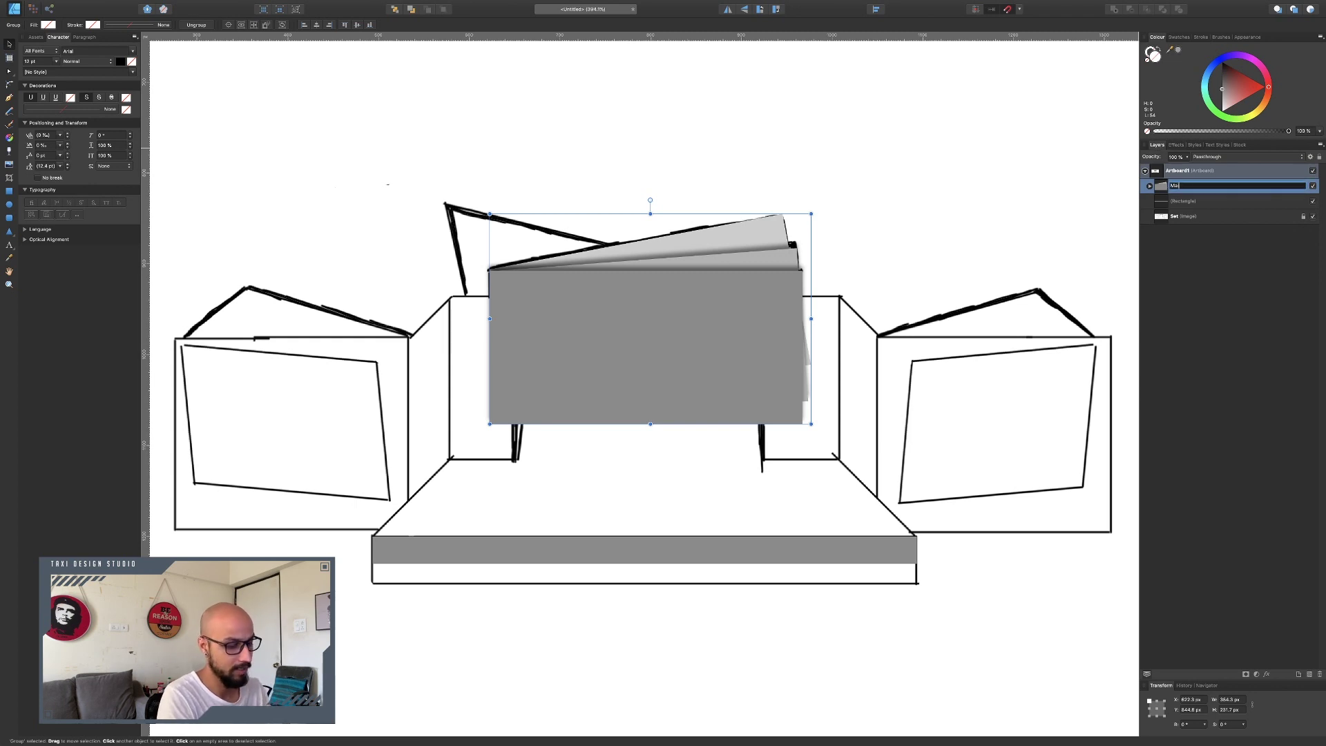
{"action": "type", "text": "in BD"}
{"action": "key", "text": "Return"}
{"action": "left_click", "coordinate": [962, 113]}
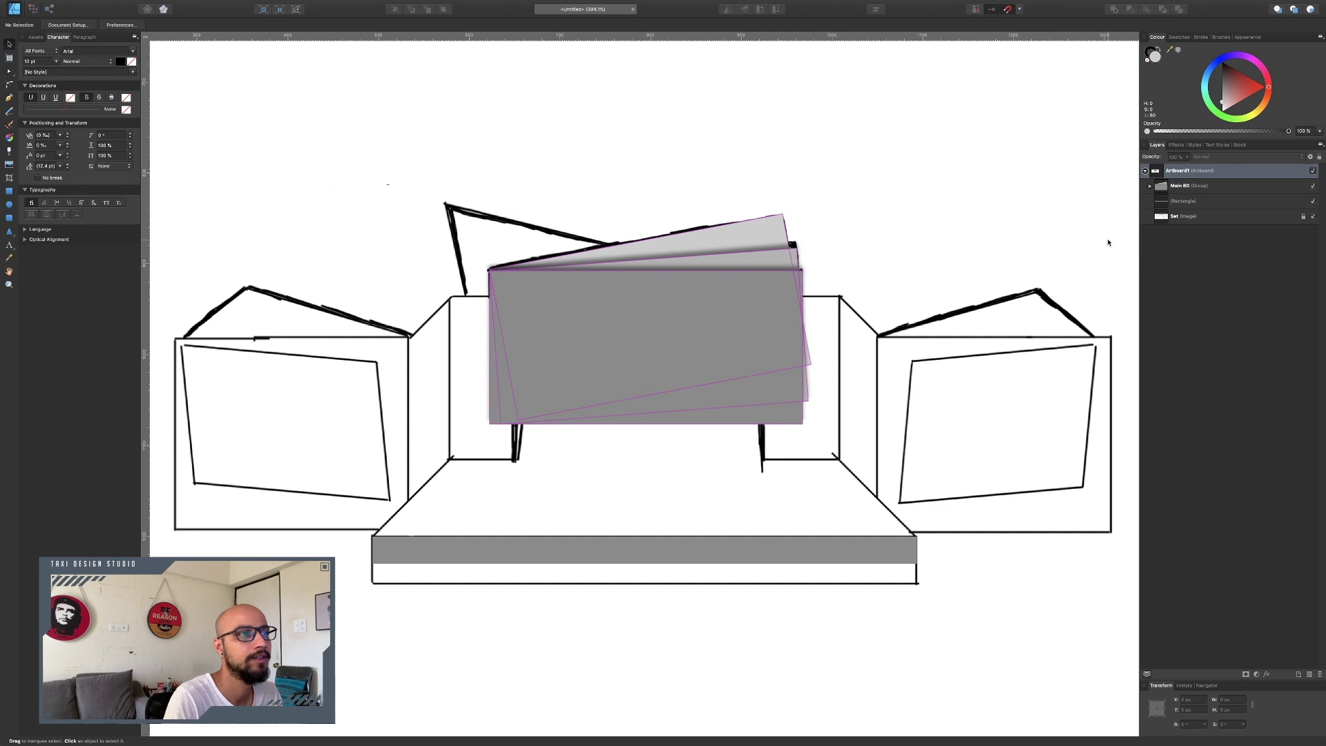
Rename the stage-front rectangle's layer "Stage FAscia"
{"action": "double_click", "coordinate": [1184, 202]}
{"action": "type", "text": "Stage FAscia"}
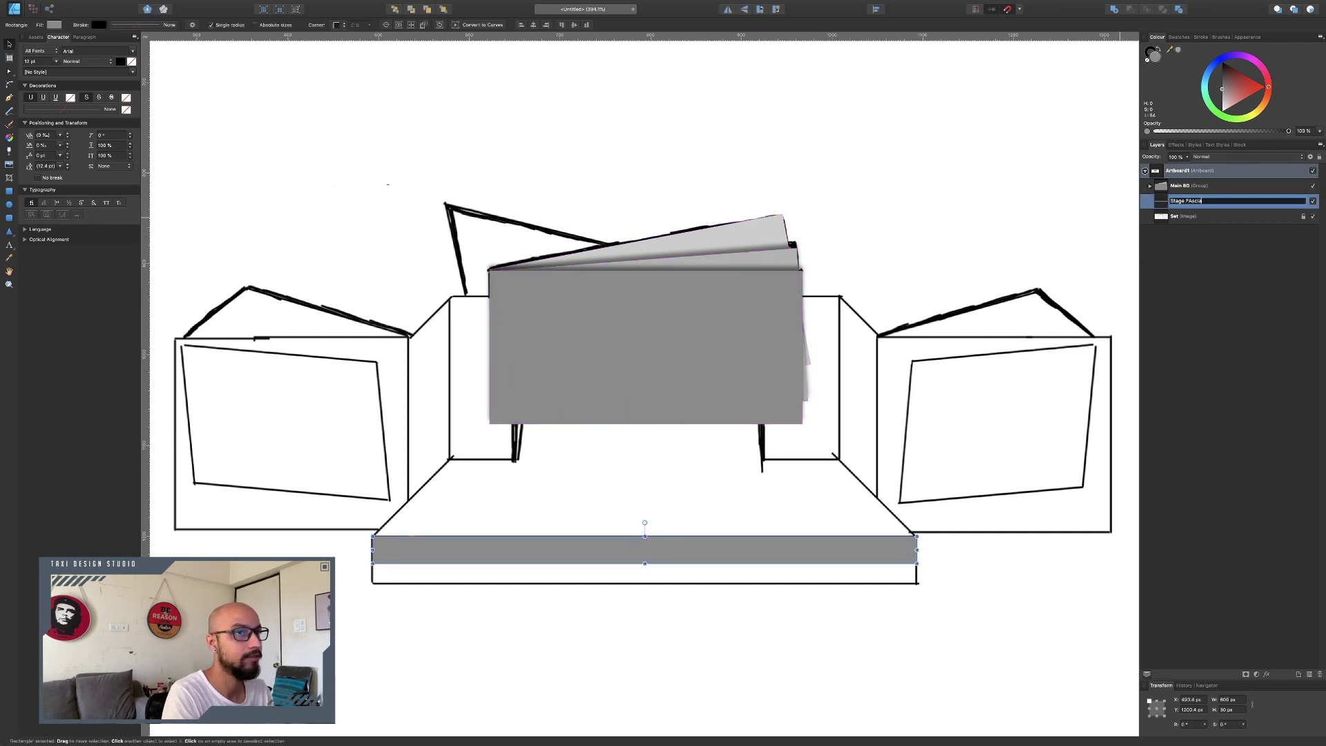
{"action": "key", "text": "Return"}
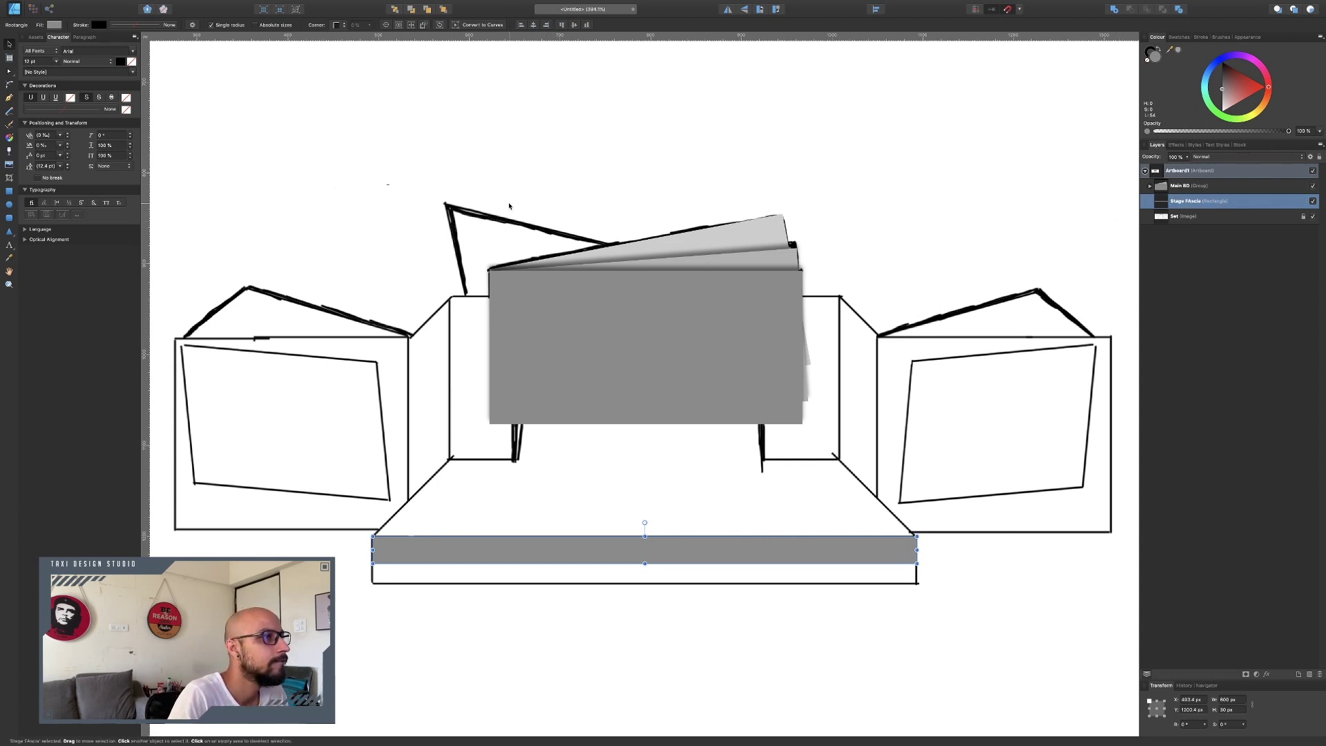
Hide the Main BD group and draw a light grey rectangle about 70 × 180 px over the sketched narrow panel left of the backdrop
{"action": "left_click", "coordinate": [1311, 188]}
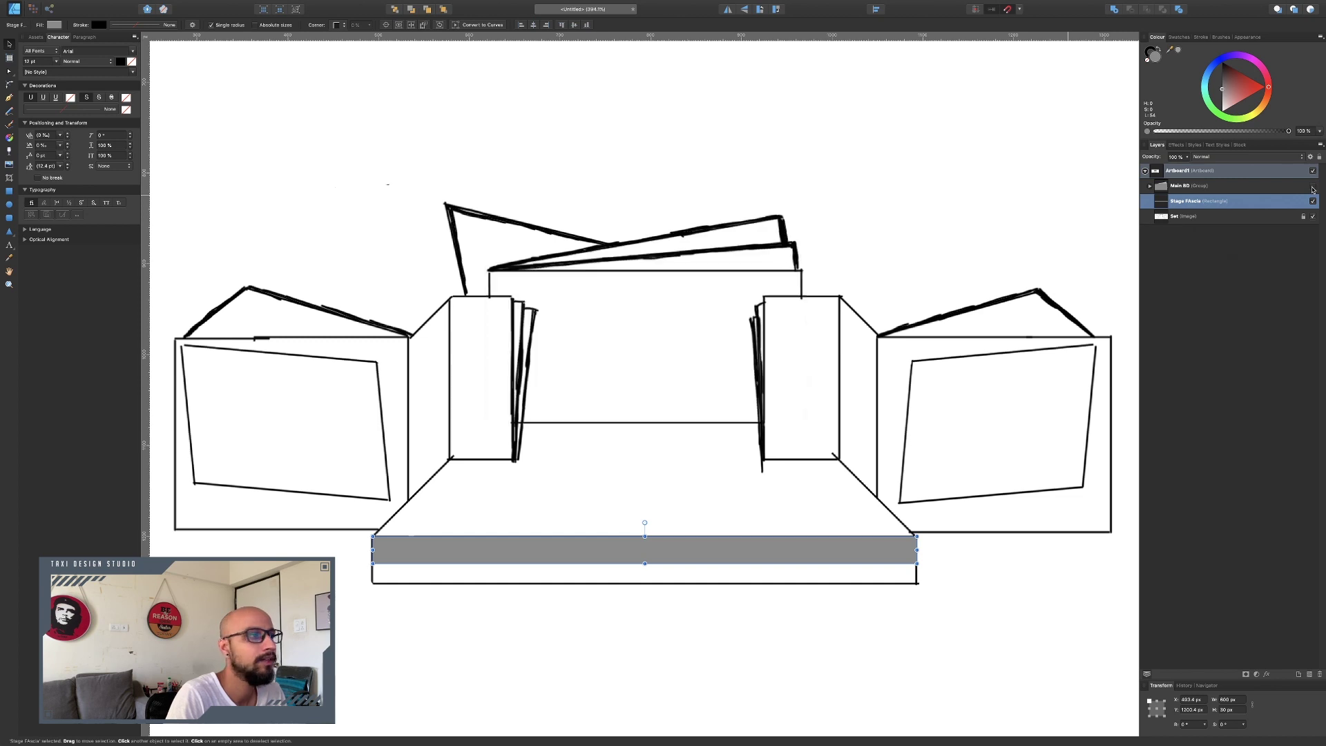
{"action": "key", "text": "m"}
{"action": "left_click_drag", "start_coordinate": [449, 459], "coordinate": [512, 295]}
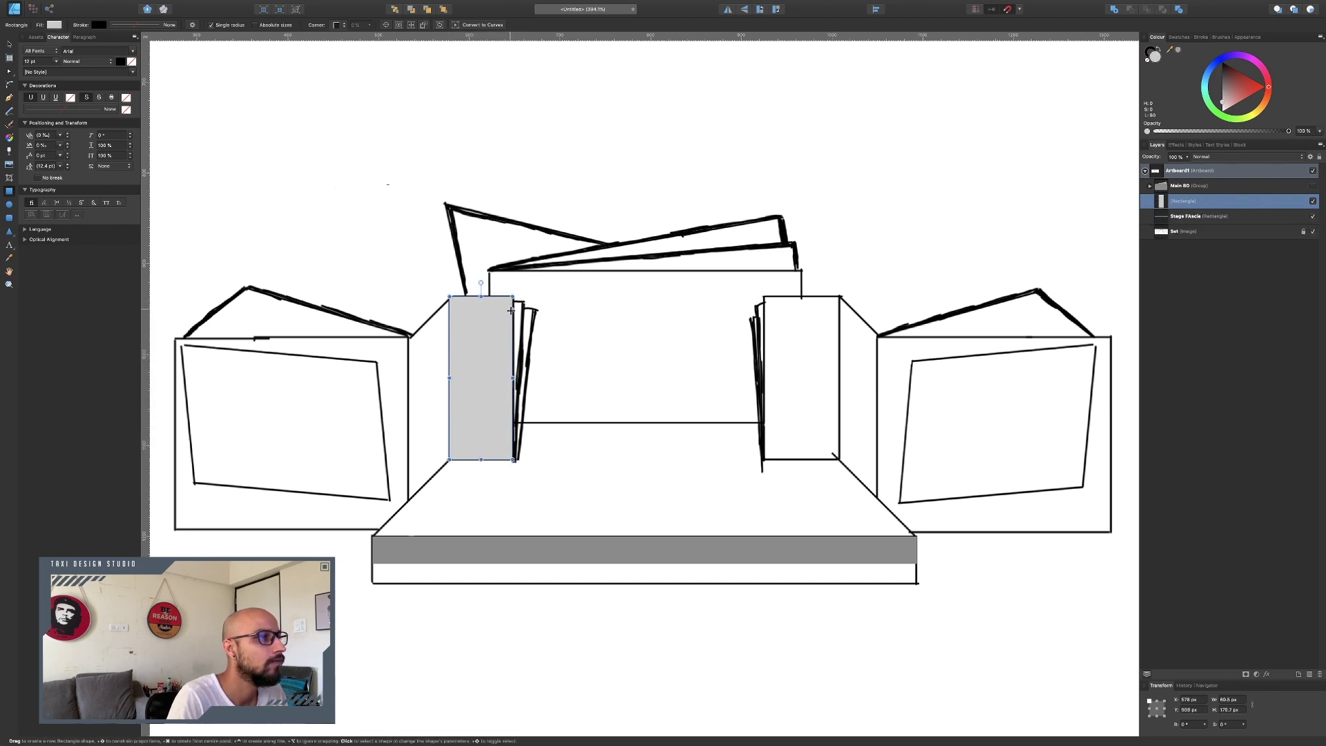
{"action": "left_click", "coordinate": [11, 45]}
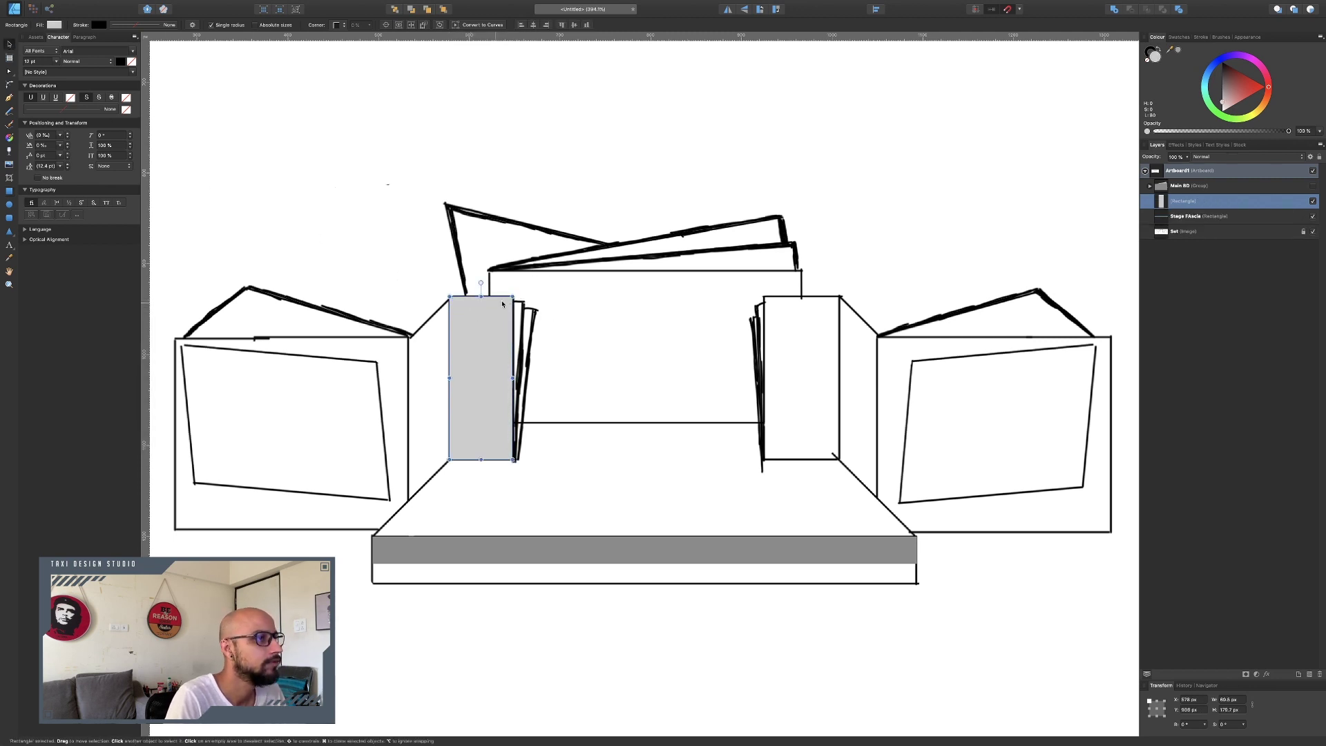
Duplicate the narrow side panel, rotate the rear copy about 4.6° clockwise to match the sketch and darken its fill slightly
{"action": "key", "text": "super+j"}
{"action": "left_click", "coordinate": [1186, 216]}
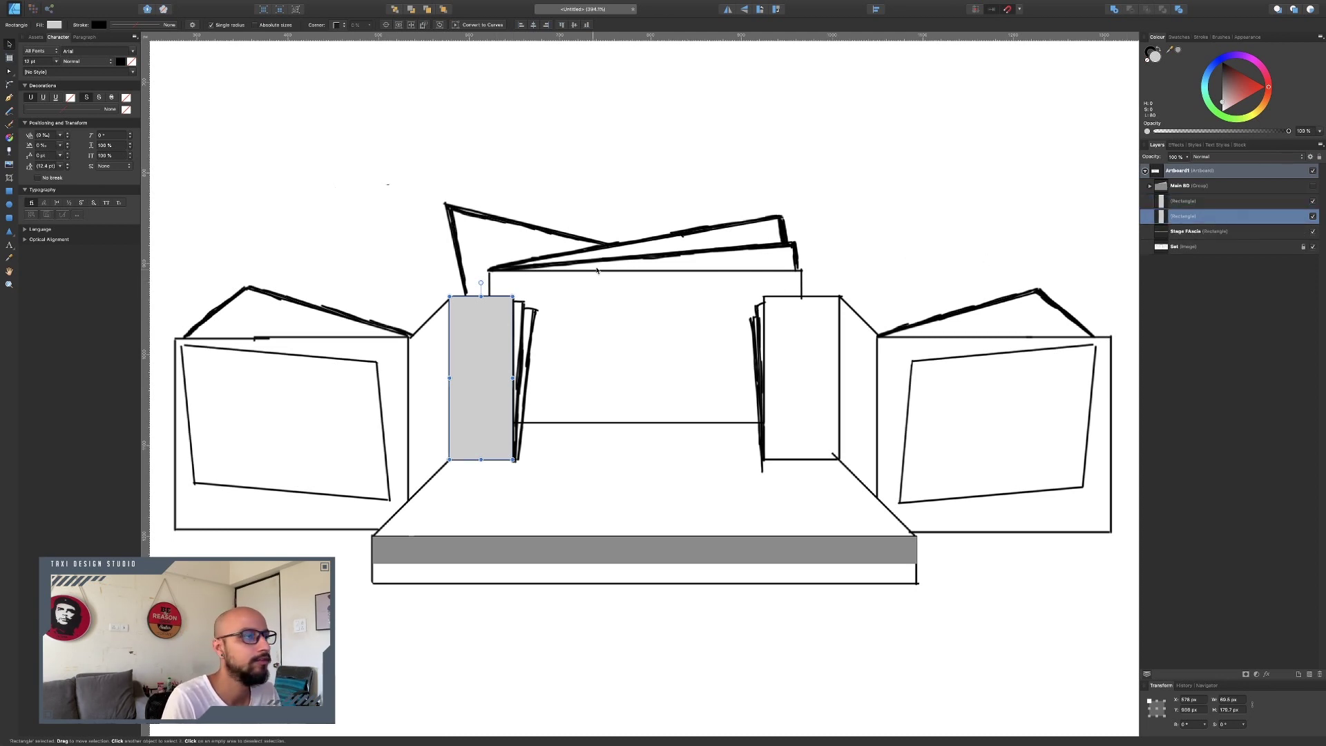
{"action": "left_click_drag", "start_coordinate": [481, 283], "coordinate": [492, 283]}
{"action": "left_click_drag", "start_coordinate": [479, 343], "coordinate": [484, 346]}
{"action": "left_click_drag", "start_coordinate": [495, 286], "coordinate": [494, 283]}
{"action": "left_click_drag", "start_coordinate": [489, 376], "coordinate": [490, 377]}
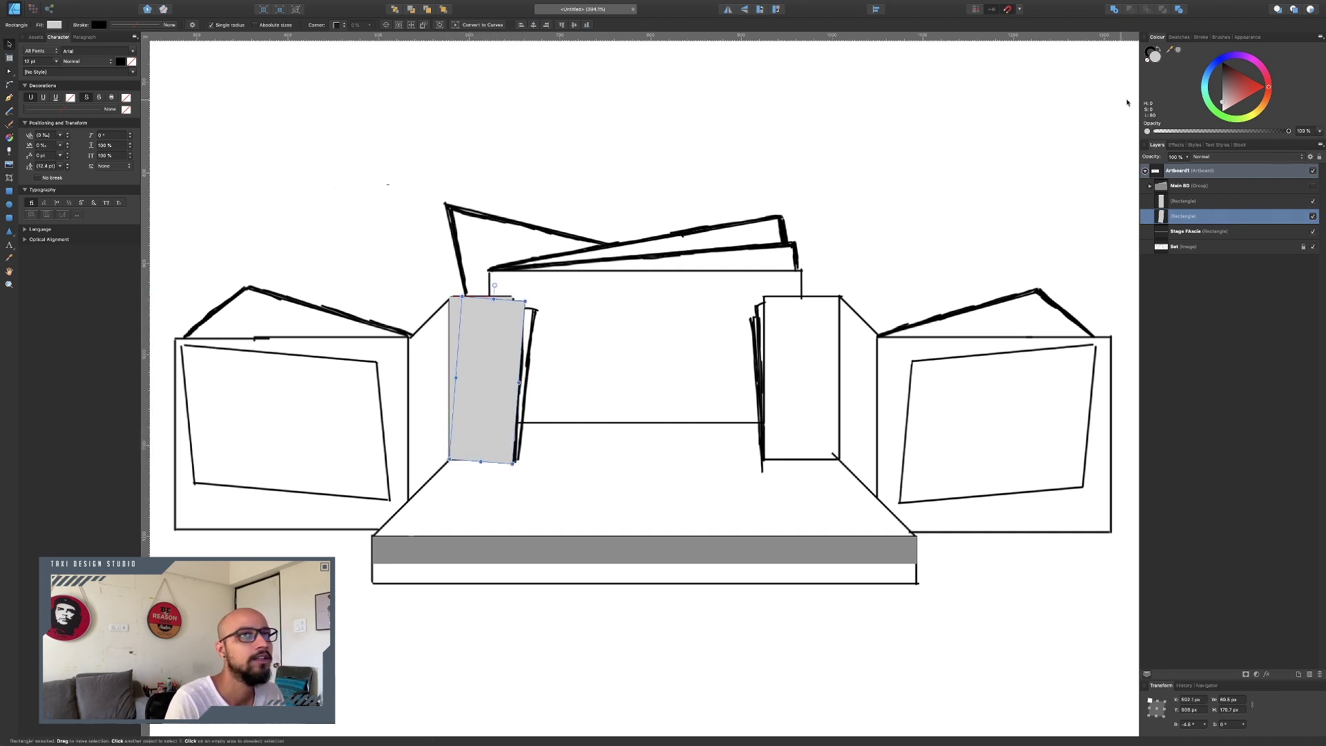
{"action": "left_click_drag", "start_coordinate": [1221, 99], "coordinate": [1218, 97]}
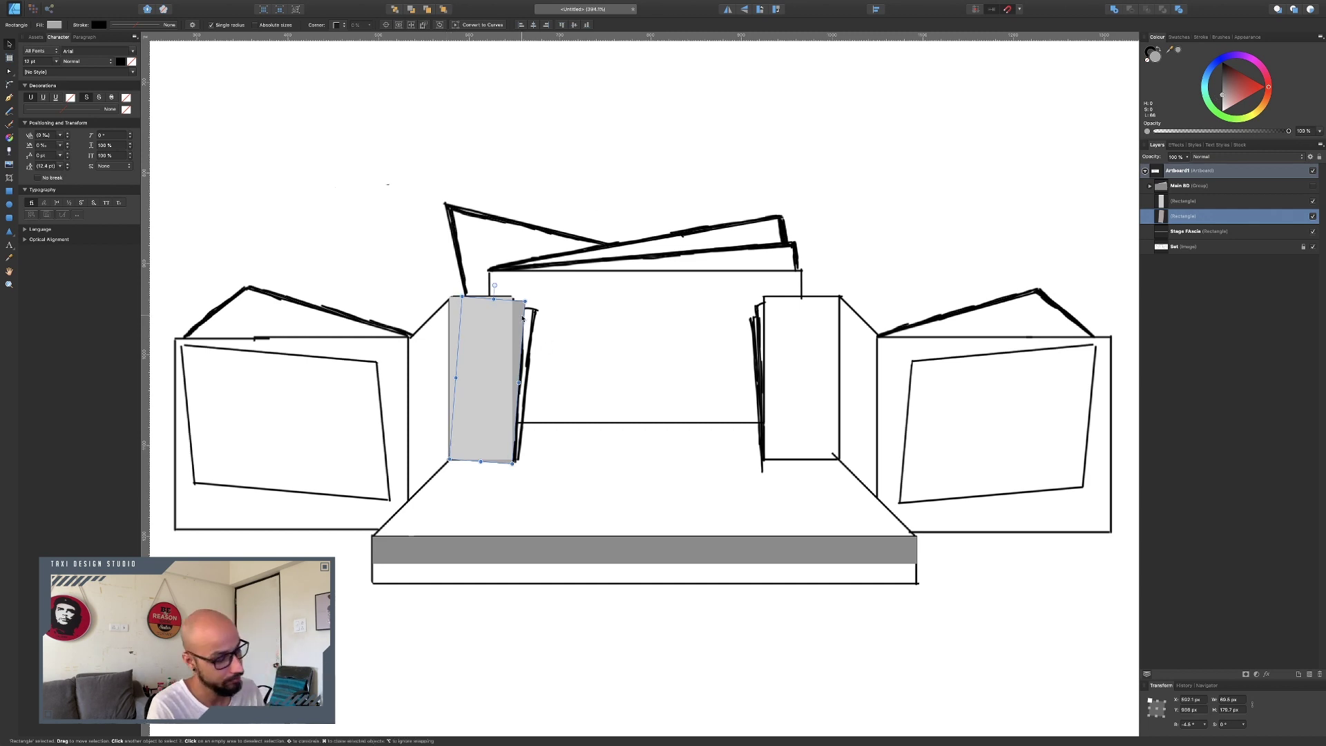
Duplicate the tilted side panel, rotate the rearmost copy to about 7° clockwise, align it with the sketch and give it a darker grey fill
{"action": "key", "text": "super+j"}
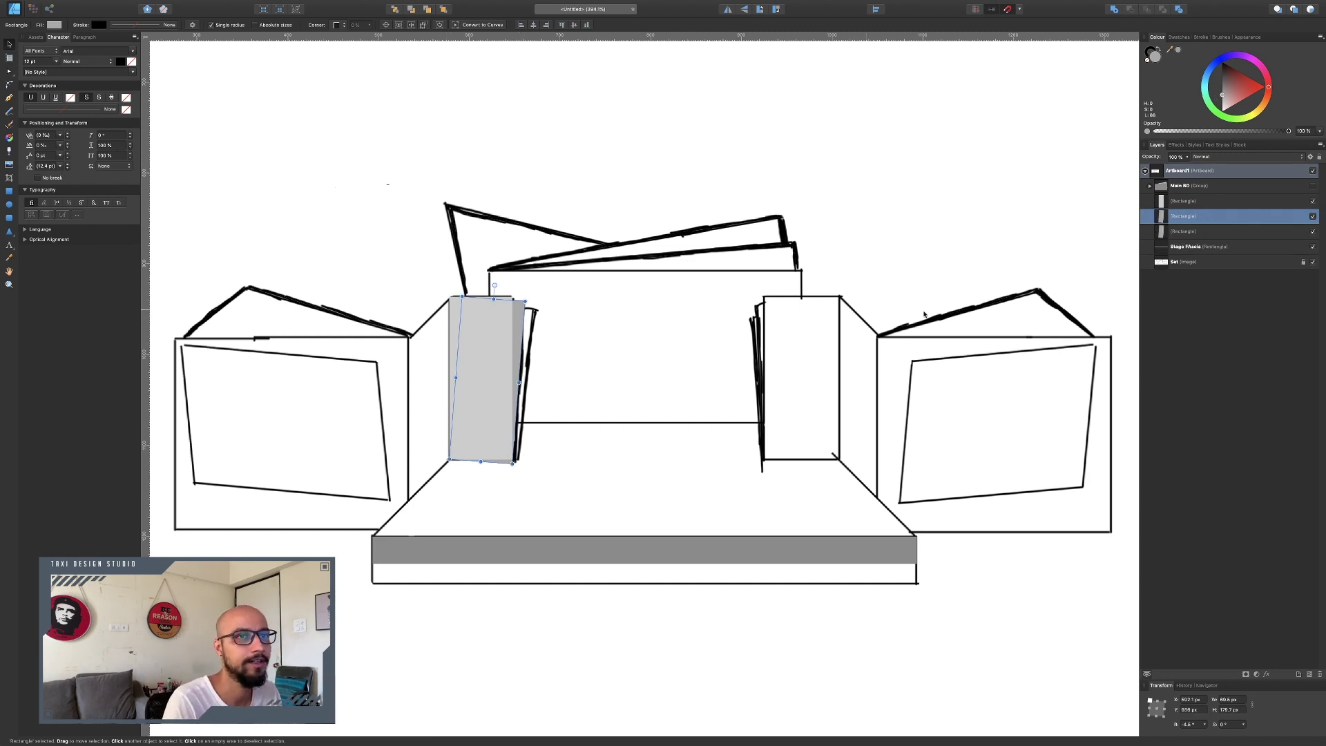
{"action": "left_click", "coordinate": [1184, 236]}
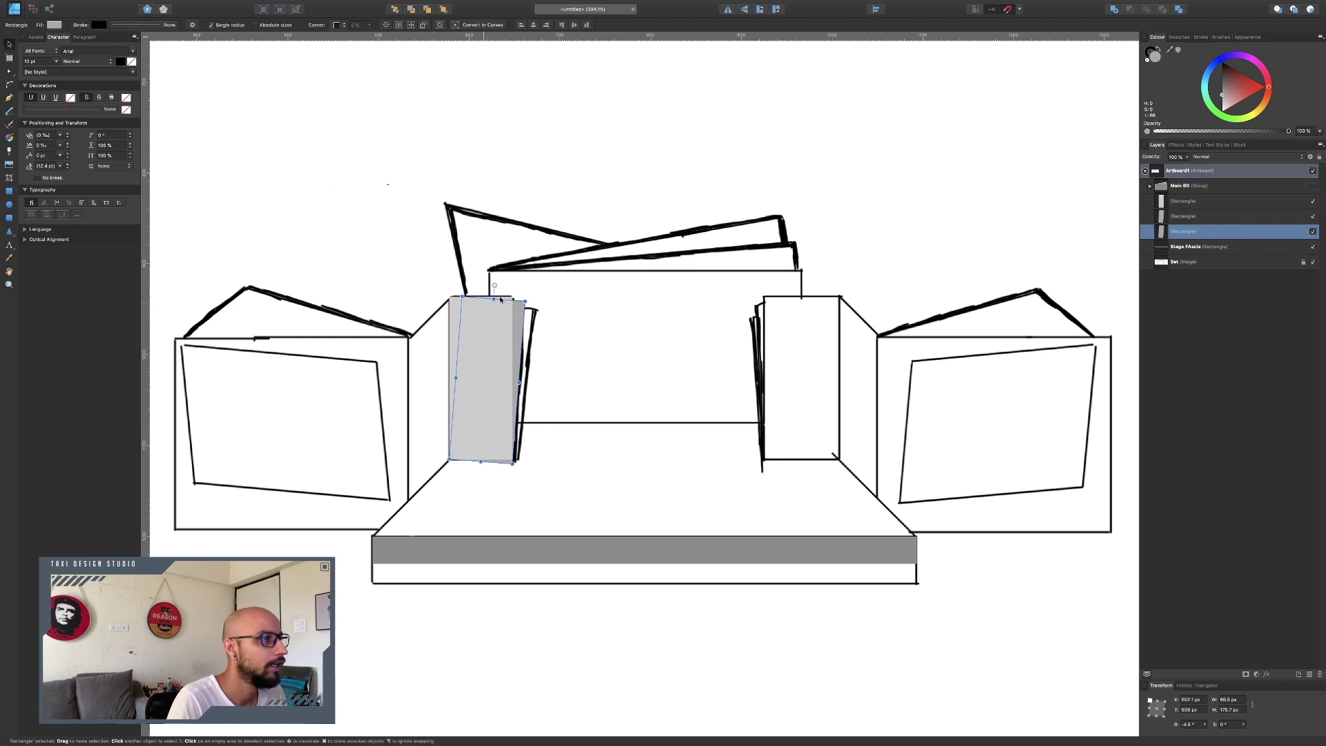
{"action": "left_click_drag", "start_coordinate": [494, 285], "coordinate": [505, 286]}
{"action": "left_click_drag", "start_coordinate": [475, 374], "coordinate": [484, 378]}
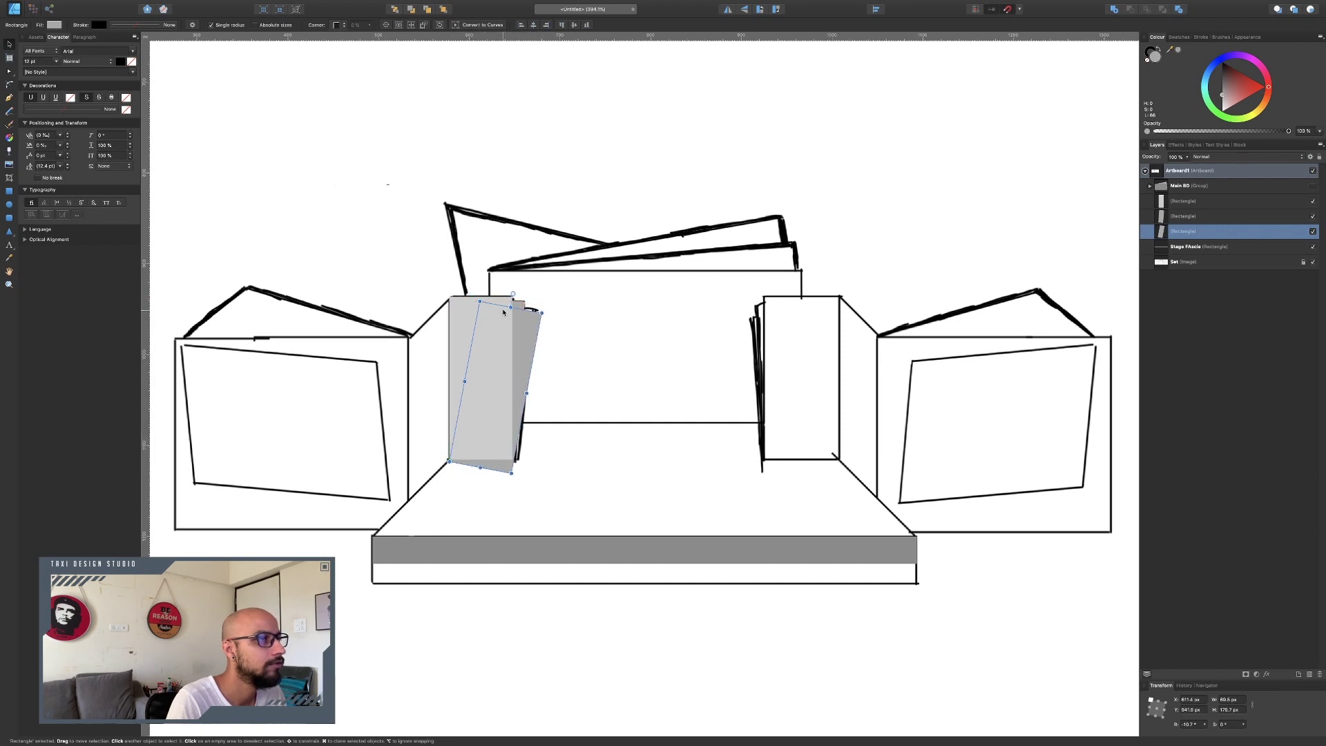
{"action": "left_click_drag", "start_coordinate": [513, 294], "coordinate": [508, 294]}
{"action": "left_click_drag", "start_coordinate": [492, 340], "coordinate": [491, 334]}
{"action": "left_click_drag", "start_coordinate": [1217, 96], "coordinate": [1221, 88]}
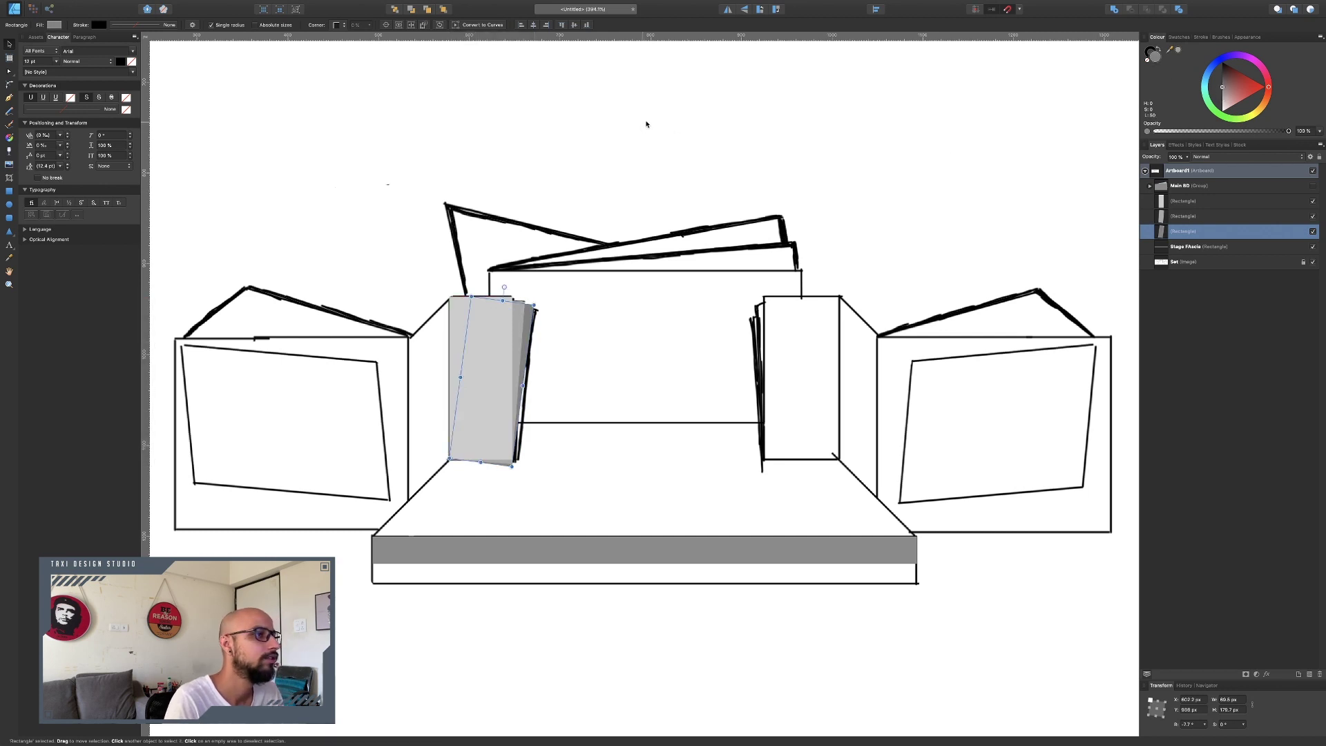
{"action": "left_click", "coordinate": [568, 133]}
{"action": "left_click", "coordinate": [504, 330]}
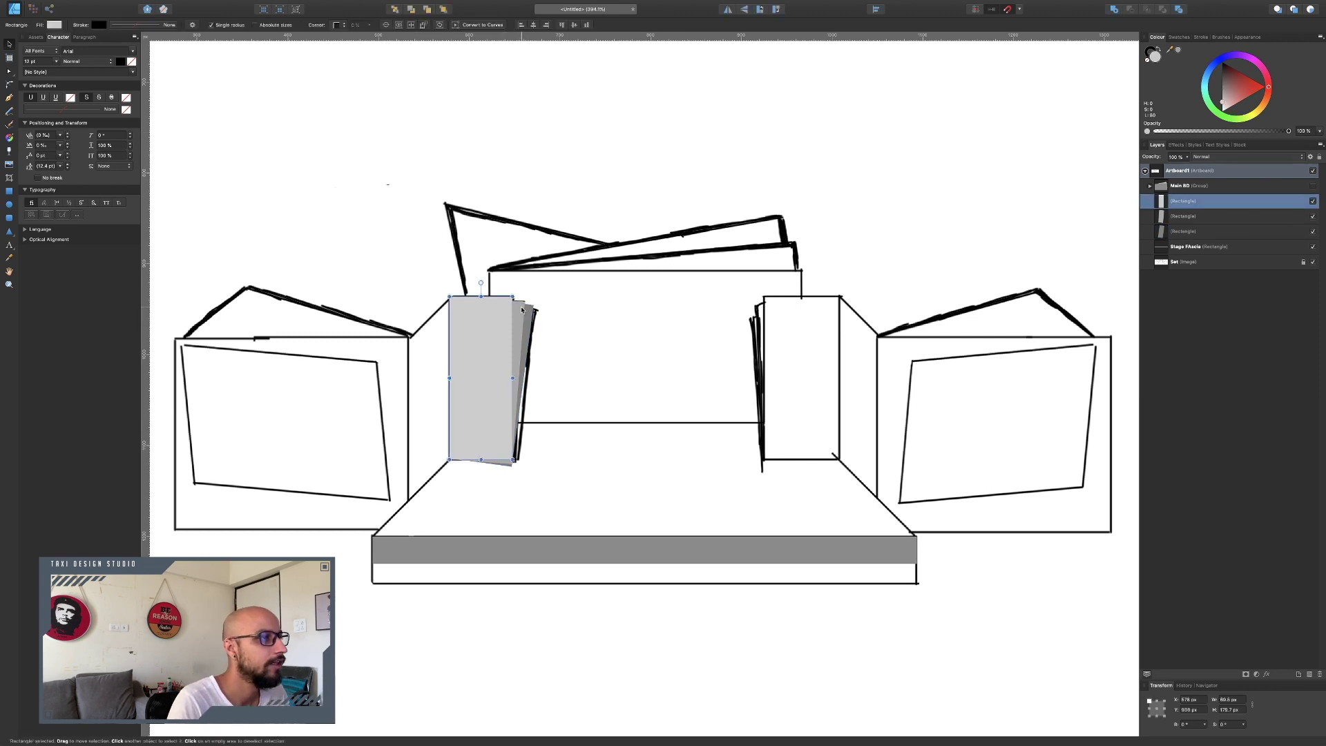
Add an Outer Shadow to the three left side-panel rectangles with opacity about 69%, radius about 4.9 px and offset 2 px
{"action": "left_click", "coordinate": [534, 313], "text": "shift"}
{"action": "left_click", "coordinate": [533, 314], "text": "shift"}
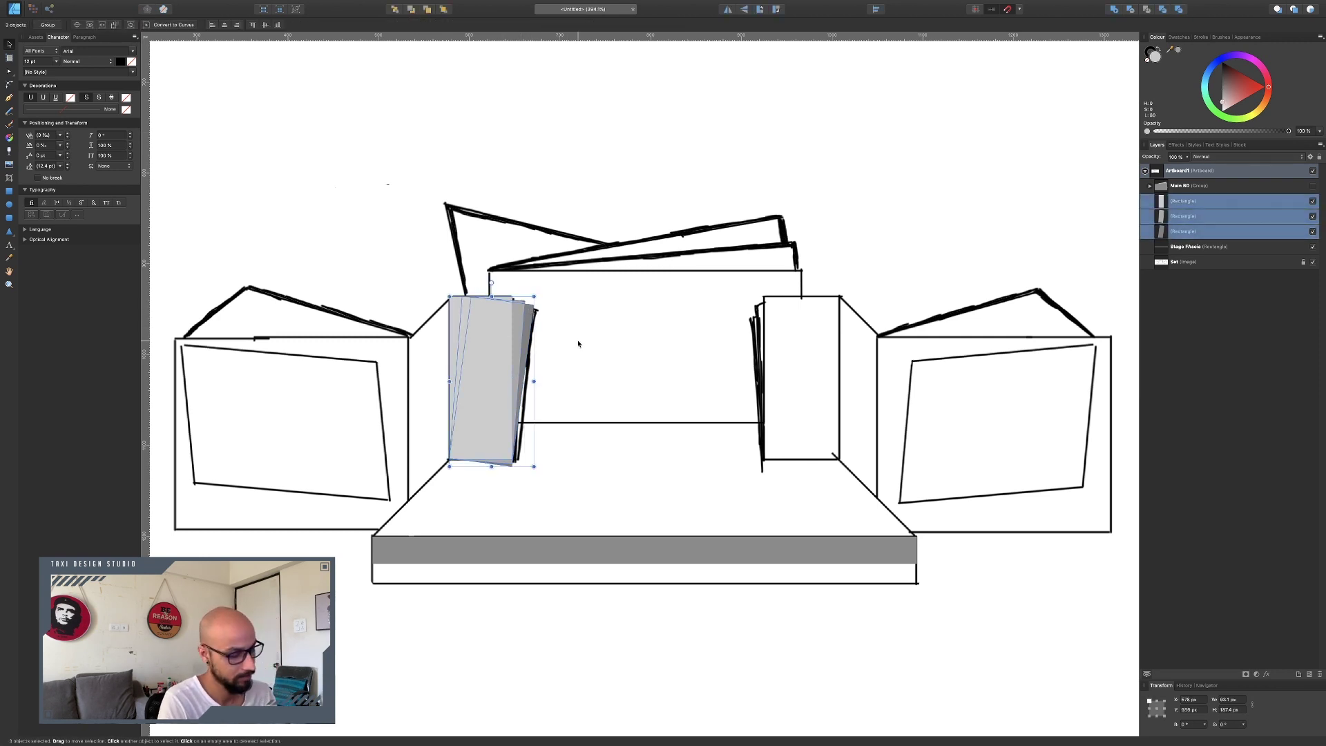
{"action": "key", "text": "super+g"}
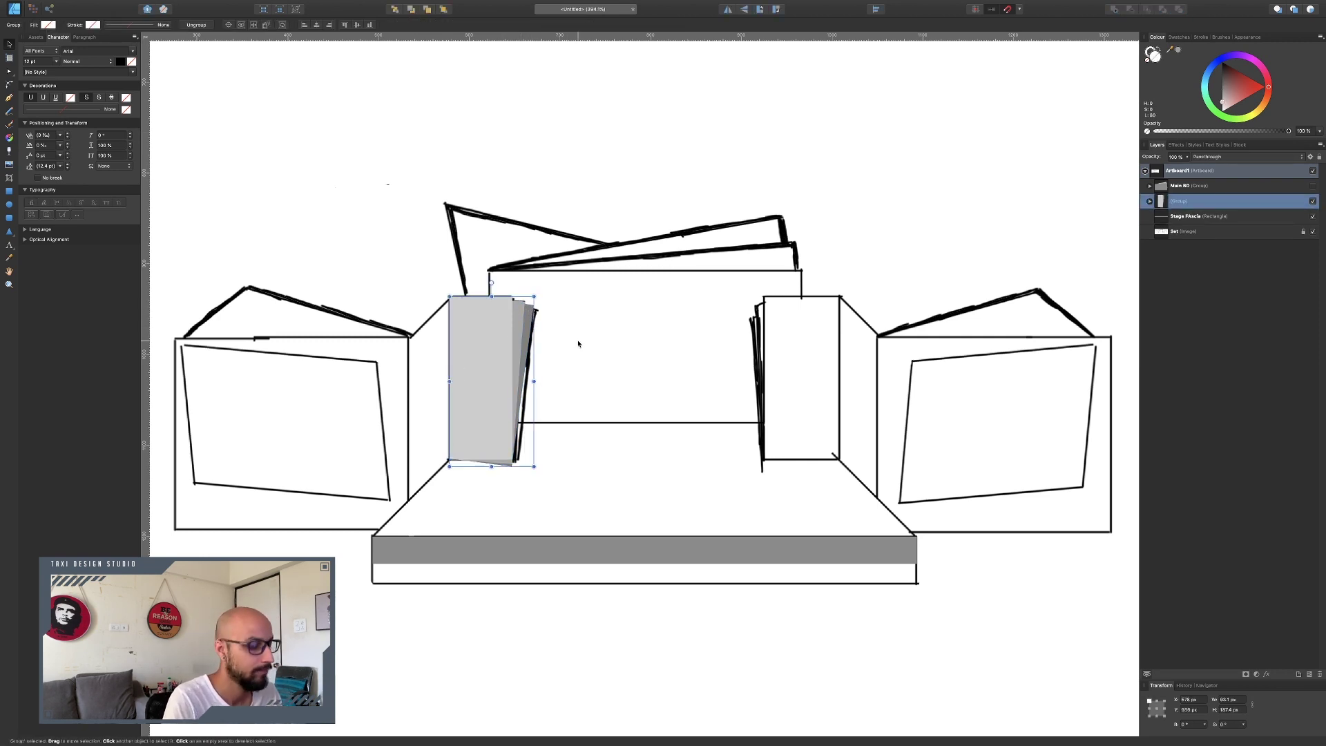
{"action": "key", "text": "super+shift+g"}
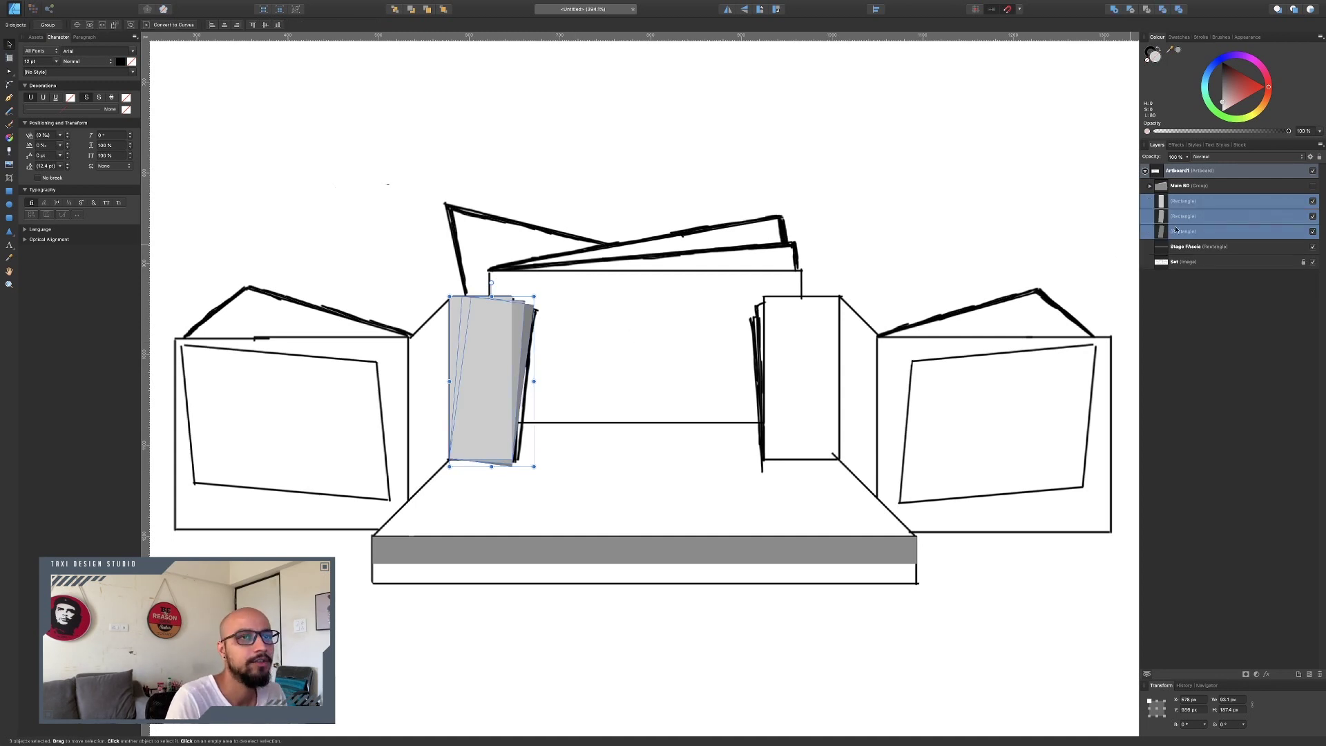
{"action": "left_click", "coordinate": [1176, 145]}
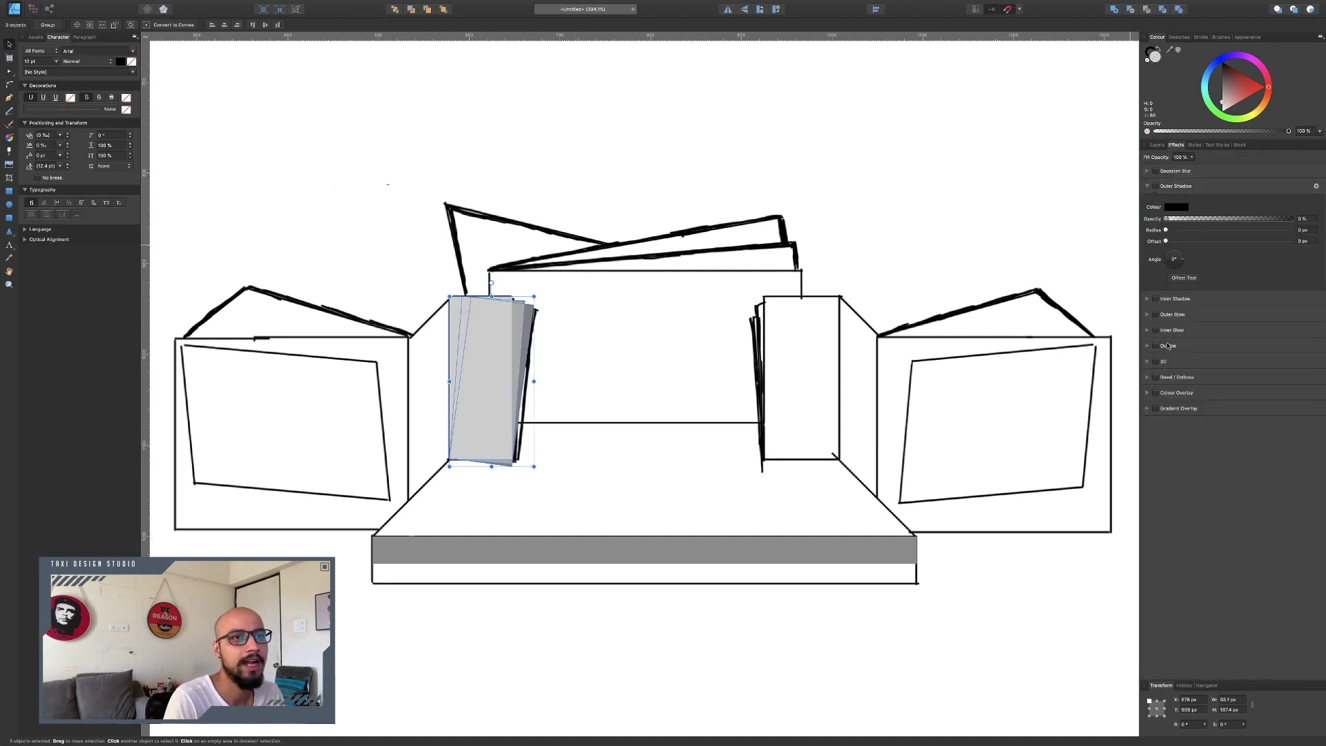
{"action": "left_click", "coordinate": [1156, 186]}
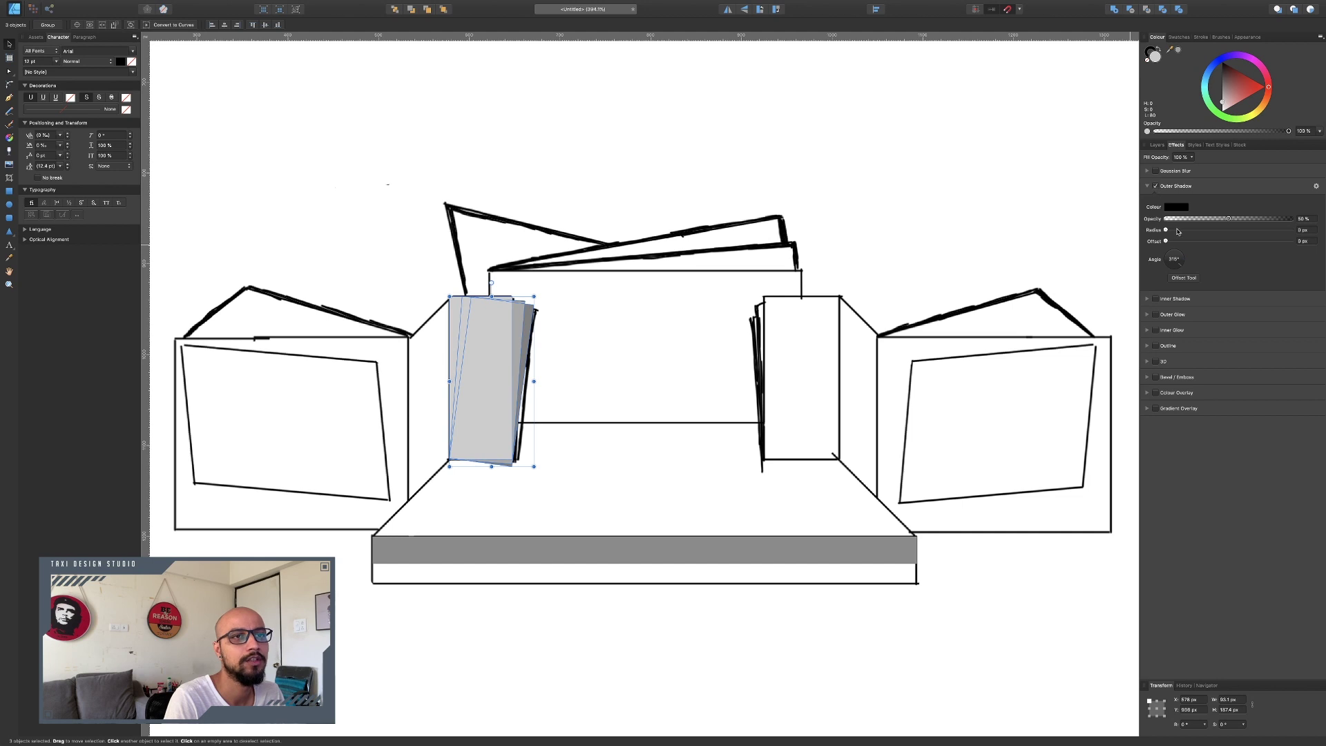
{"action": "left_click_drag", "start_coordinate": [1229, 218], "coordinate": [1251, 219]}
{"action": "left_click_drag", "start_coordinate": [1165, 230], "coordinate": [1220, 260]}
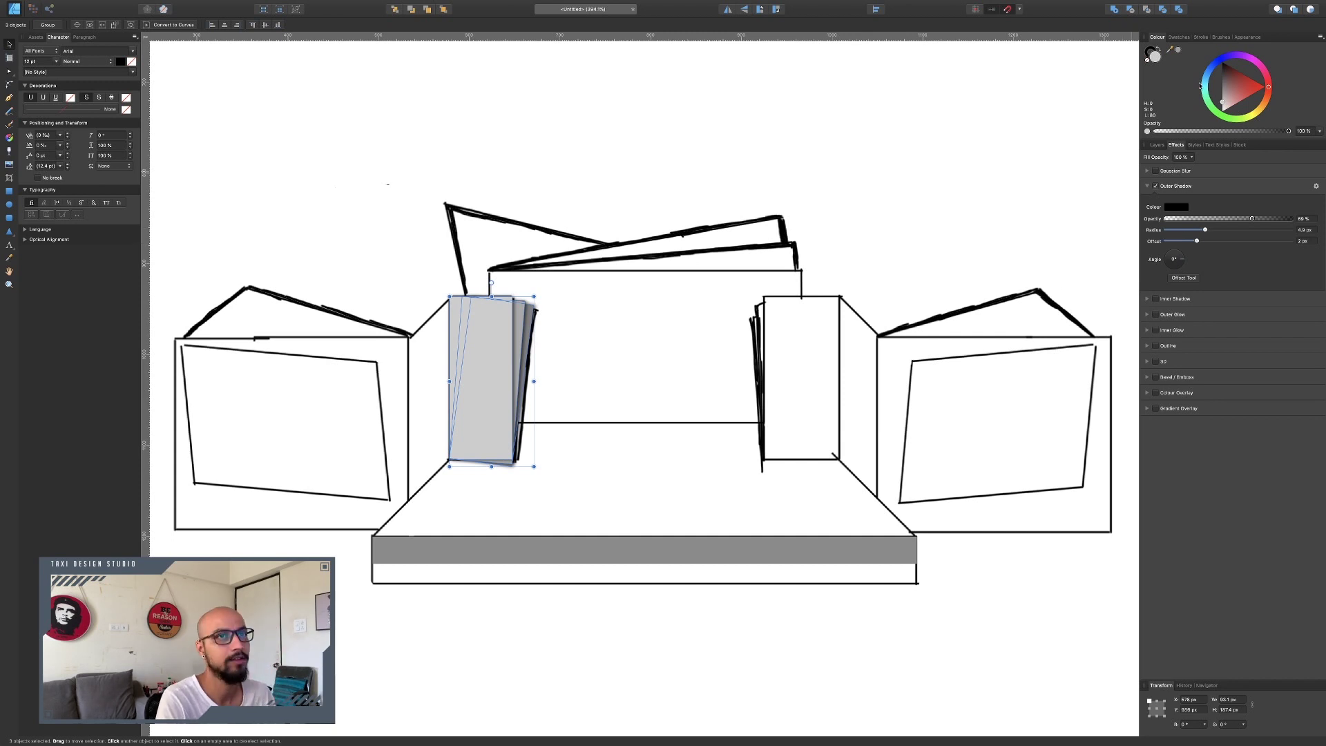
Group the three shadowed rectangles of the left side panel
{"action": "left_click", "coordinate": [1155, 145]}
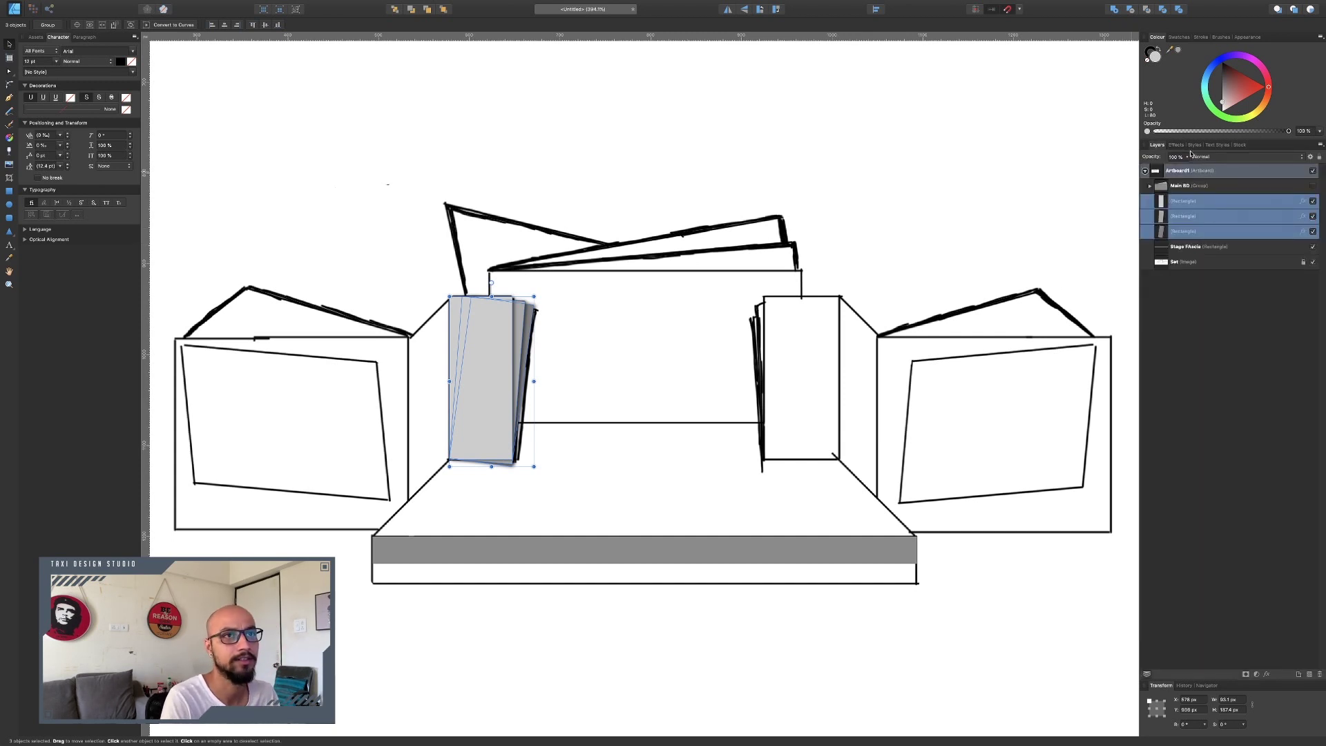
{"action": "key", "text": "super+g"}
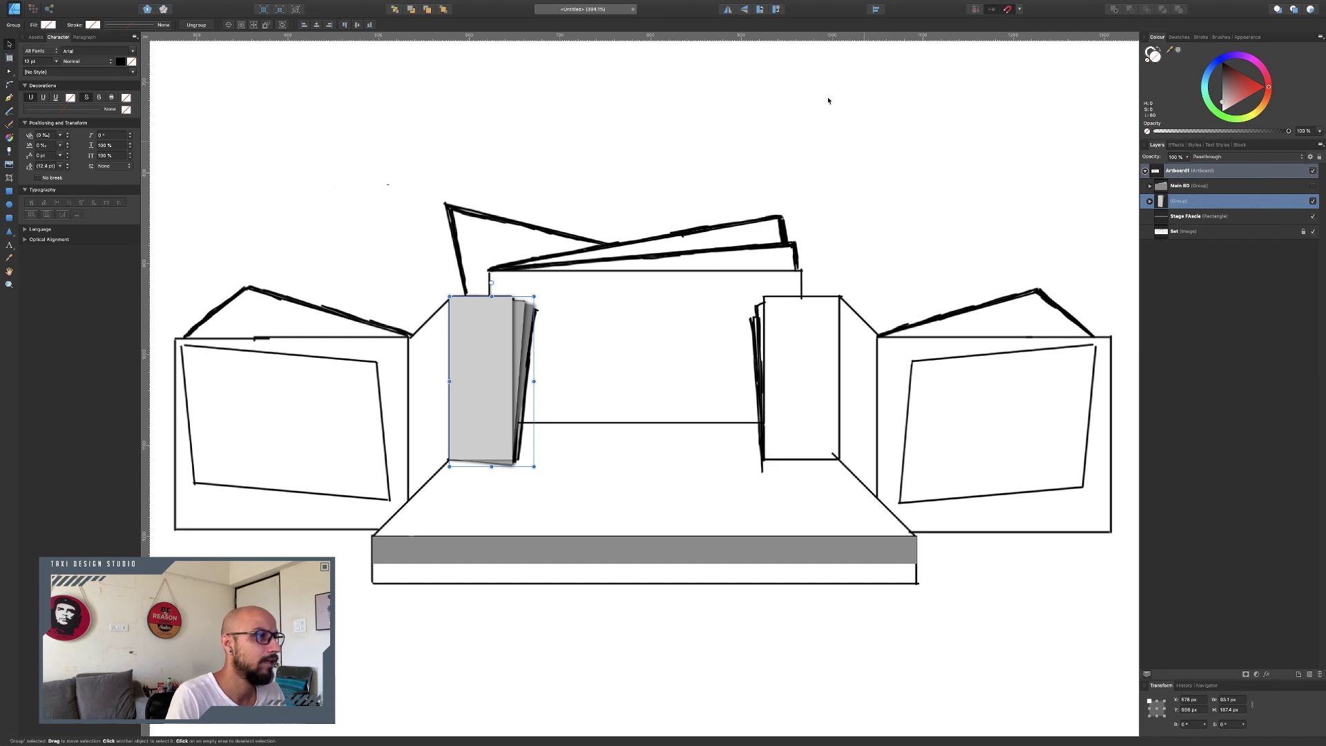
{"action": "left_click", "coordinate": [424, 157]}
{"action": "left_click", "coordinate": [493, 311]}
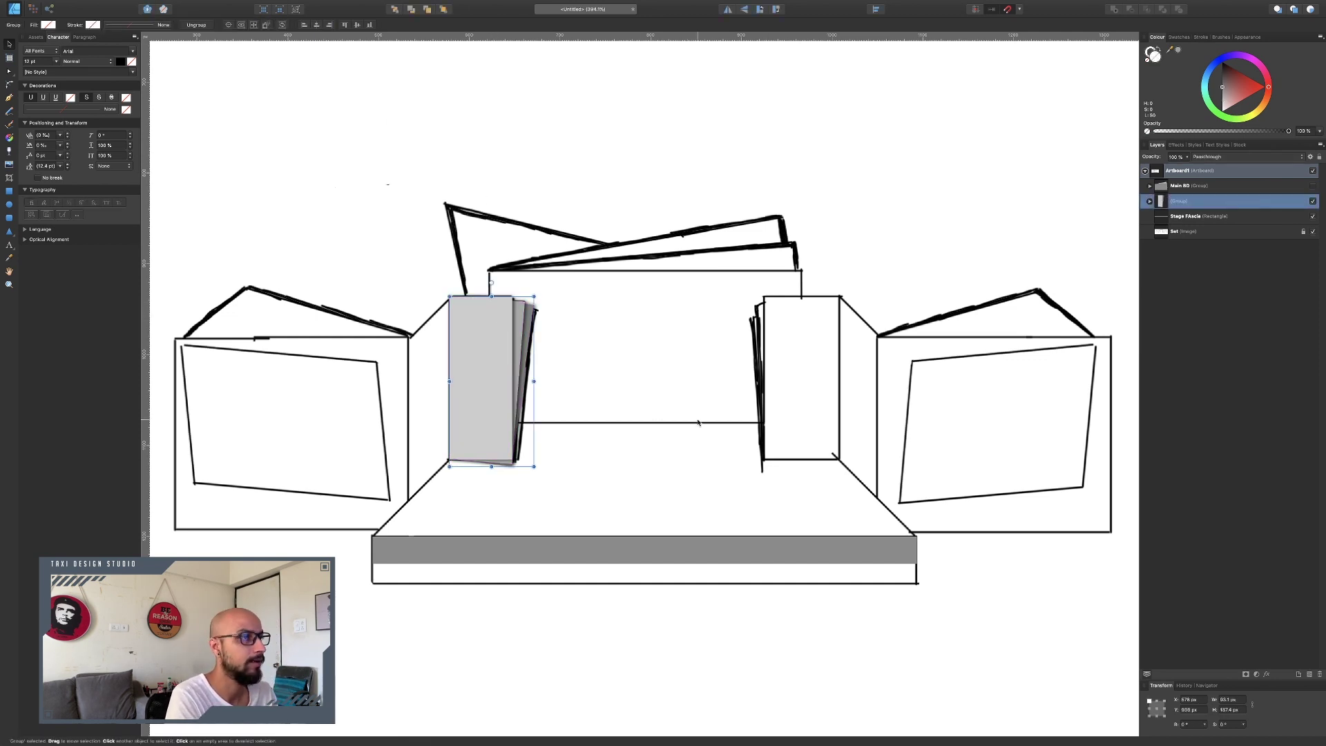
Duplicate the side-panel group, flip the copy horizontally and align it with the sketched panel right of the backdrop
{"action": "key", "text": "super+j"}
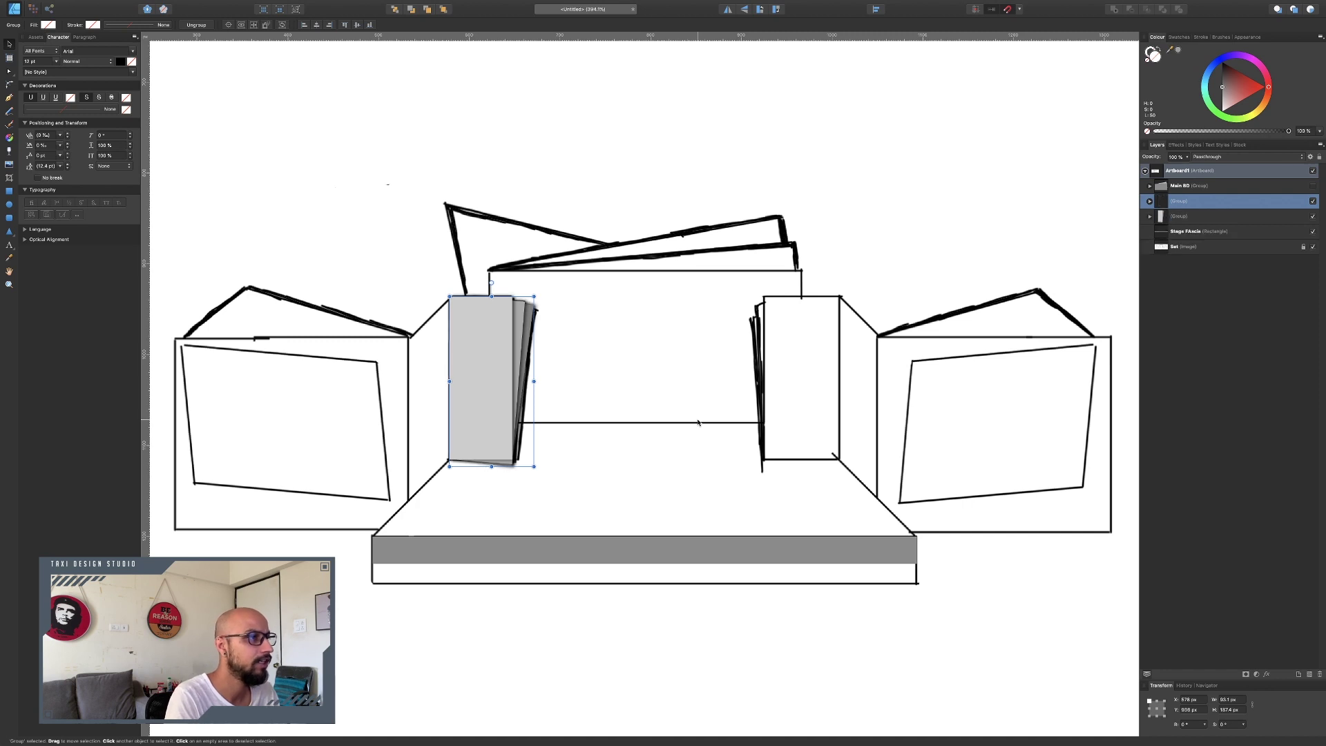
{"action": "left_click", "coordinate": [728, 10]}
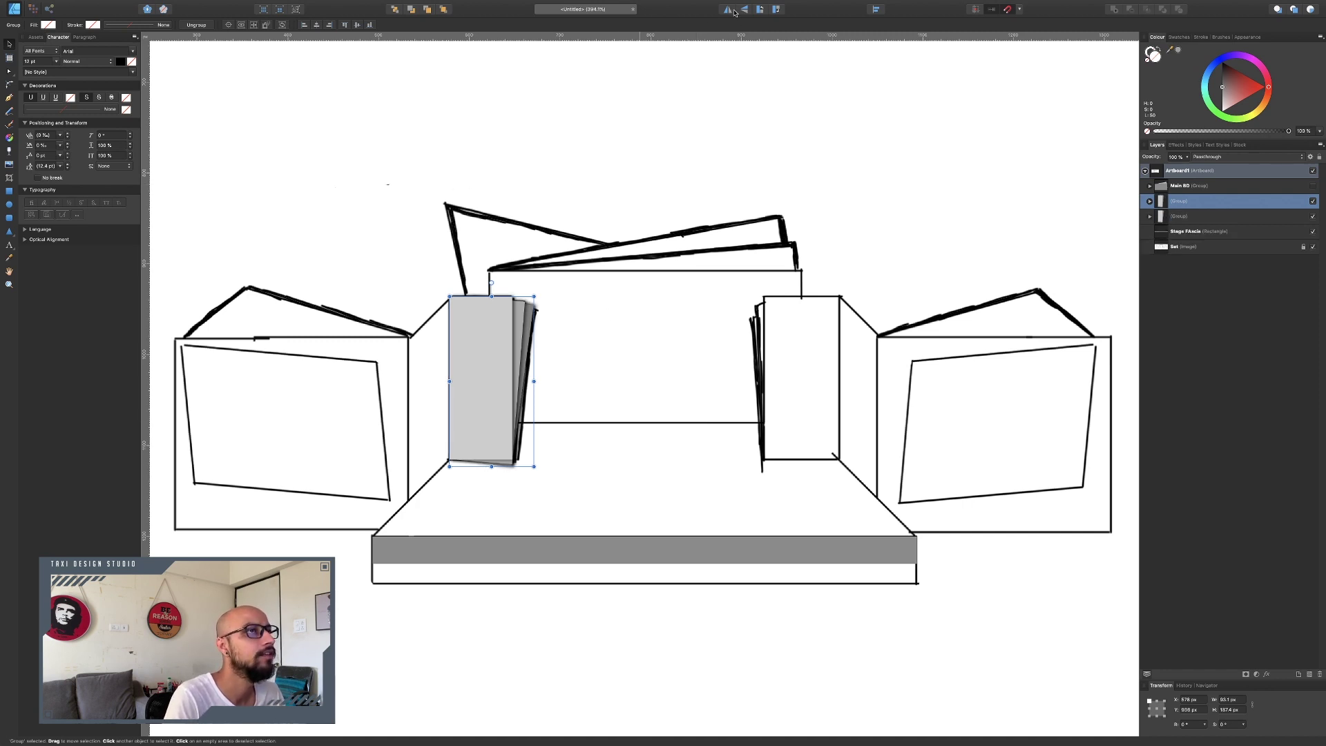
{"action": "left_click_drag", "start_coordinate": [488, 336], "coordinate": [793, 337]}
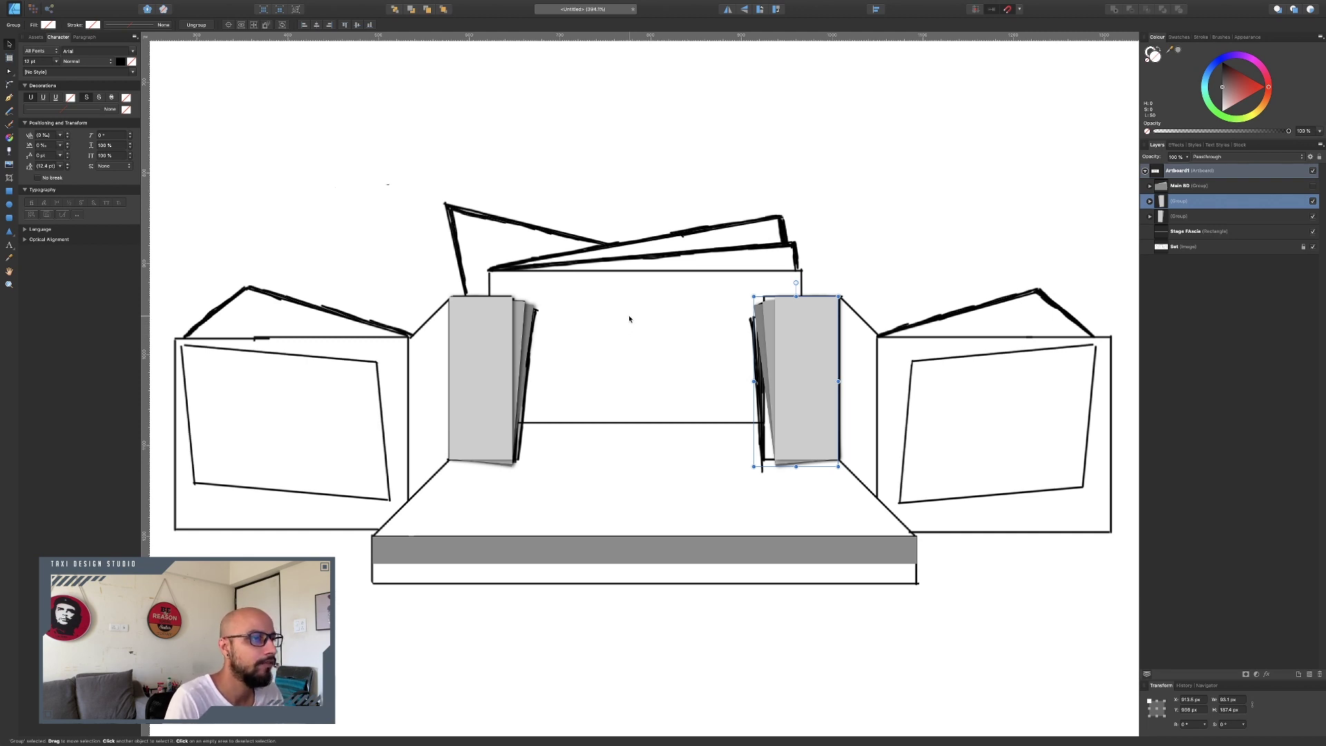
Crop the lower edge of both side-panel groups with the Vector Crop tool so the tilted corners end at the front panels' base
{"action": "left_click", "coordinate": [1176, 215], "text": "shift"}
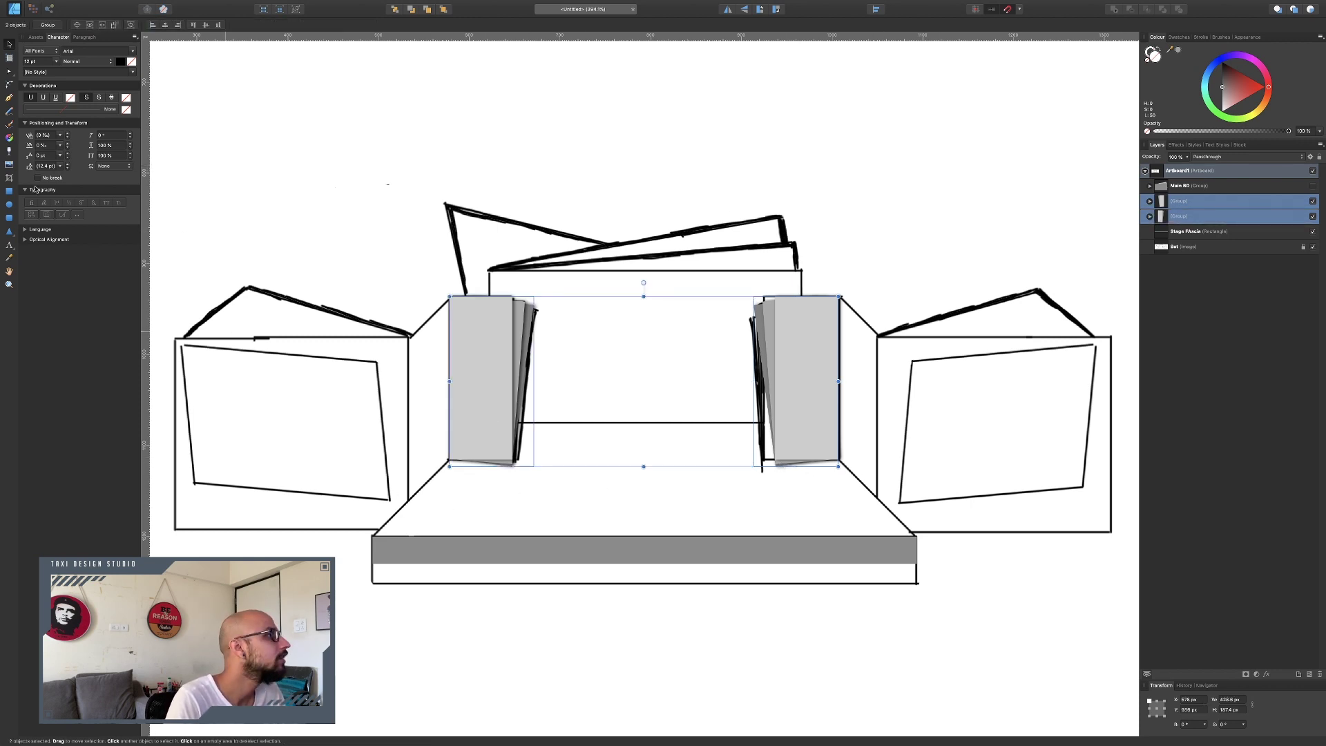
{"action": "left_click", "coordinate": [804, 377]}
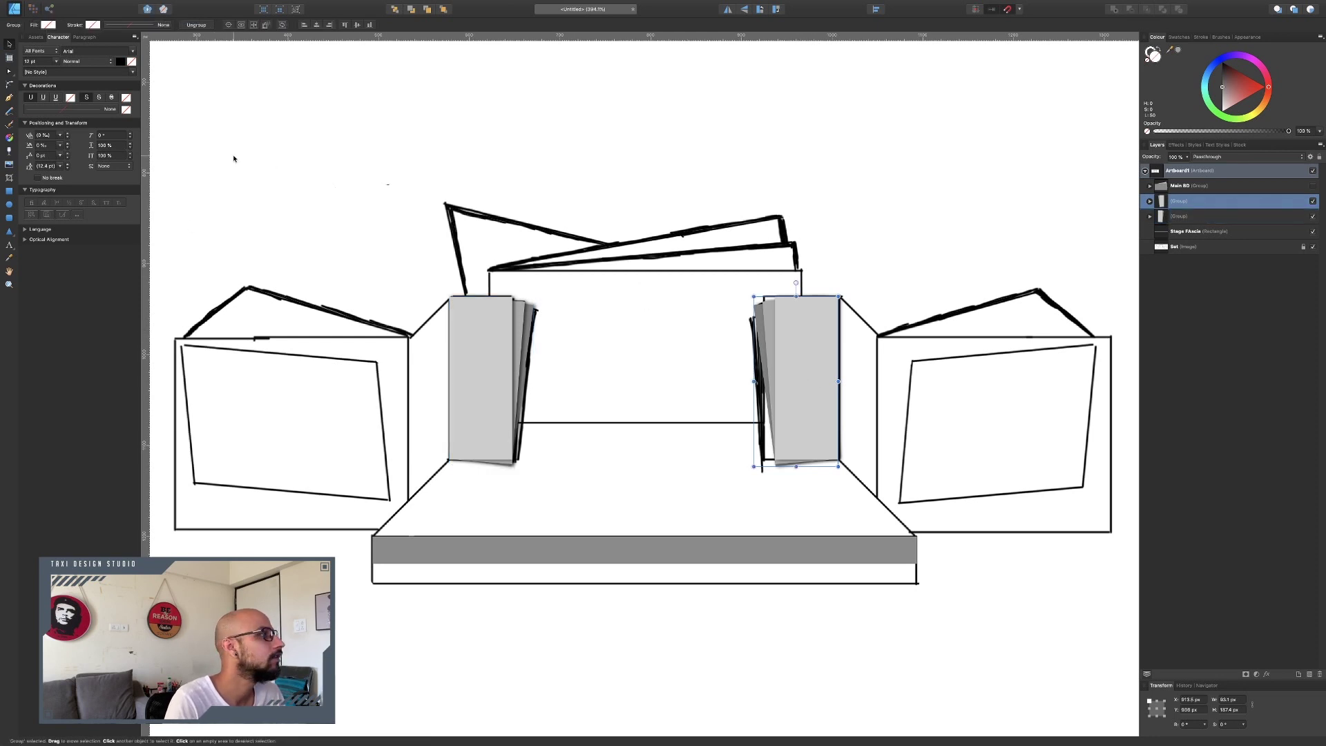
{"action": "left_click", "coordinate": [9, 178]}
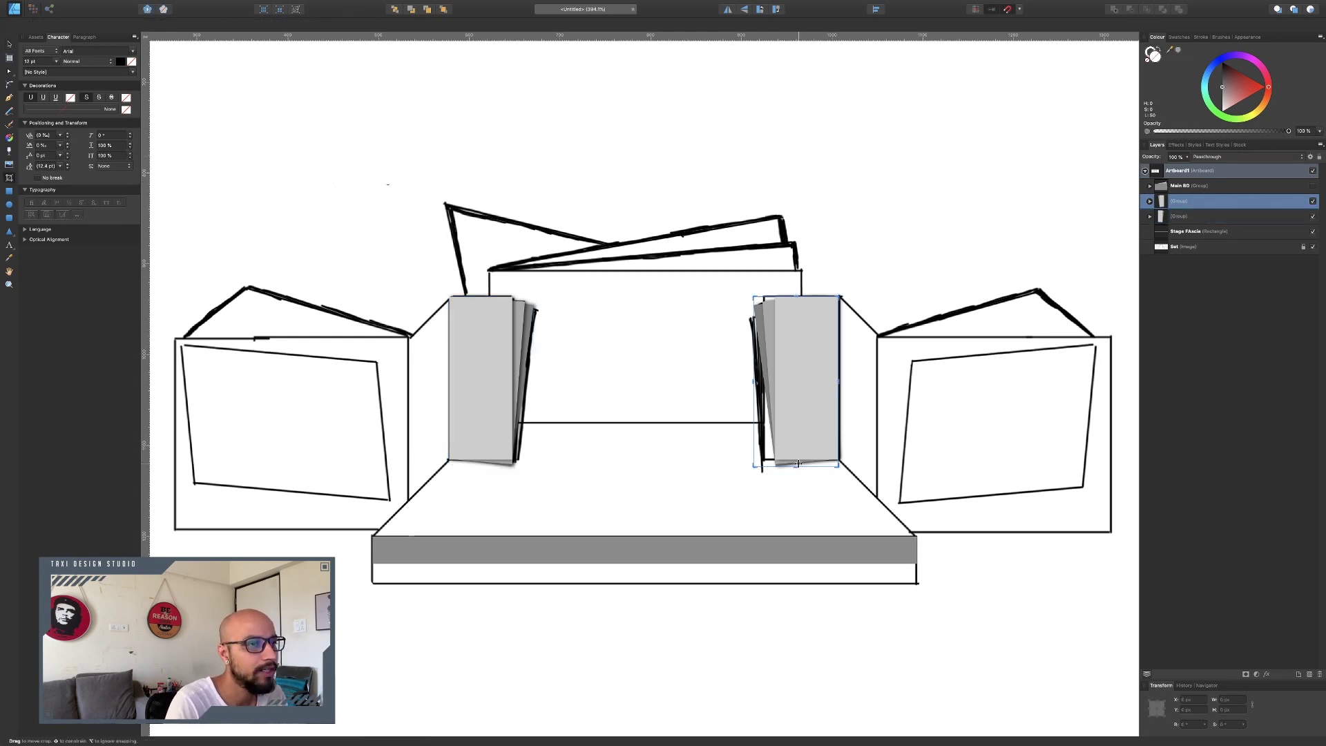
{"action": "mouse_move", "coordinate": [795, 465]}
{"action": "left_mouse_down"}
{"action": "mouse_move", "coordinate": [798, 450]}
{"action": "mouse_move", "coordinate": [795, 462]}
{"action": "left_mouse_up"}
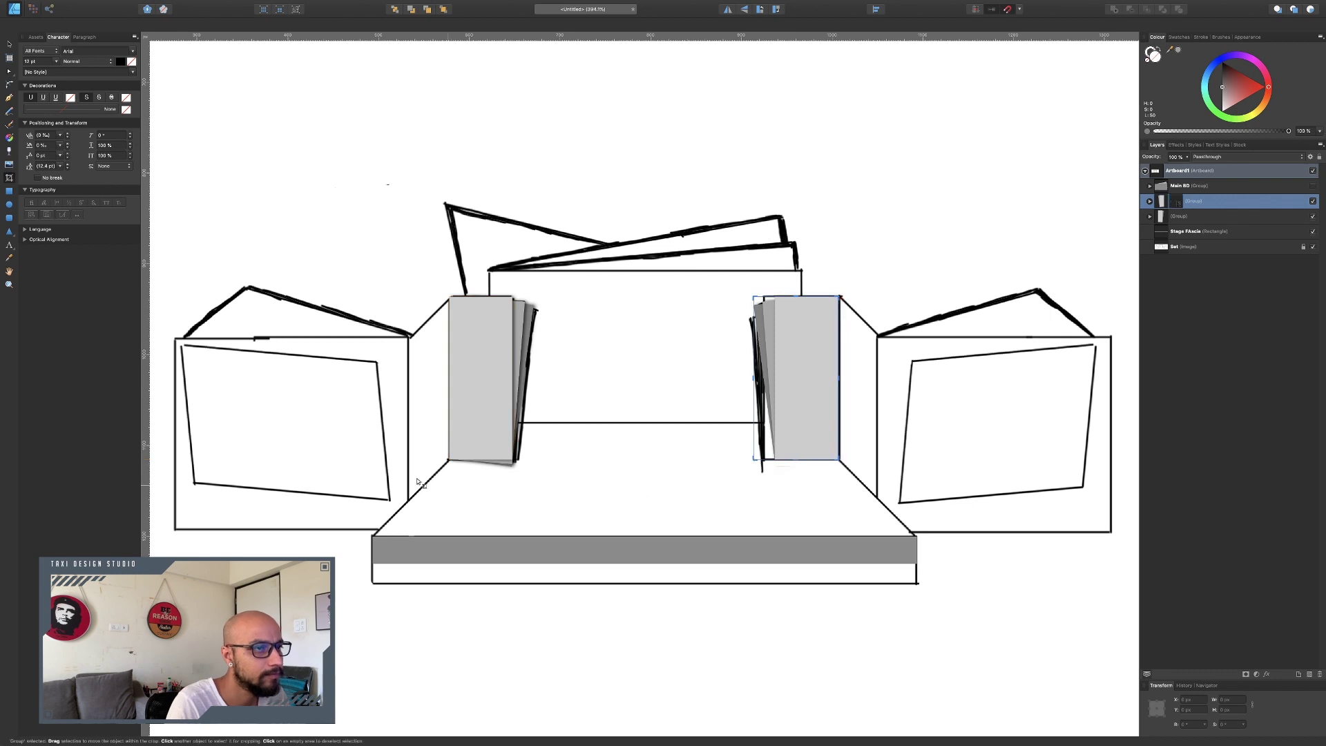
{"action": "left_click", "coordinate": [499, 440]}
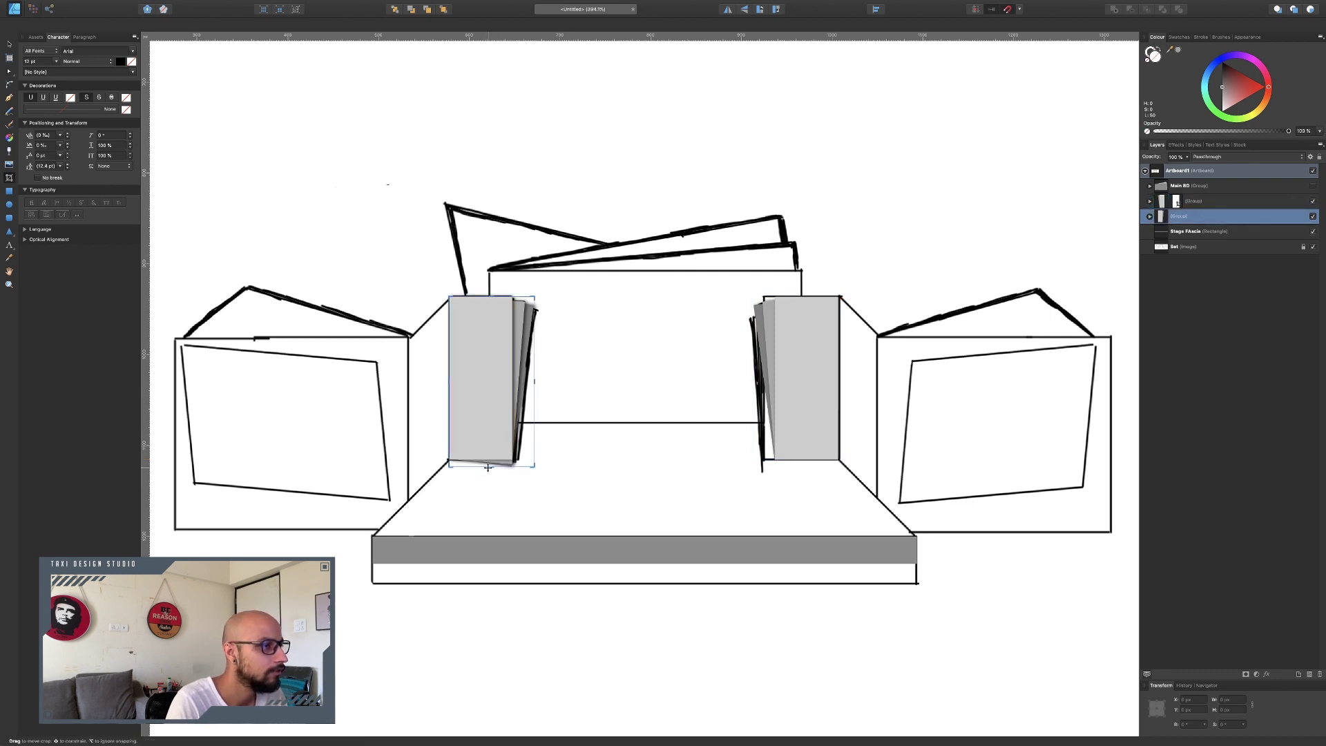
{"action": "left_click_drag", "start_coordinate": [492, 466], "coordinate": [491, 460]}
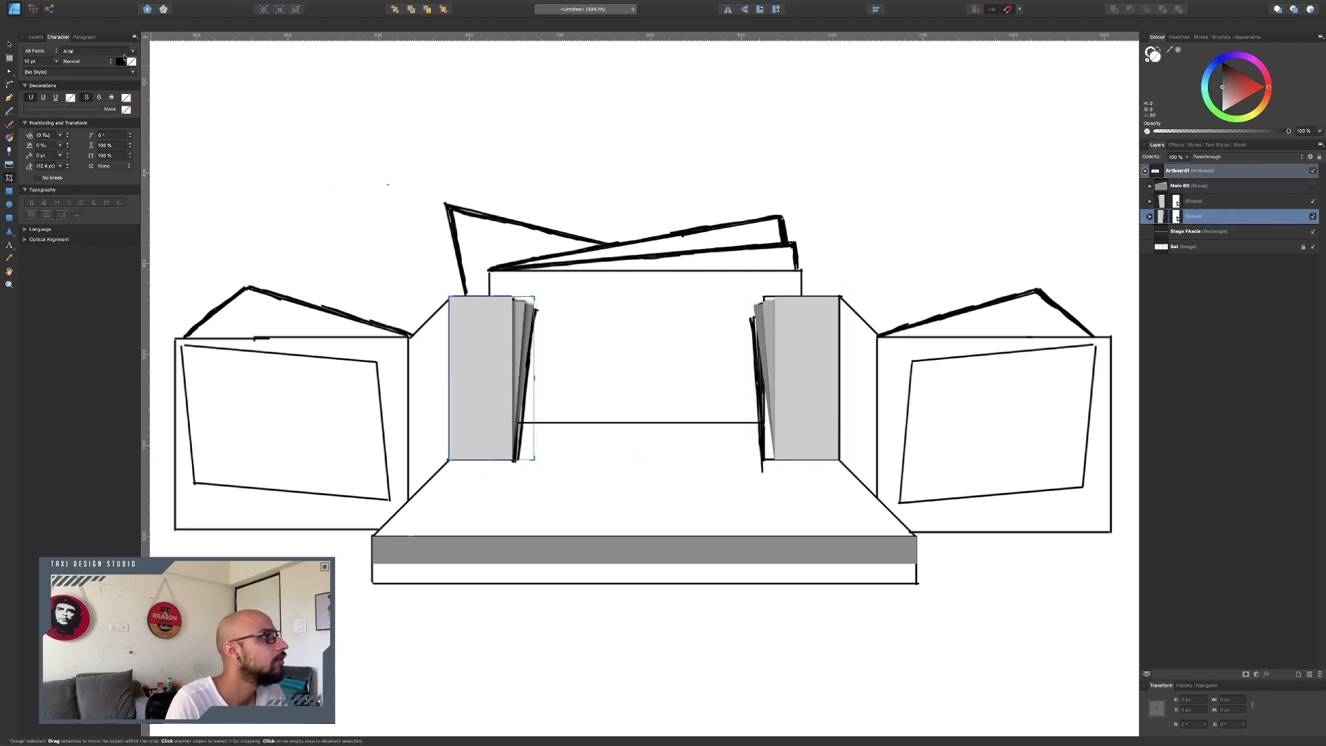
{"action": "left_click", "coordinate": [9, 45]}
{"action": "left_click", "coordinate": [229, 99]}
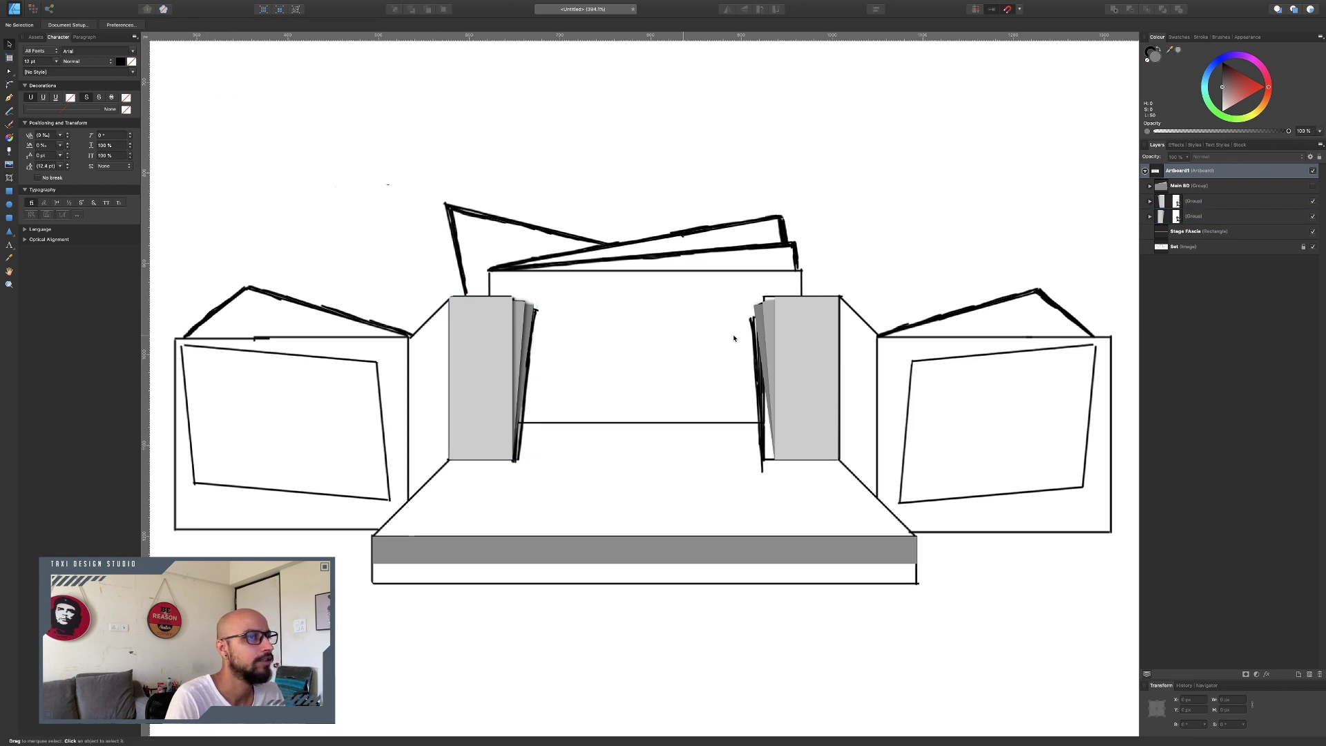
Show the Main BD group and move both side-panel groups above it in the layer order
{"action": "left_click", "coordinate": [1313, 188]}
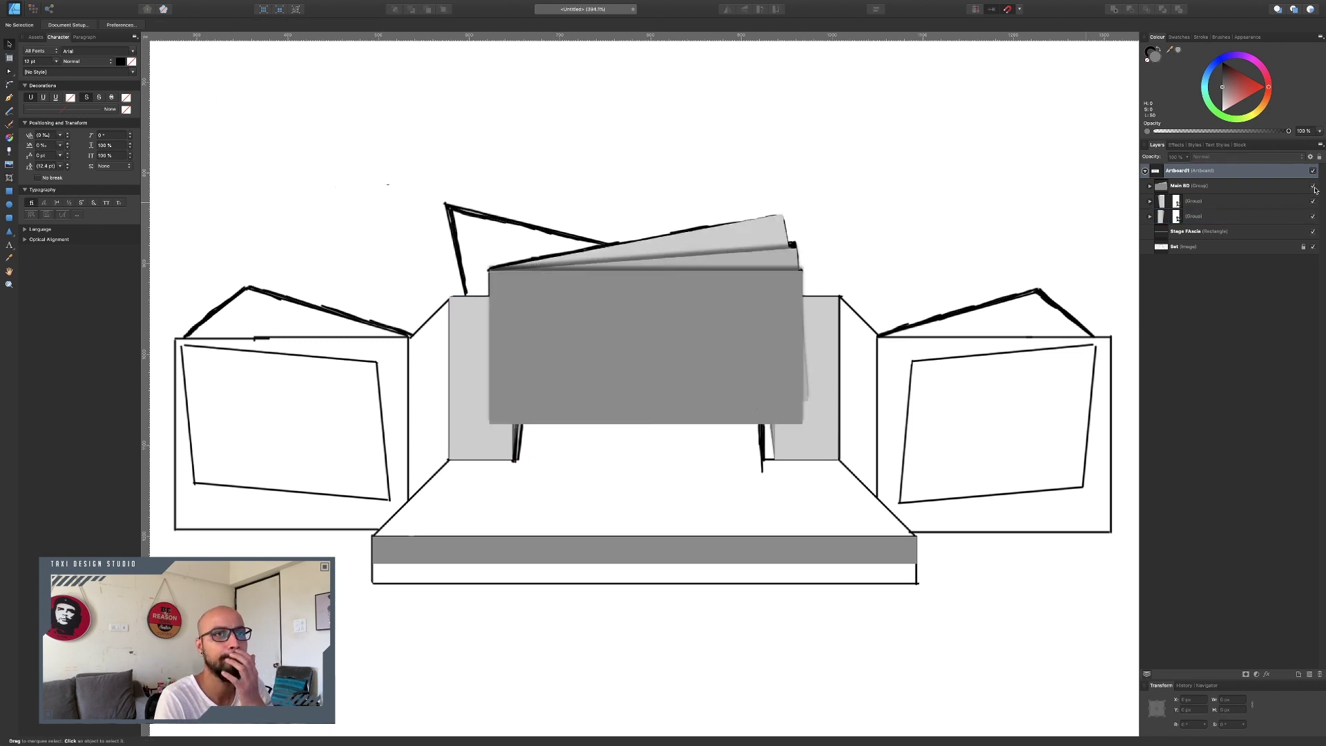
{"action": "left_click", "coordinate": [1189, 205]}
{"action": "left_click", "coordinate": [1190, 216], "text": "shift"}
{"action": "left_click_drag", "start_coordinate": [1190, 216], "coordinate": [1184, 185]}
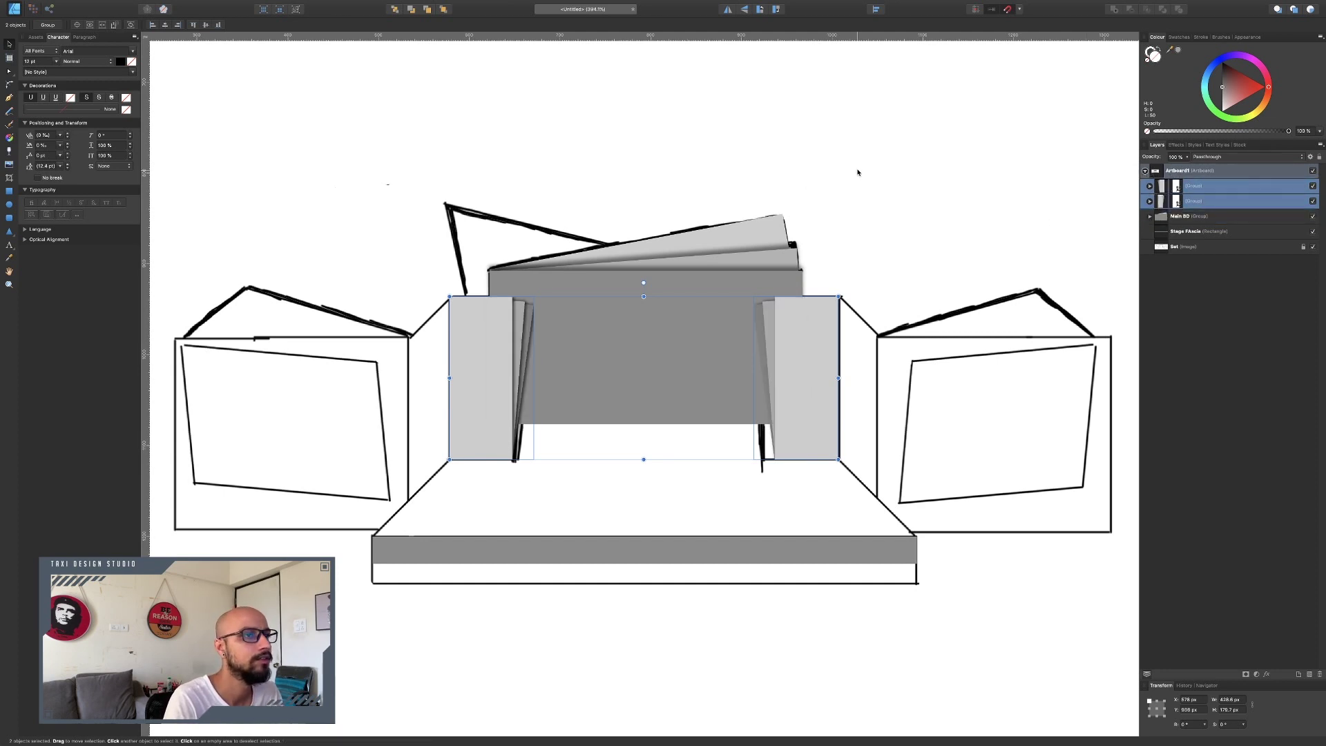
{"action": "left_click", "coordinate": [835, 227]}
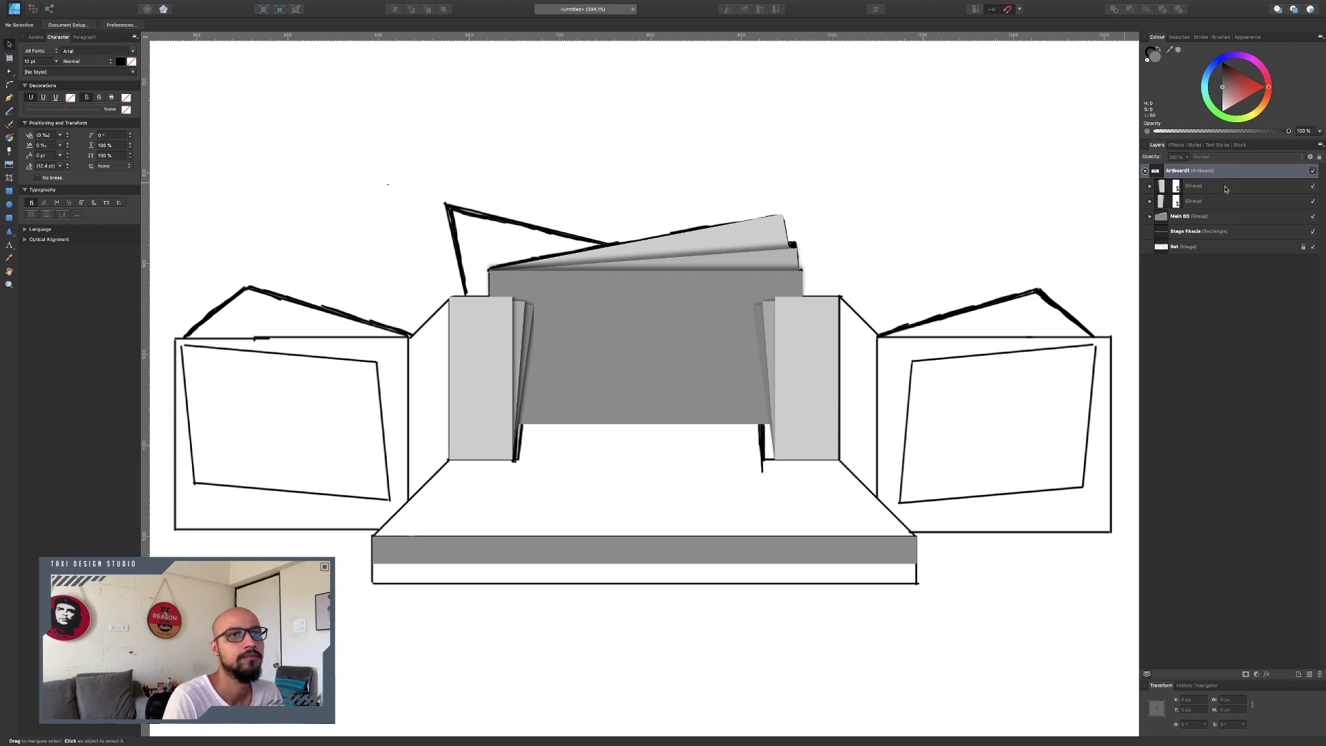
Hide the Main BD group and both side-panel groups to expose the sketch
{"action": "left_click", "coordinate": [1189, 216]}
{"action": "left_click", "coordinate": [1203, 185], "text": "shift"}
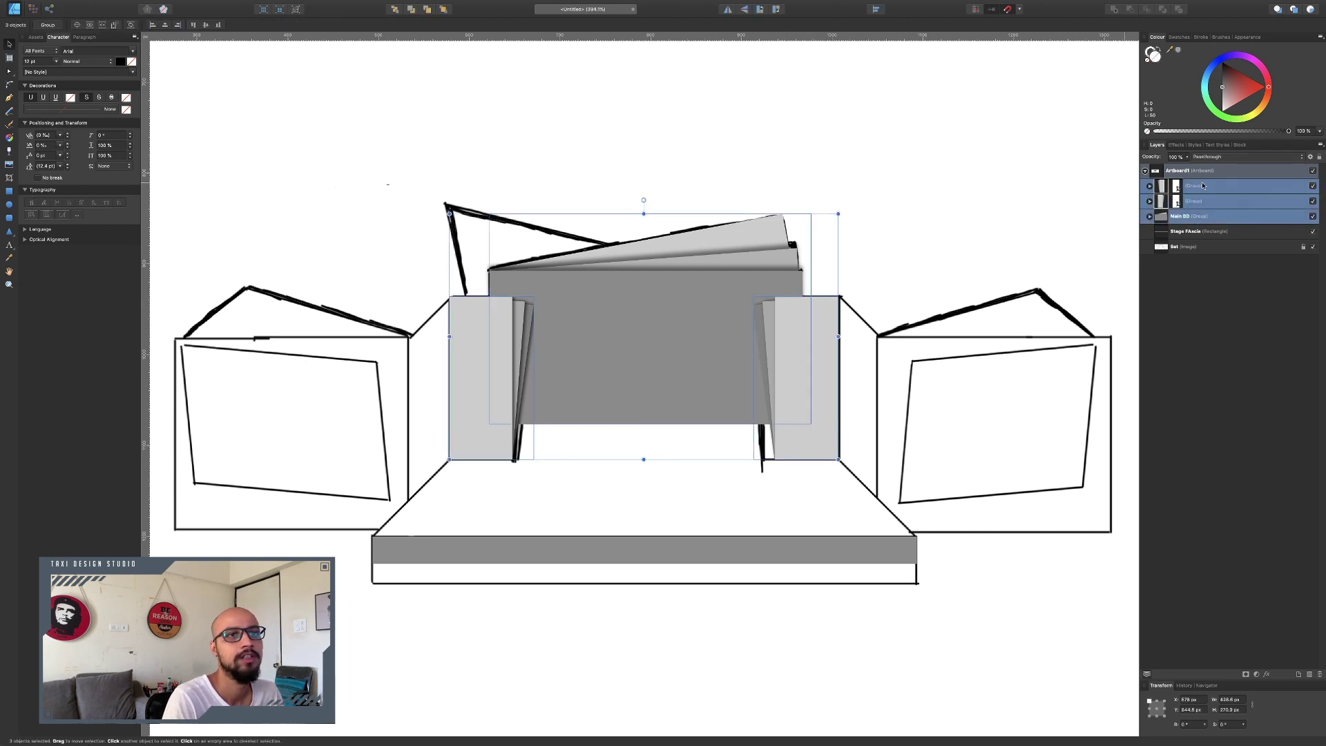
{"action": "left_click", "coordinate": [1312, 185]}
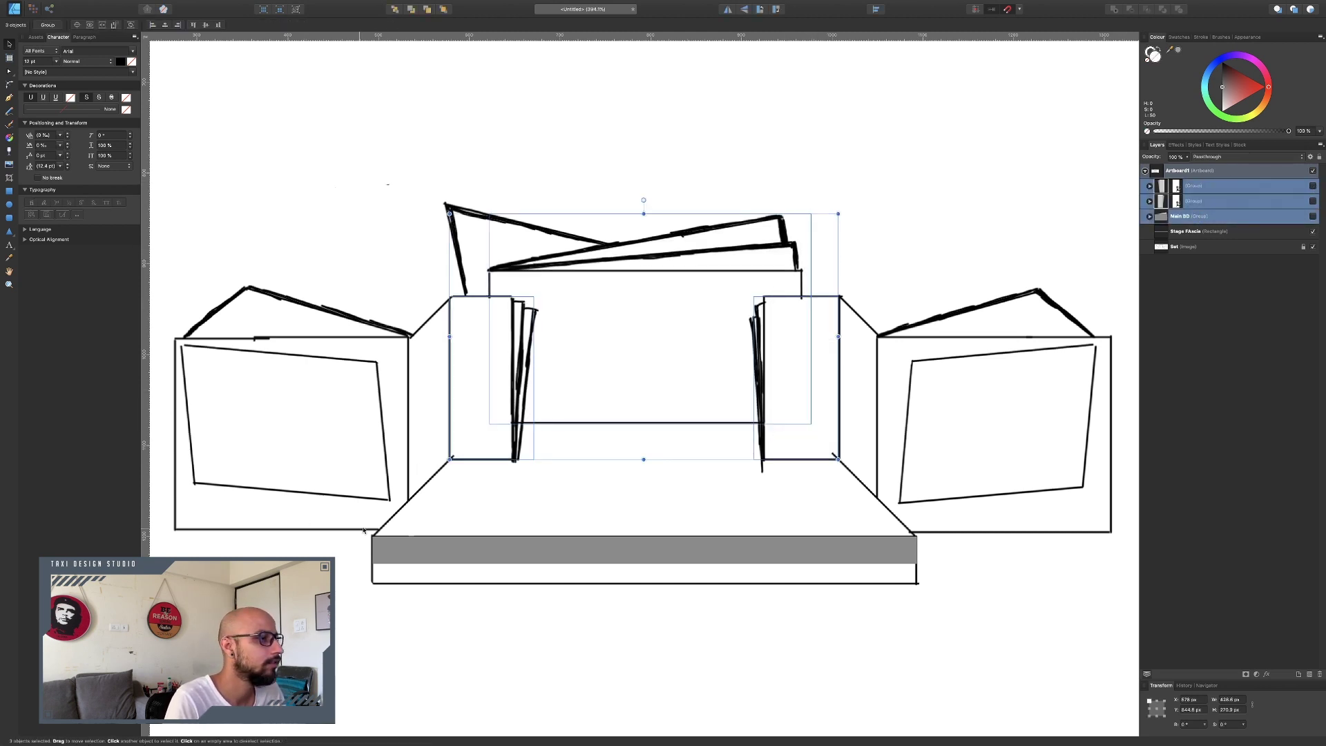
Duplicate the Stage FAscia rectangle directly above the original and stretch it up to the backdrop's base line, about 126 px high
{"action": "left_click", "coordinate": [528, 546]}
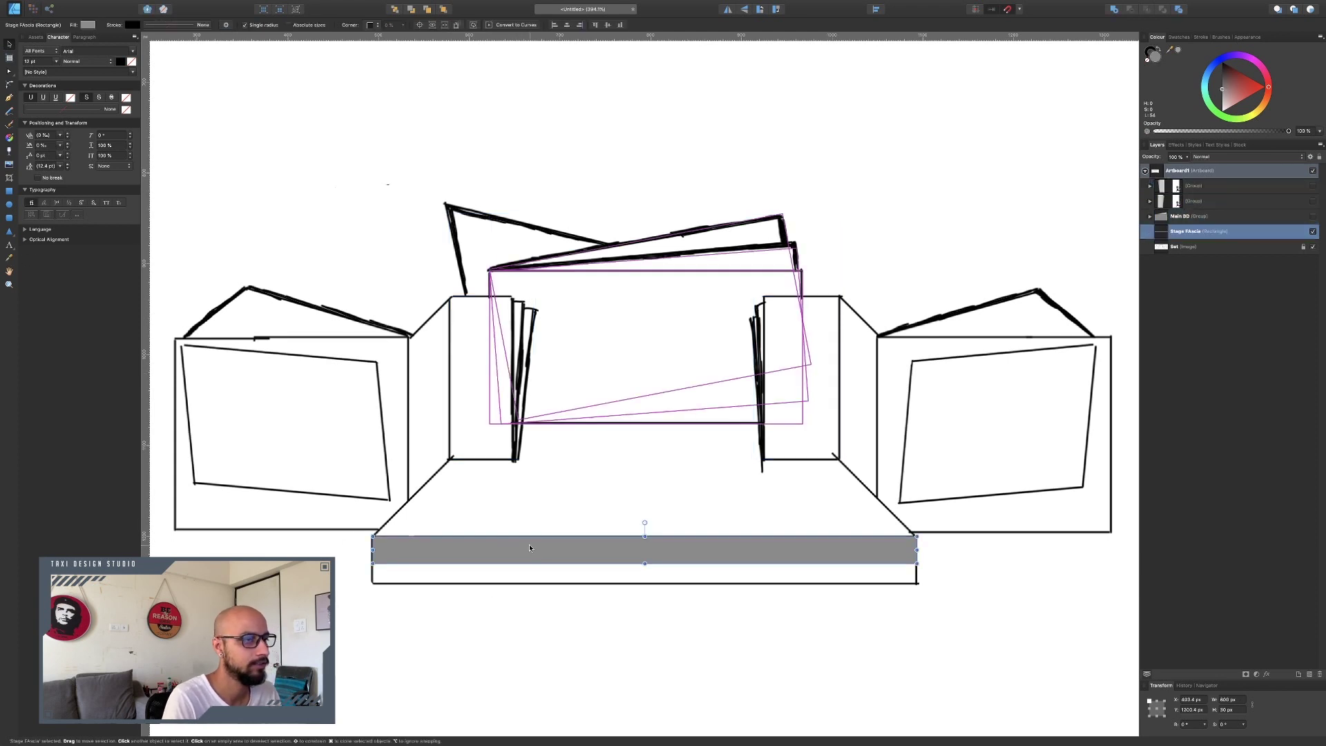
{"action": "key", "text": "super+j"}
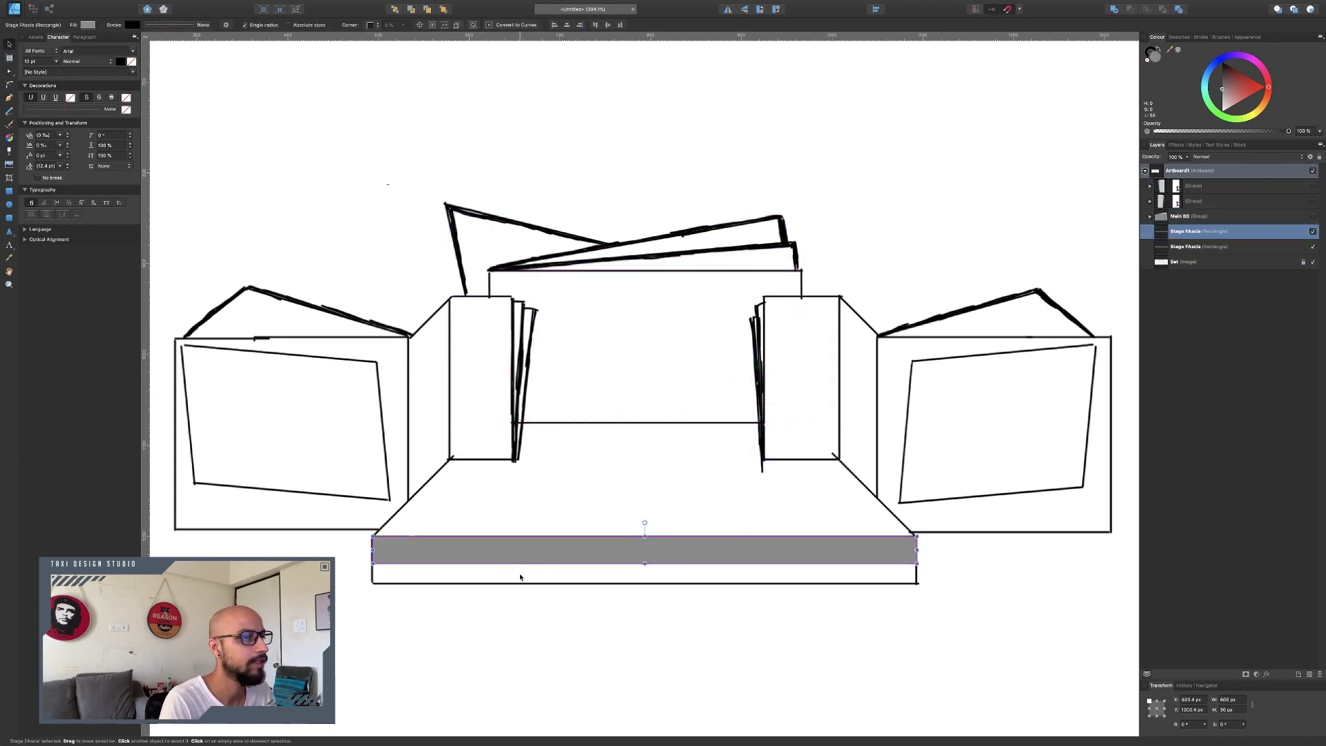
{"action": "left_click_drag", "start_coordinate": [528, 550], "coordinate": [527, 530]}
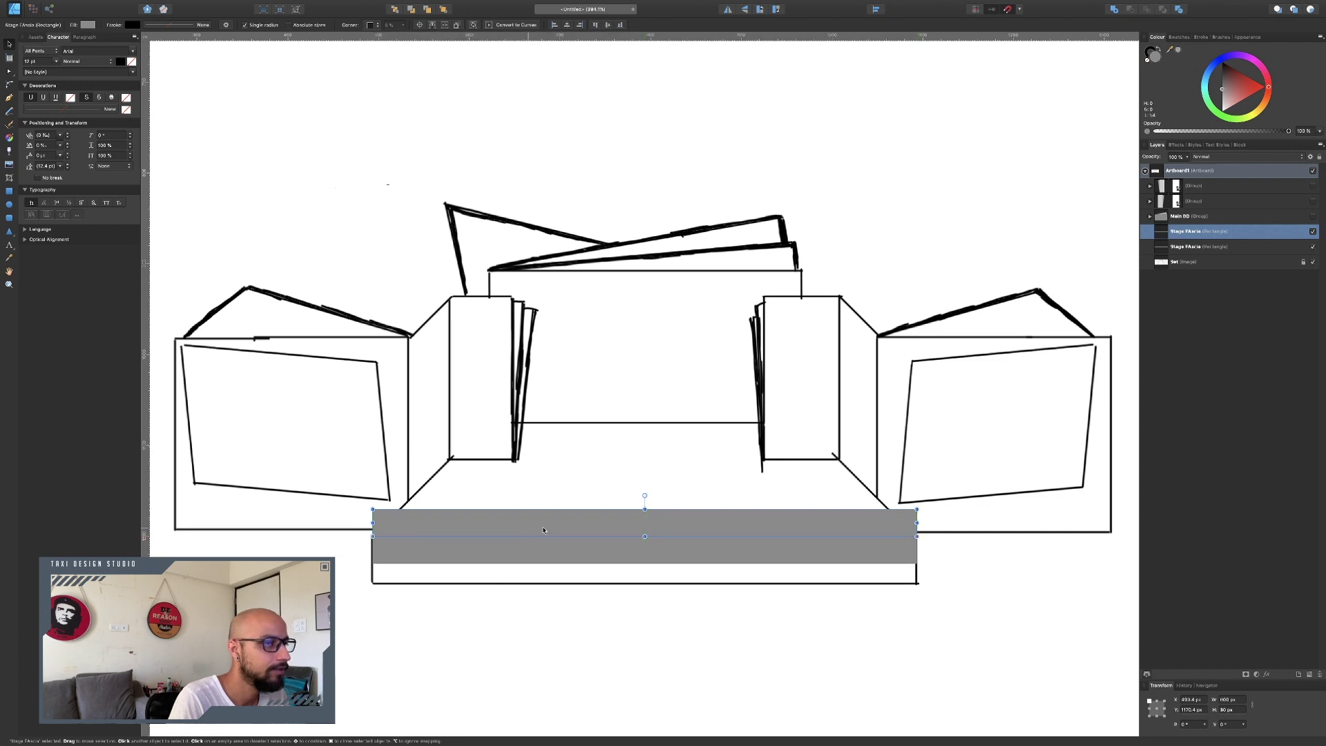
{"action": "left_click_drag", "start_coordinate": [645, 508], "coordinate": [638, 422]}
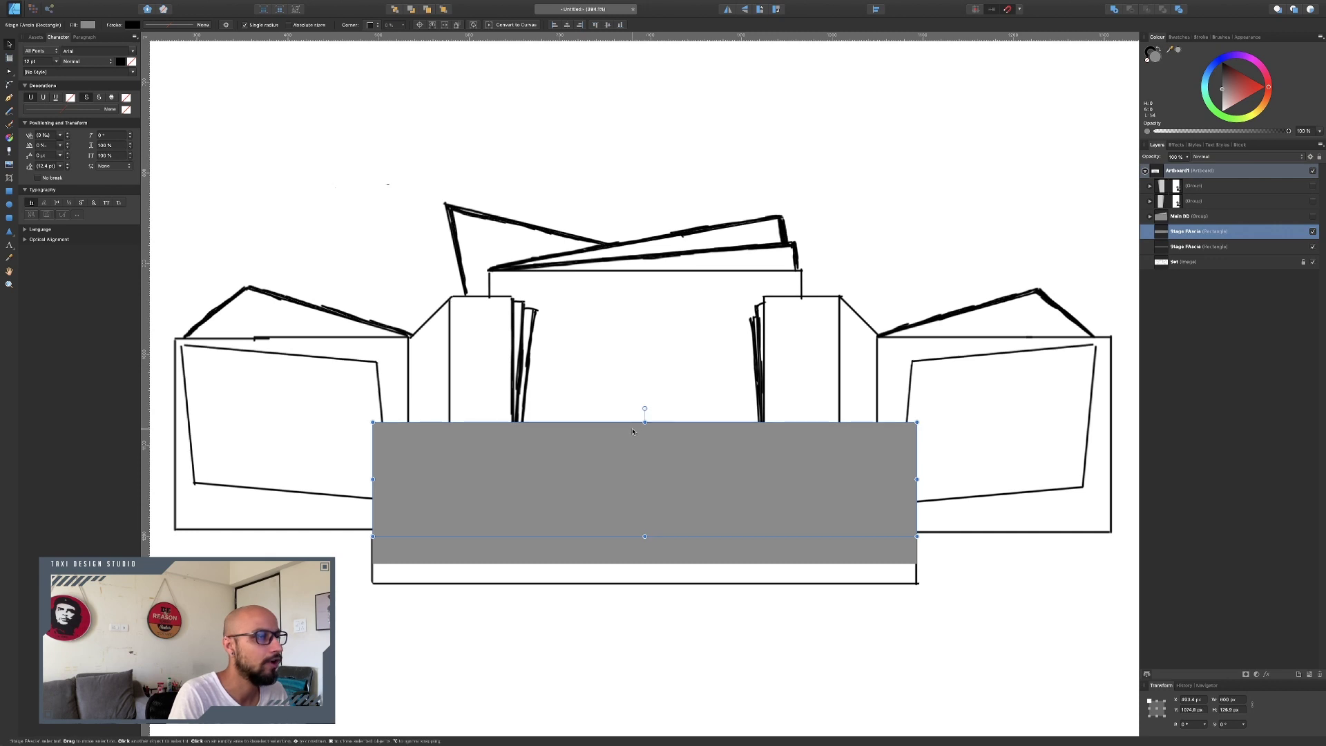
Convert the stretched stage rectangle to curves and move its two upper corners inward to match the sketched floor perspective
{"action": "right_click", "coordinate": [554, 452]}
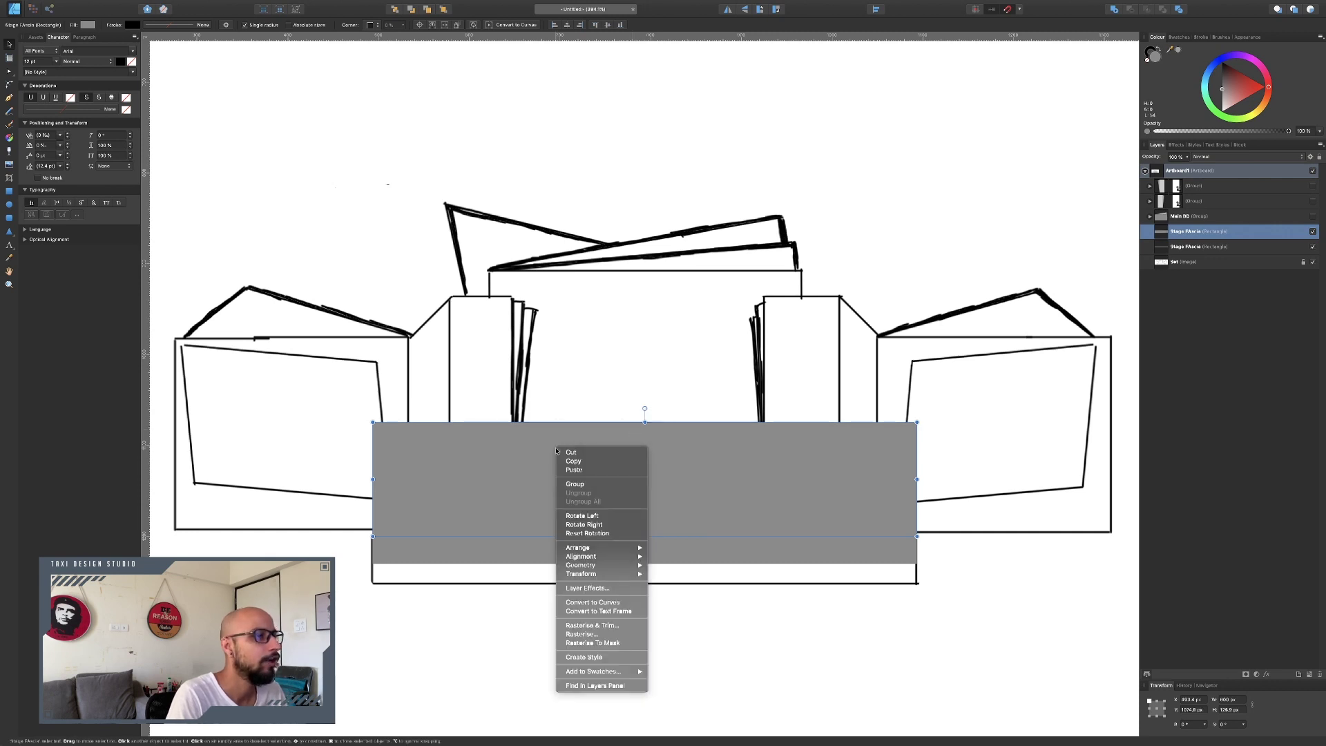
{"action": "left_click", "coordinate": [602, 603]}
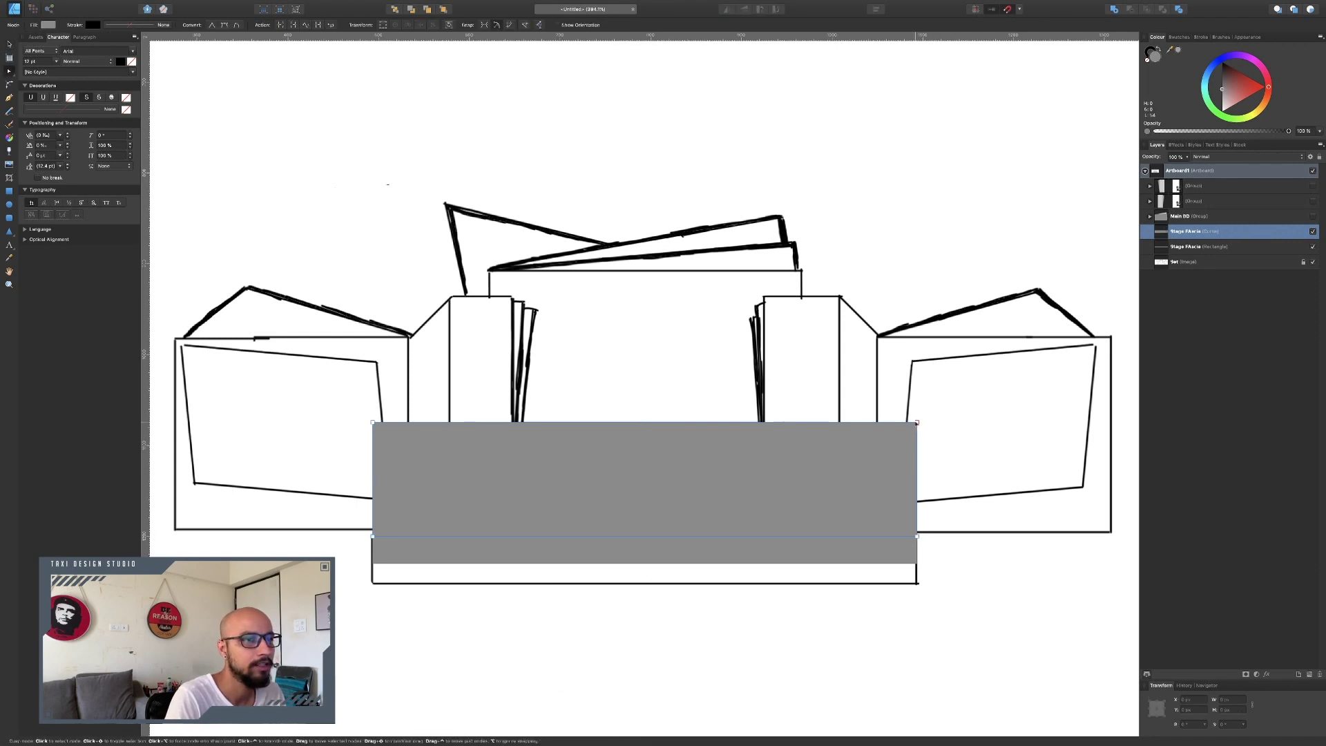
{"action": "left_click_drag", "start_coordinate": [916, 422], "coordinate": [804, 442]}
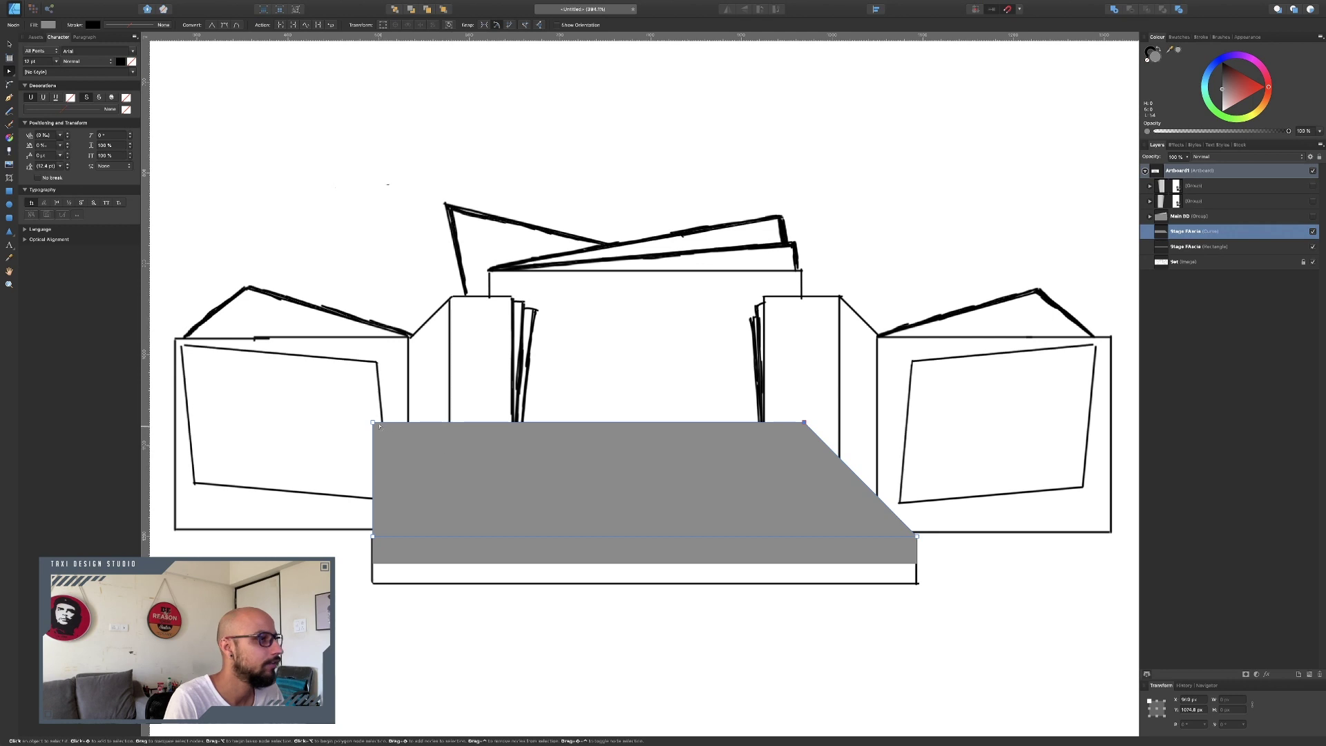
{"action": "left_click_drag", "start_coordinate": [373, 423], "coordinate": [488, 443]}
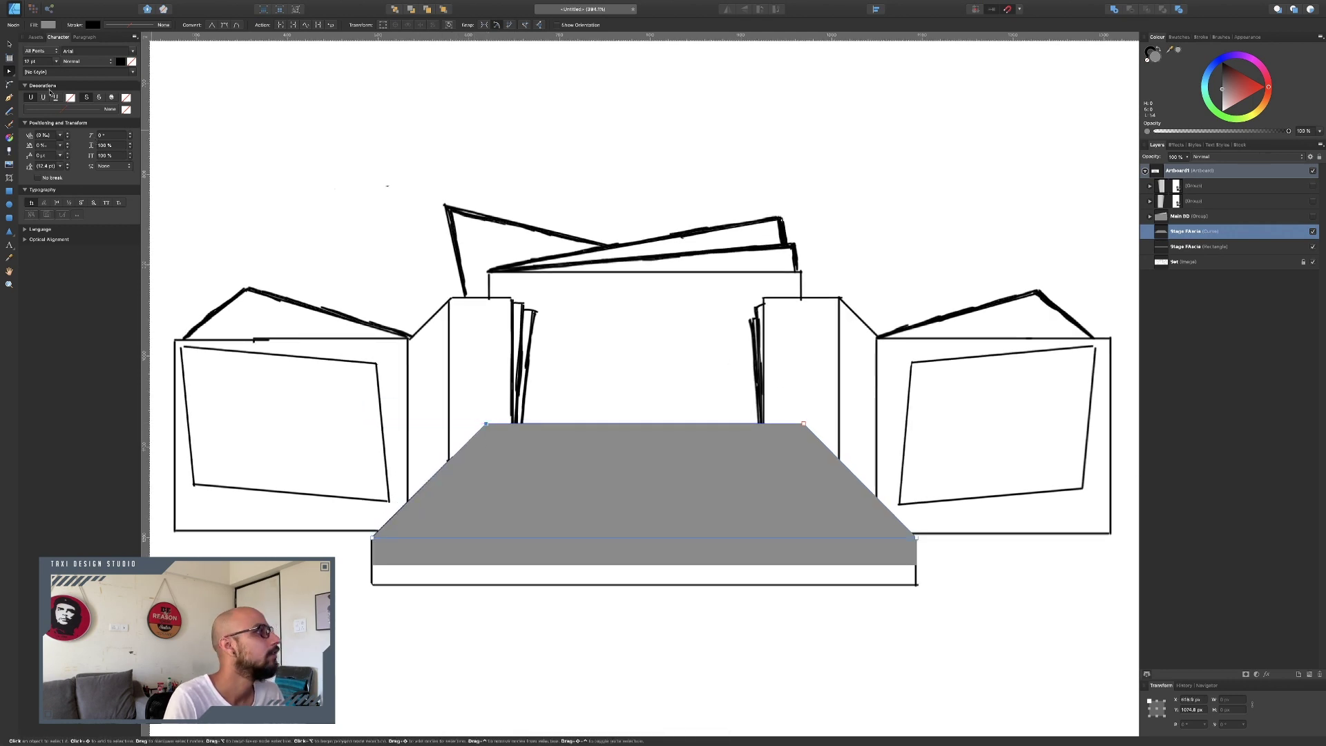
Change the stage floor shape's fill to a muted slate blue
{"action": "left_click", "coordinate": [10, 42]}
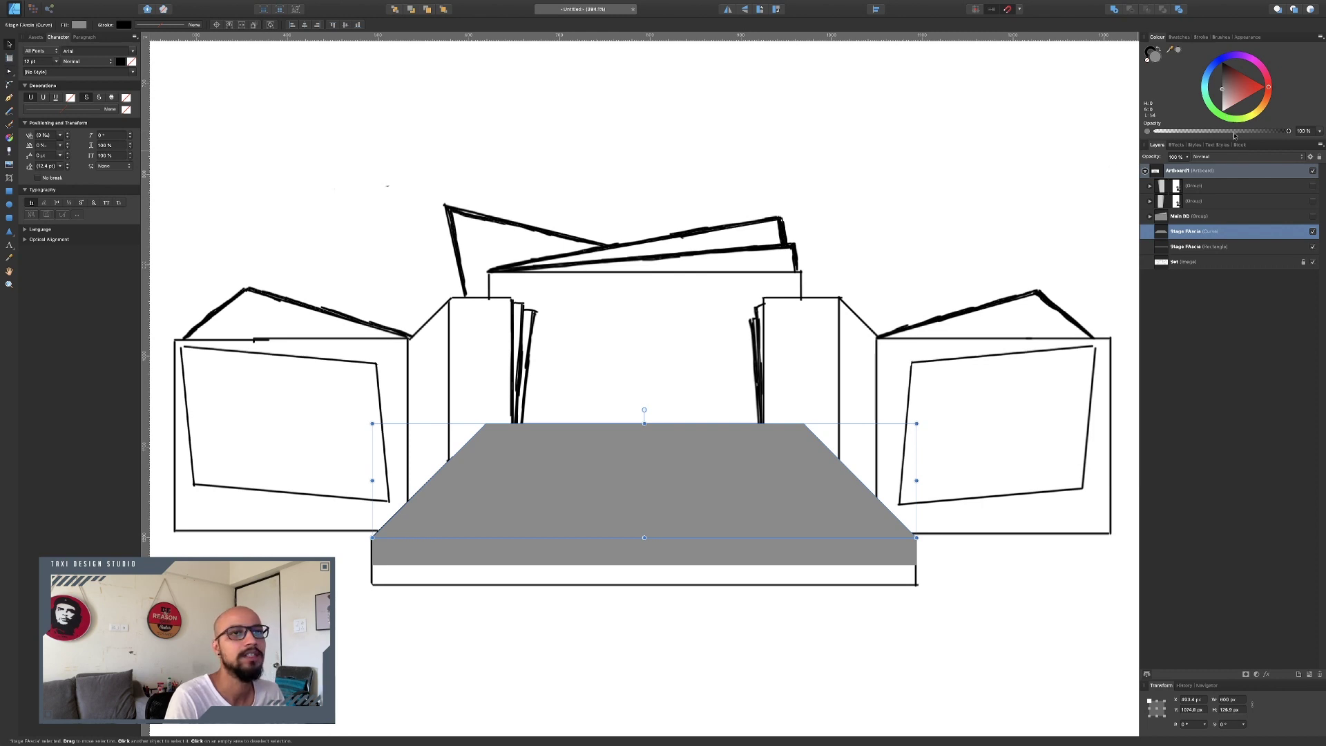
{"action": "left_click", "coordinate": [1223, 95]}
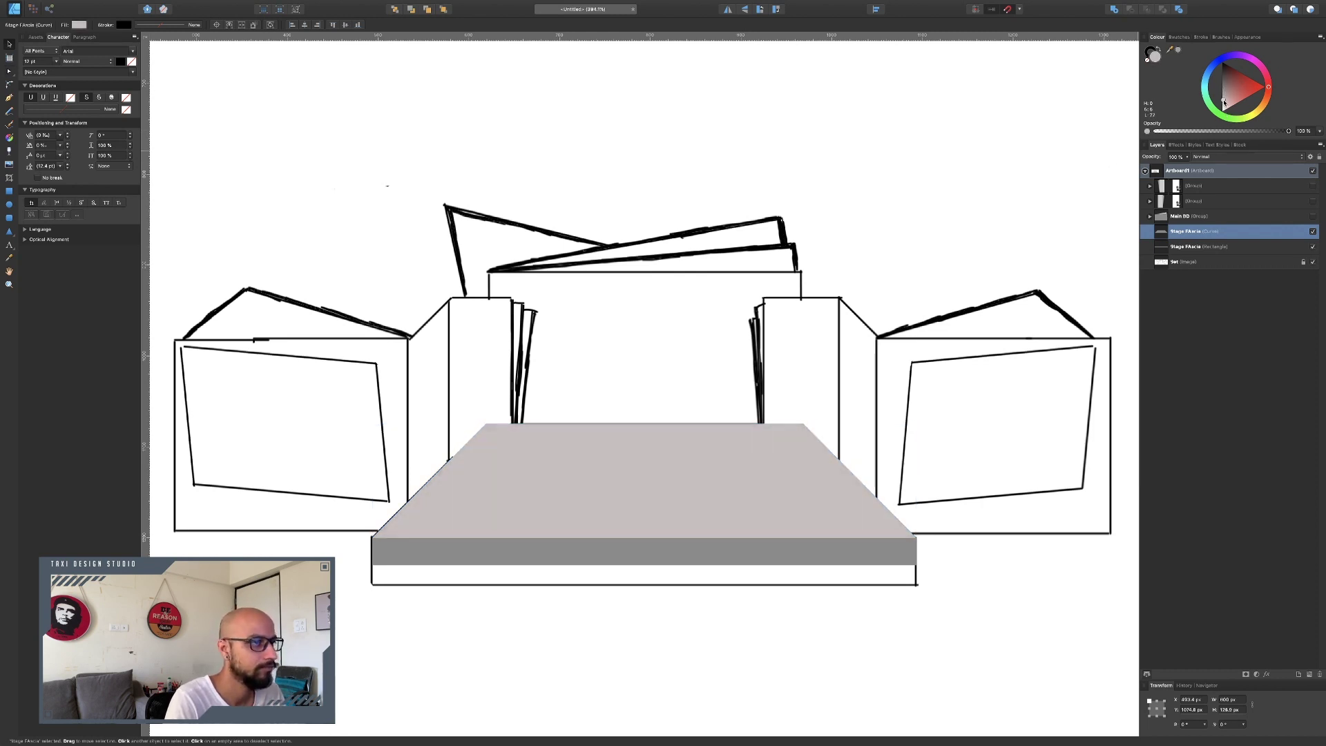
{"action": "left_click_drag", "start_coordinate": [1236, 54], "coordinate": [1242, 91]}
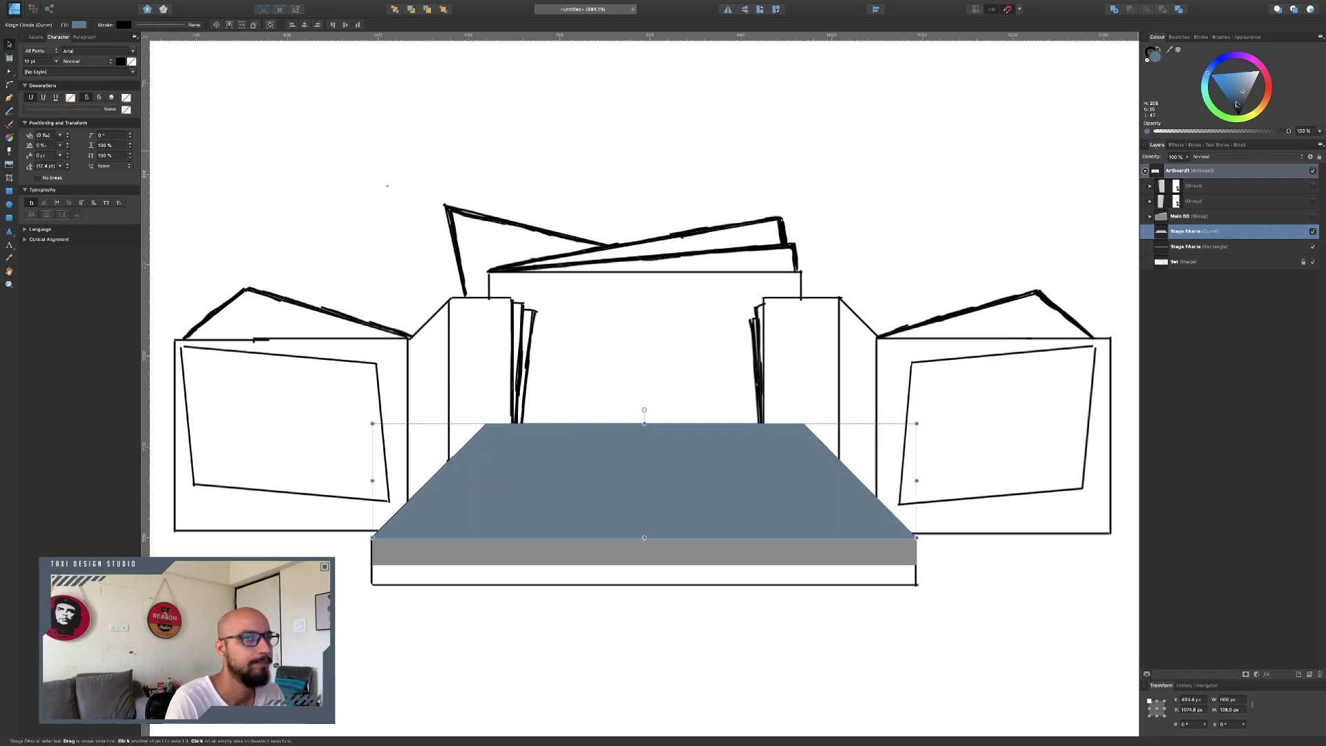
Show the Main BD group and both side-panel groups again and clear the selection
{"action": "left_click", "coordinate": [1312, 216]}
{"action": "left_click", "coordinate": [1312, 201]}
{"action": "left_click", "coordinate": [1312, 186]}
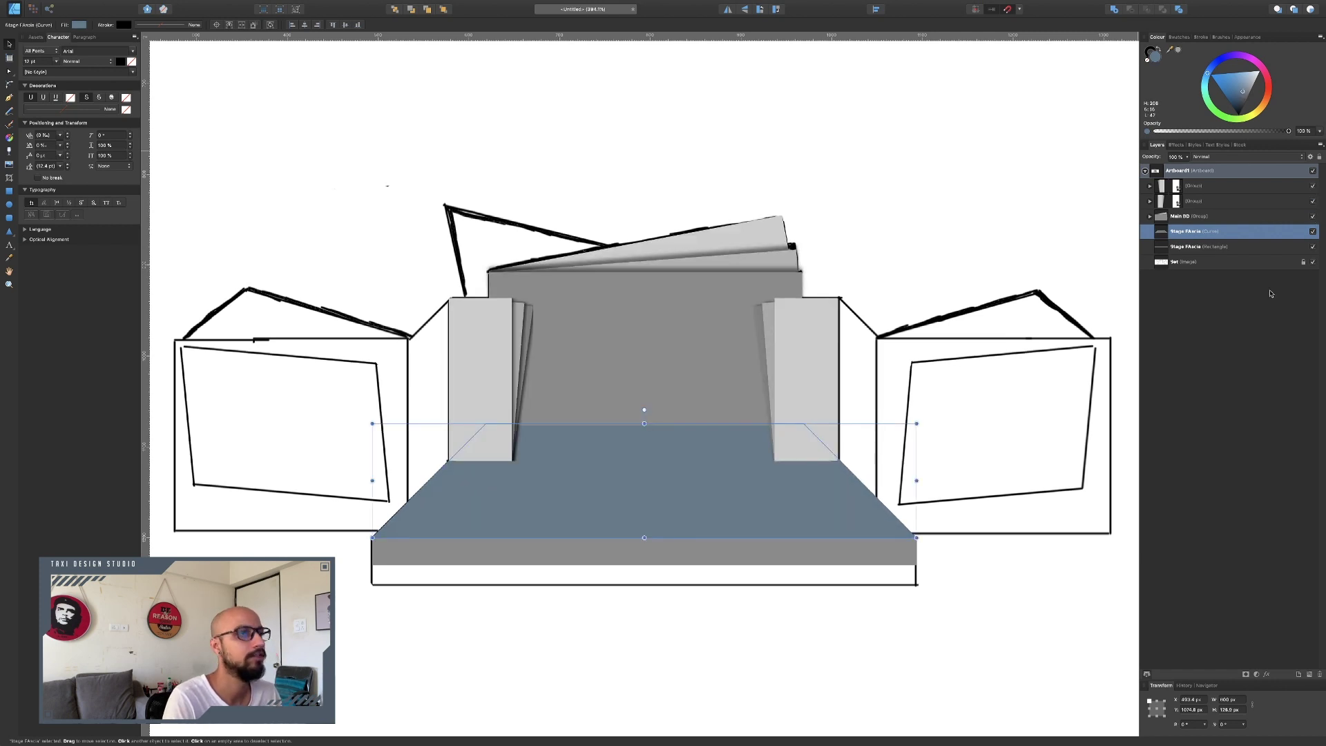
{"action": "left_click", "coordinate": [860, 205]}
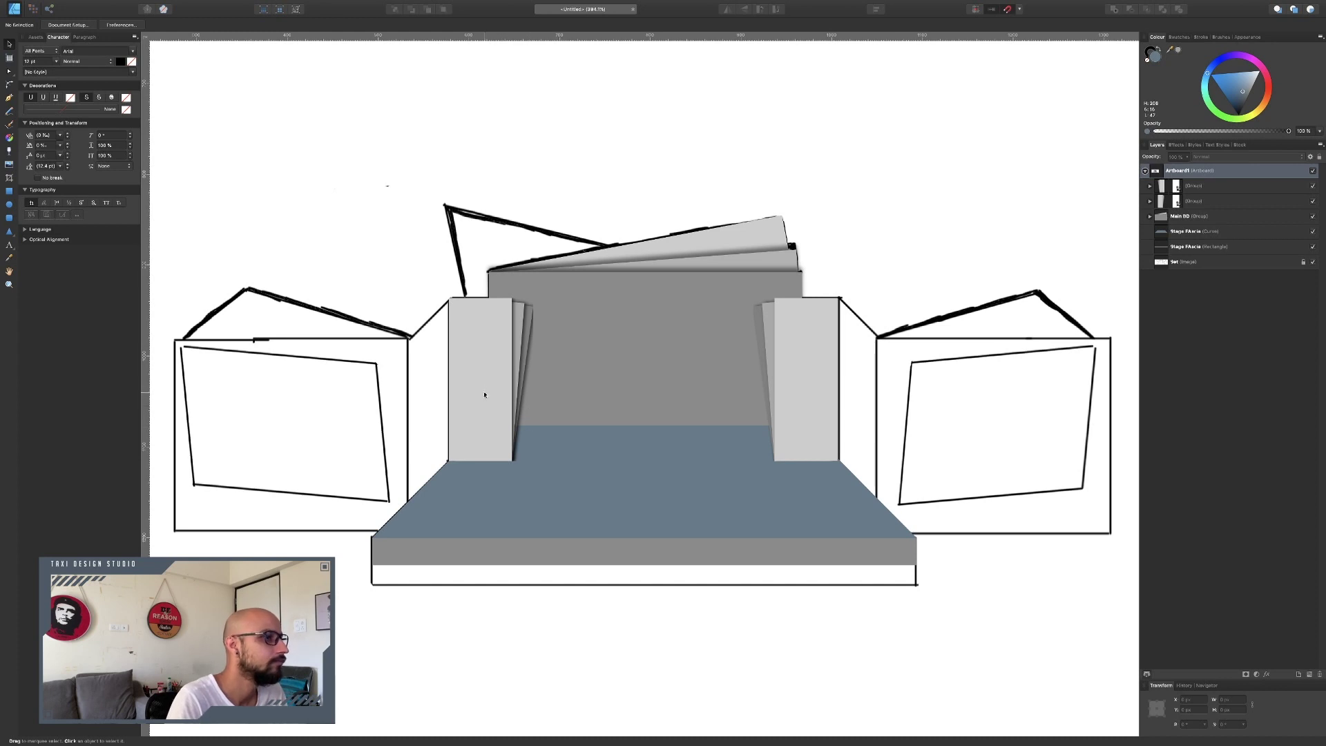
Trace the angled return wall between the left side panel and the left wing as a closed four-point shape with the Pen tool
{"action": "left_click", "coordinate": [9, 97]}
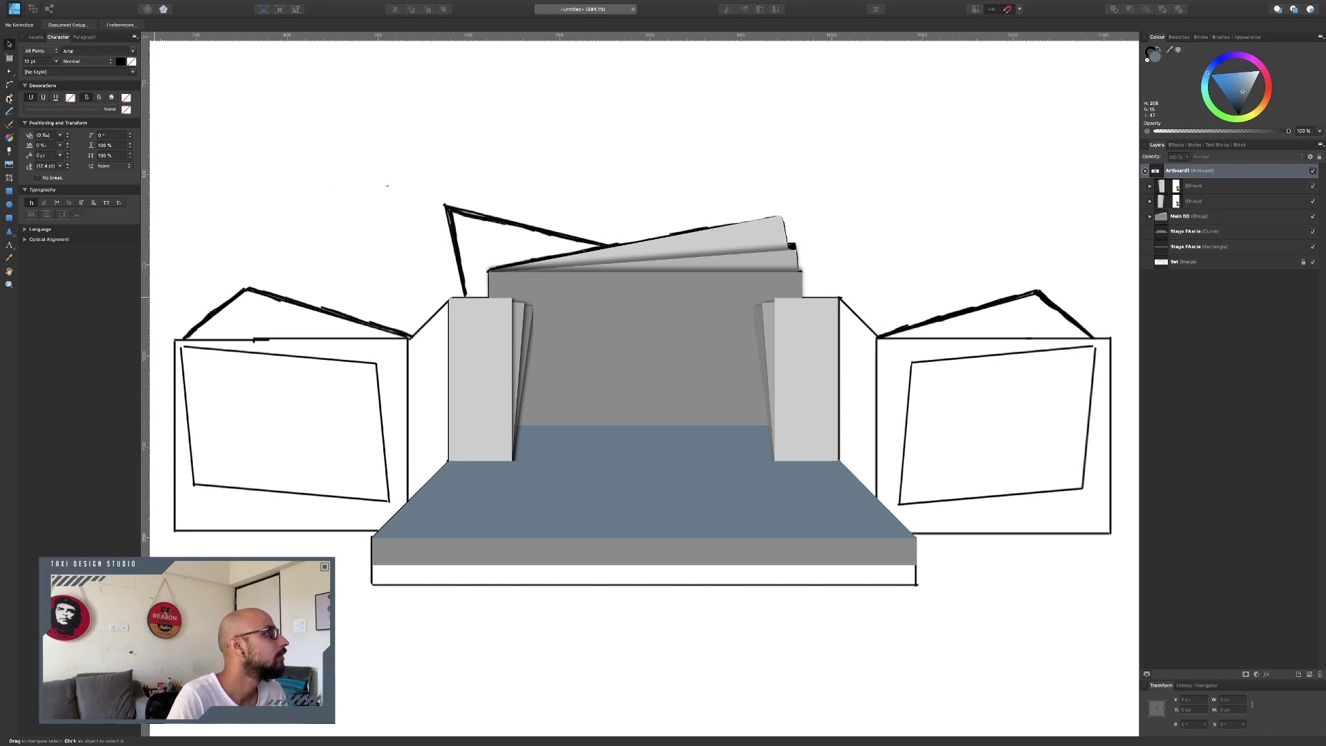
{"action": "left_click", "coordinate": [449, 299]}
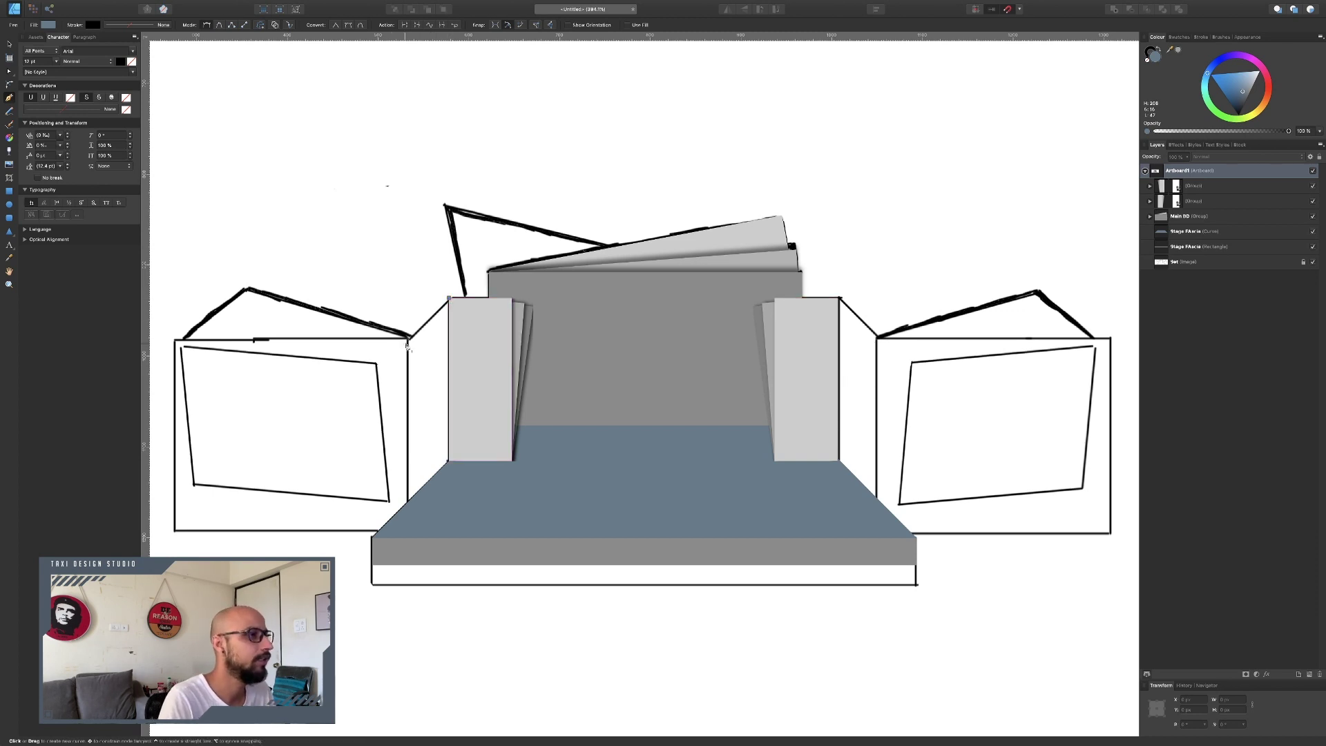
{"action": "left_click", "coordinate": [408, 338]}
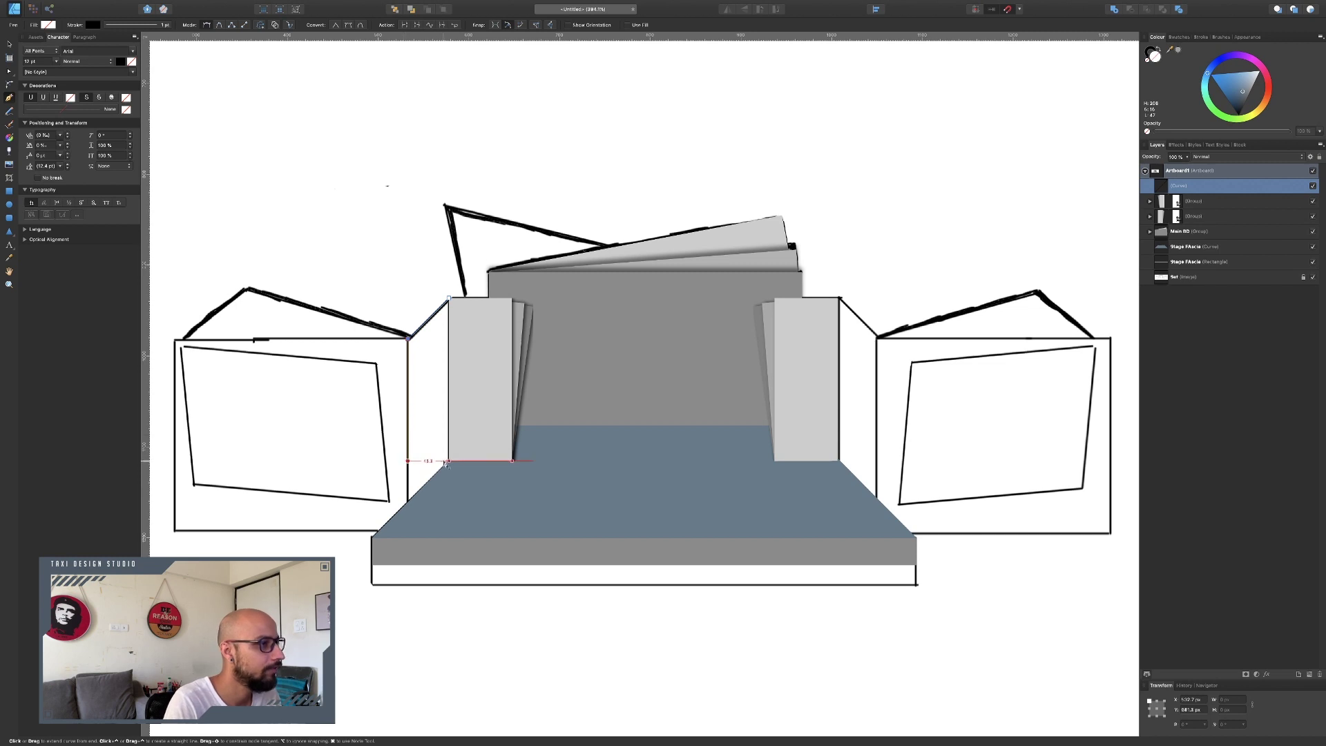
{"action": "left_click", "coordinate": [409, 503]}
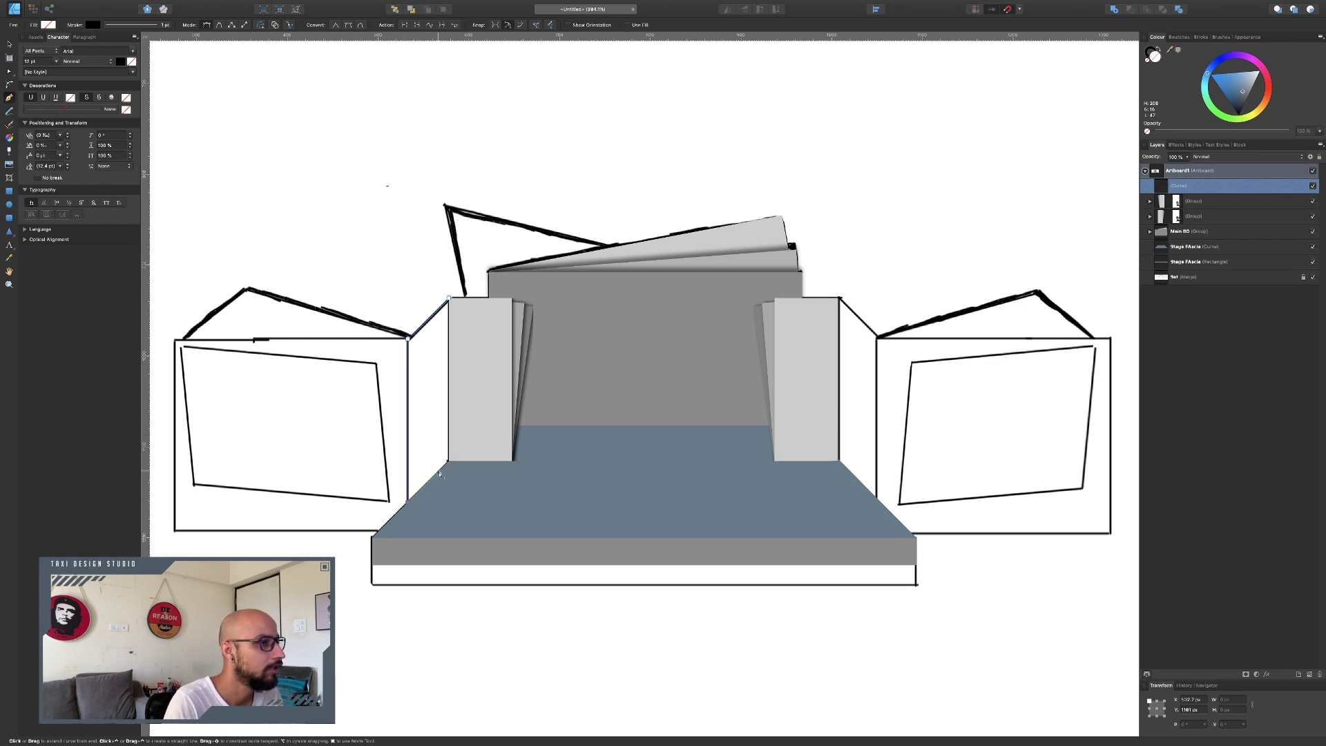
{"action": "left_click", "coordinate": [449, 461]}
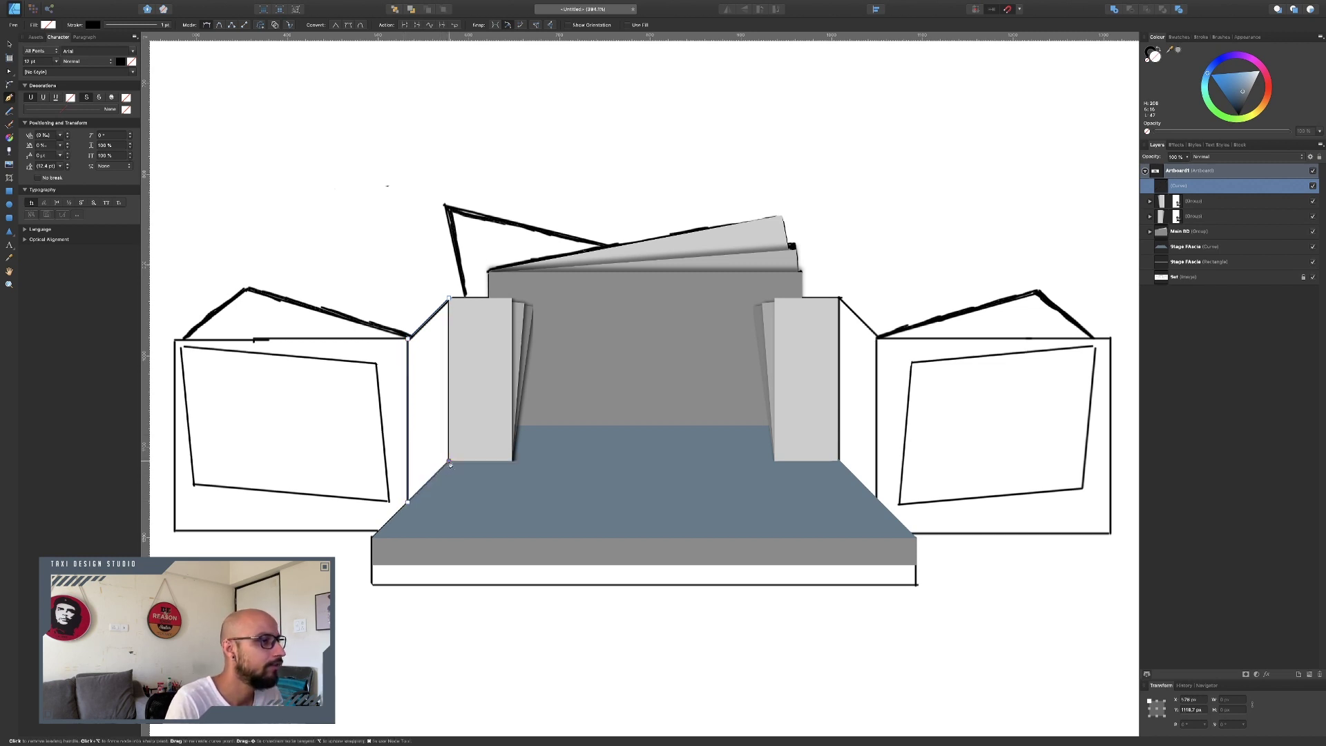
{"action": "left_click", "coordinate": [449, 300]}
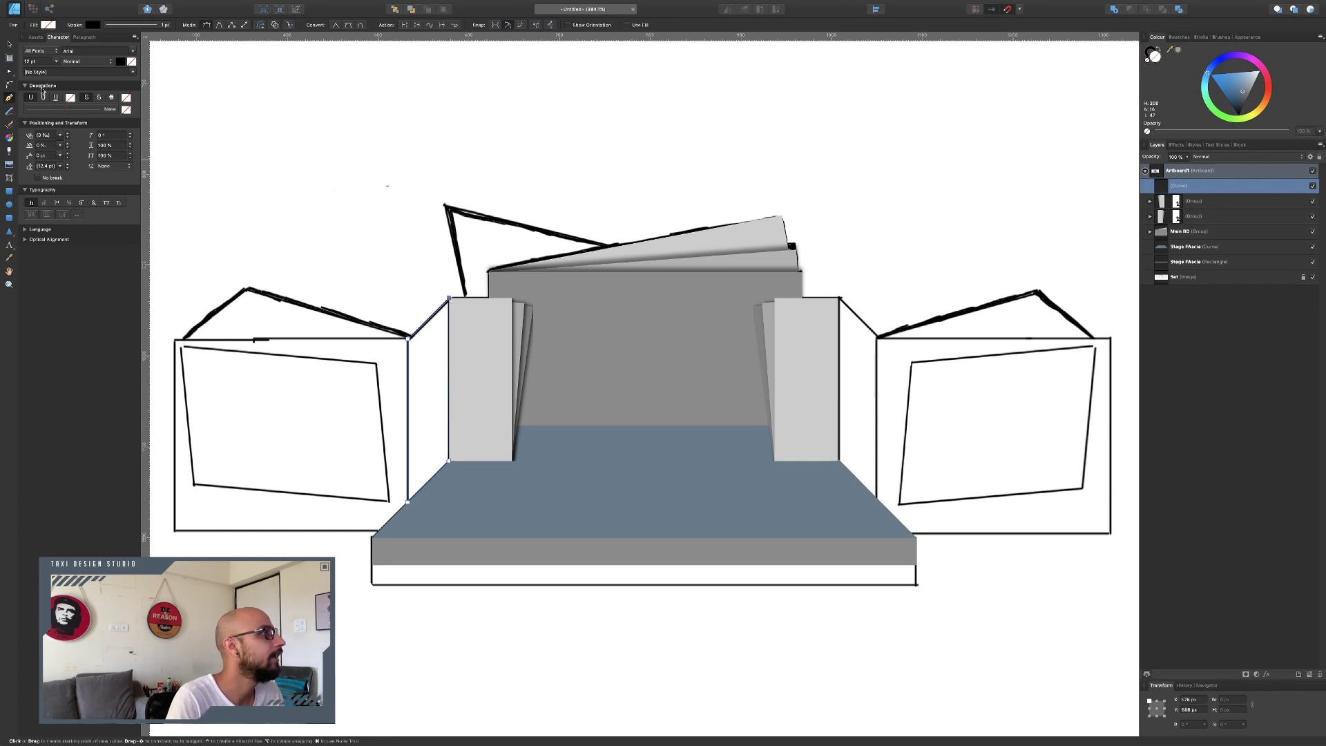
Fill the left angled return wall with a neutral grey sampled from the shaded edge of the left side panel
{"action": "left_click", "coordinate": [10, 44]}
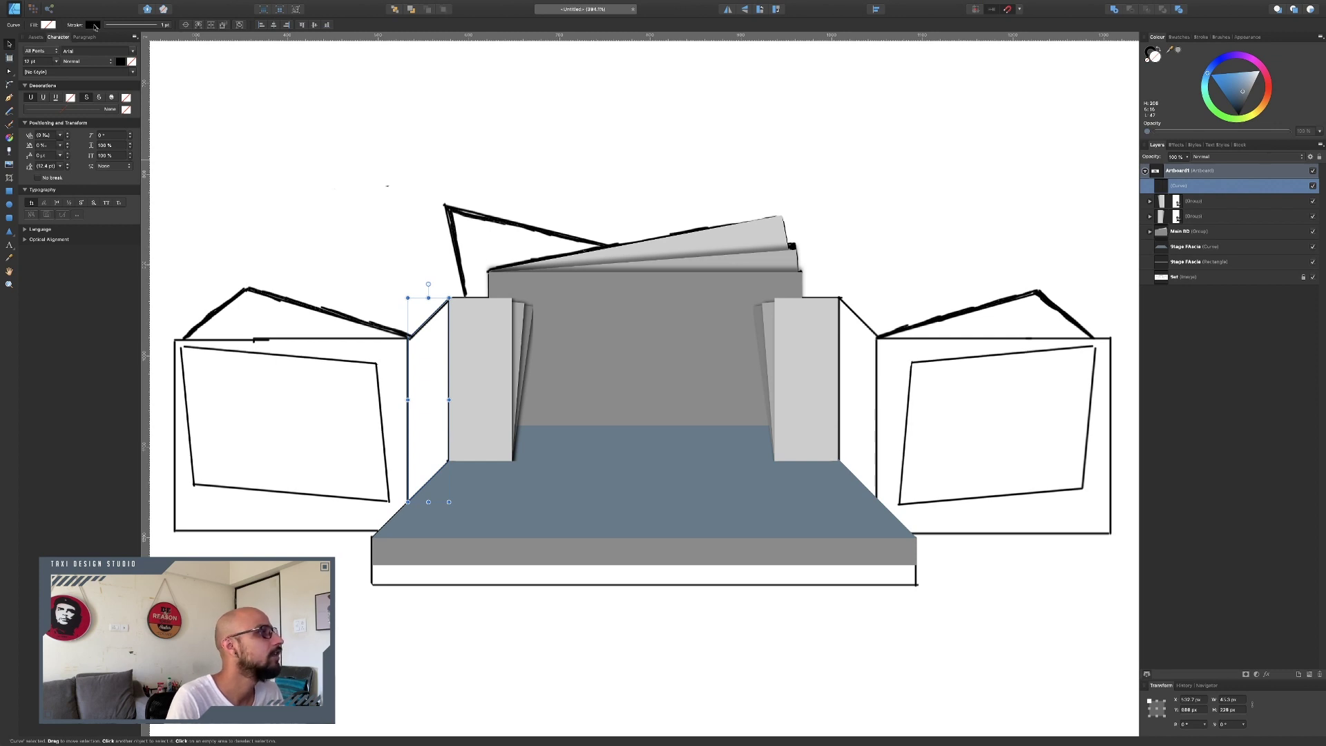
{"action": "left_click_drag", "start_coordinate": [1248, 93], "coordinate": [1244, 84]}
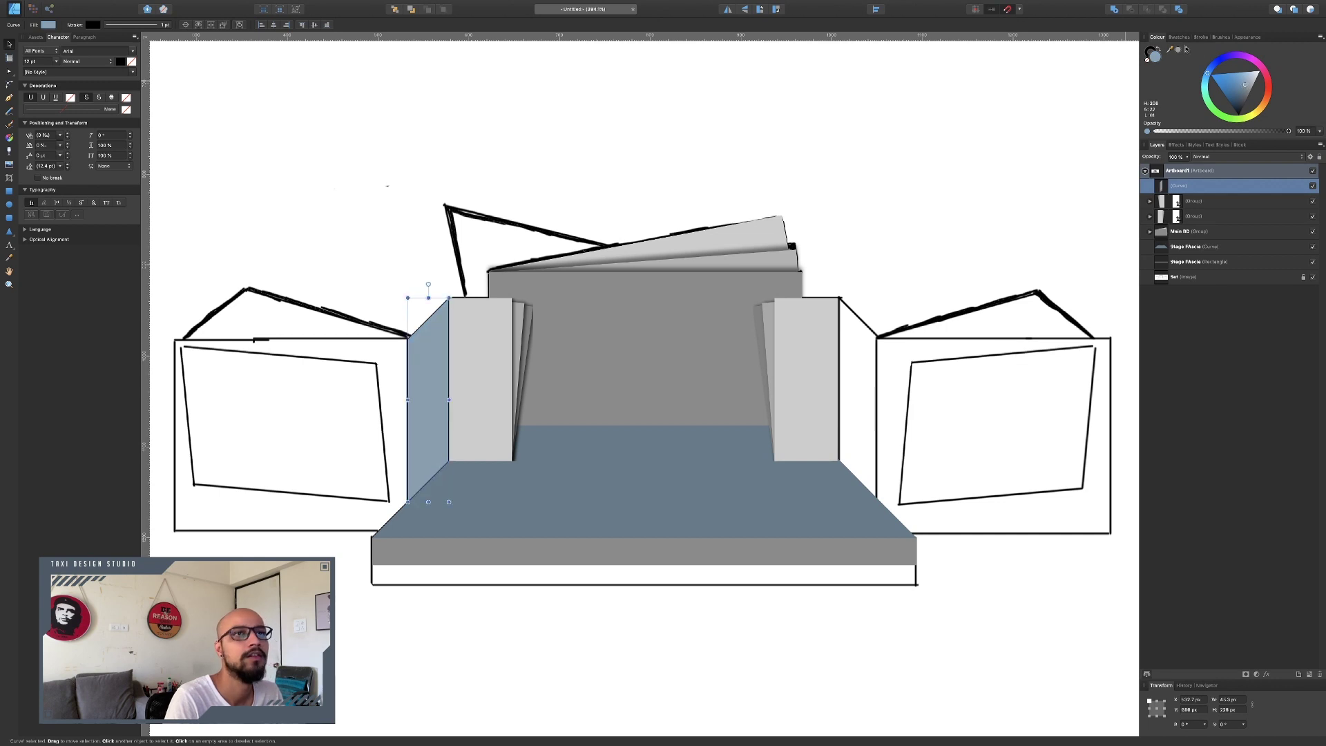
{"action": "left_click_drag", "start_coordinate": [1168, 49], "coordinate": [513, 307]}
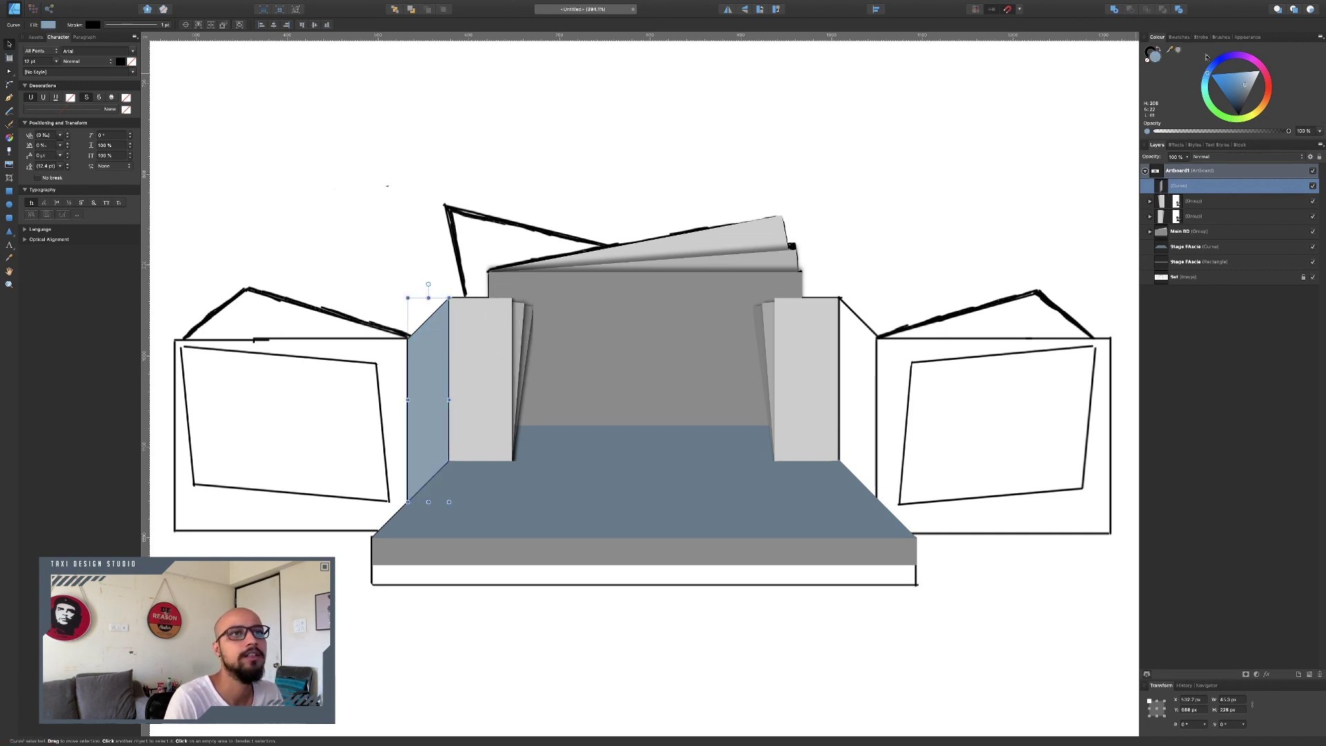
{"action": "left_click", "coordinate": [1178, 49]}
{"action": "left_click", "coordinate": [408, 127]}
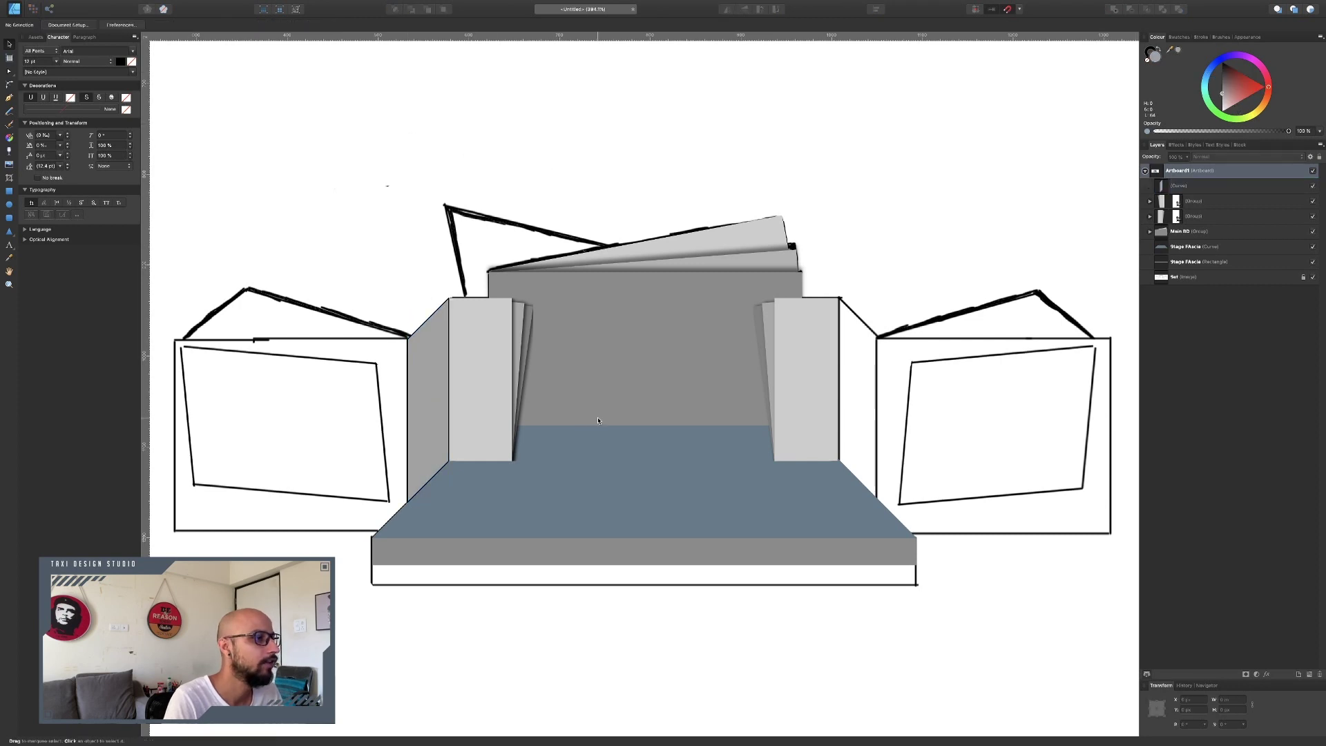
Draw a grey rectangle about 257 by 210 px over the sketched left wing and lower its opacity to expose the sketch
{"action": "left_click", "coordinate": [434, 400]}
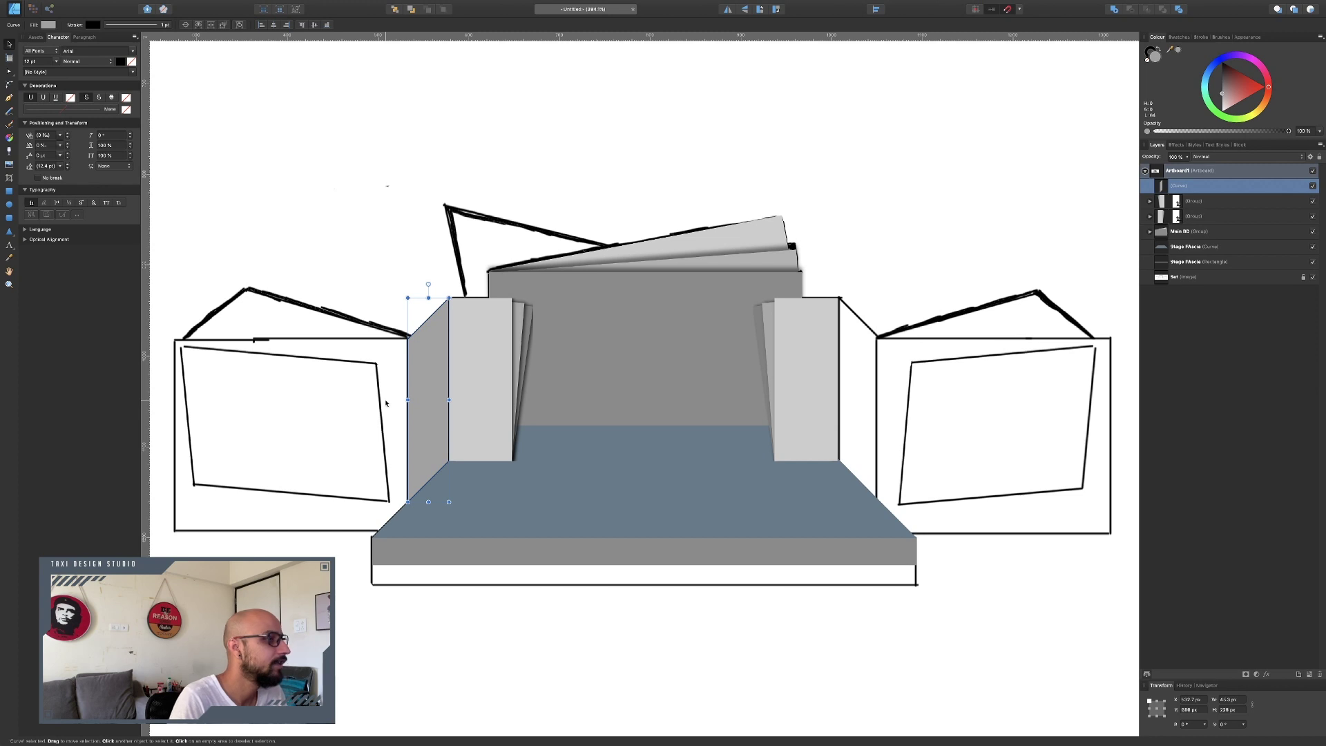
{"action": "left_click", "coordinate": [9, 191]}
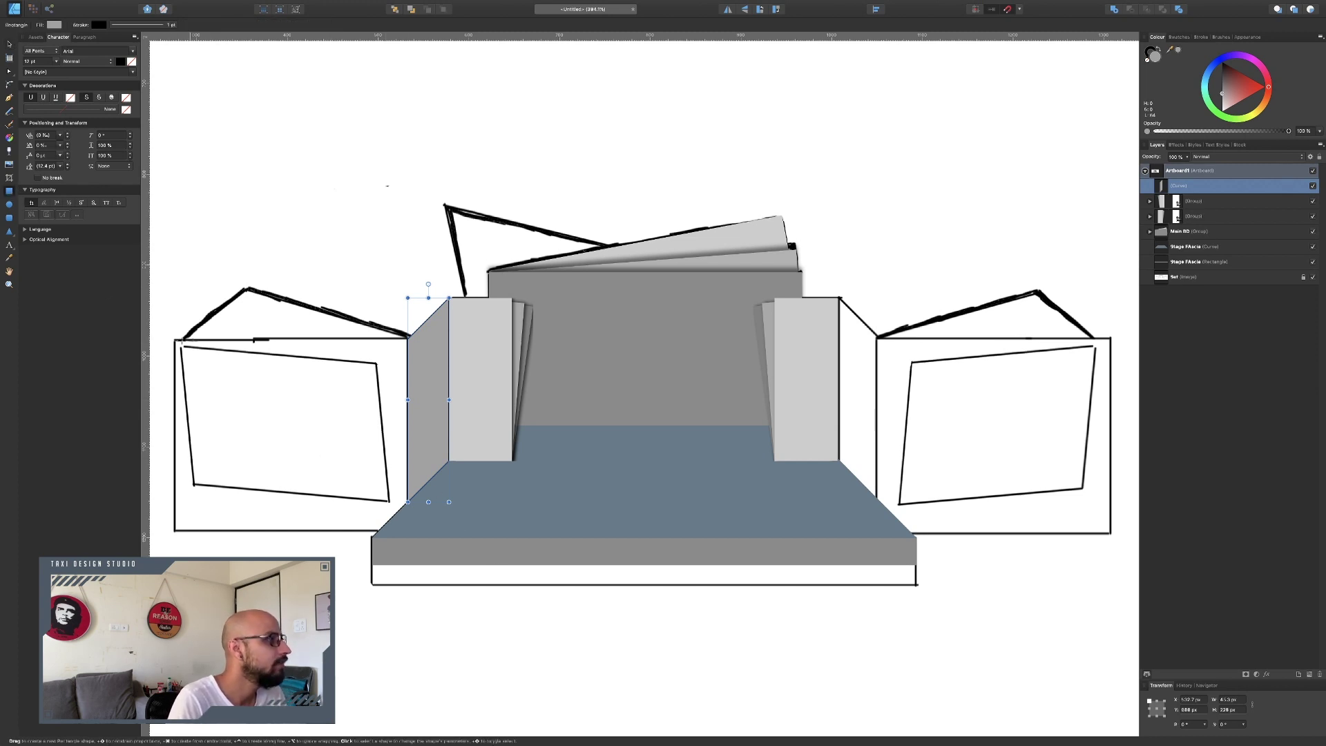
{"action": "left_click_drag", "start_coordinate": [173, 339], "coordinate": [407, 530]}
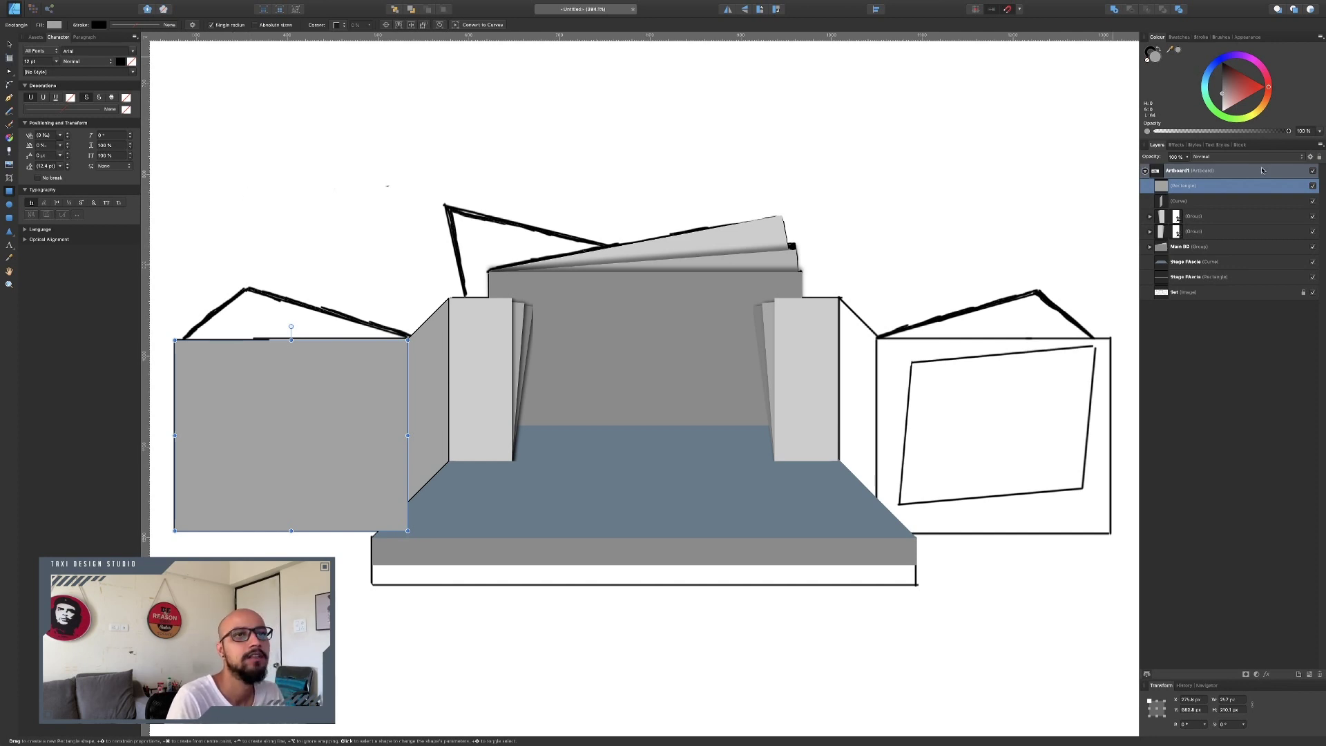
{"action": "left_click", "coordinate": [1187, 157]}
{"action": "left_click_drag", "start_coordinate": [1188, 167], "coordinate": [1151, 173]}
{"action": "left_click", "coordinate": [10, 43]}
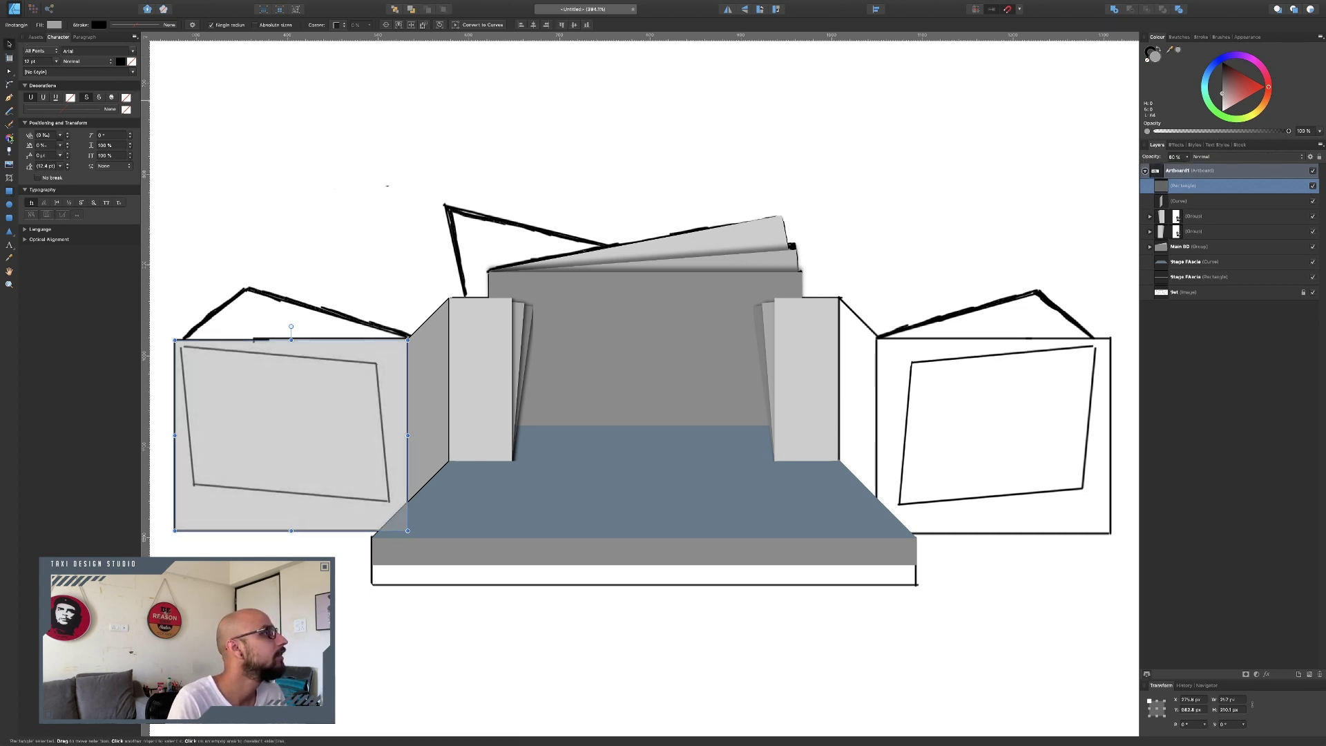
Trace the skewed four-sided screen on the left wing with the Pen tool and fill it white
{"action": "left_click", "coordinate": [9, 98]}
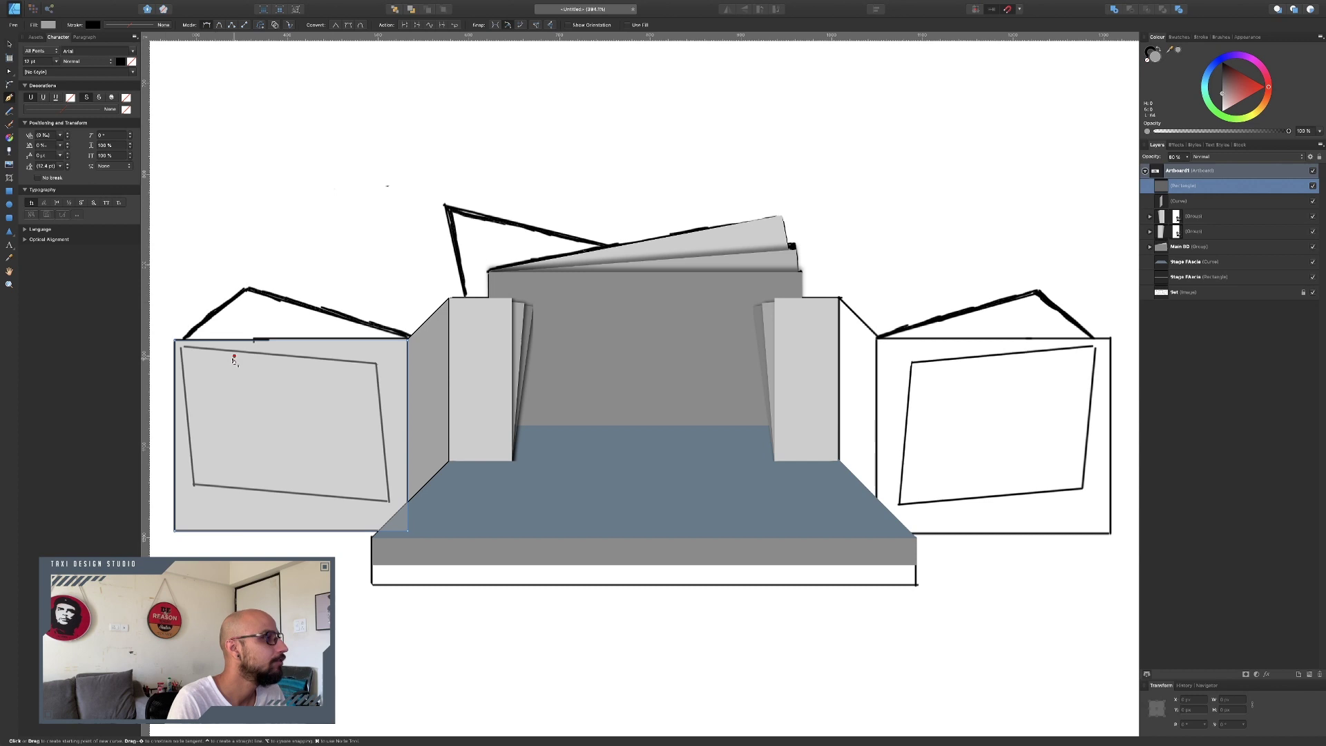
{"action": "left_click", "coordinate": [181, 347]}
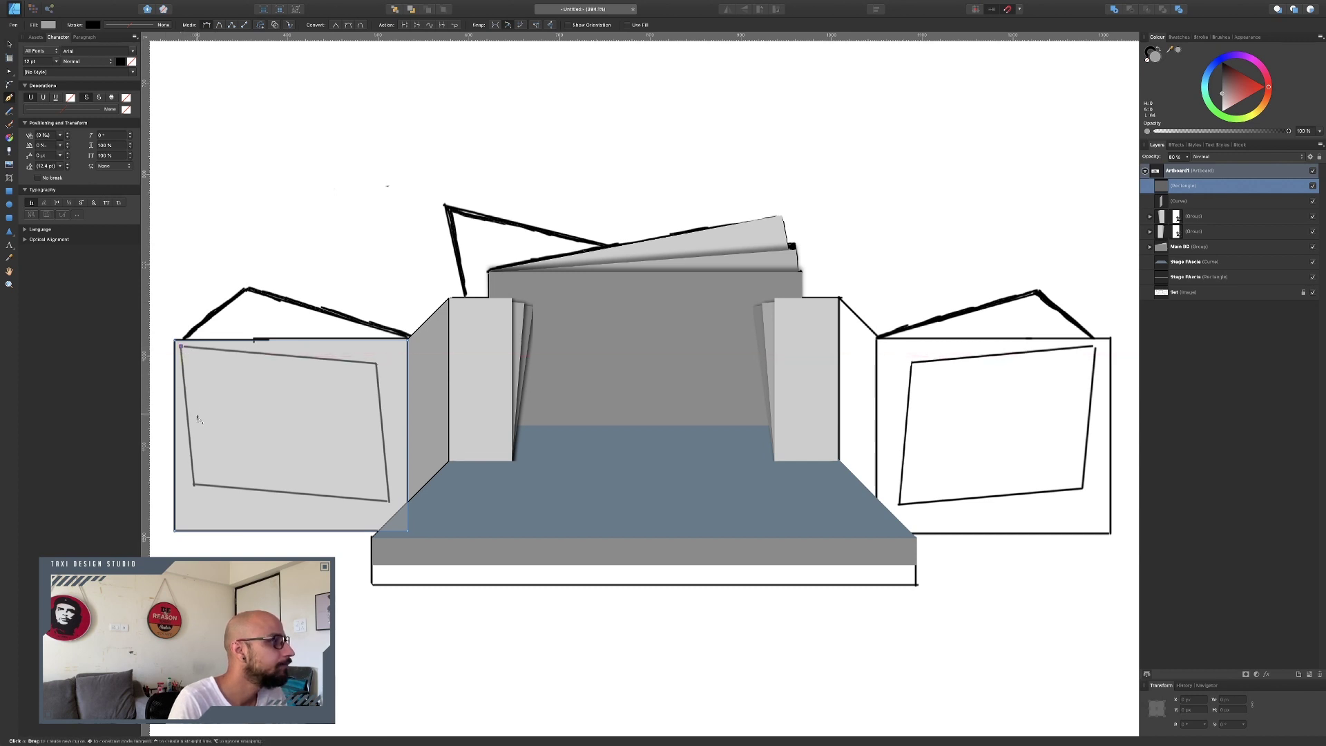
{"action": "left_click", "coordinate": [194, 482]}
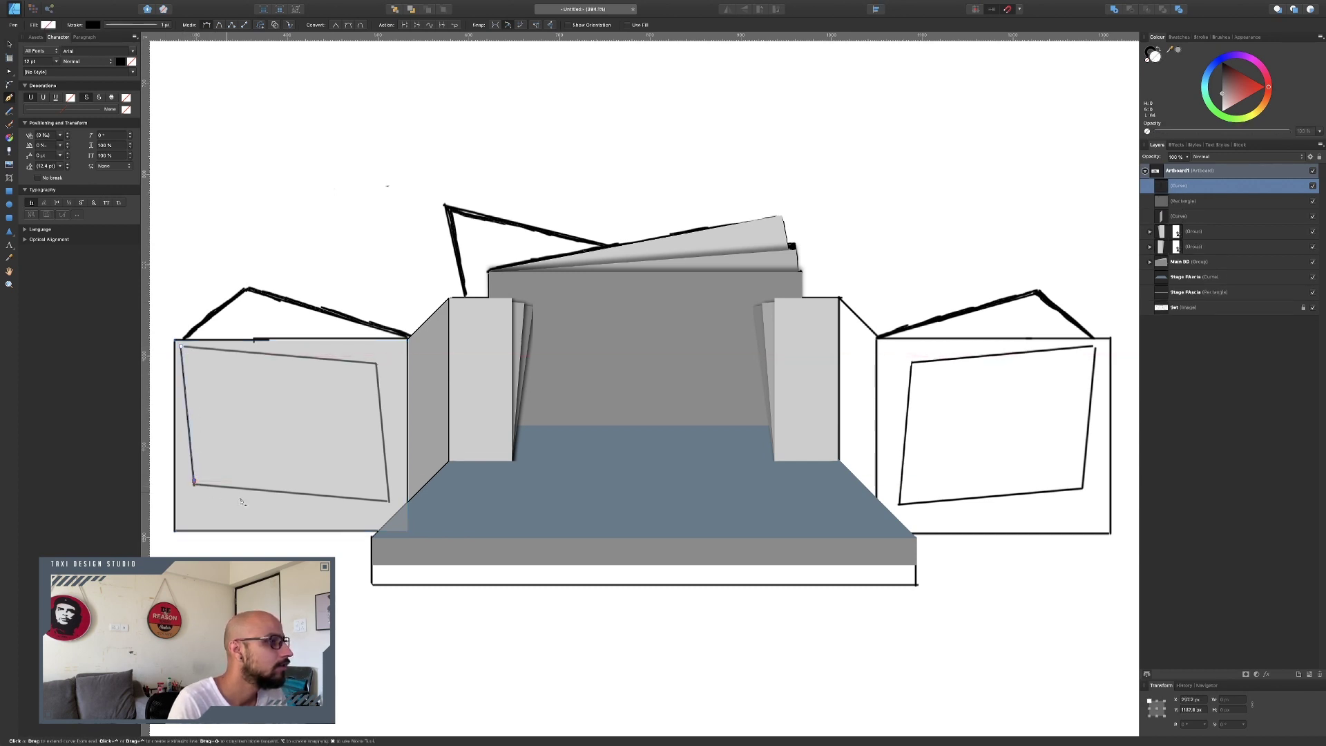
{"action": "left_click", "coordinate": [390, 502]}
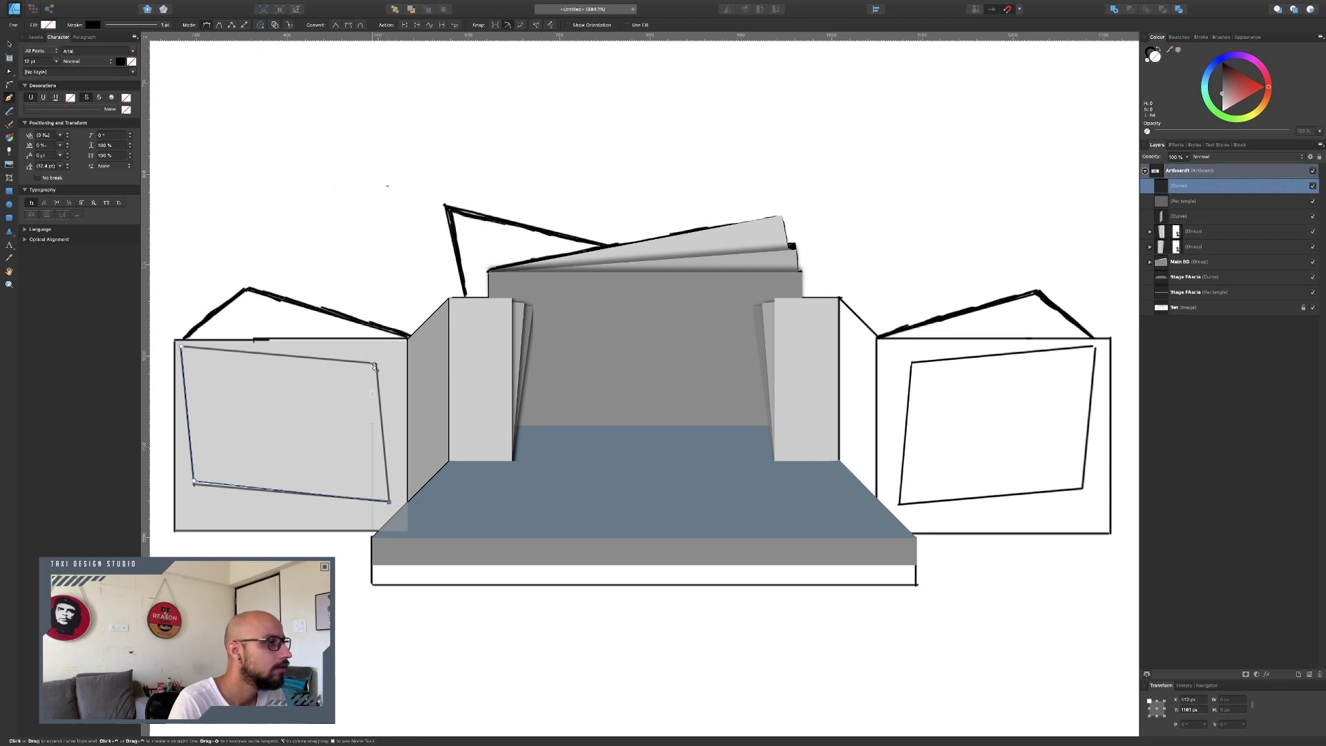
{"action": "left_click", "coordinate": [374, 364]}
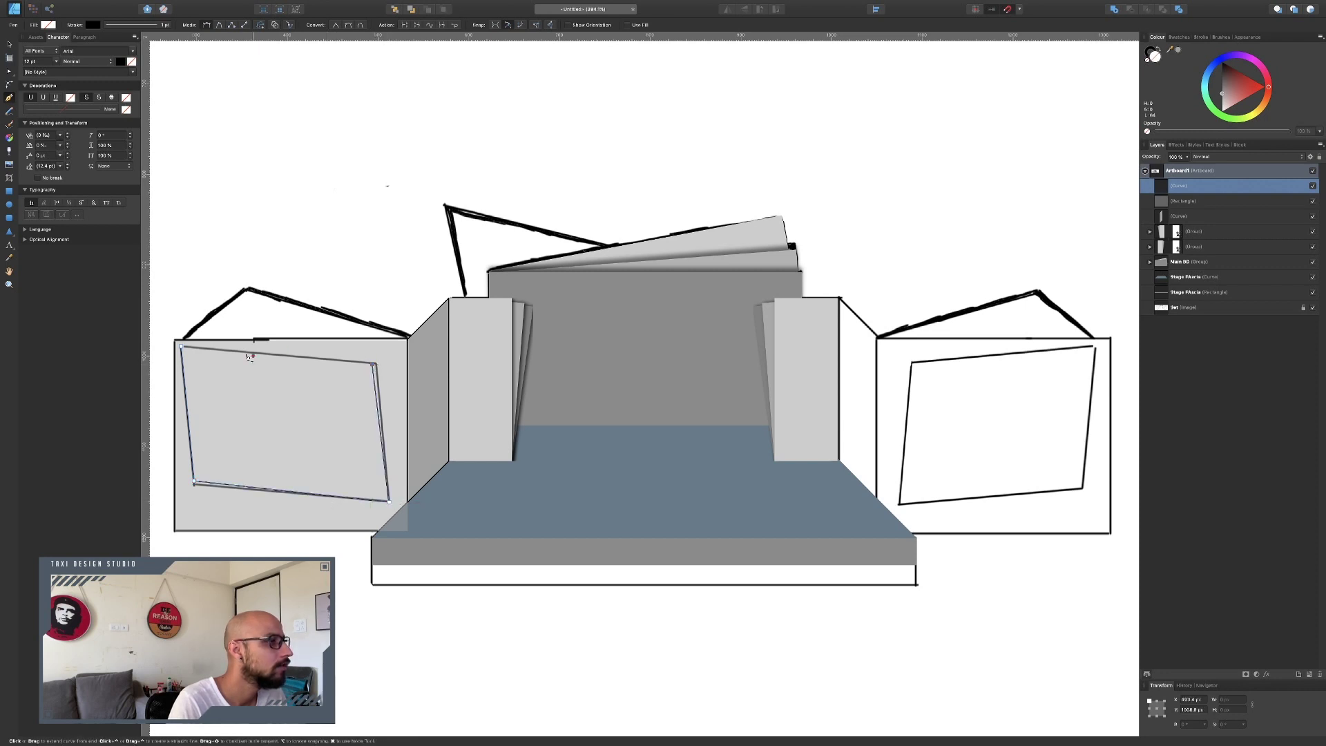
{"action": "left_click", "coordinate": [182, 348]}
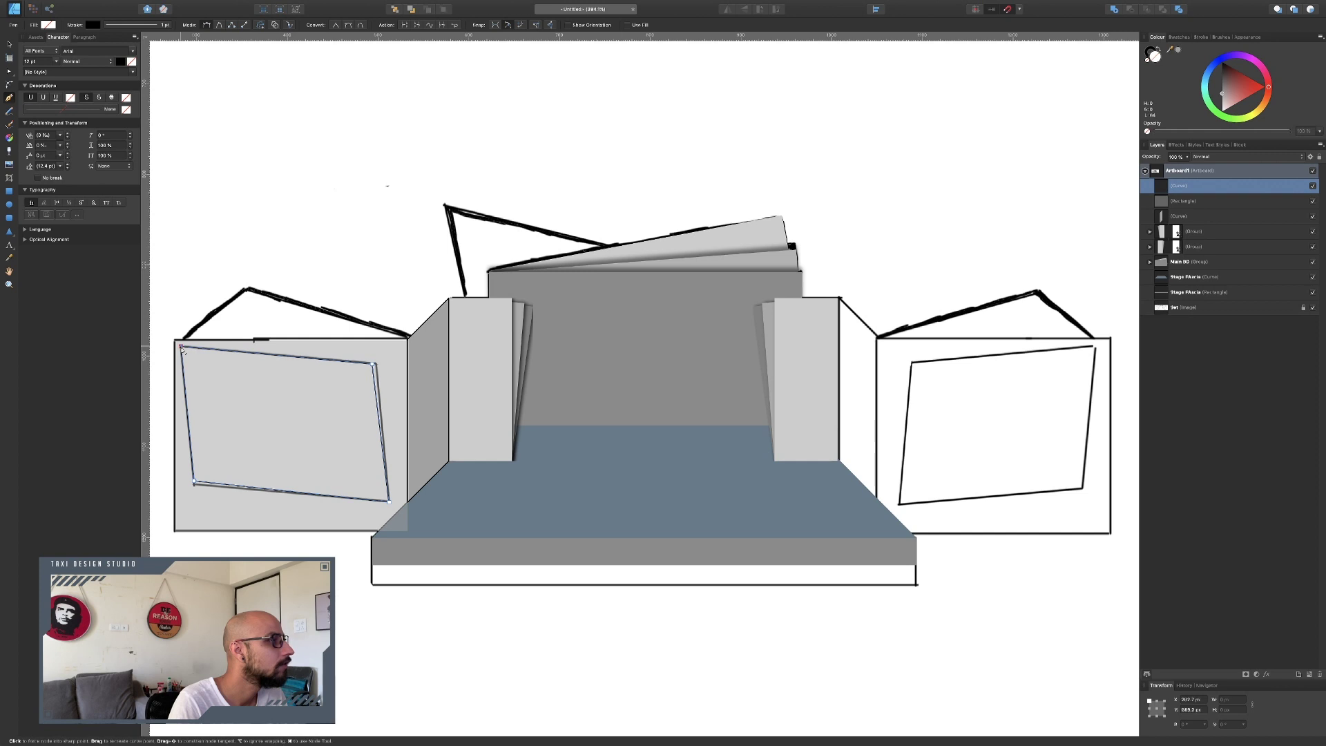
{"action": "key", "text": "v"}
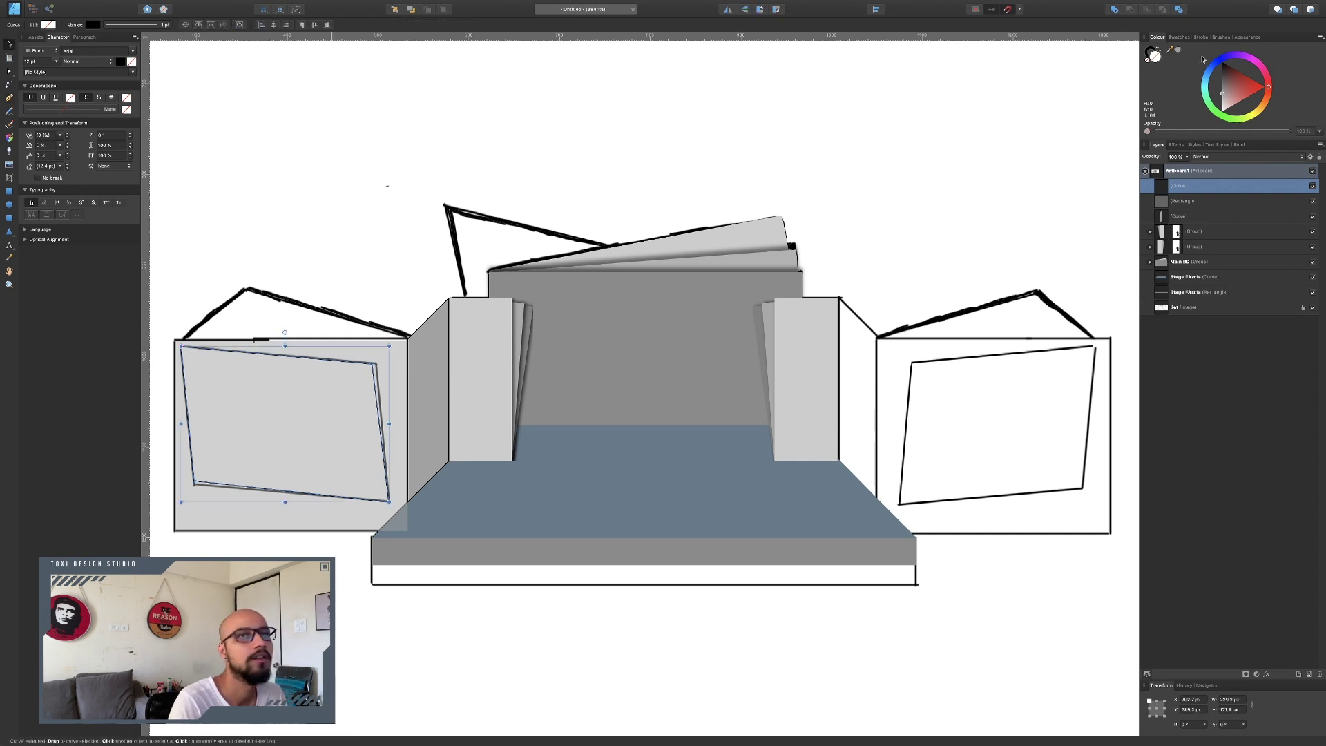
{"action": "mouse_move", "coordinate": [1229, 99]}
{"action": "left_mouse_down"}
{"action": "mouse_move", "coordinate": [1231, 128]}
{"action": "mouse_move", "coordinate": [1211, 147]}
{"action": "left_mouse_up"}
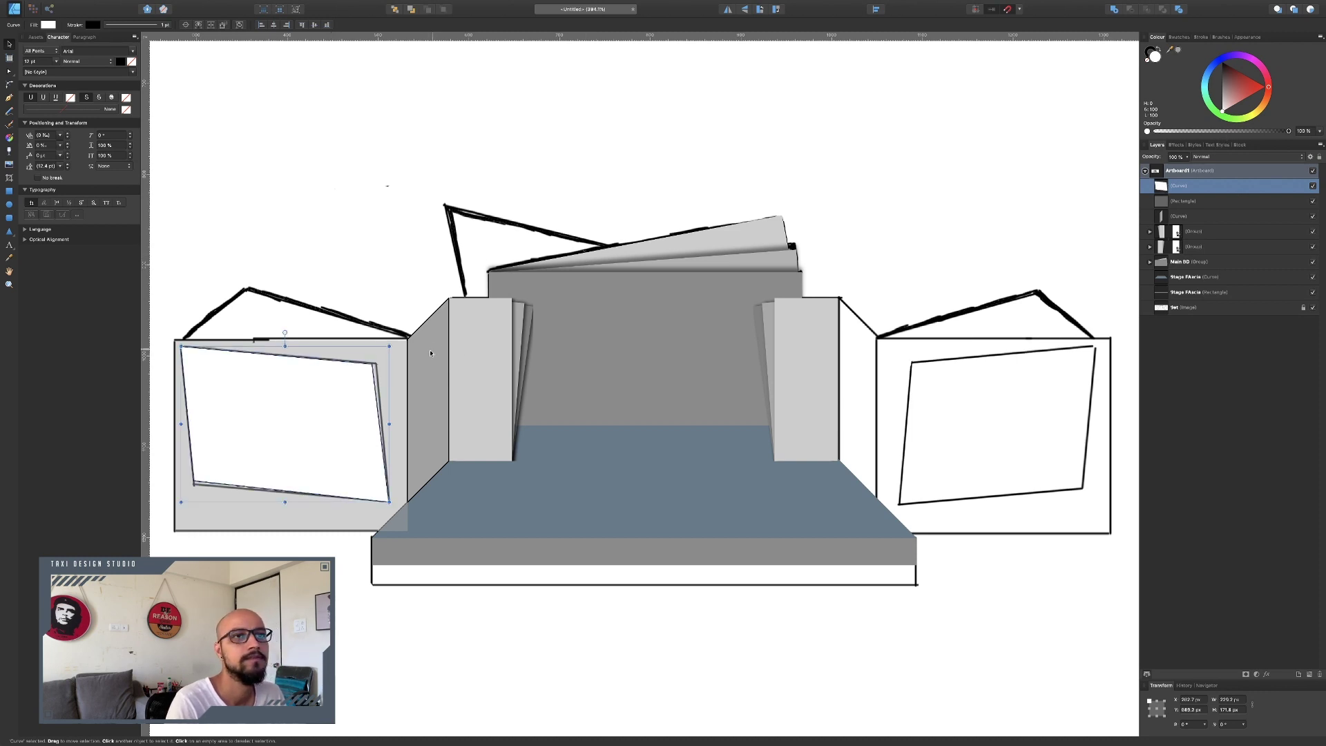
Restore the left wing rectangle's opacity to 100%
{"action": "left_click", "coordinate": [399, 368]}
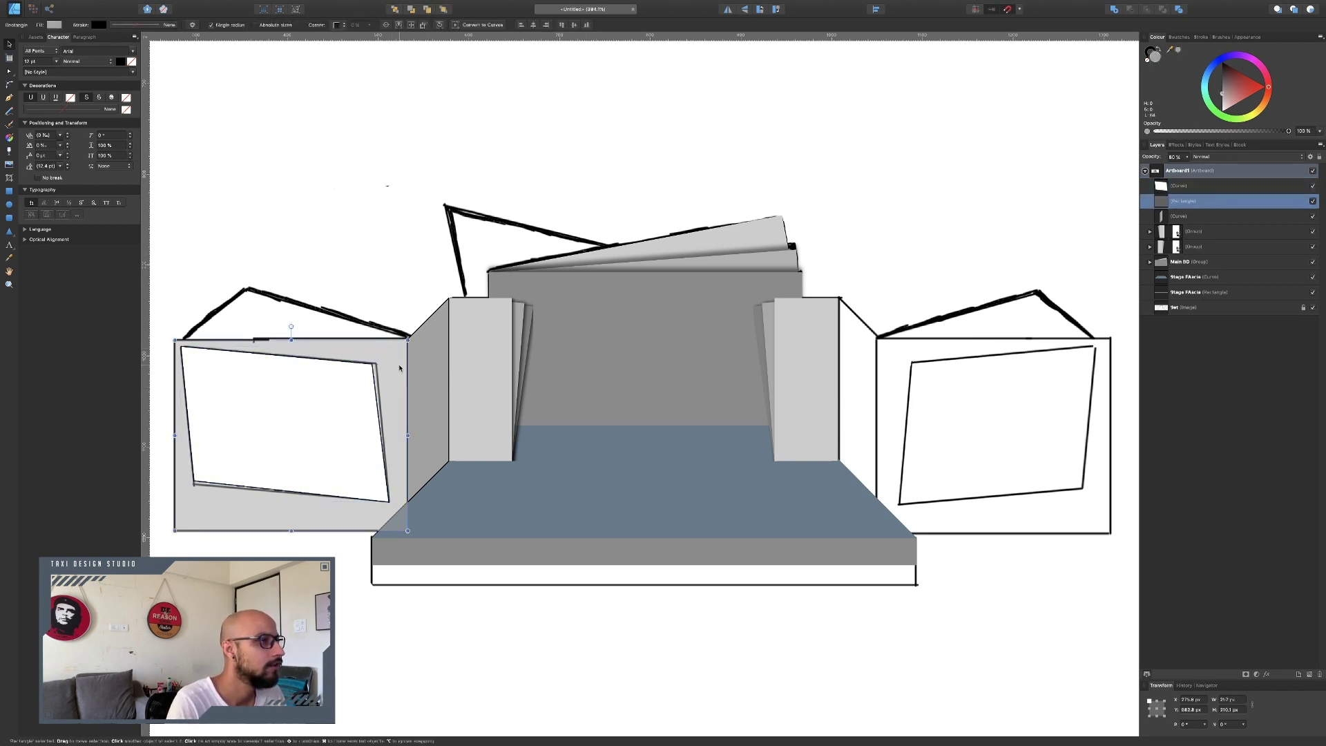
{"action": "left_click", "coordinate": [1186, 158]}
{"action": "left_click_drag", "start_coordinate": [1213, 166], "coordinate": [1229, 169]}
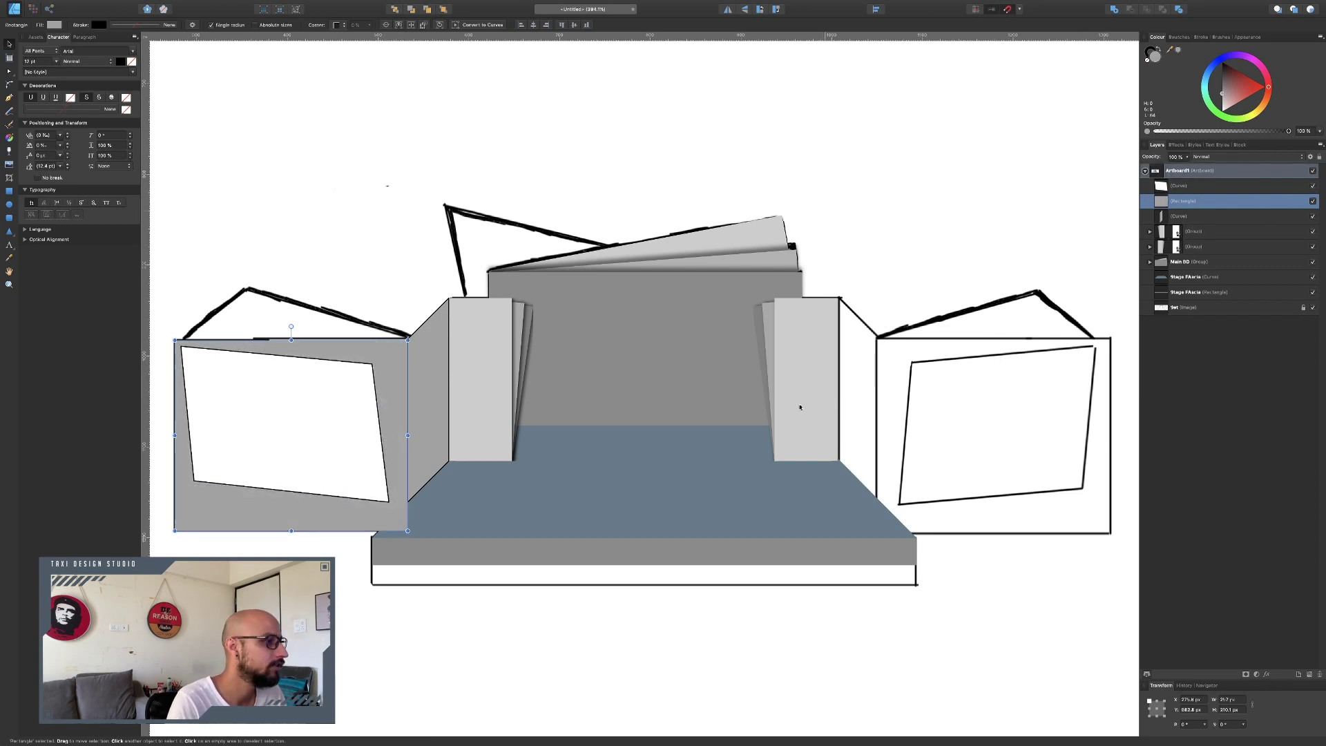
{"action": "left_click", "coordinate": [576, 675]}
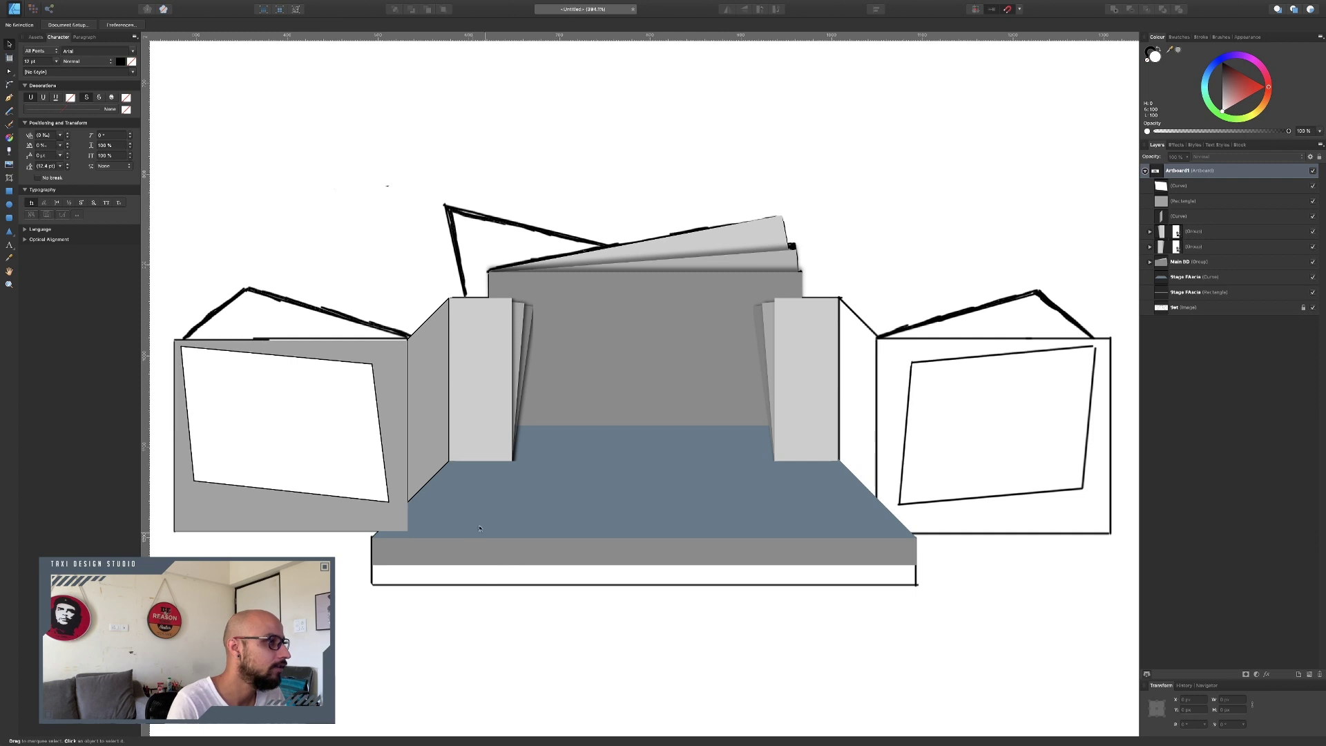
{"action": "left_click", "coordinate": [1186, 188]}
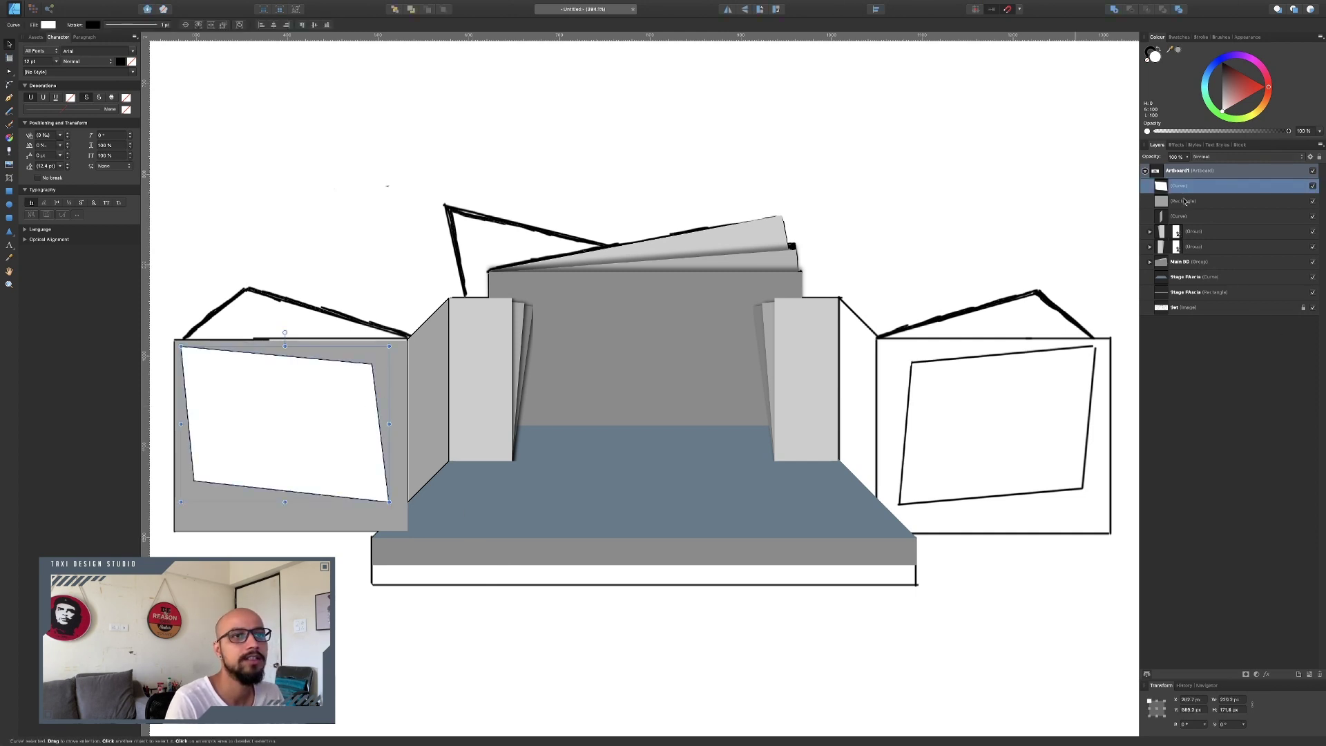
{"action": "left_click", "coordinate": [1185, 201], "text": "shift"}
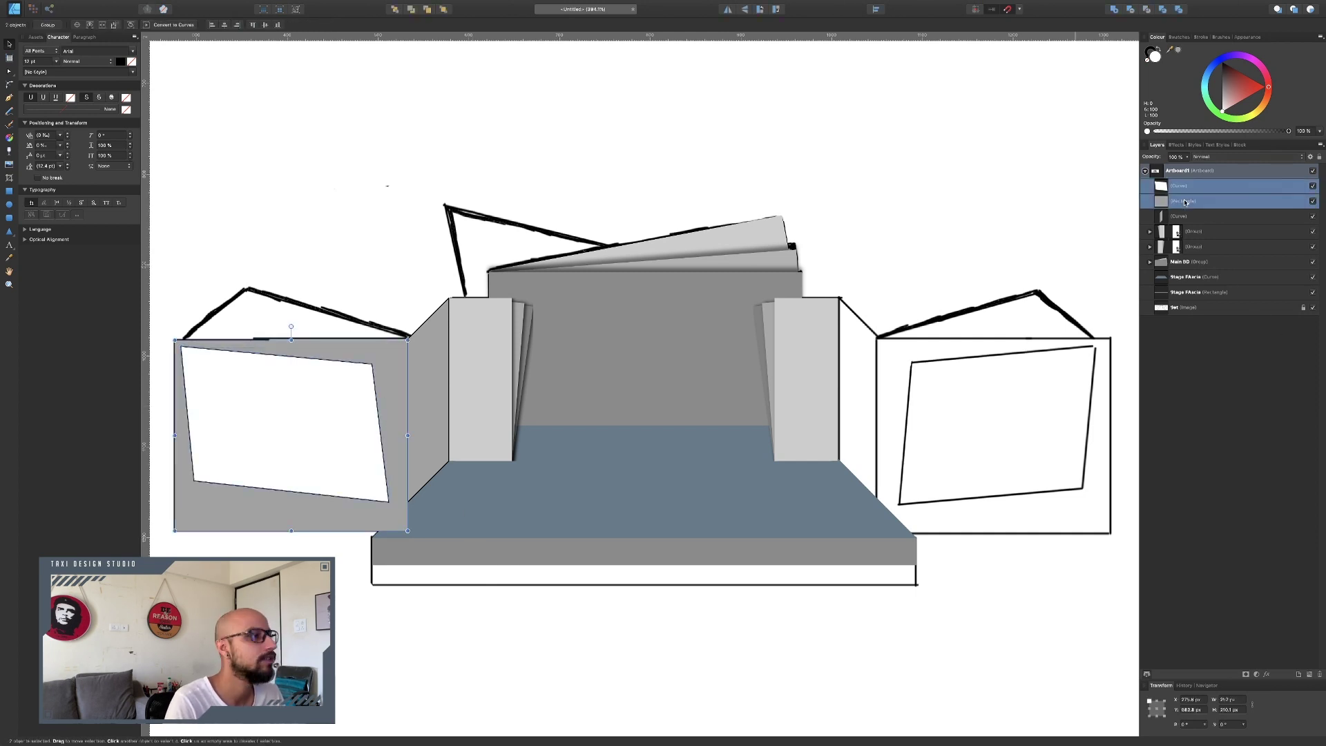
{"action": "left_click", "coordinate": [284, 184]}
Trace the triangular peak above the left wing as a closed shape with the Pen tool
{"action": "key", "text": "p"}
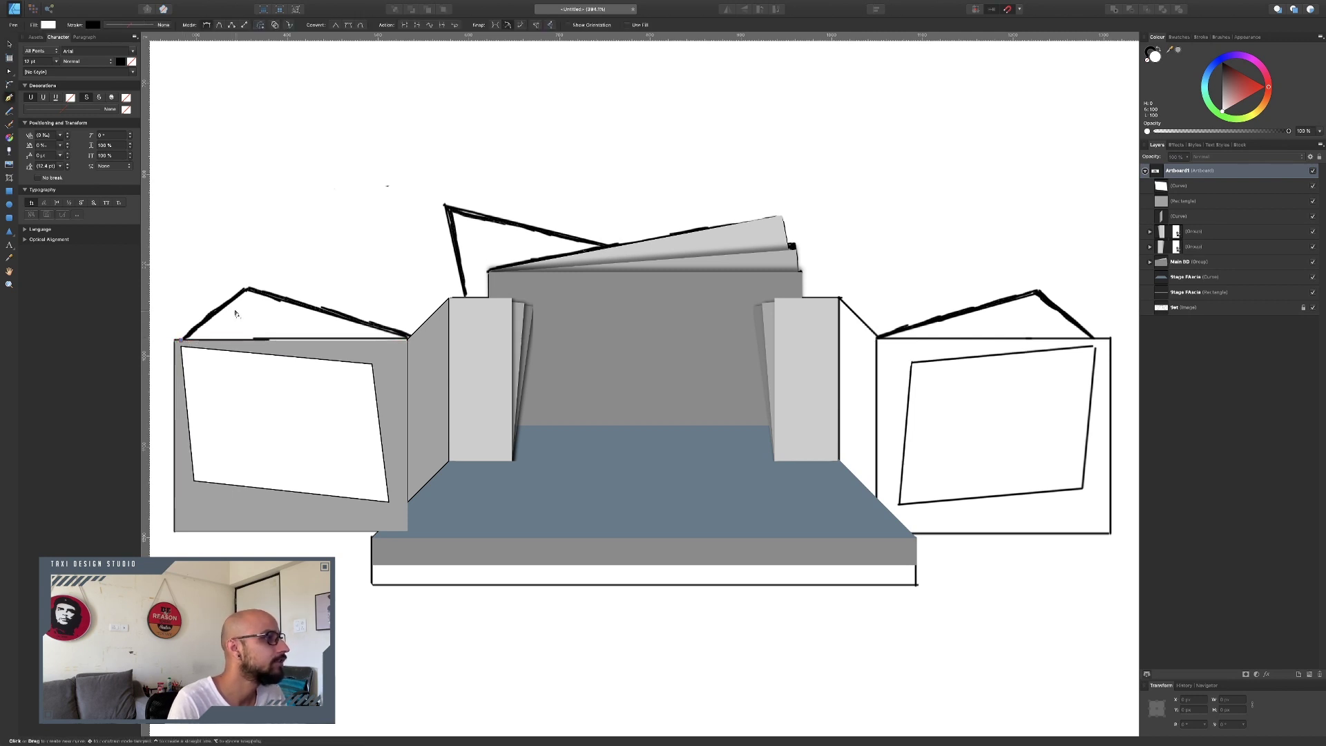
{"action": "left_click", "coordinate": [247, 290]}
{"action": "left_click", "coordinate": [407, 337]}
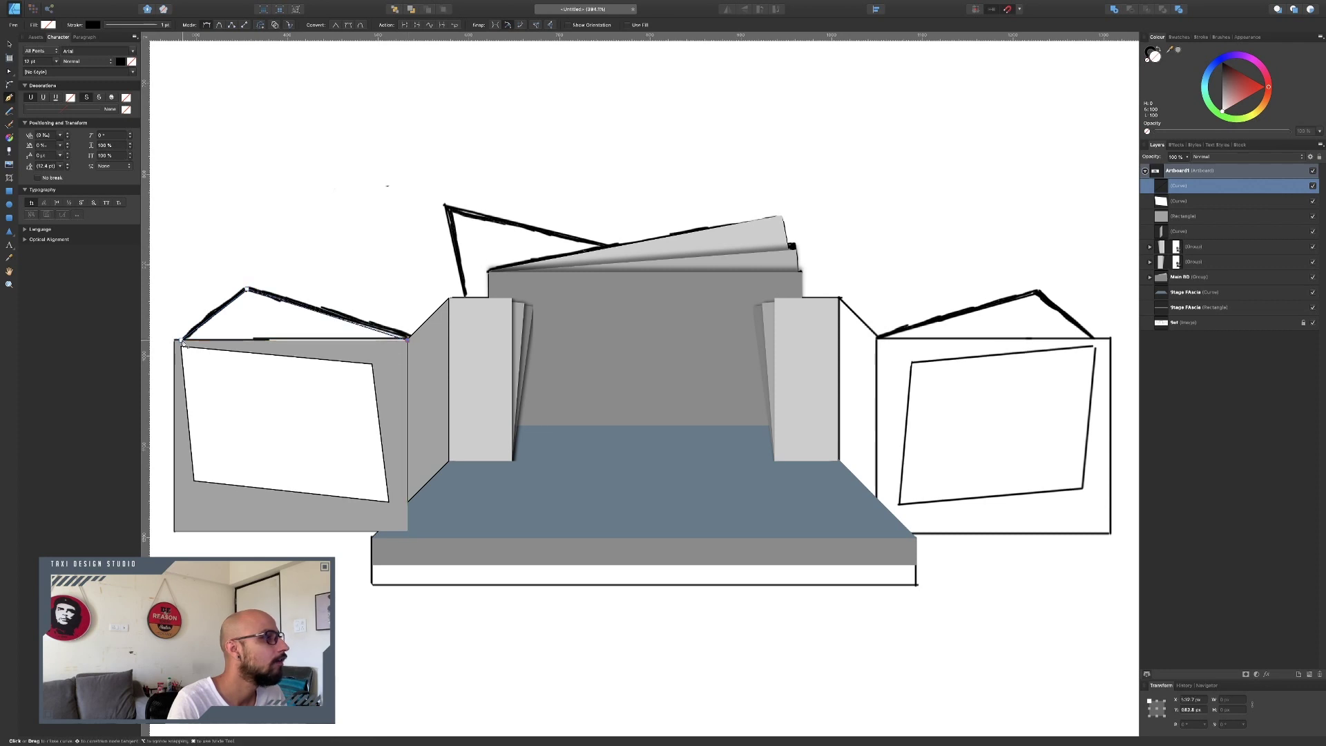
{"action": "left_click", "coordinate": [183, 342]}
Fill the triangular peak above the left wing with dark grey and remove its stroke
{"action": "left_click", "coordinate": [9, 43]}
{"action": "left_click_drag", "start_coordinate": [1224, 104], "coordinate": [1219, 76]}
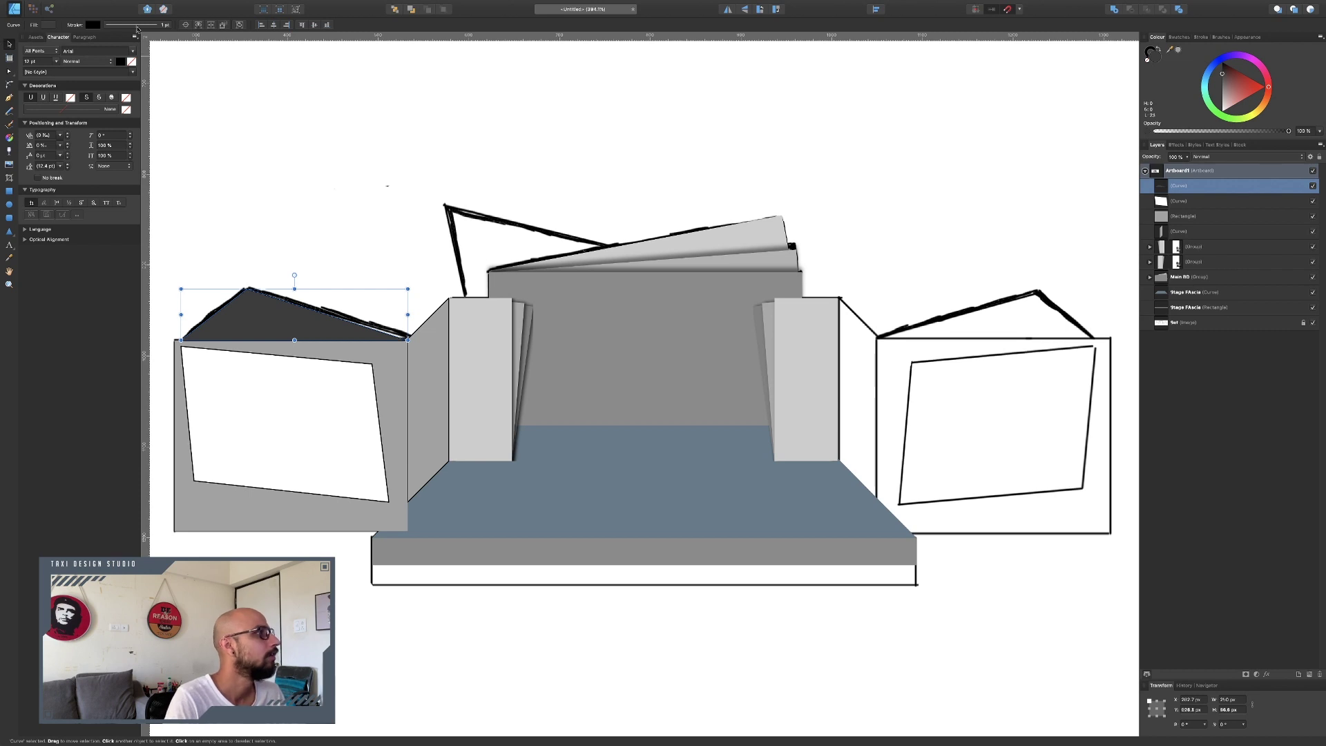
{"action": "left_click", "coordinate": [137, 27]}
{"action": "left_click", "coordinate": [108, 41]}
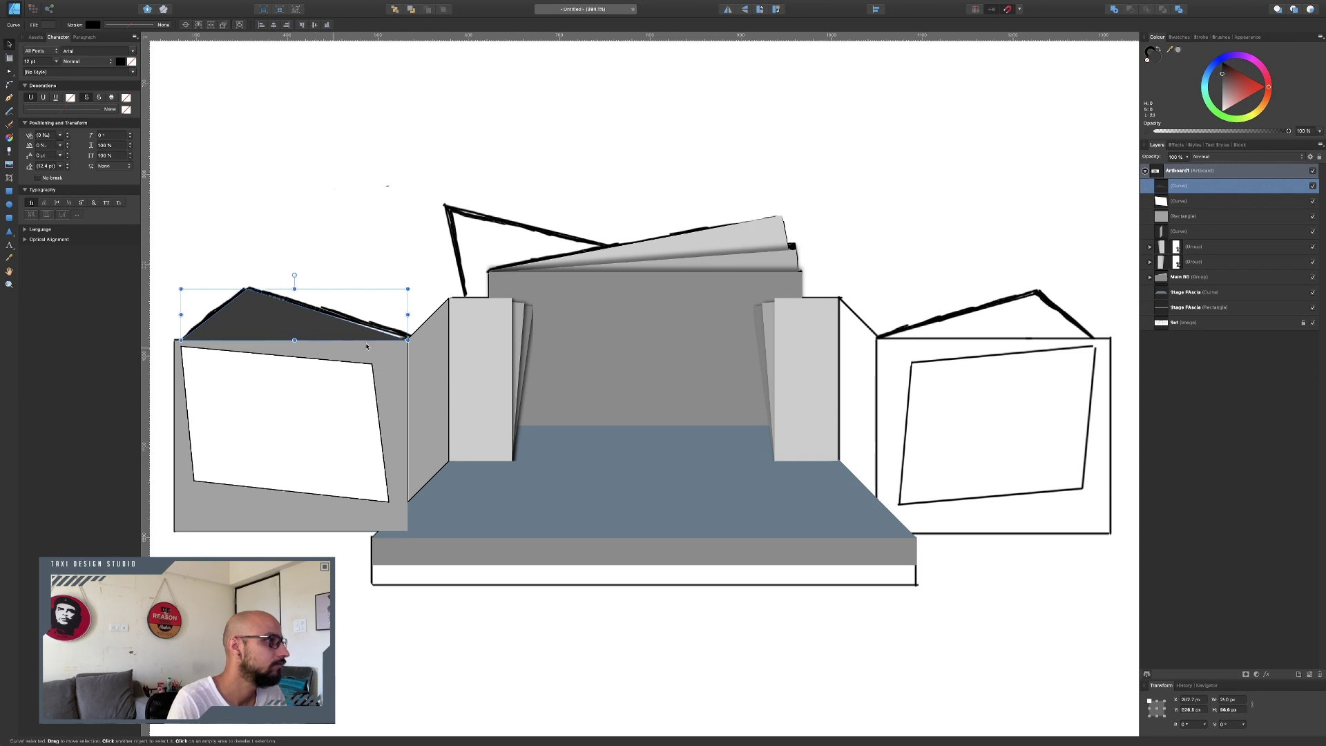
Add a black outer shadow at 71% opacity to the left wing rectangle, with a soft radius and a small offset
{"action": "left_click", "coordinate": [388, 358]}
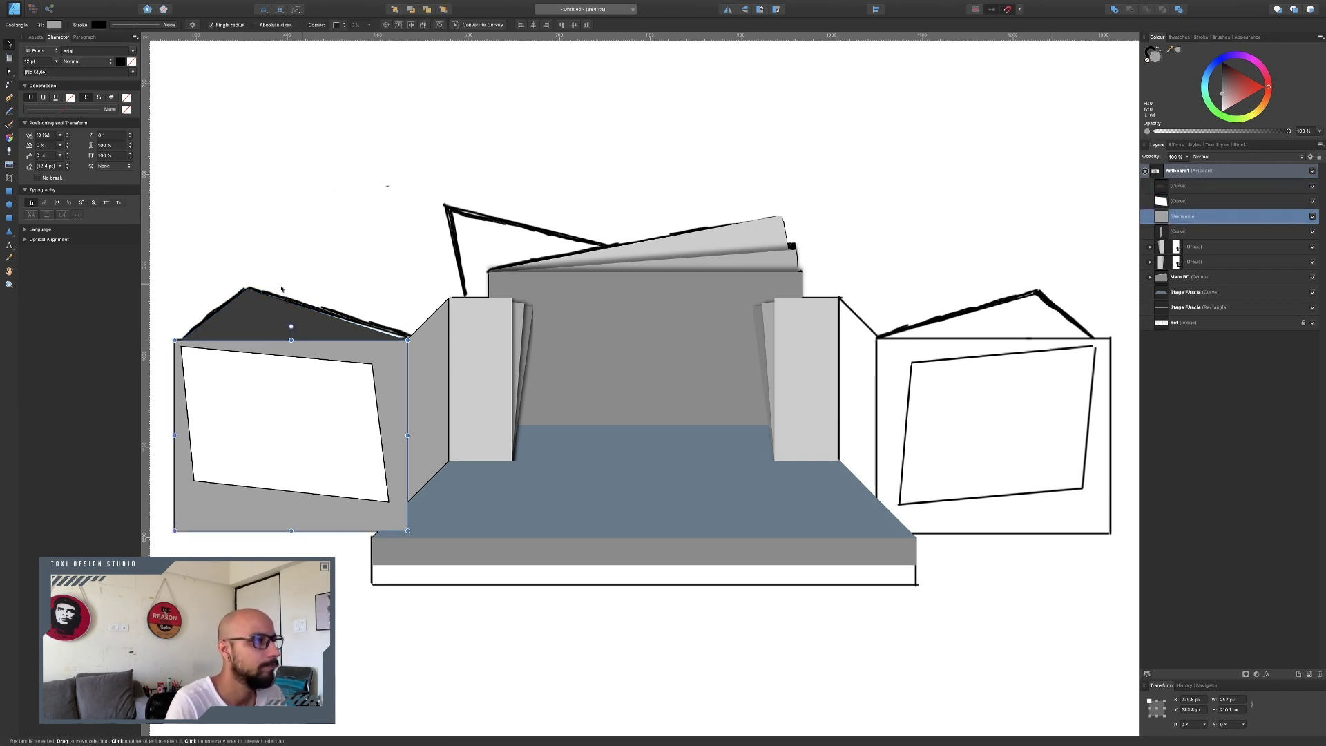
{"action": "left_click", "coordinate": [1176, 146]}
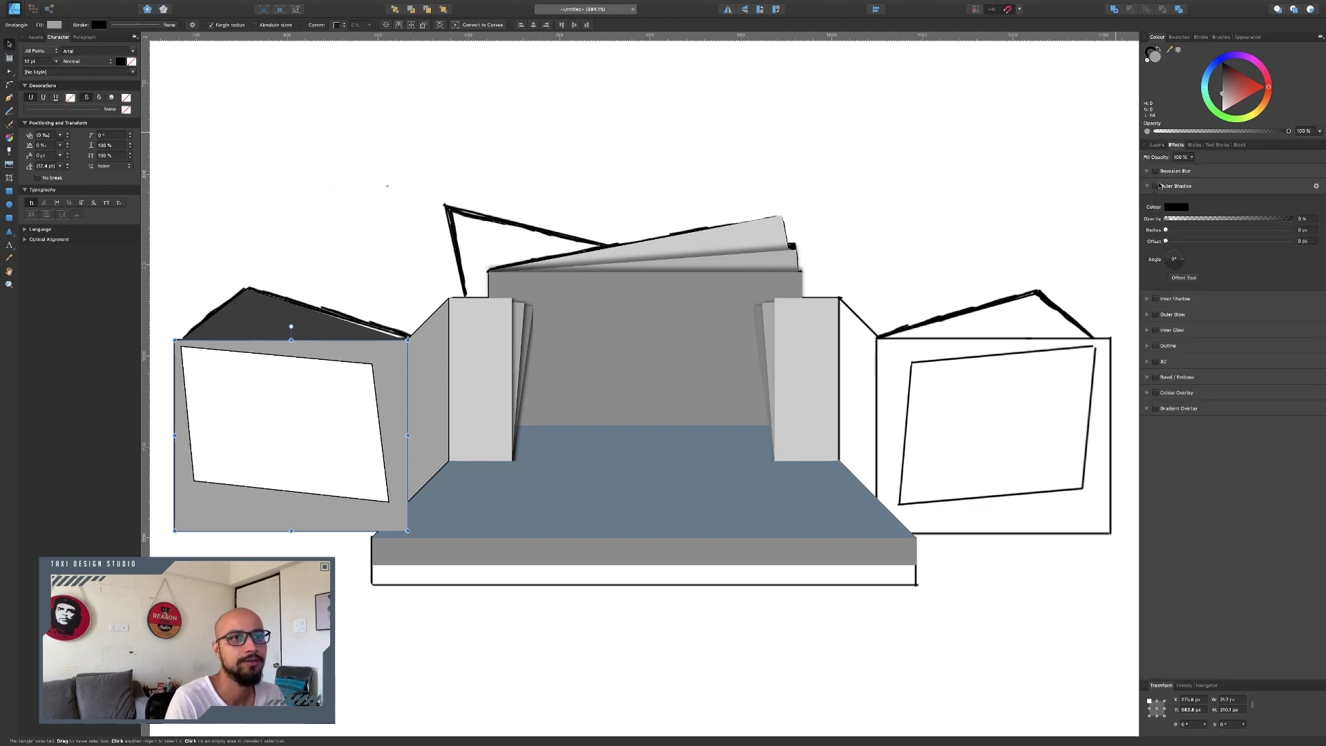
{"action": "left_click_drag", "start_coordinate": [1228, 218], "coordinate": [1254, 218]}
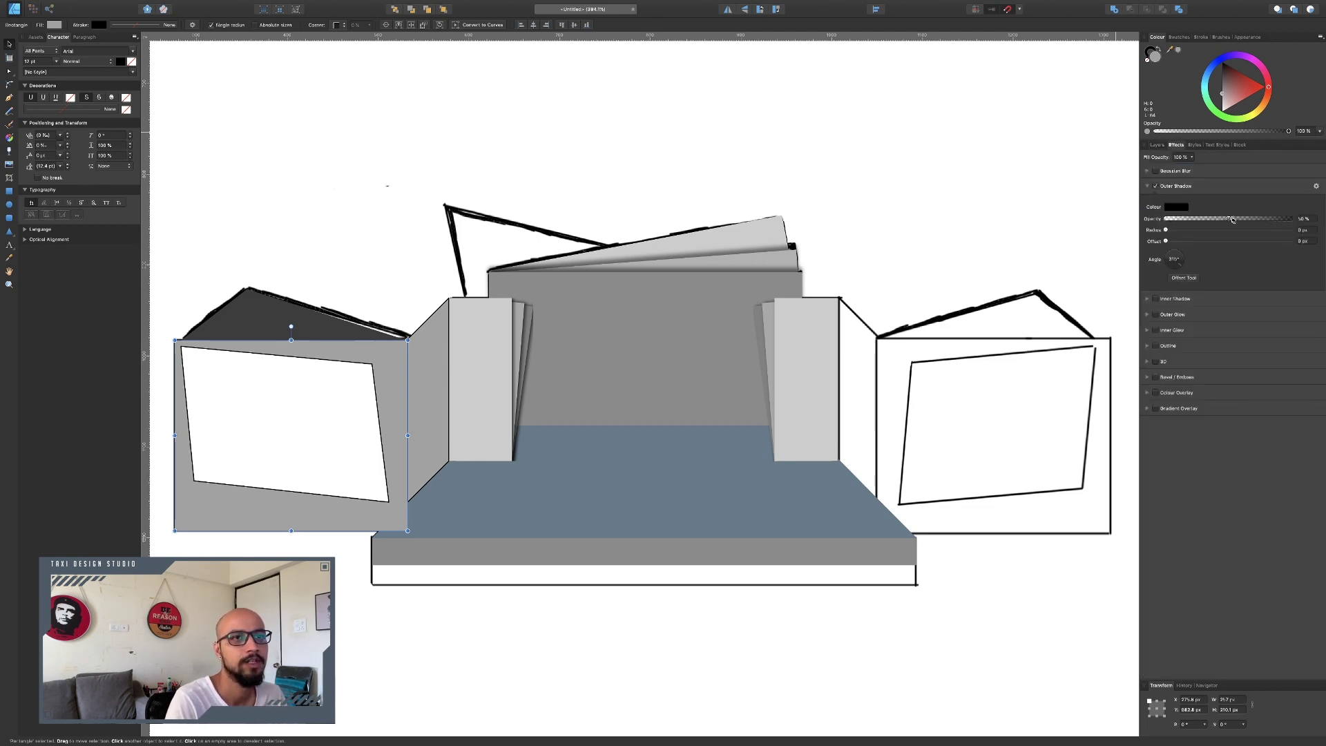
{"action": "mouse_move", "coordinate": [1165, 230]}
{"action": "left_mouse_down"}
{"action": "mouse_move", "coordinate": [1234, 230]}
{"action": "mouse_move", "coordinate": [1176, 267]}
{"action": "mouse_move", "coordinate": [1179, 241]}
{"action": "left_mouse_up"}
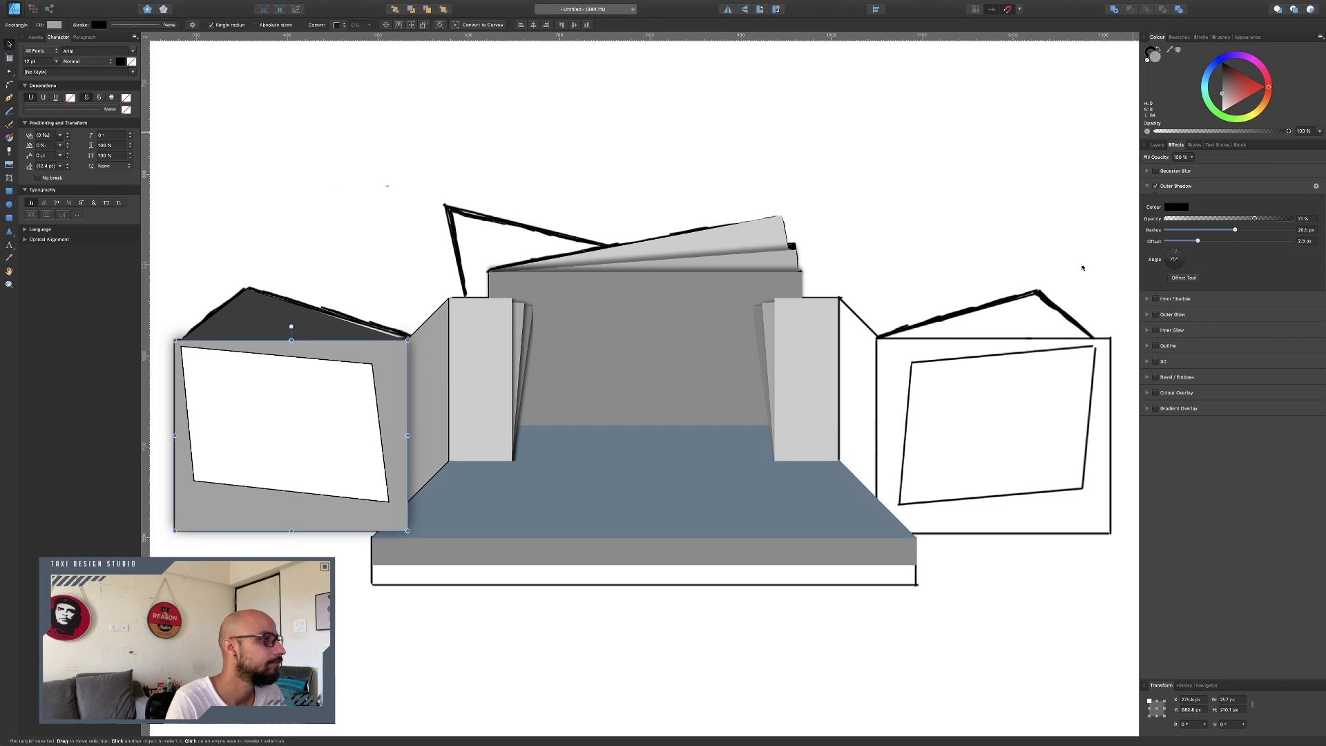
Lighten the triangular peak's fill to mid grey and move its layer below the left wing rectangle
{"action": "left_click", "coordinate": [287, 305]}
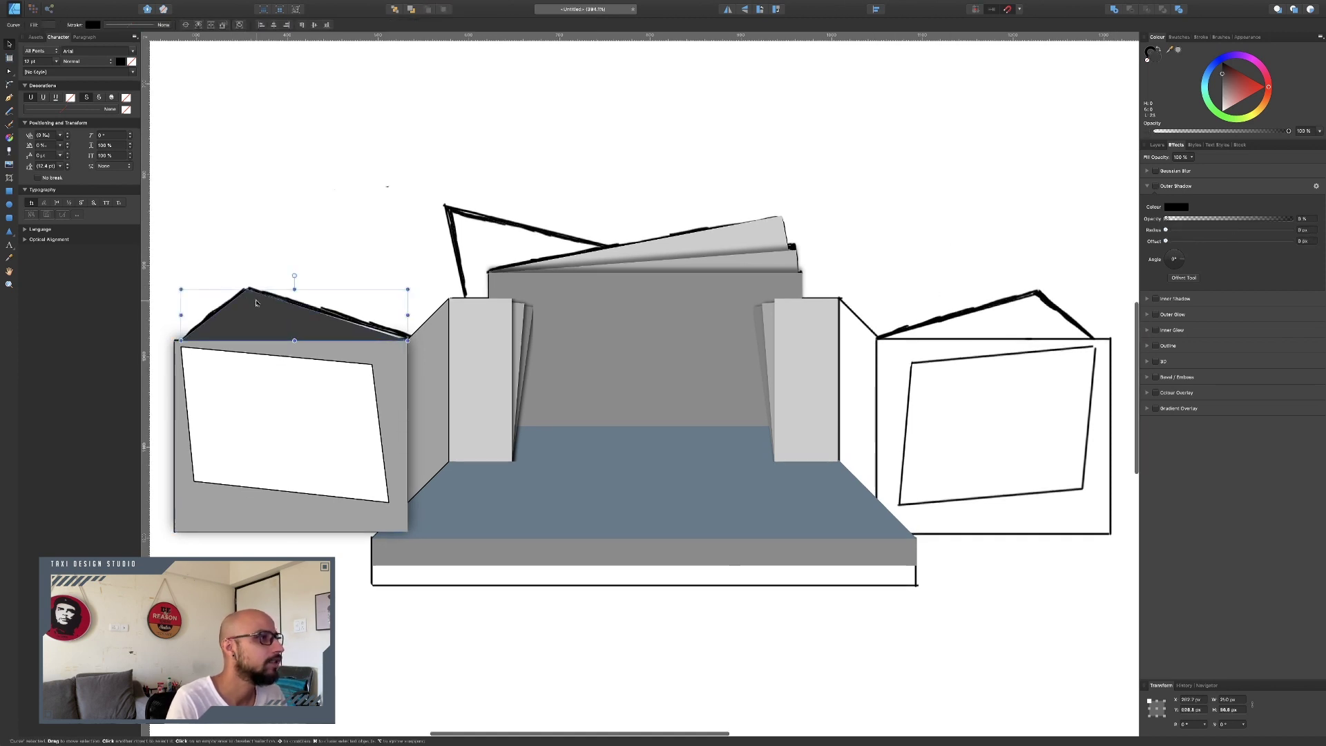
{"action": "left_click_drag", "start_coordinate": [1224, 91], "coordinate": [1221, 115]}
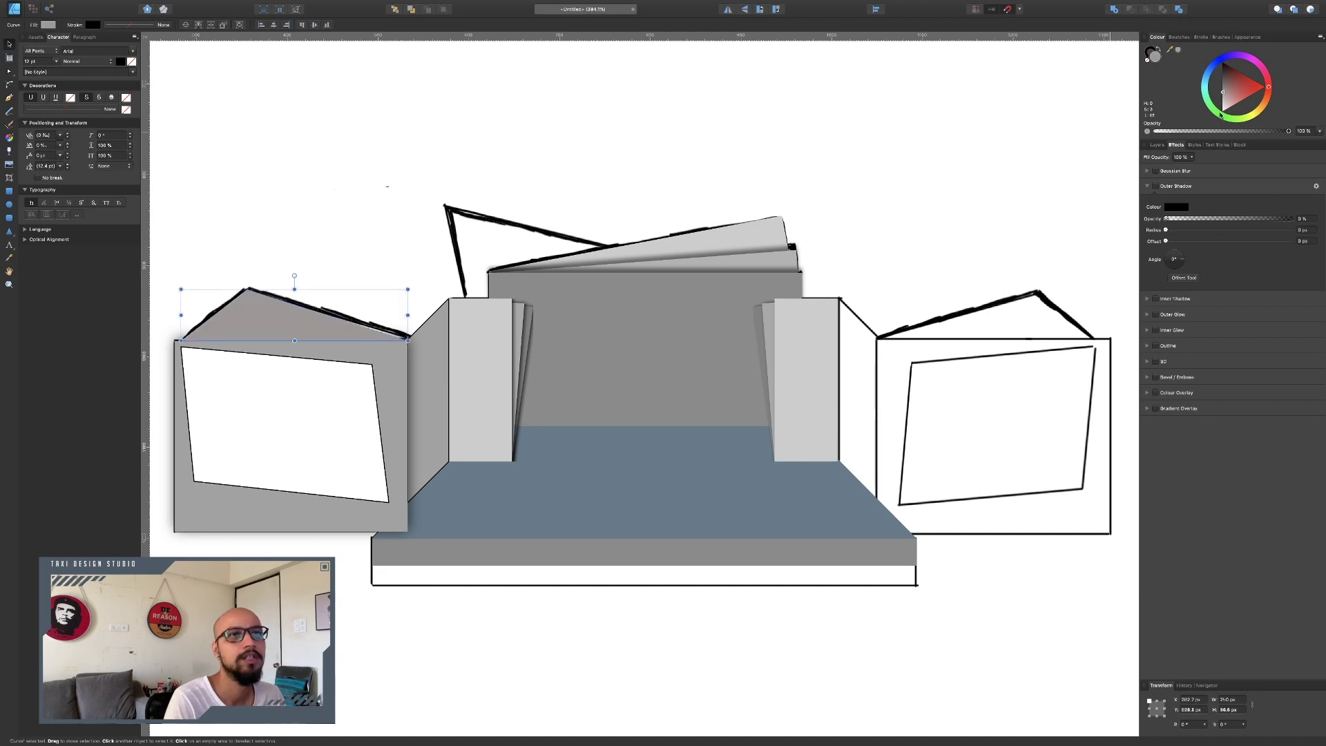
{"action": "left_click", "coordinate": [1157, 145]}
{"action": "left_click_drag", "start_coordinate": [1178, 190], "coordinate": [1161, 220]}
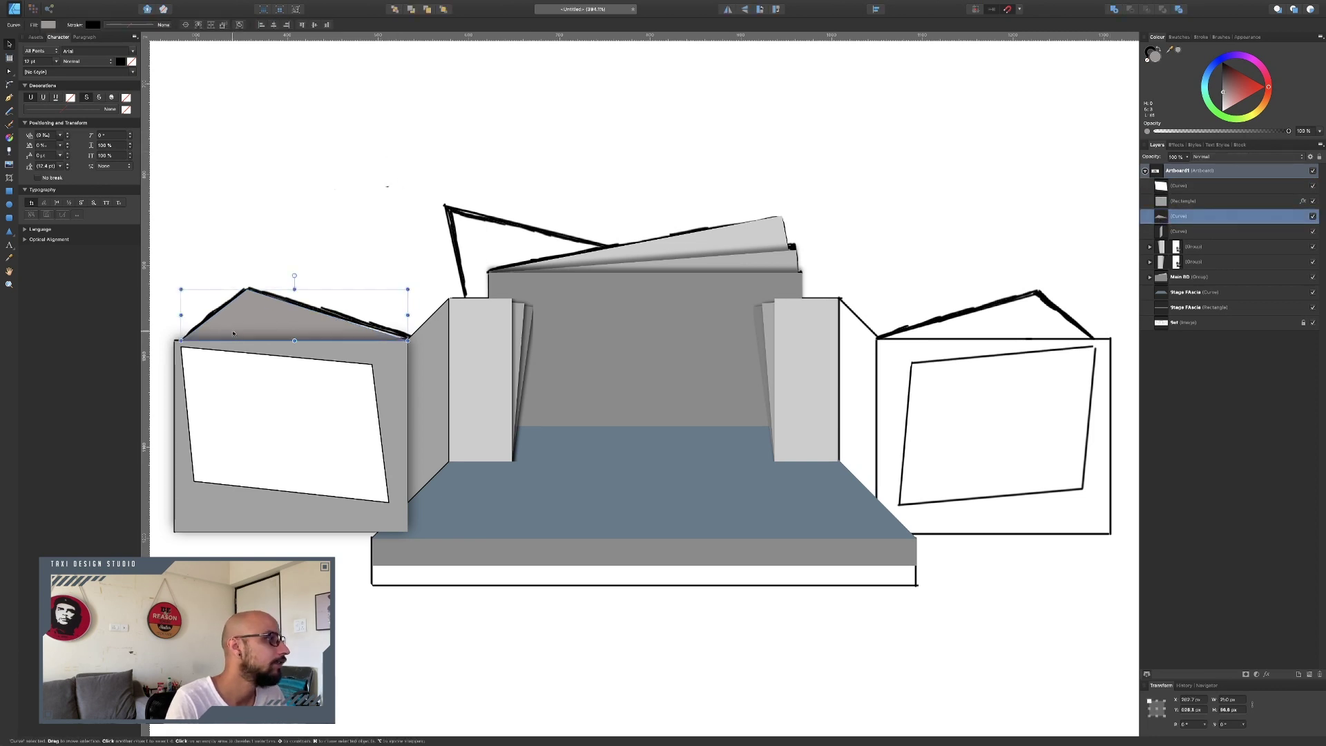
Extend the peak's lower-left node to the left wing rectangle's upper-left corner and darken the peak's grey fill
{"action": "double_click", "coordinate": [234, 330]}
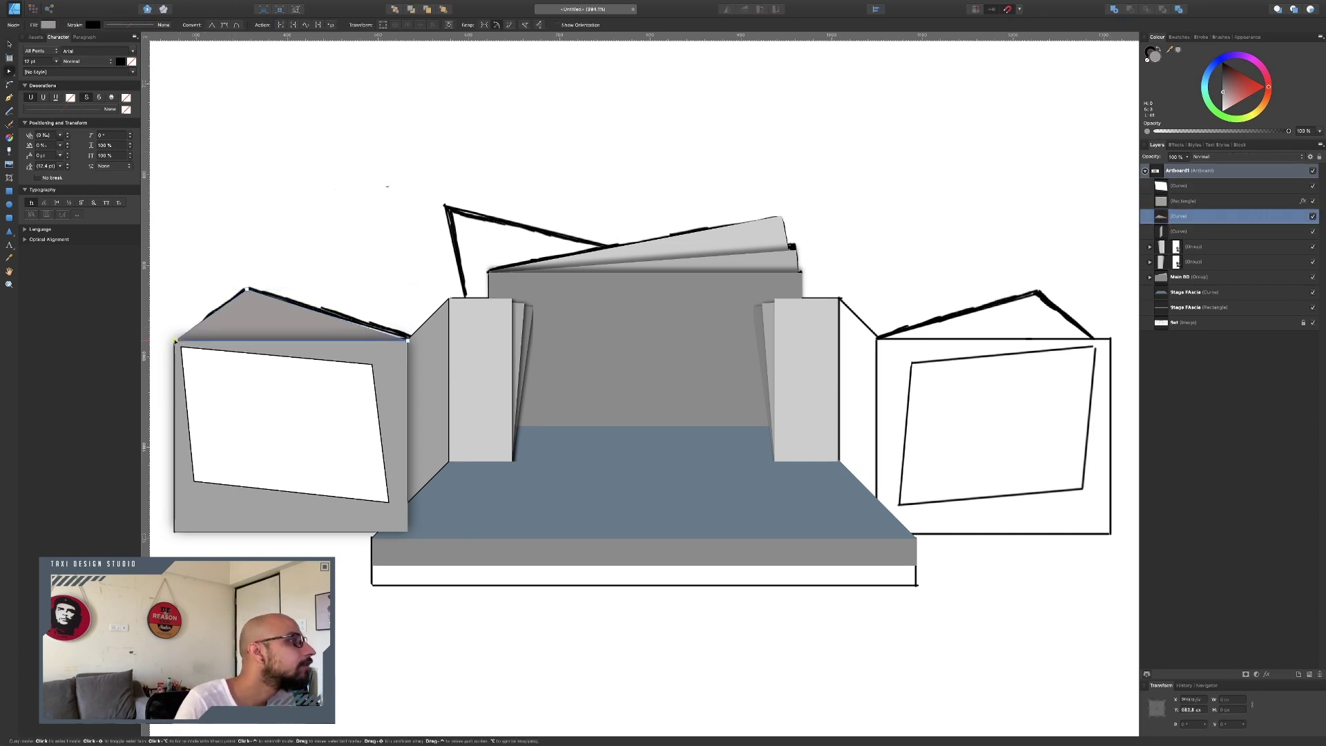
{"action": "key", "text": "Escape"}
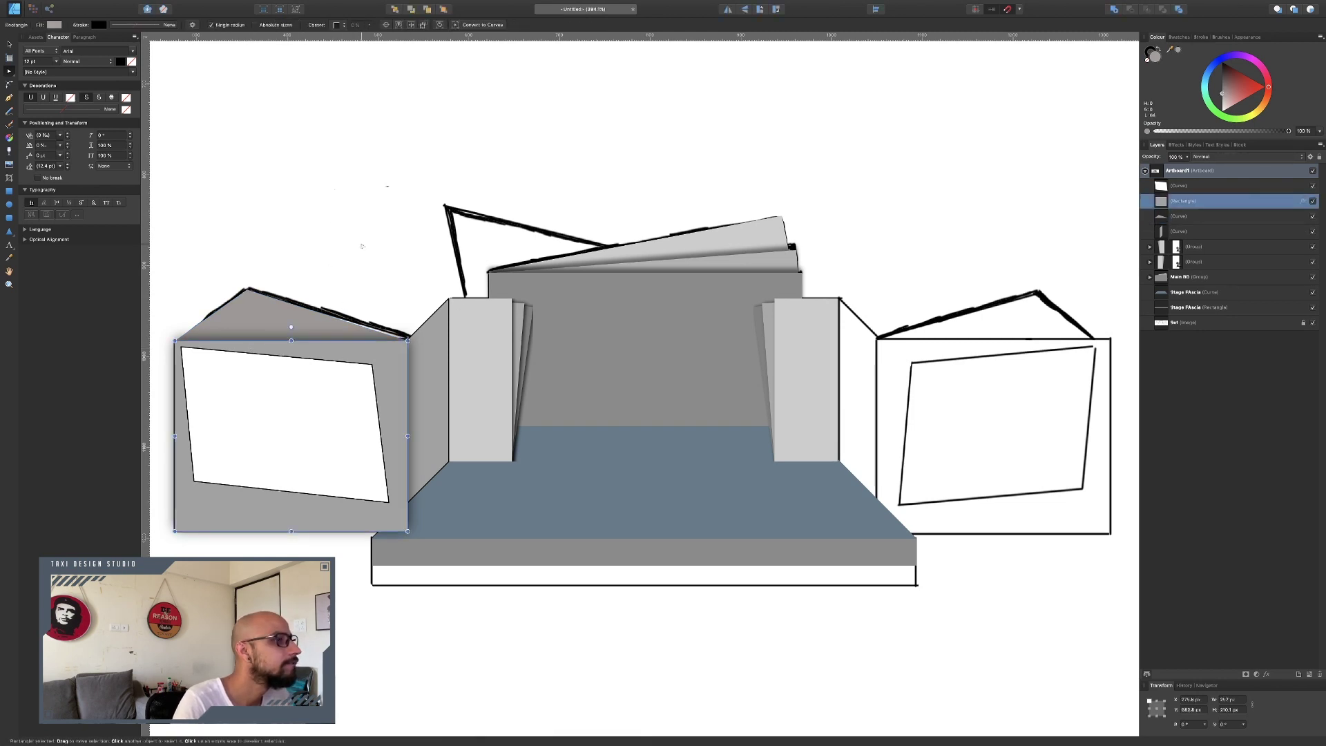
{"action": "left_click", "coordinate": [290, 321]}
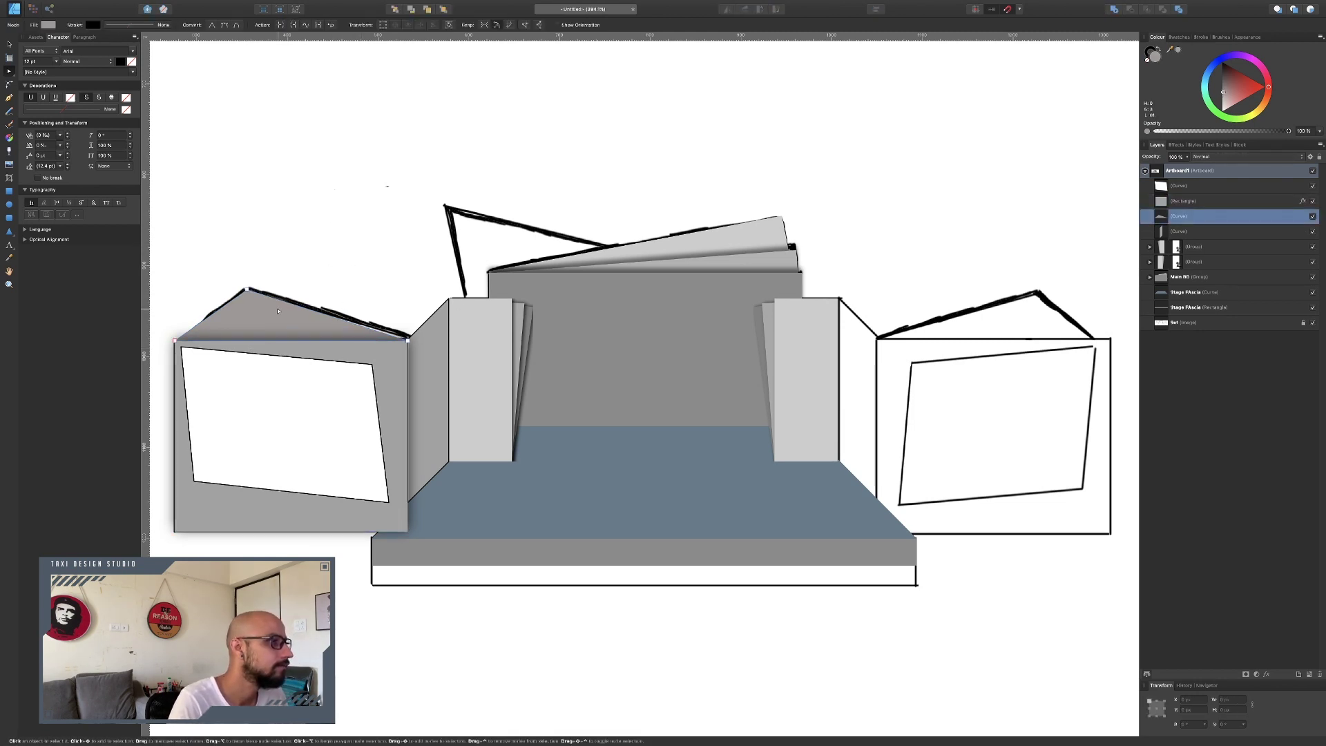
{"action": "key", "text": "v"}
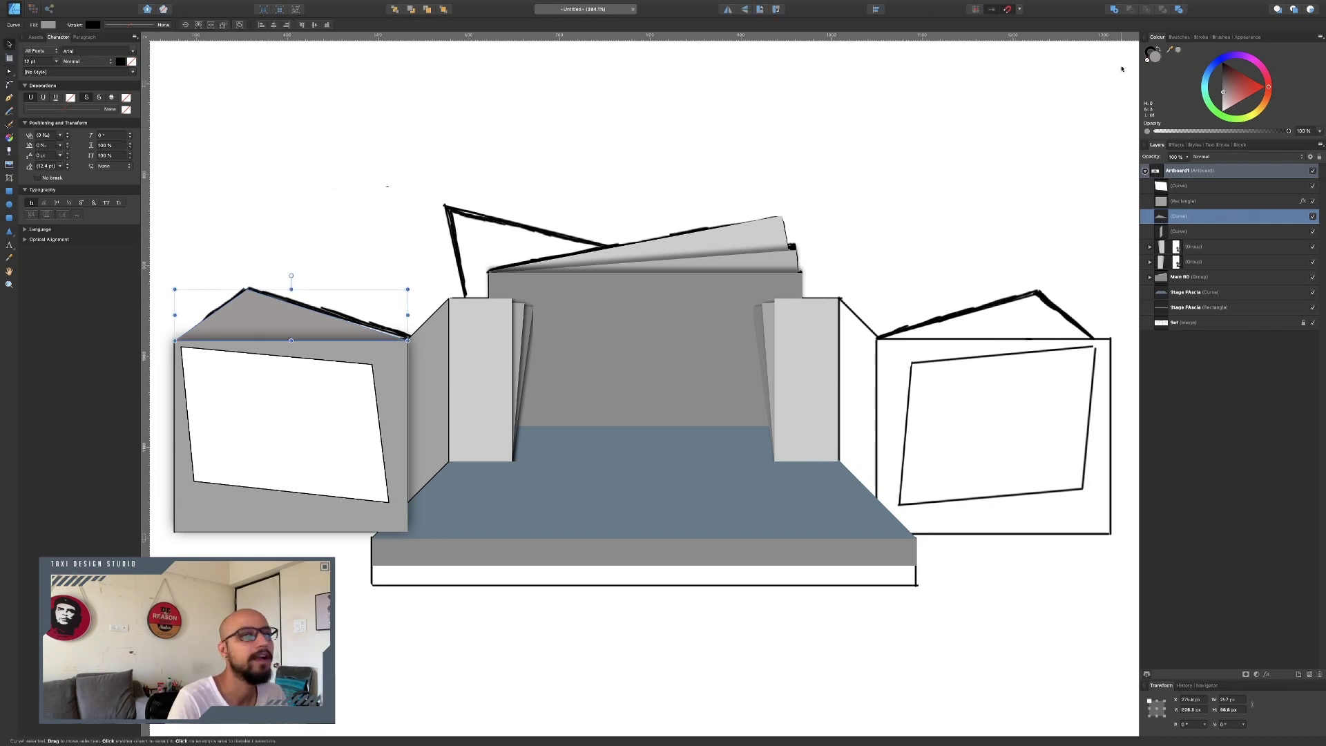
{"action": "mouse_move", "coordinate": [1226, 97]}
{"action": "left_mouse_down"}
{"action": "mouse_move", "coordinate": [1216, 111]}
{"action": "mouse_move", "coordinate": [1214, 84]}
{"action": "left_mouse_up"}
{"action": "left_click", "coordinate": [686, 153]}
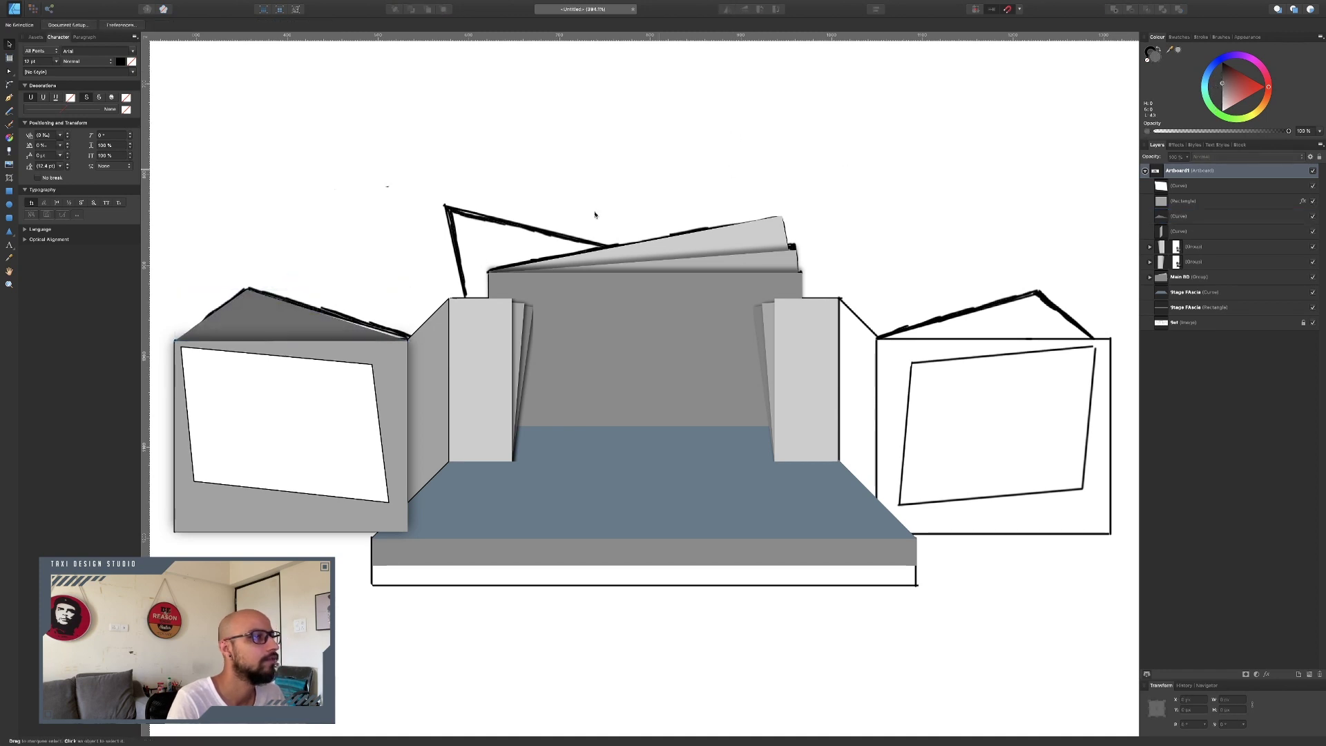
Group the left wing's white screen, grey rectangle and triangular peak, and name the group Side Screen
{"action": "left_click", "coordinate": [338, 358]}
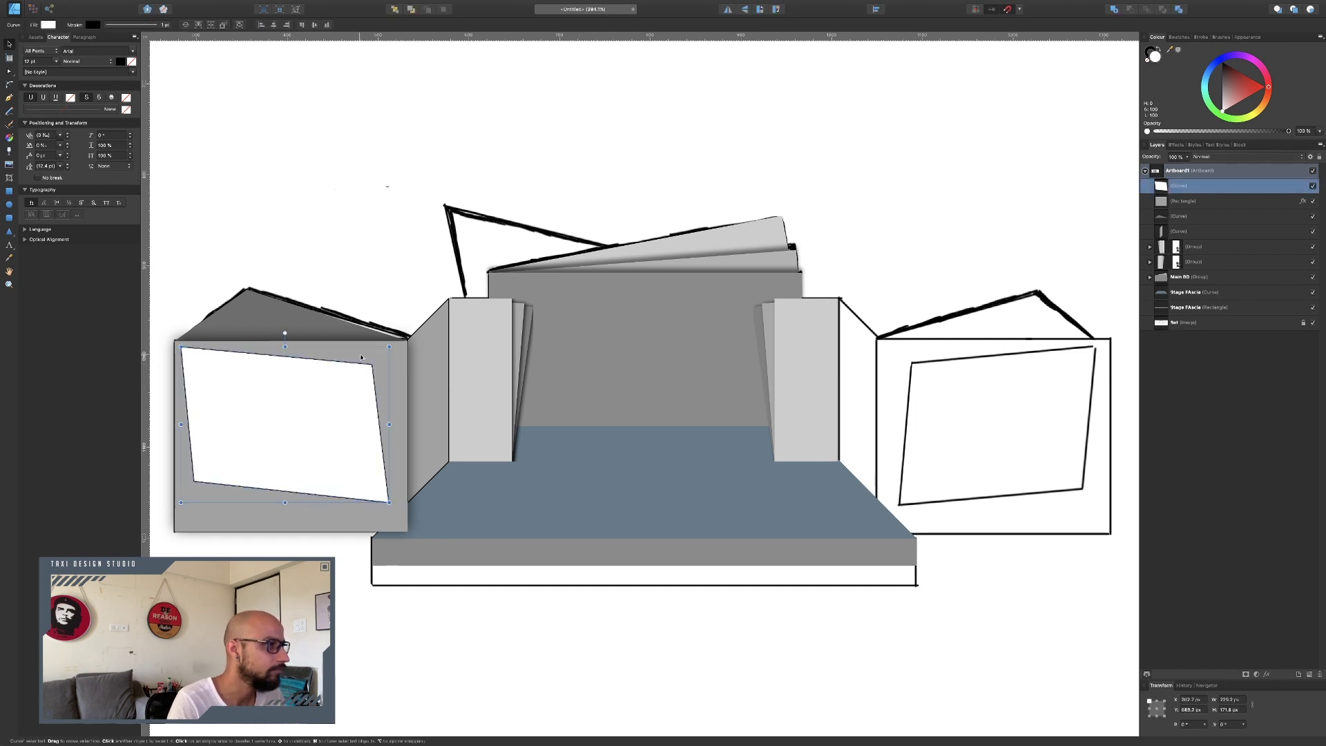
{"action": "left_click", "coordinate": [401, 356], "text": "shift"}
{"action": "left_click", "coordinate": [300, 316], "text": "shift"}
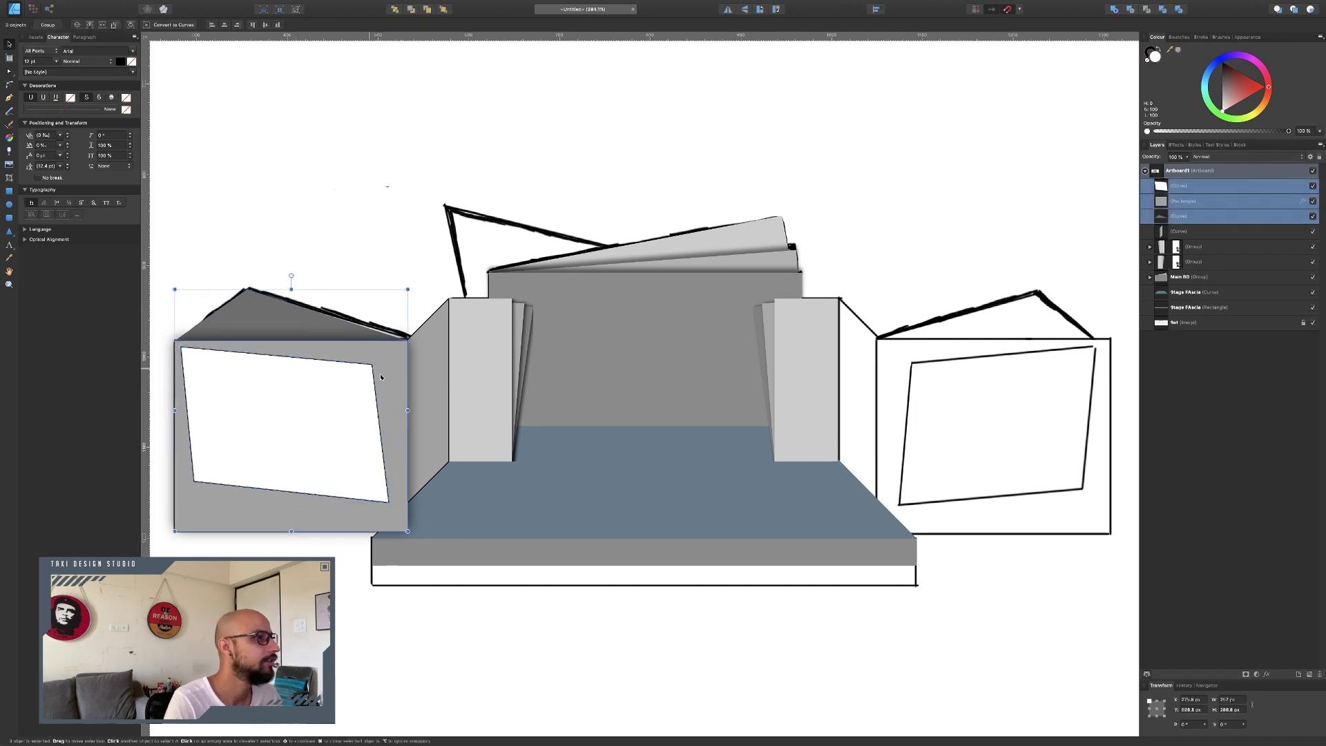
{"action": "key", "text": "ctrl+g"}
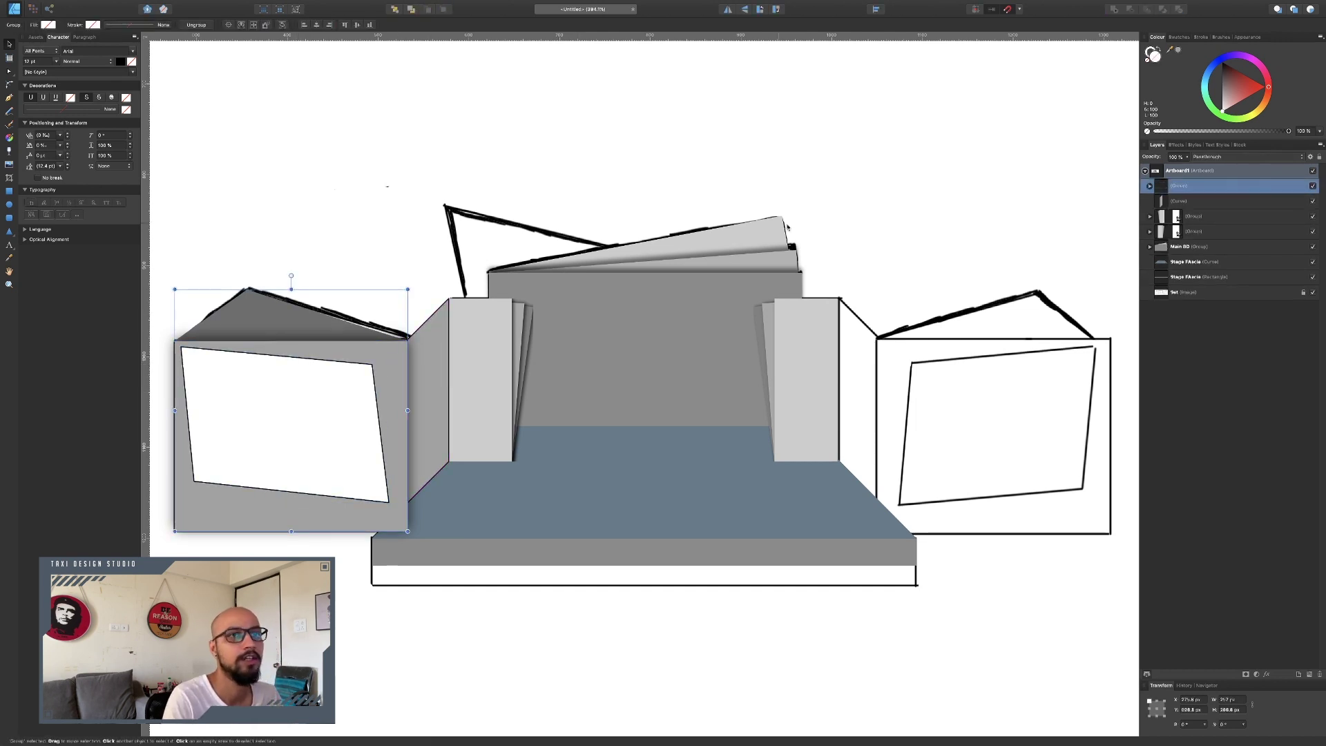
{"action": "double_click", "coordinate": [1178, 188]}
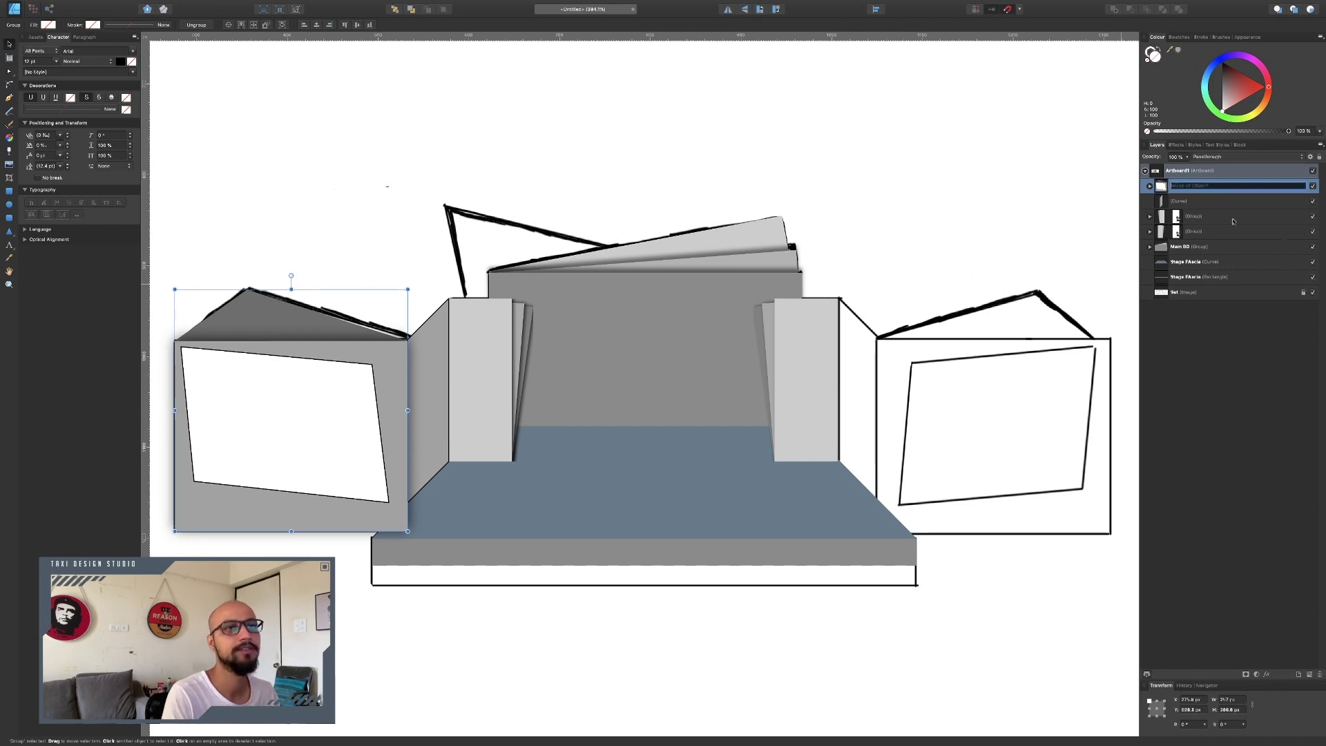
{"action": "type", "text": "L"}
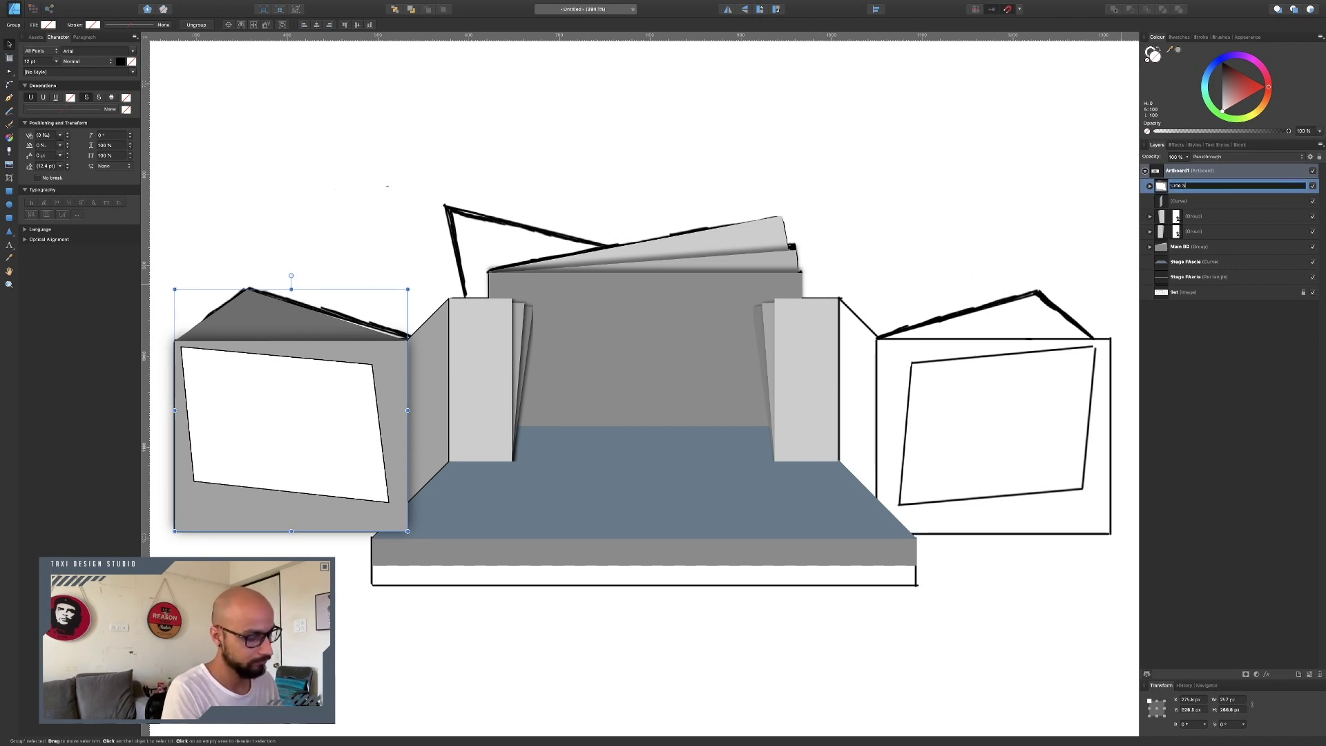
{"action": "key", "text": "Return"}
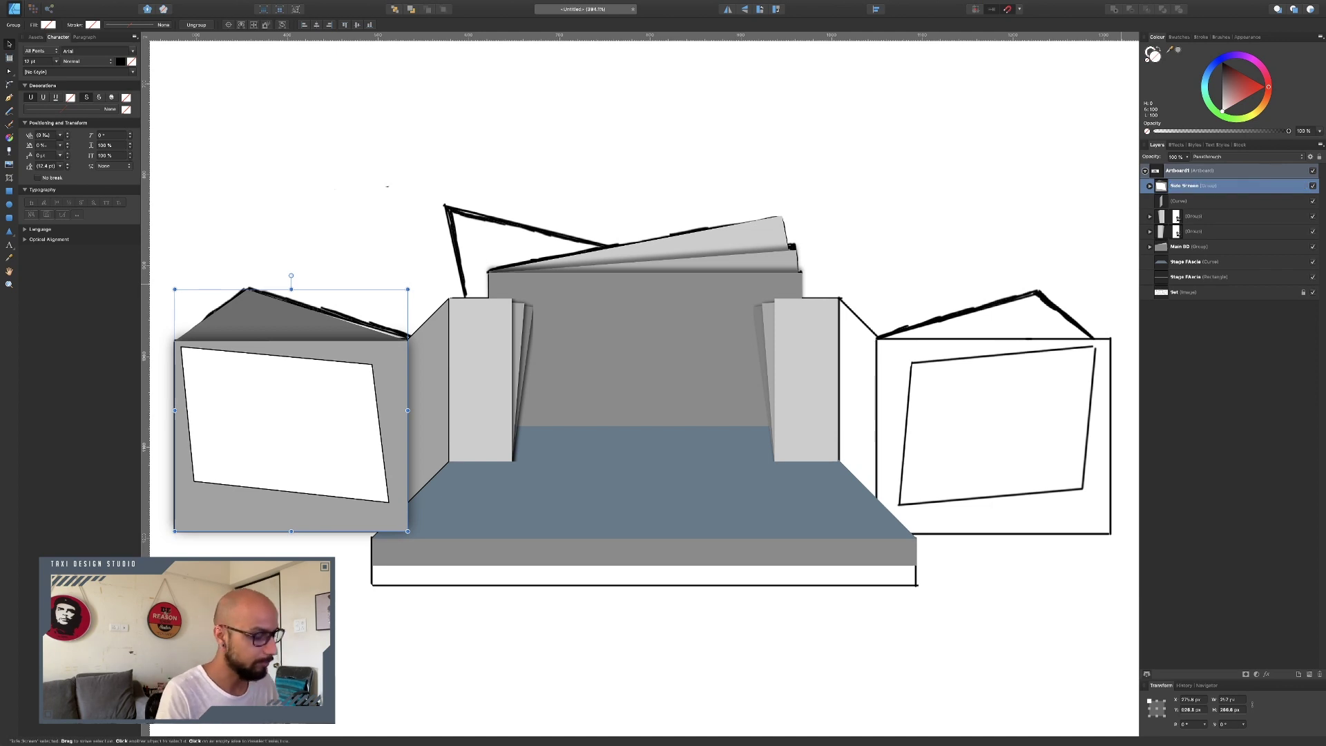
Duplicate the Side Screen group, flip the copy horizontally and place it over the right wing of the sketch
{"action": "key", "text": "super+j"}
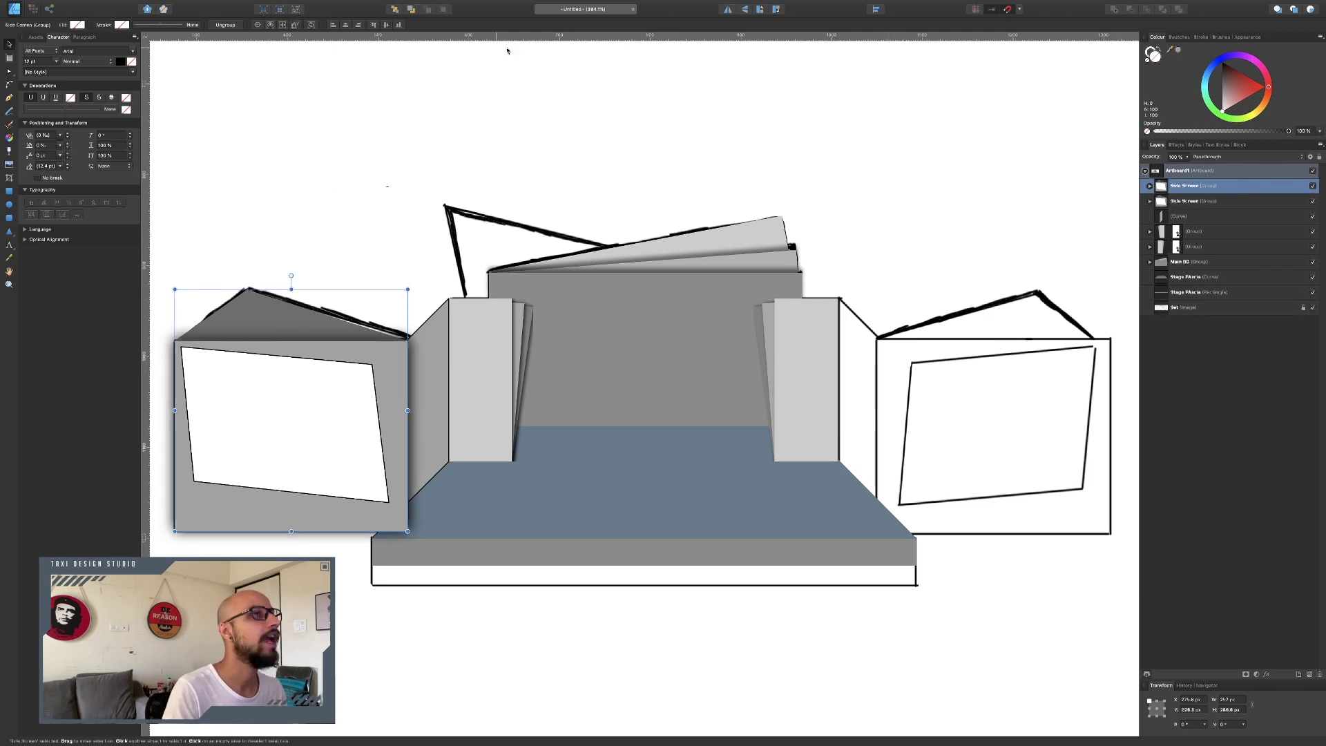
{"action": "left_click", "coordinate": [730, 11]}
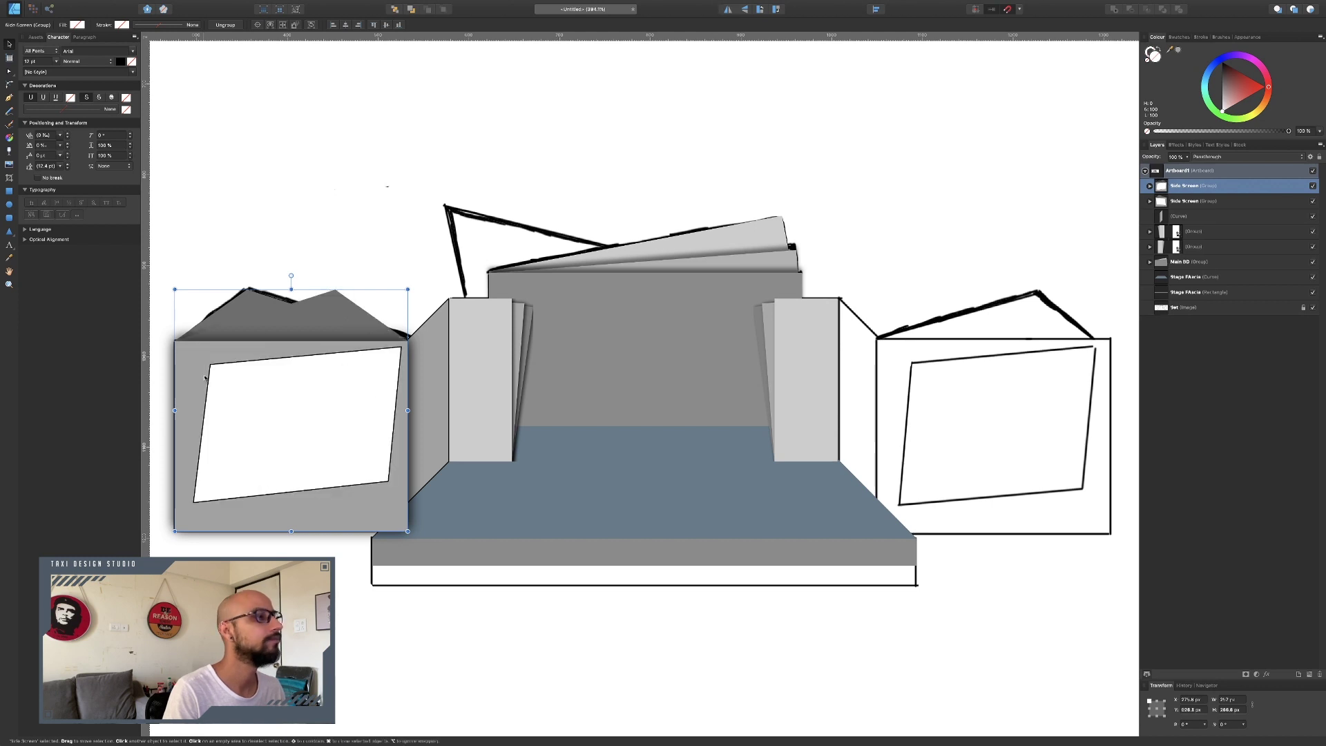
{"action": "left_click_drag", "start_coordinate": [284, 394], "coordinate": [985, 415]}
Rename the slanted panel beside the left wing as Side Closing Panel
{"action": "left_click", "coordinate": [428, 338]}
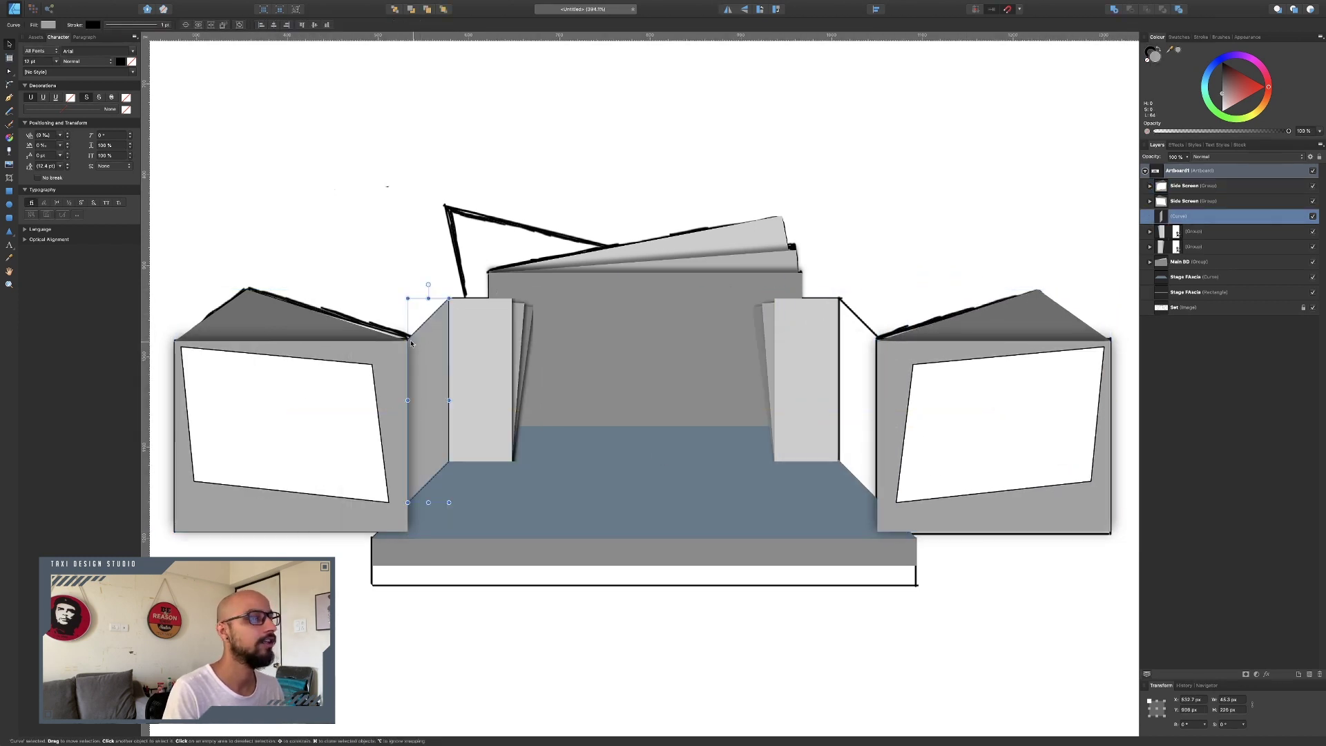
{"action": "double_click", "coordinate": [1180, 217]}
{"action": "type", "text": "Side Closing Panel"}
{"action": "key", "text": "Return"}
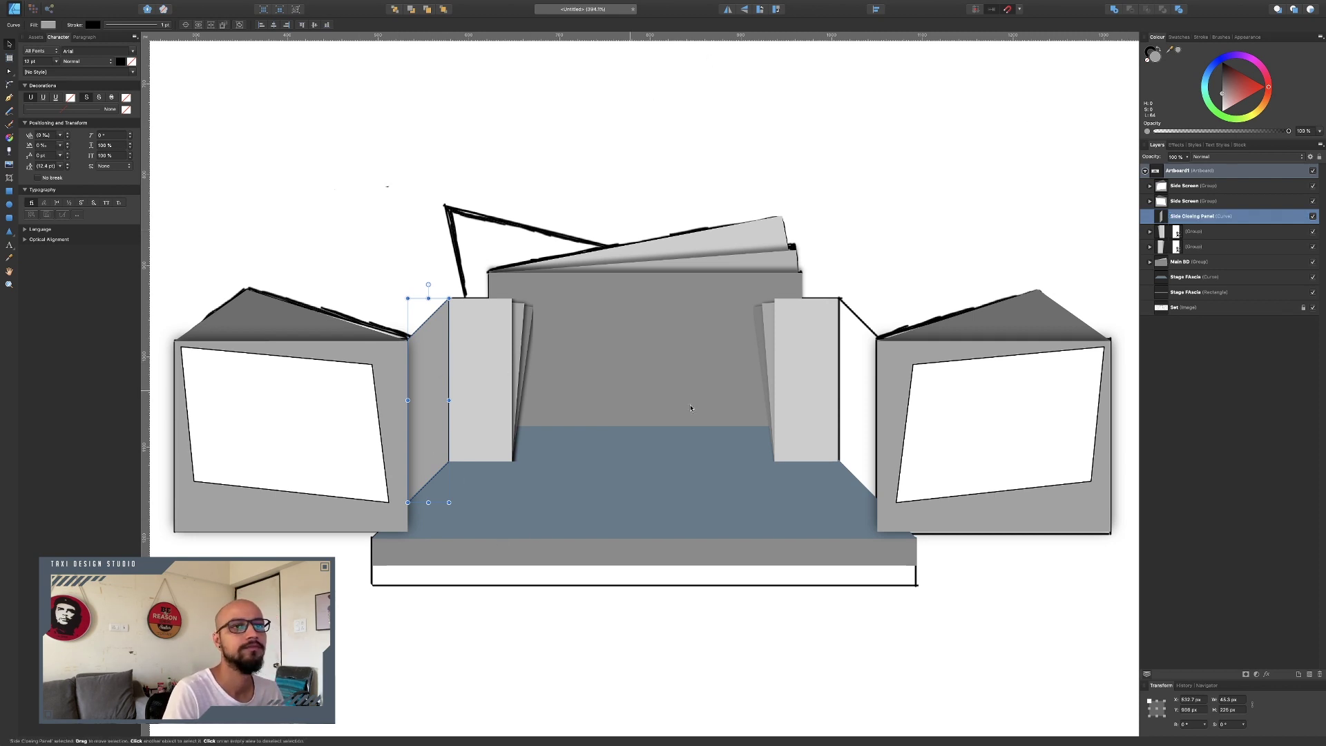
Place a horizontally flipped copy of the Side Closing Panel beside the right wing and nudge the right Side Screen group to meet it
{"action": "left_click", "coordinate": [1196, 219]}
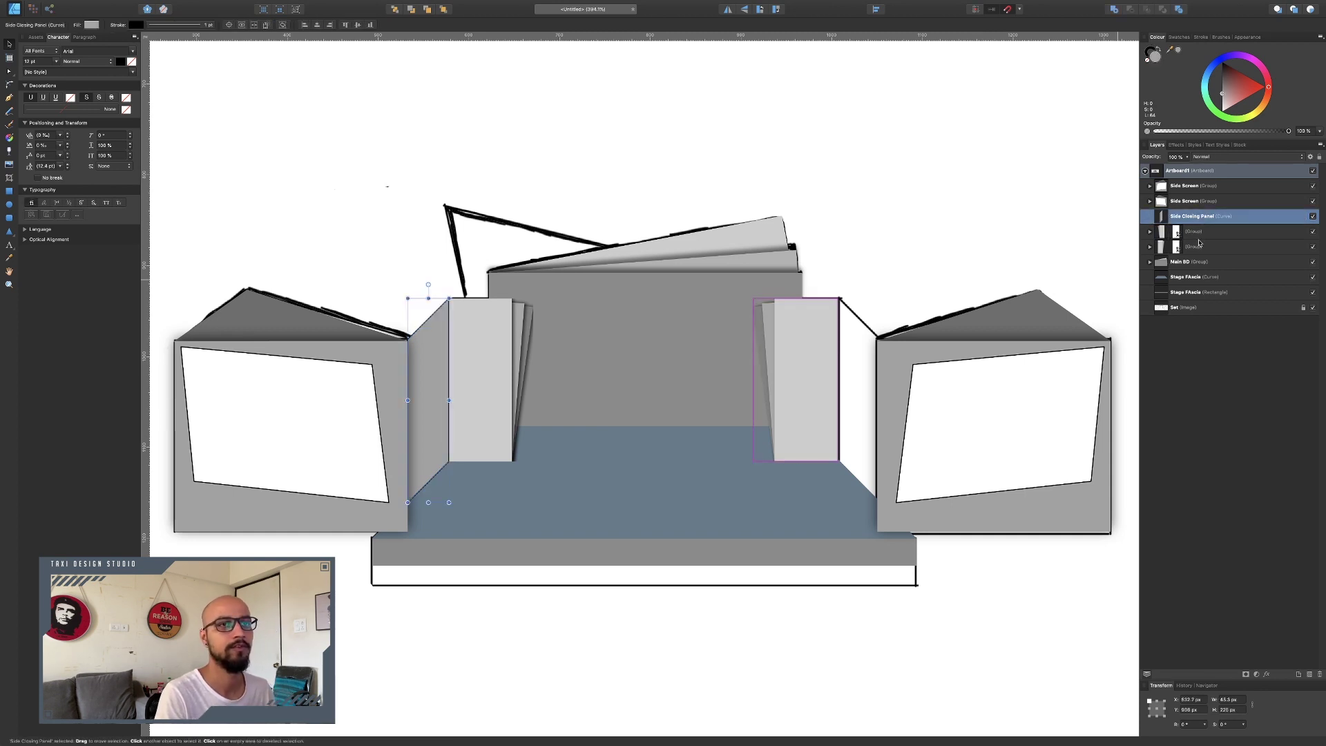
{"action": "key", "text": "super+j"}
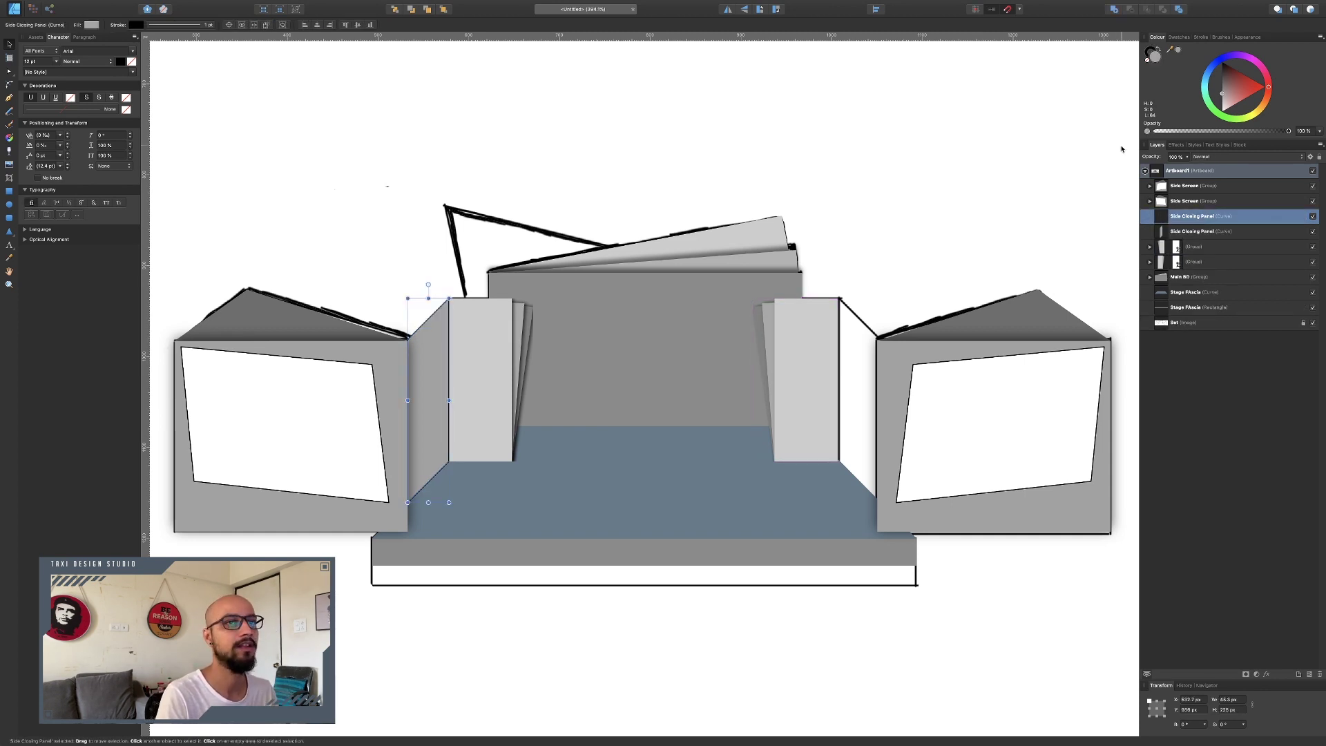
{"action": "left_click", "coordinate": [727, 9]}
{"action": "left_click_drag", "start_coordinate": [426, 359], "coordinate": [856, 358]}
{"action": "mouse_move", "coordinate": [905, 346]}
{"action": "left_mouse_down"}
{"action": "mouse_move", "coordinate": [921, 347]}
{"action": "mouse_move", "coordinate": [907, 349]}
{"action": "left_mouse_up"}
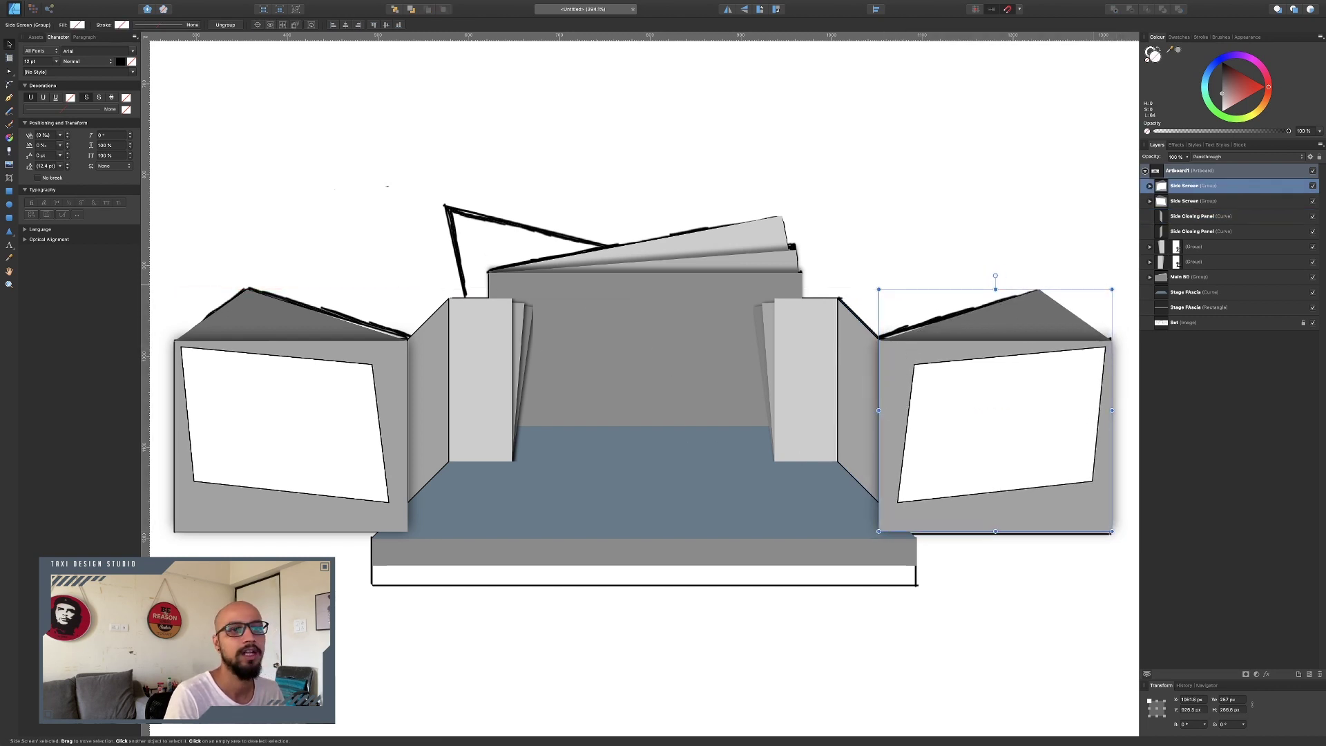
Hide the locked sketch image layer beneath the vector shapes and clear the selection
{"action": "left_click", "coordinate": [1313, 322]}
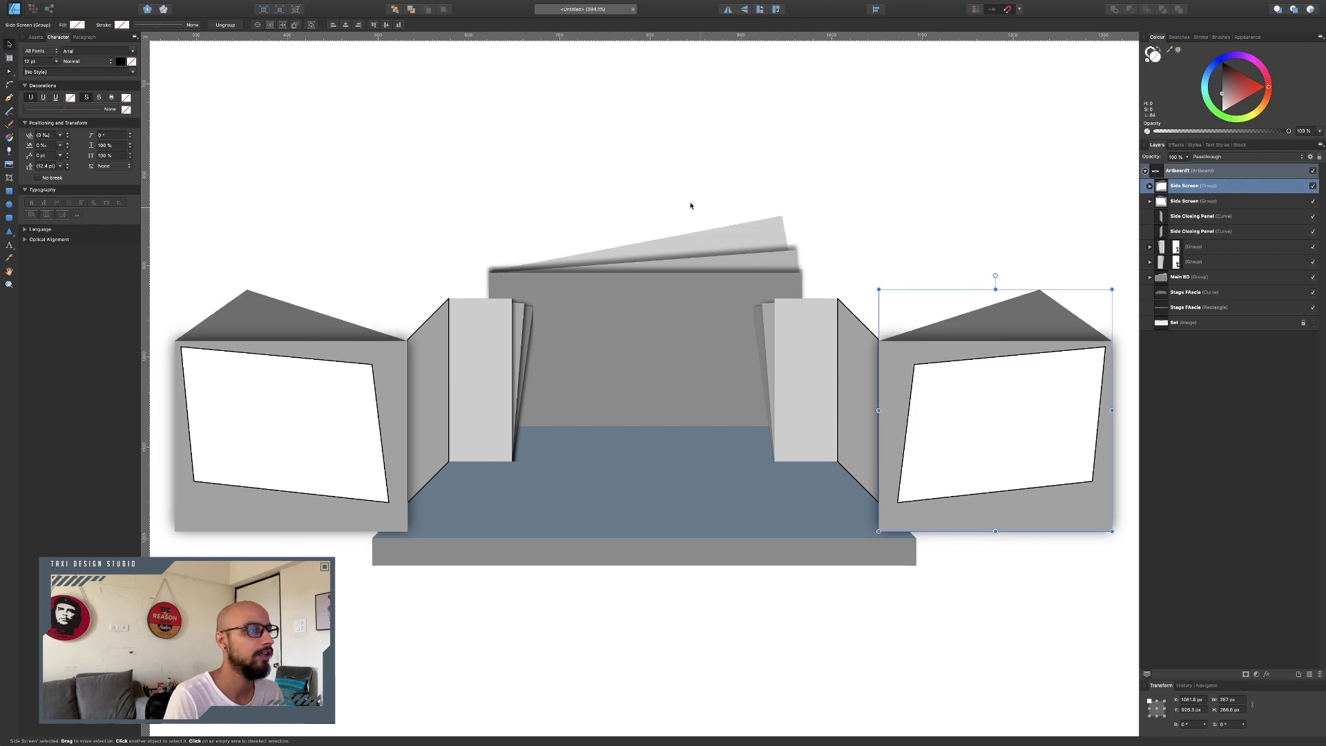
{"action": "left_click", "coordinate": [709, 169]}
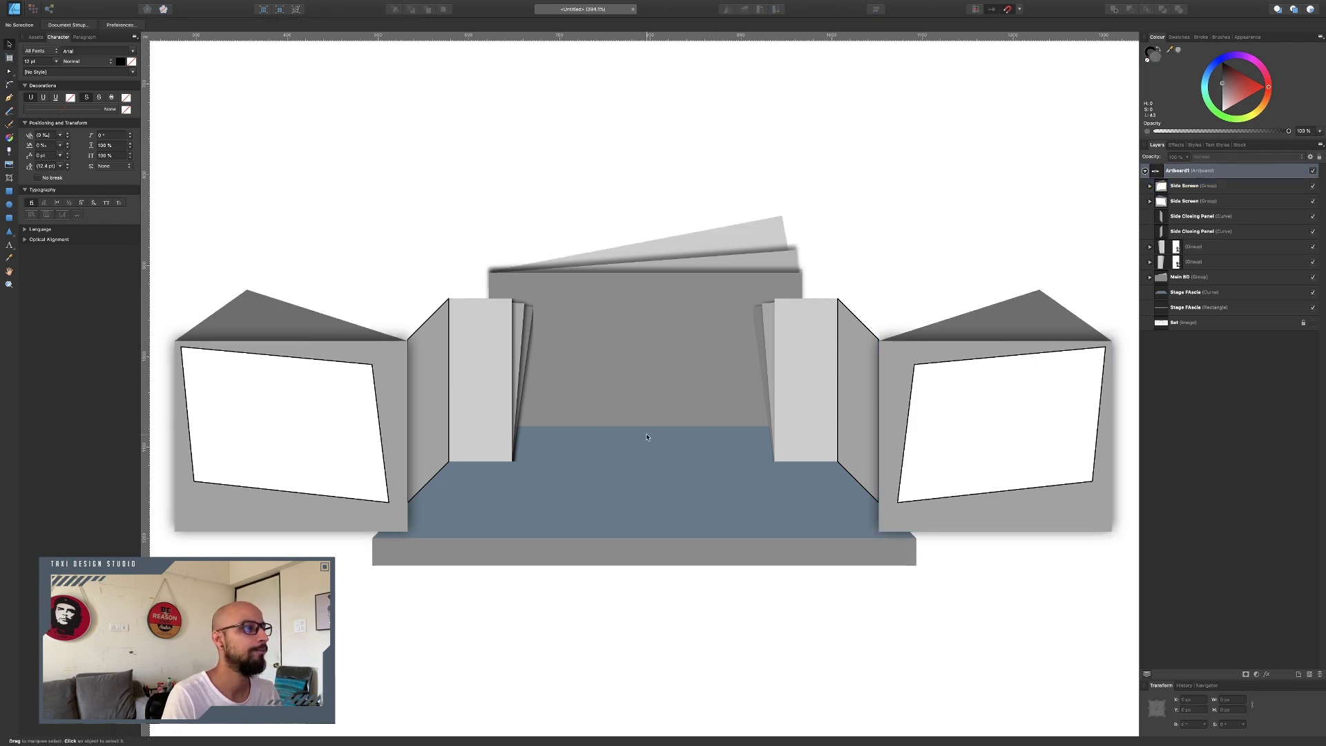
Rotate the outer shadow angle of the grey rectangle inside the left Side Screen group
{"action": "left_click", "coordinate": [394, 375]}
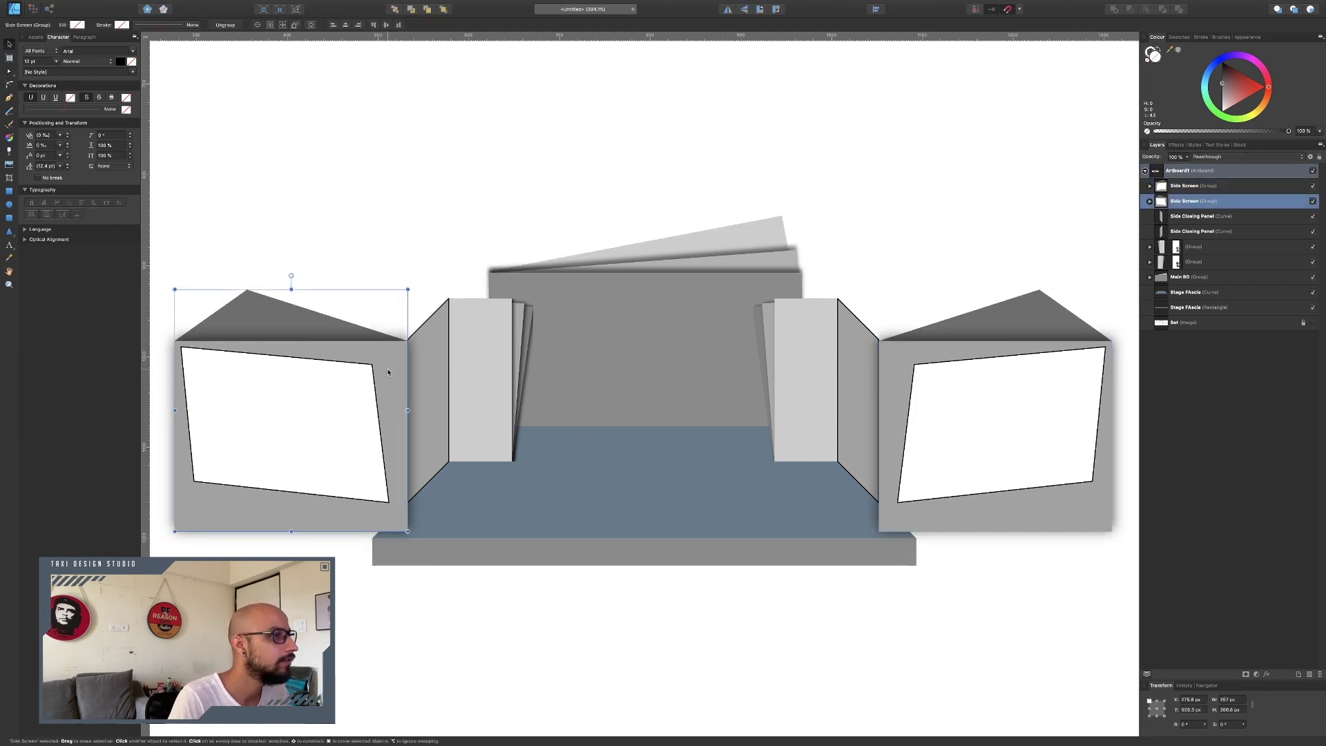
{"action": "left_click", "coordinate": [419, 353]}
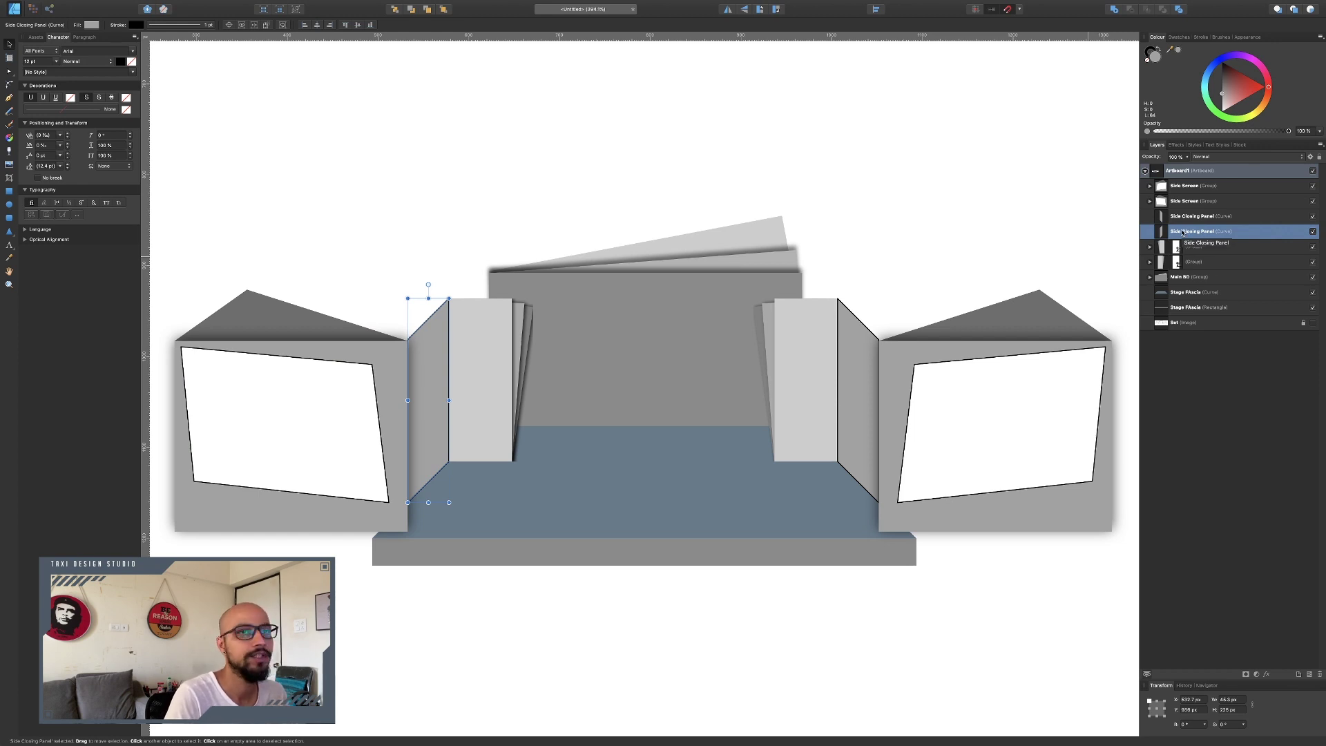
{"action": "left_click", "coordinate": [1180, 202]}
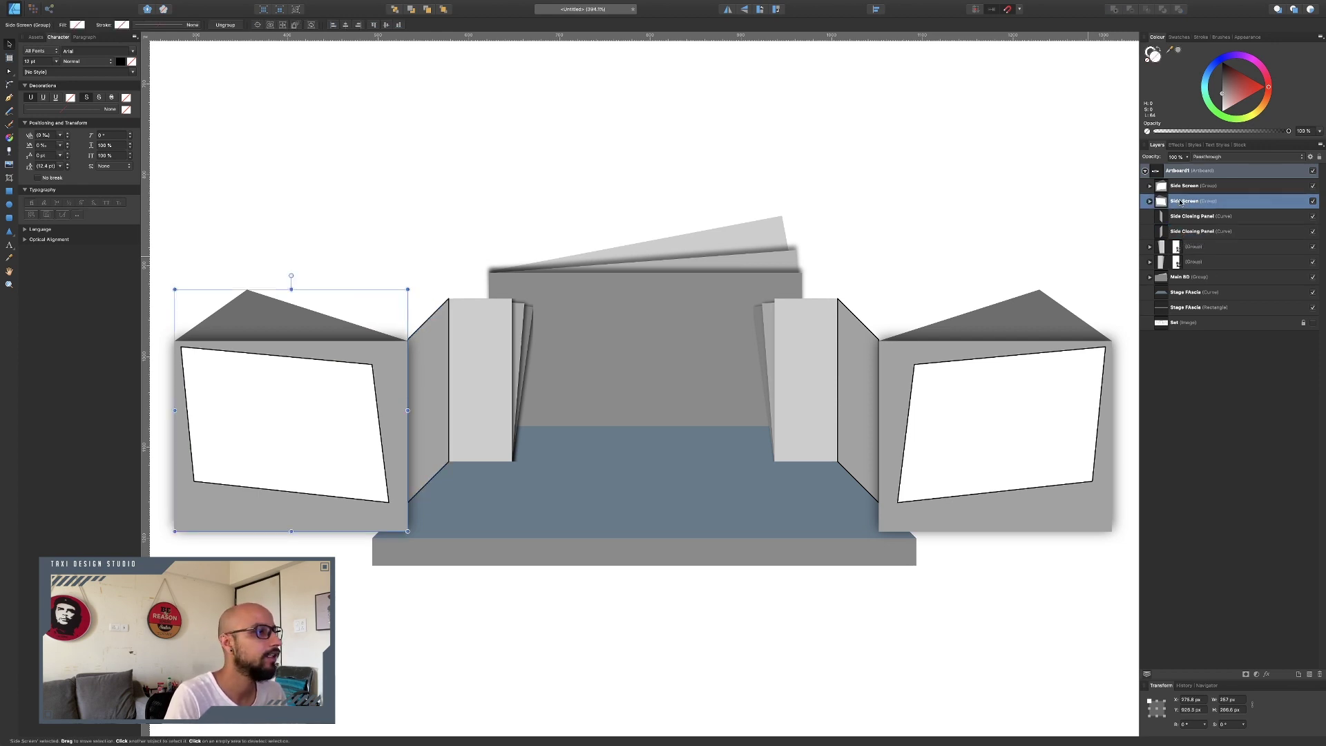
{"action": "left_click", "coordinate": [1149, 202]}
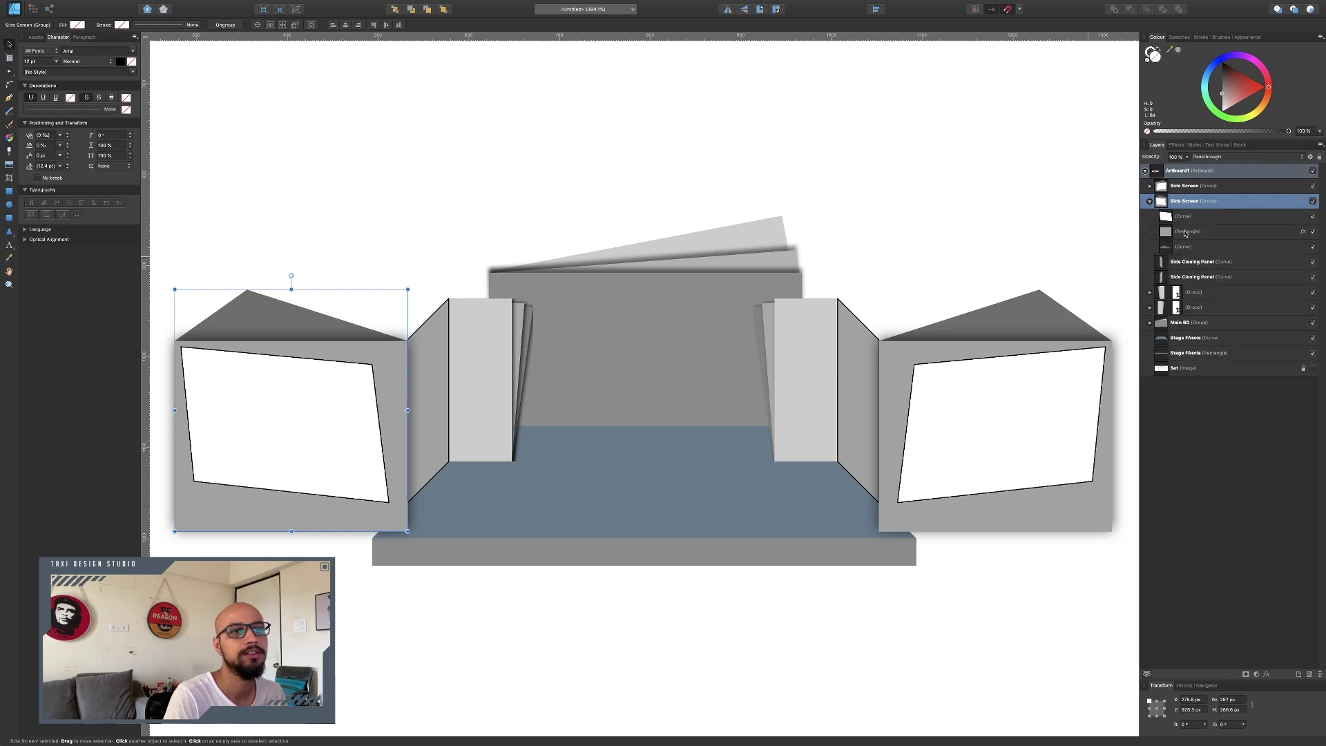
{"action": "left_click", "coordinate": [1185, 233]}
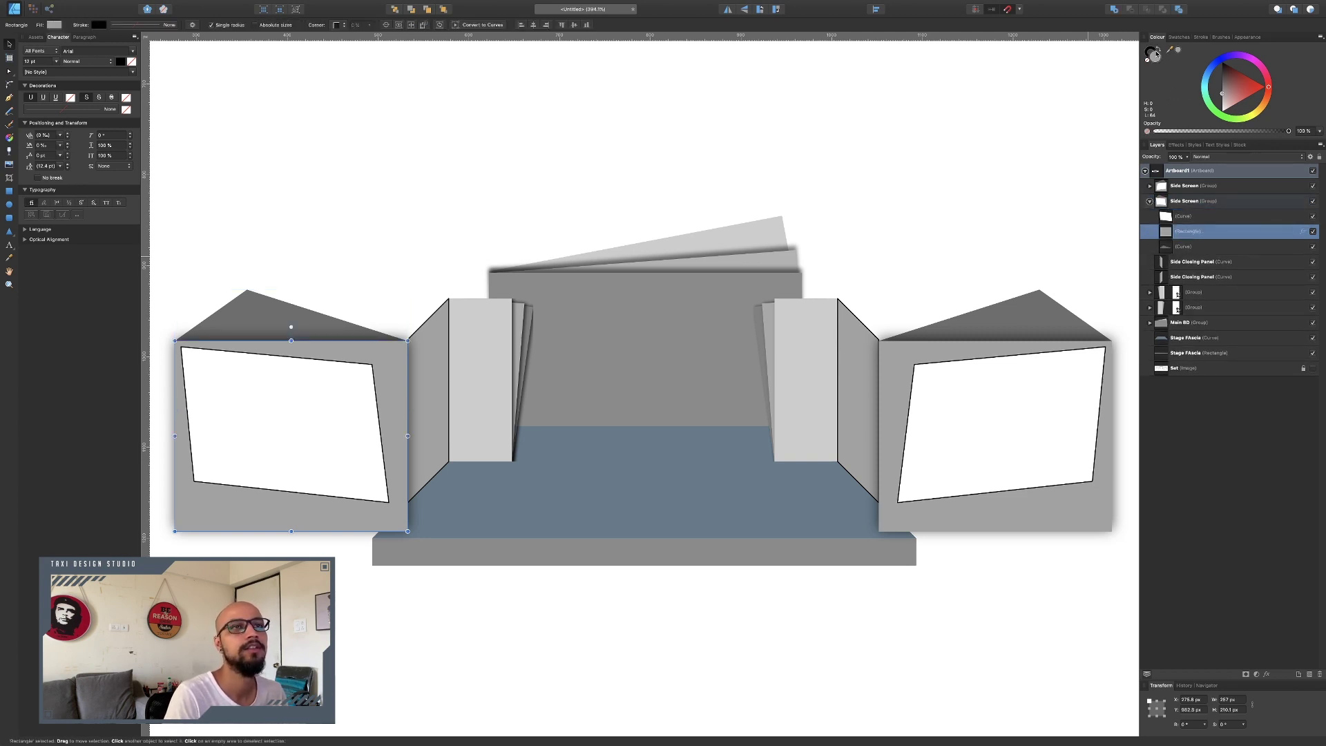
{"action": "left_click", "coordinate": [1185, 145]}
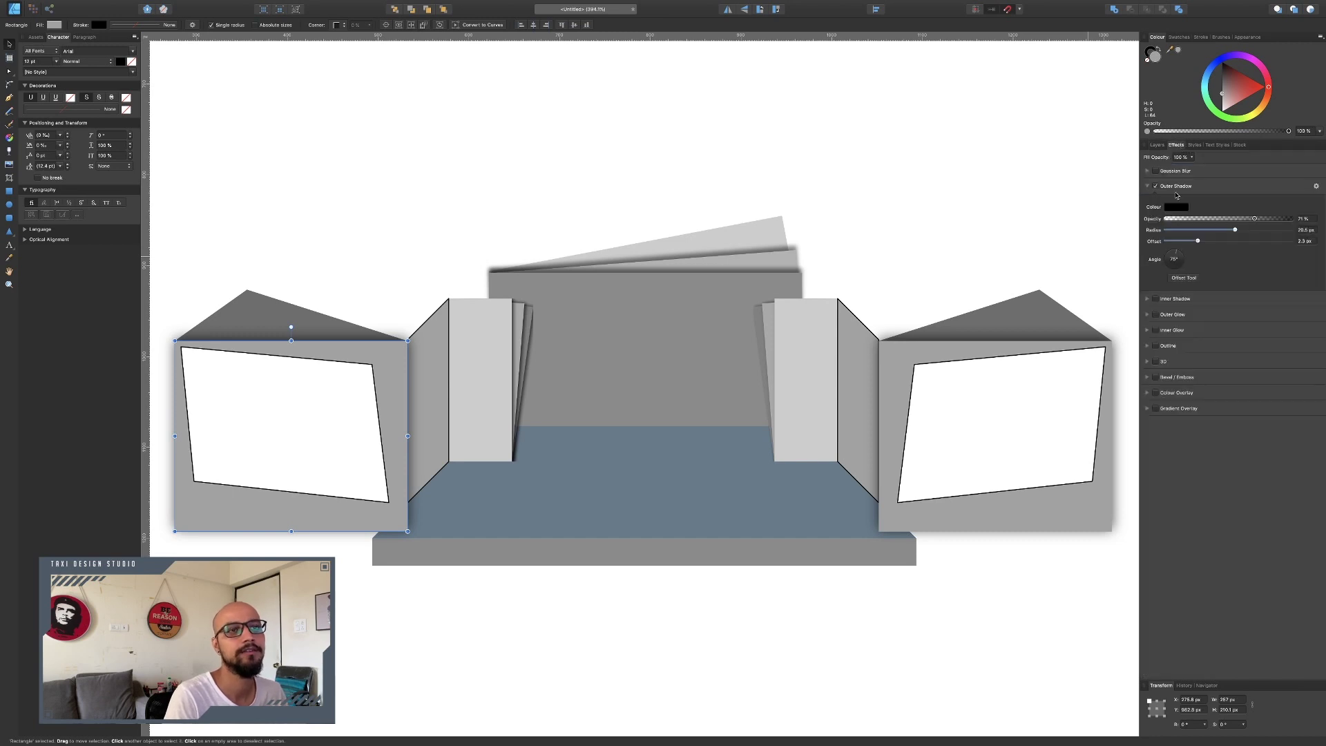
{"action": "left_click_drag", "start_coordinate": [1171, 257], "coordinate": [1155, 253]}
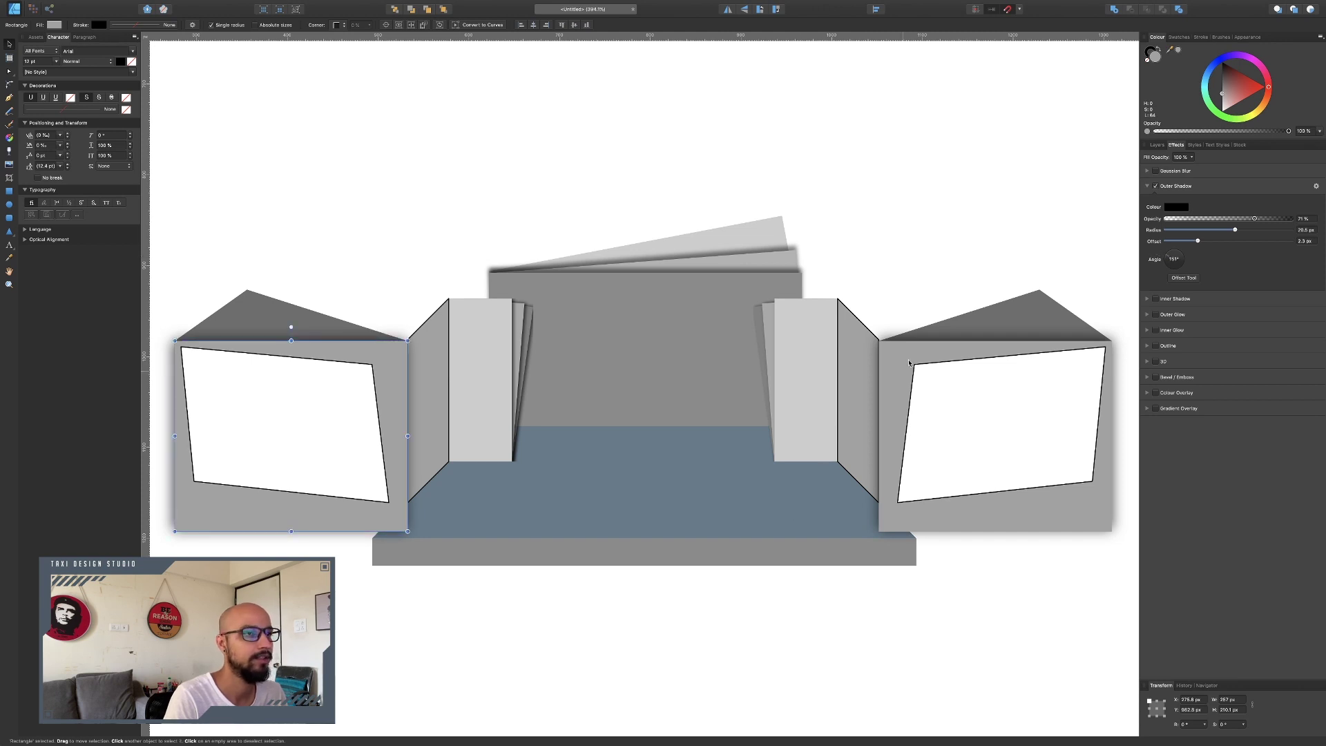
Rotate the outer shadow angle of the grey rectangle inside the right Side Screen group
{"action": "left_click", "coordinate": [913, 348]}
{"action": "double_click", "coordinate": [911, 350]}
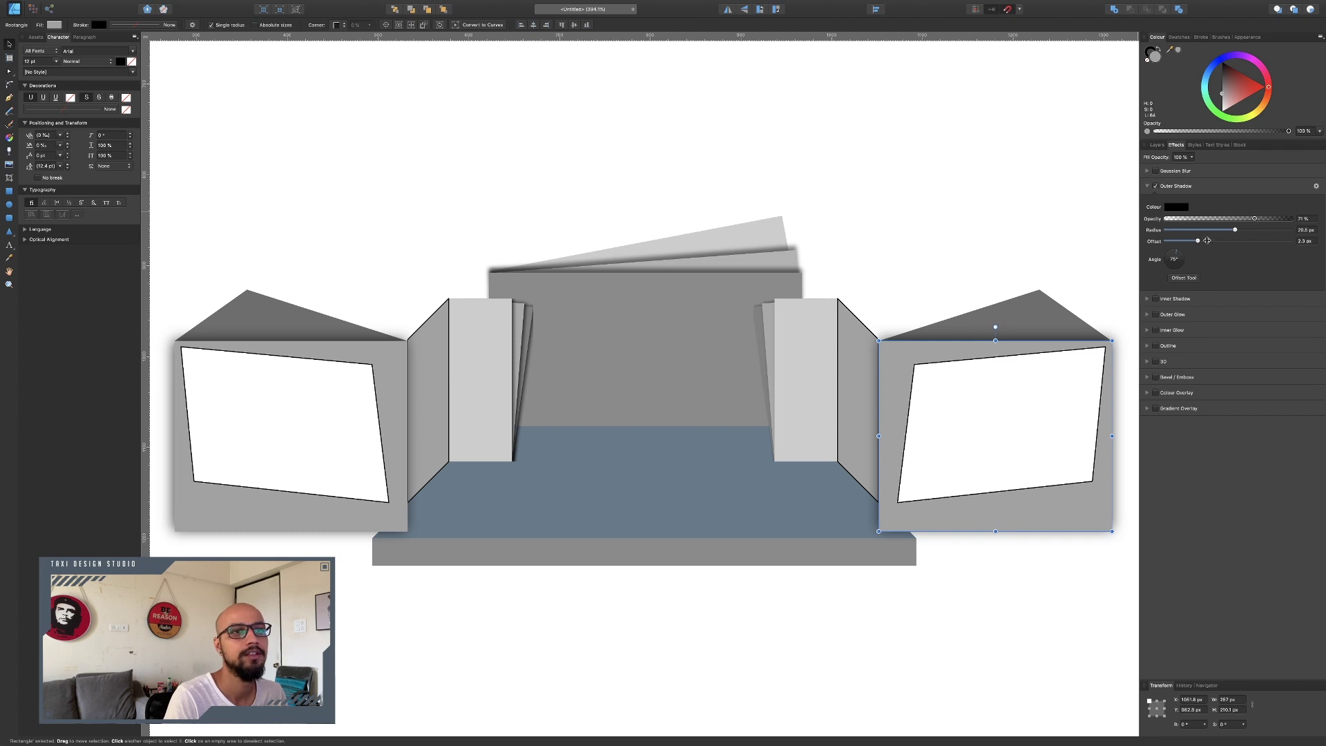
{"action": "left_click_drag", "start_coordinate": [1180, 254], "coordinate": [1234, 232]}
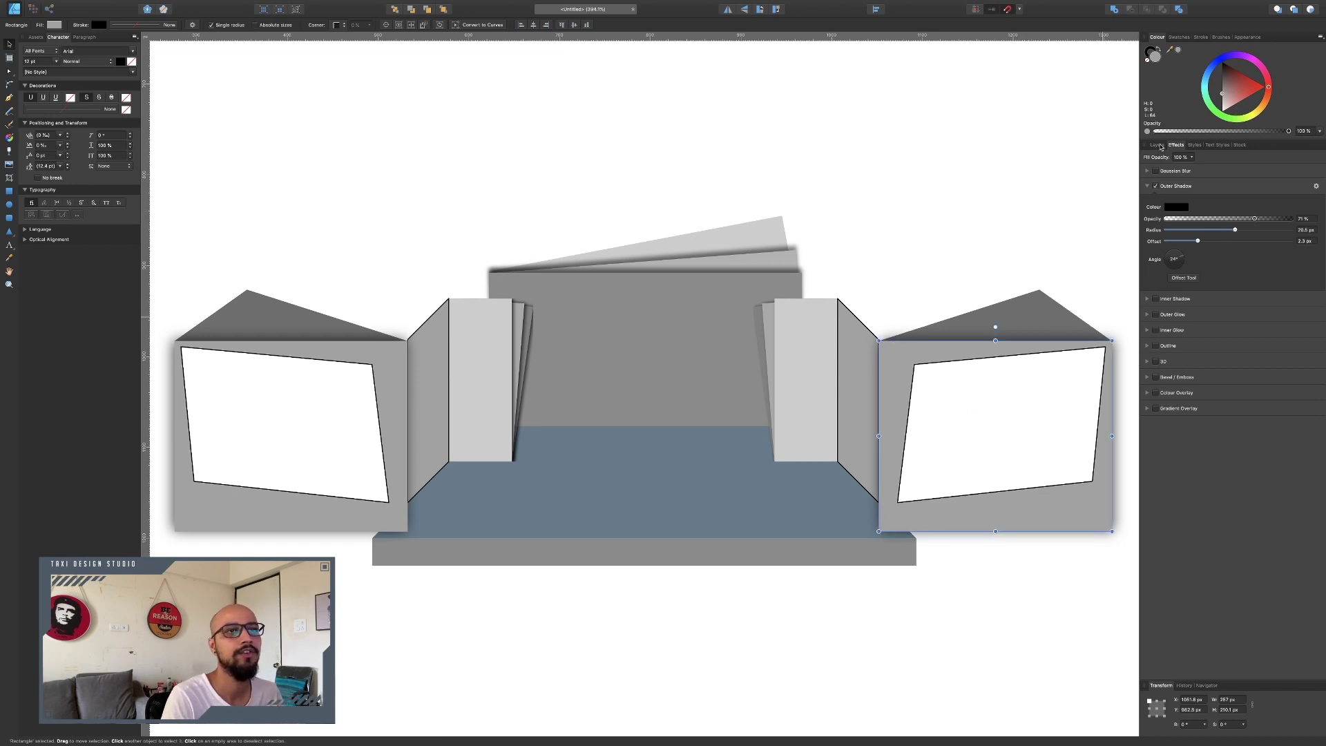
Collapse both Side Screen groups and move them together below the stage fascia layers, just above the Set image
{"action": "left_click", "coordinate": [1156, 145]}
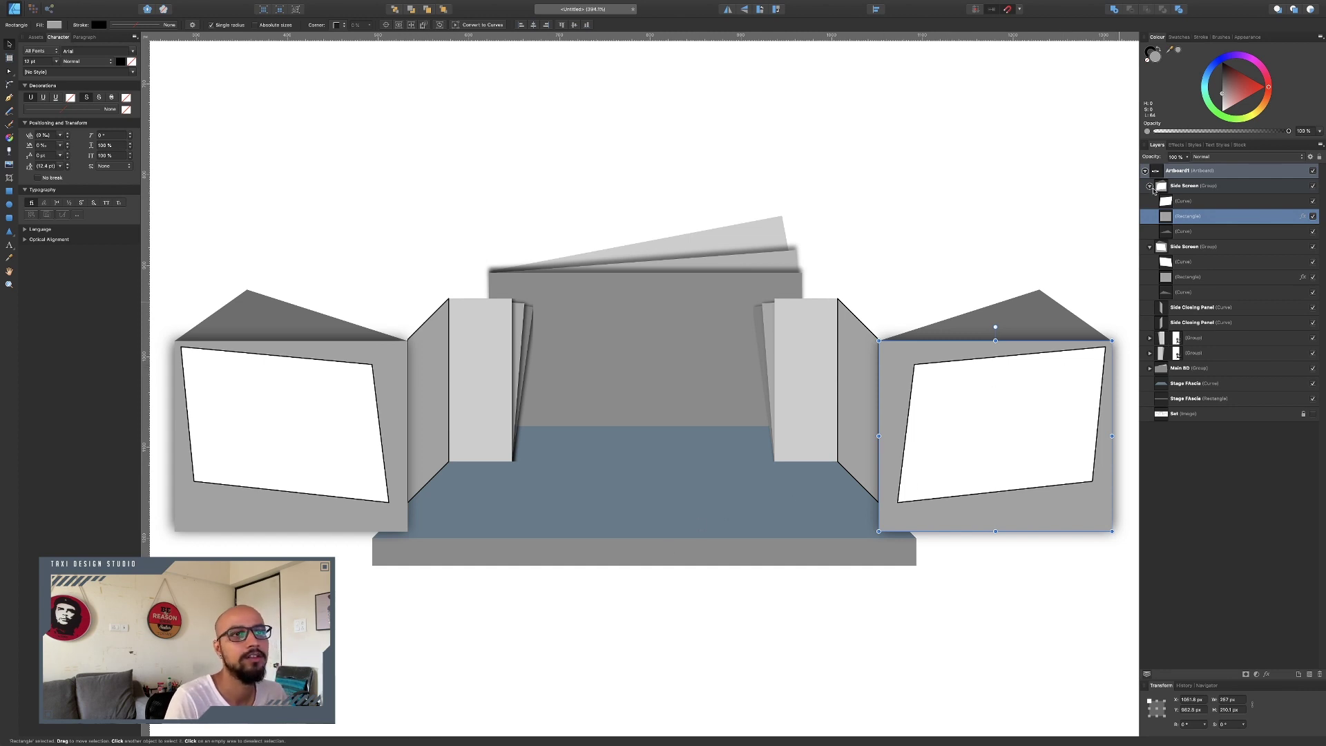
{"action": "left_click", "coordinate": [1150, 186]}
{"action": "left_click", "coordinate": [1150, 201]}
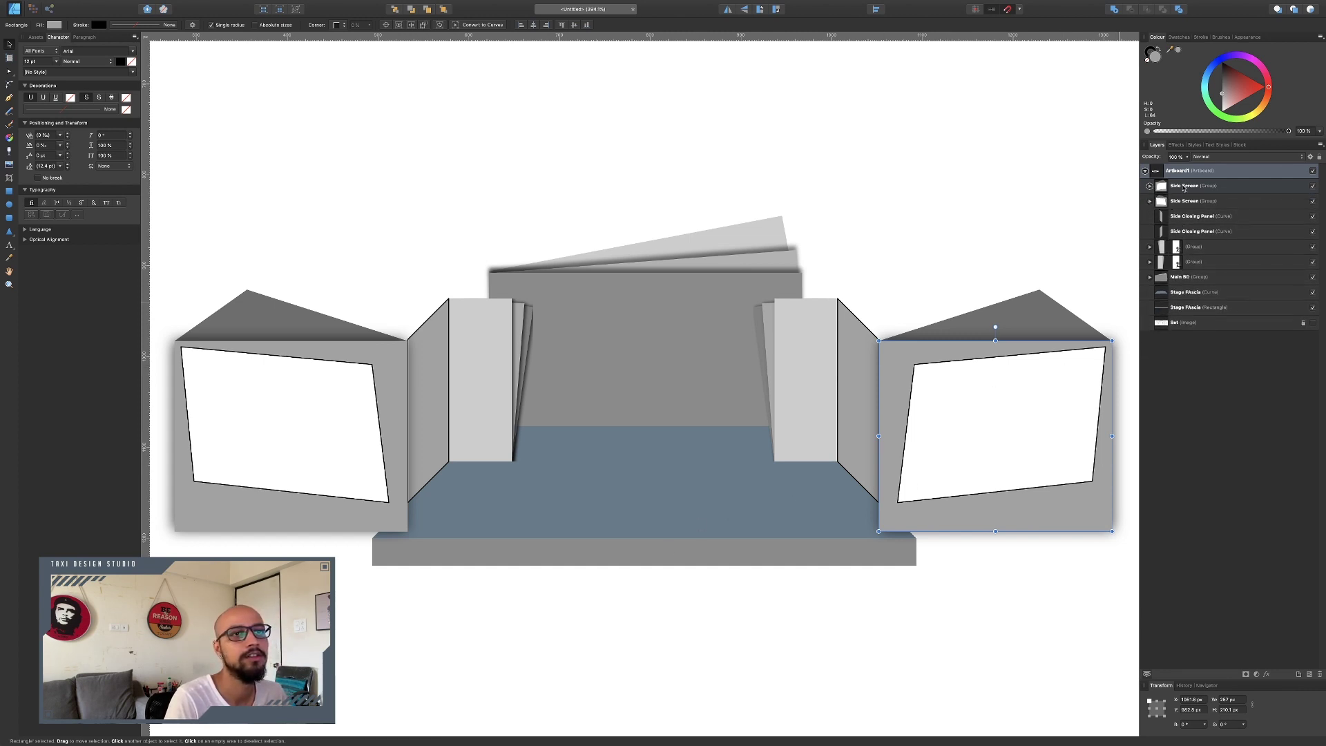
{"action": "left_click", "coordinate": [1183, 187]}
{"action": "left_click", "coordinate": [1187, 201], "text": "shift"}
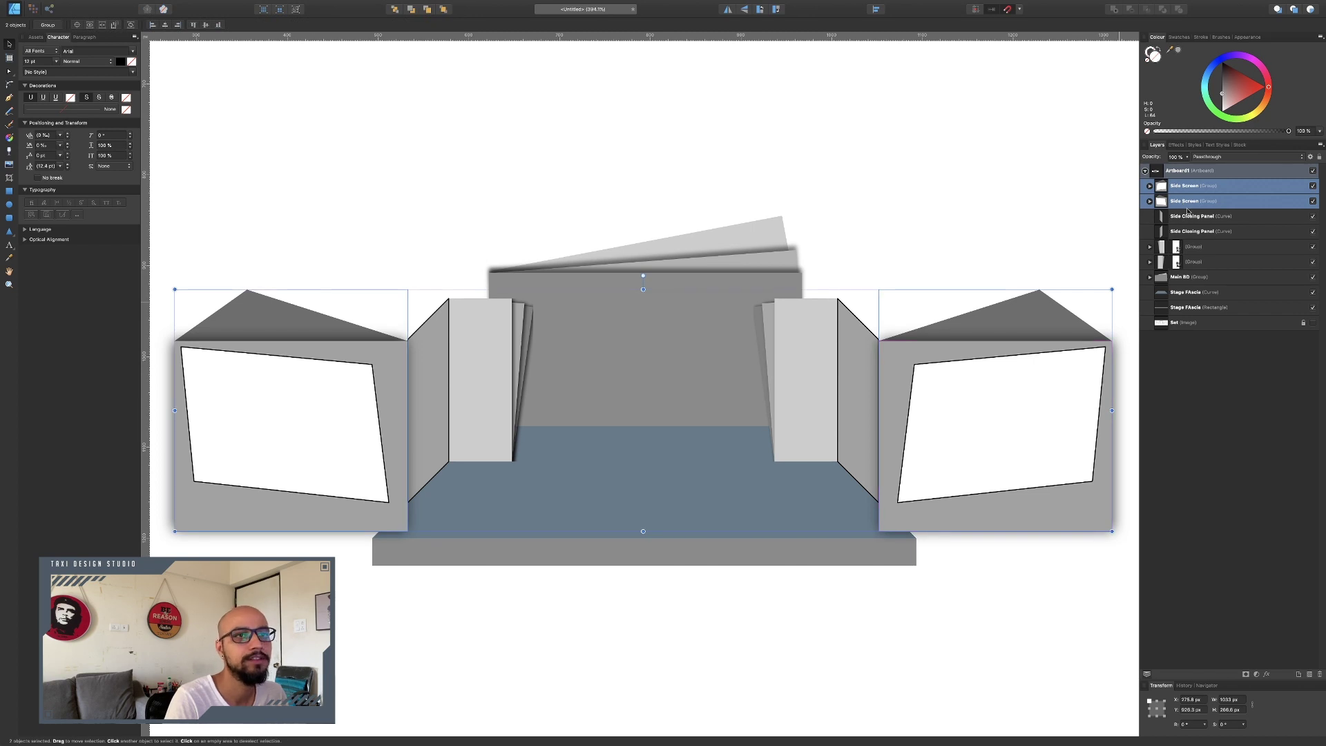
{"action": "left_click_drag", "start_coordinate": [1182, 187], "coordinate": [1160, 314]}
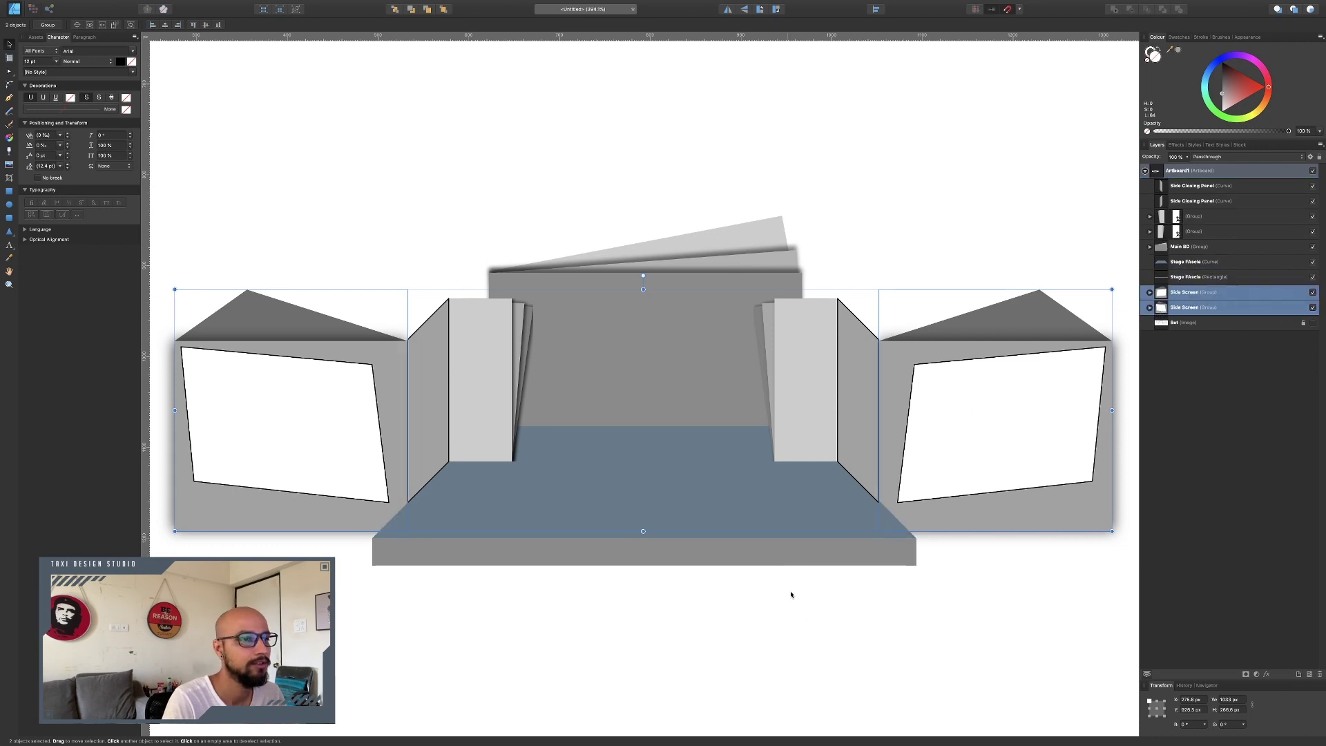
{"action": "left_click", "coordinate": [906, 653]}
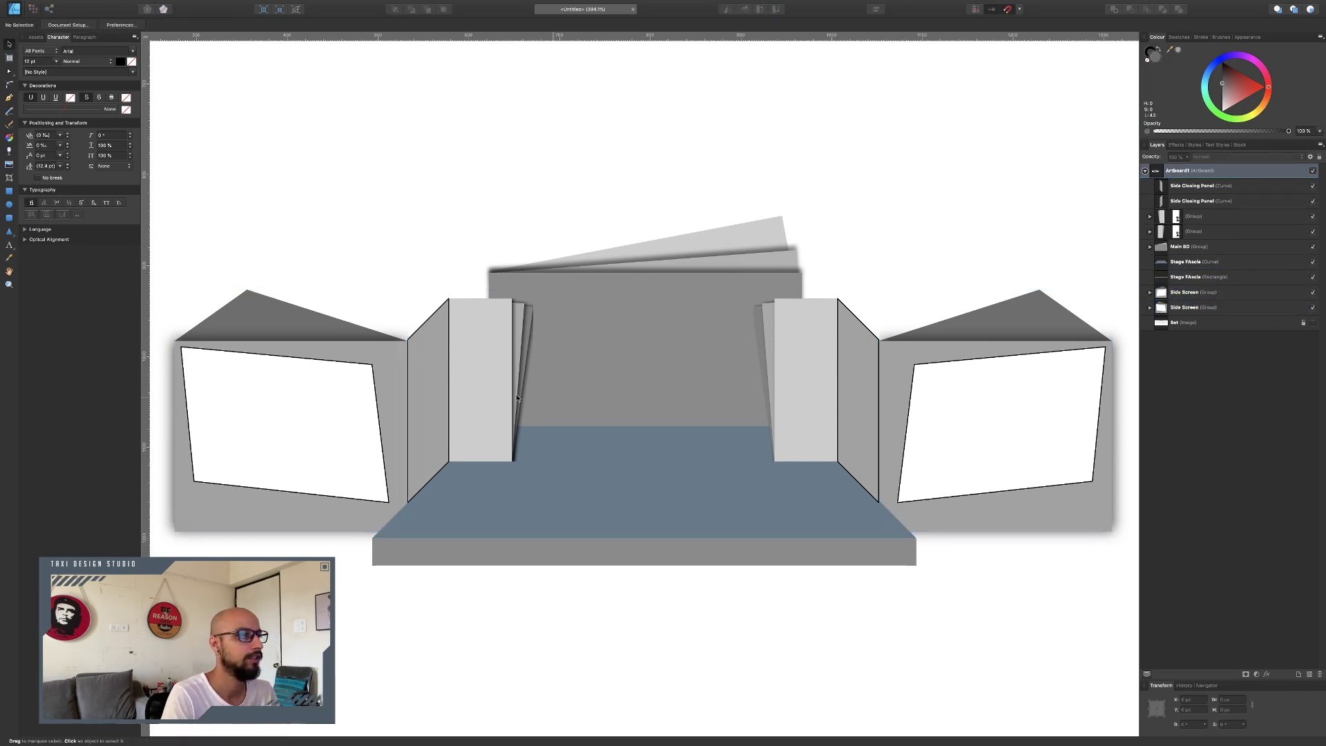
Remove the stroke from both Side Closing Panels
{"action": "left_click", "coordinate": [443, 368]}
{"action": "left_click", "coordinate": [872, 349], "text": "shift"}
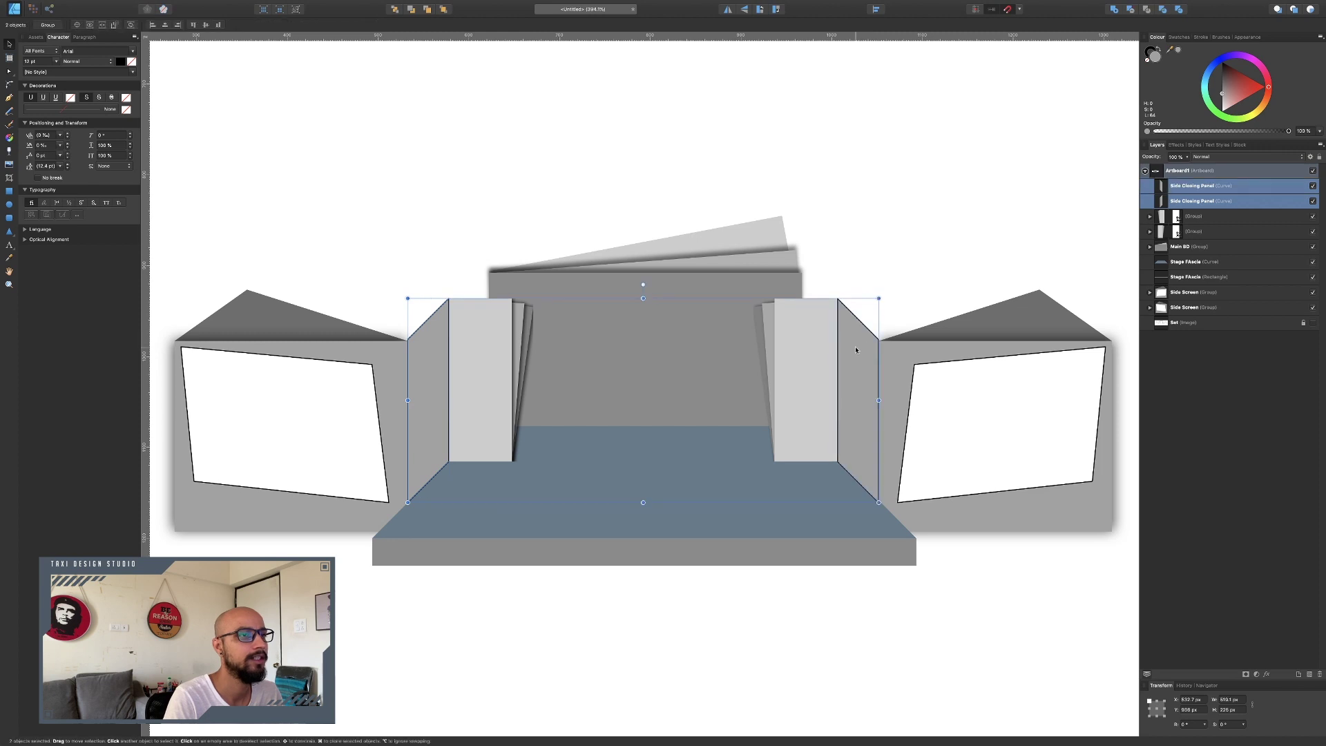
{"action": "left_click", "coordinate": [8, 71]}
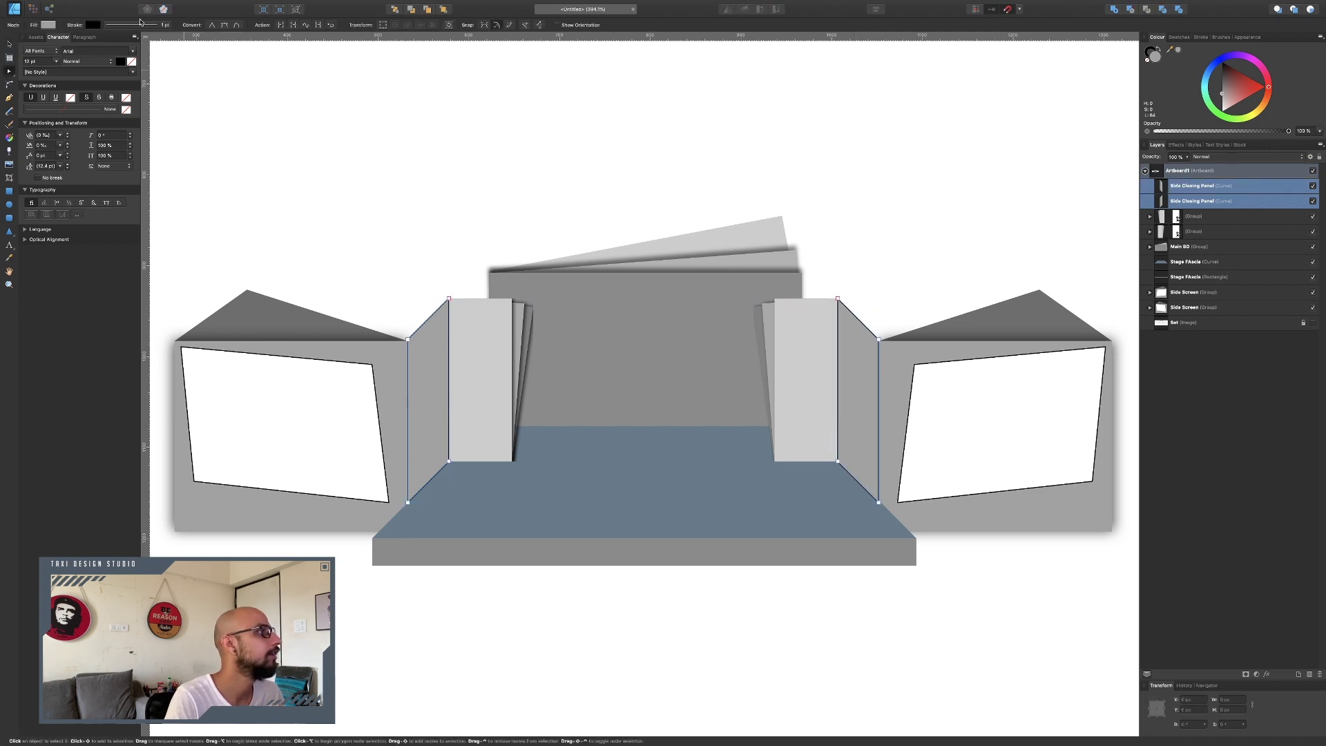
{"action": "left_click", "coordinate": [131, 25]}
{"action": "left_click", "coordinate": [109, 41]}
{"action": "left_click", "coordinate": [474, 74]}
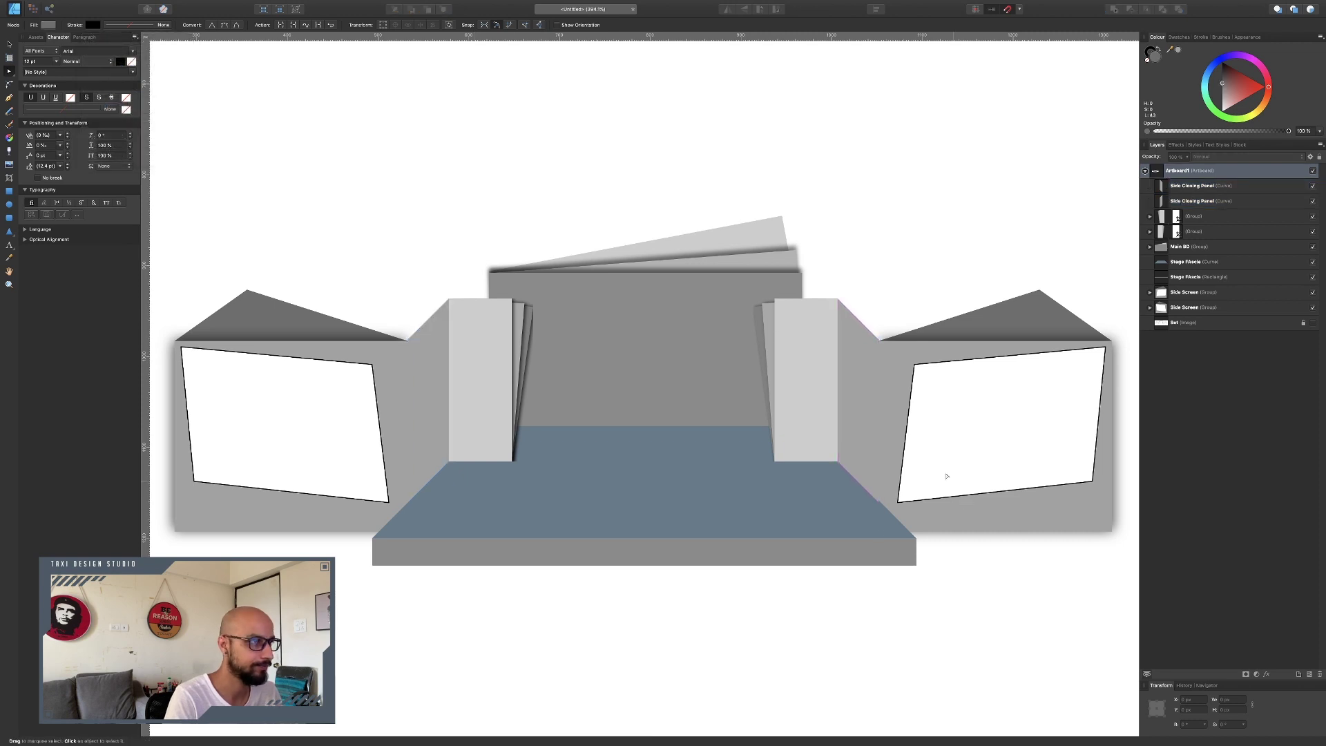
{"action": "left_click", "coordinate": [553, 325]}
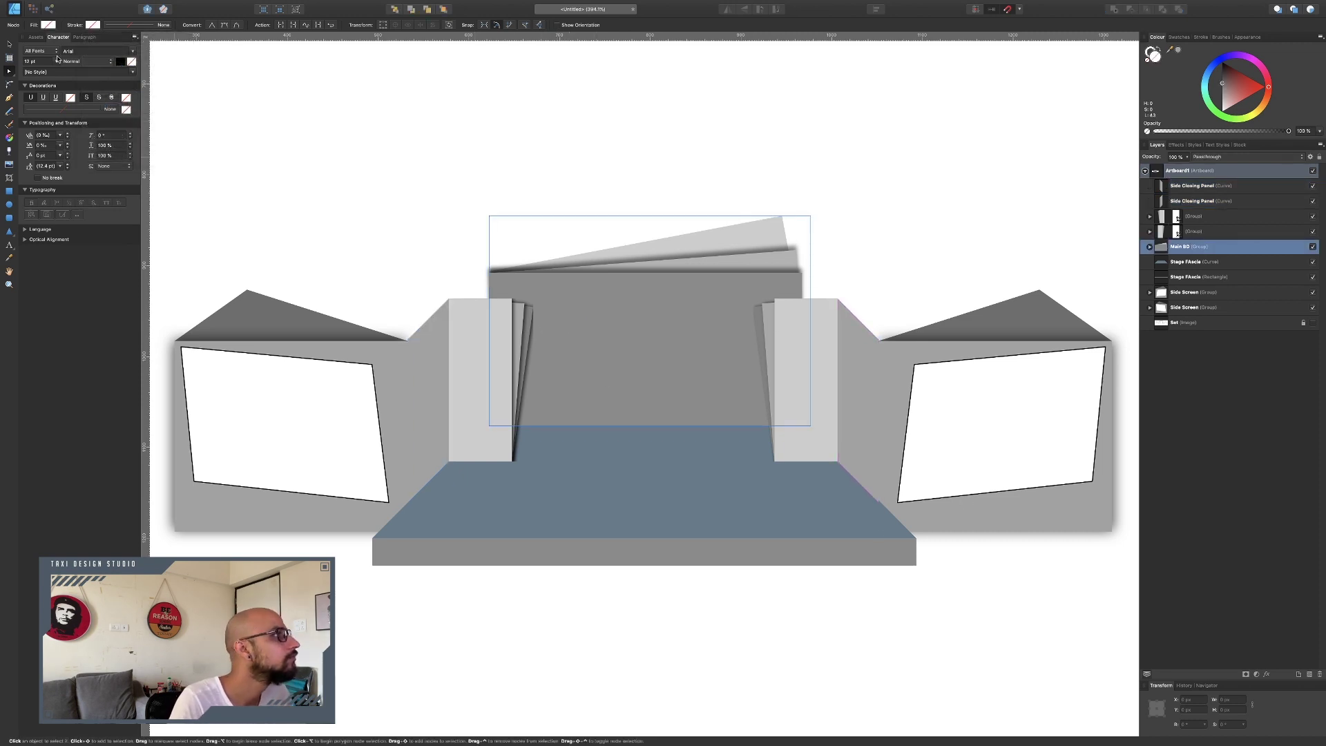
{"action": "left_click", "coordinate": [11, 44]}
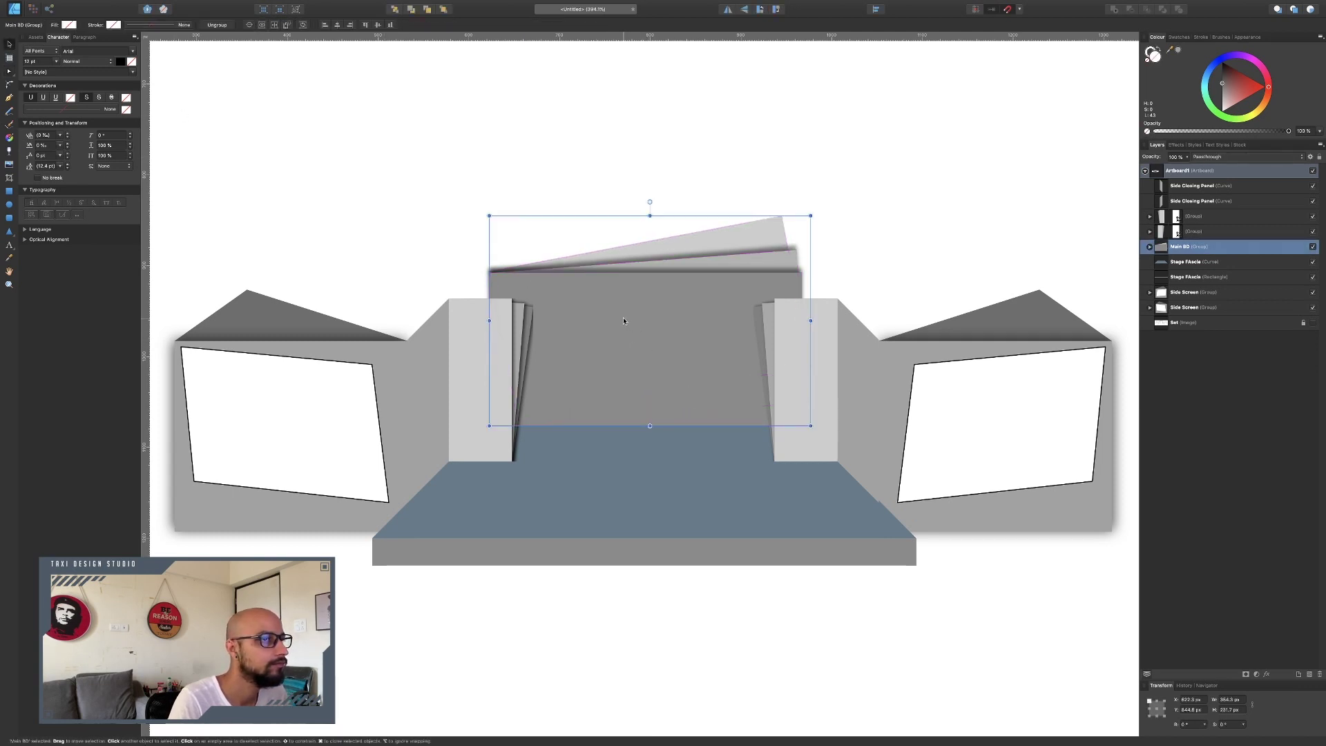
{"action": "left_click_drag", "start_coordinate": [611, 318], "coordinate": [630, 303]}
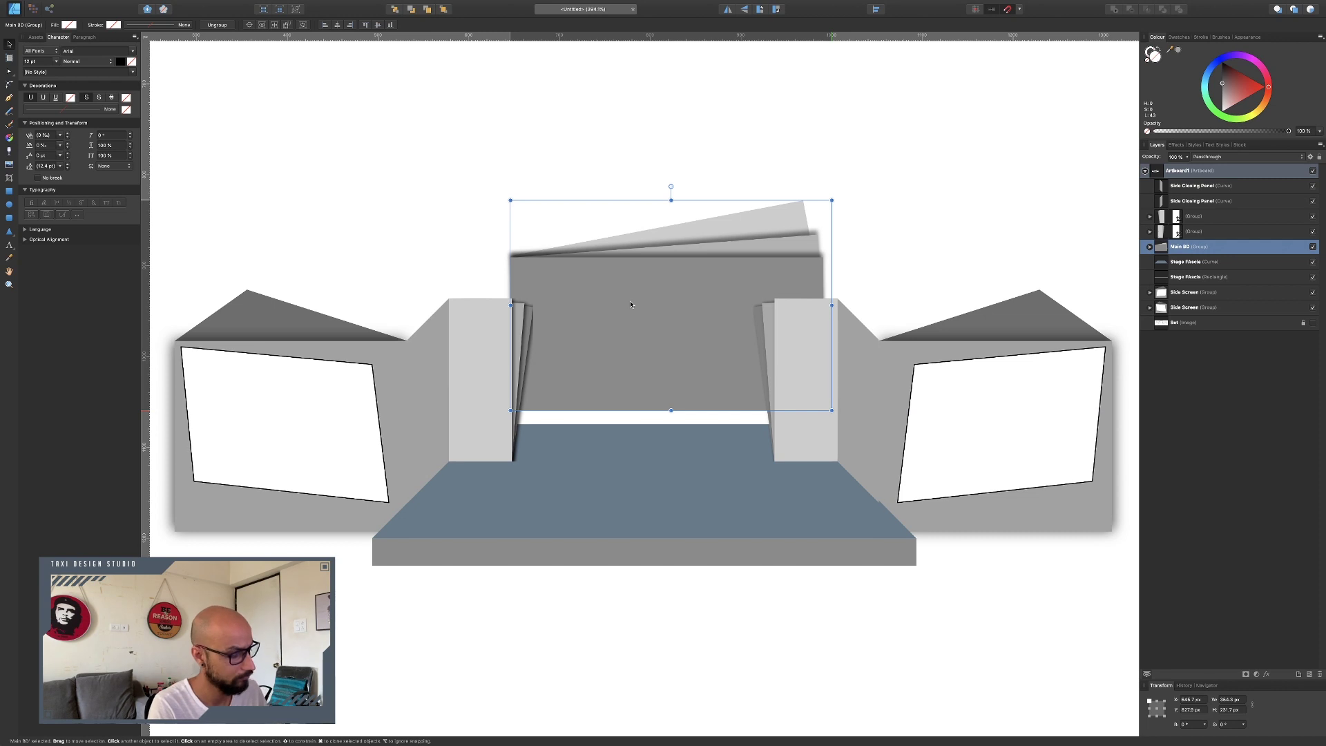
{"action": "key", "text": "ctrl+z"}
{"action": "left_click", "coordinate": [801, 646]}
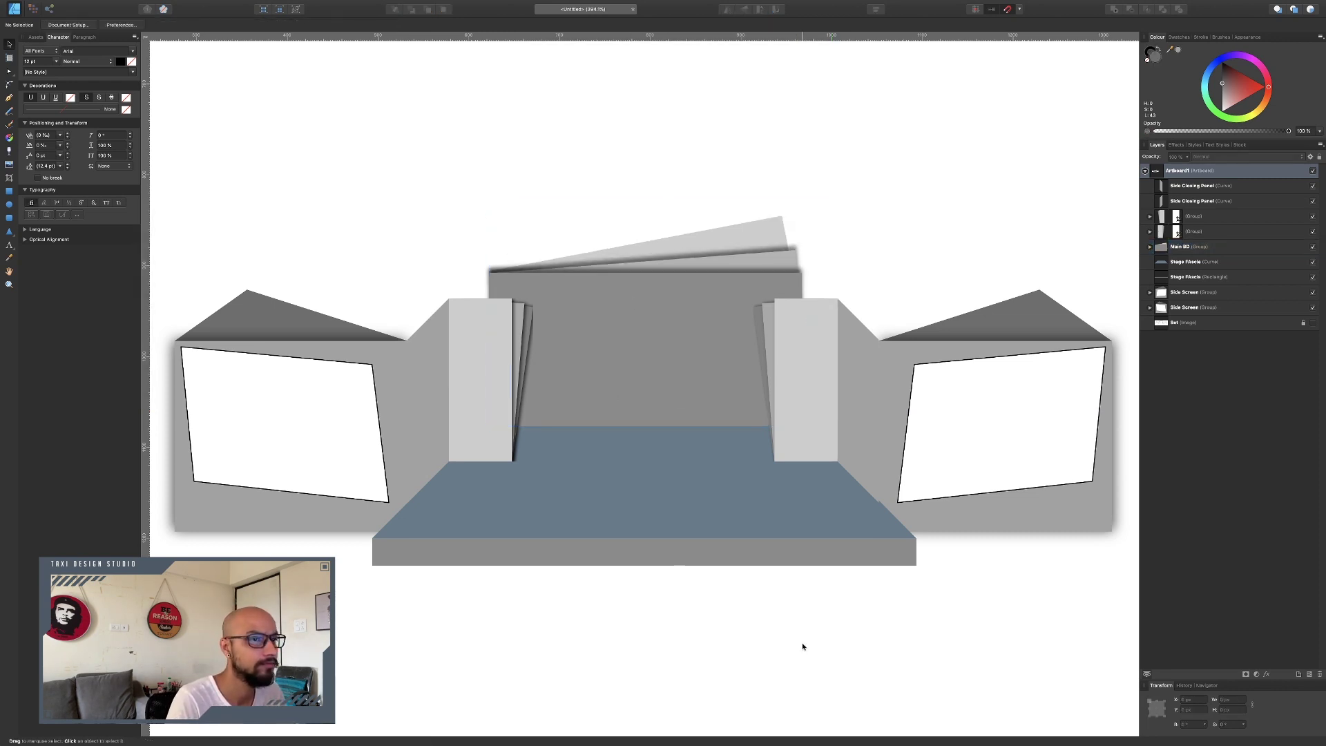
Extend the front stage fascia rectangle downward to a height of about 41 px
{"action": "left_click", "coordinate": [711, 557]}
{"action": "left_click_drag", "start_coordinate": [642, 566], "coordinate": [644, 575]}
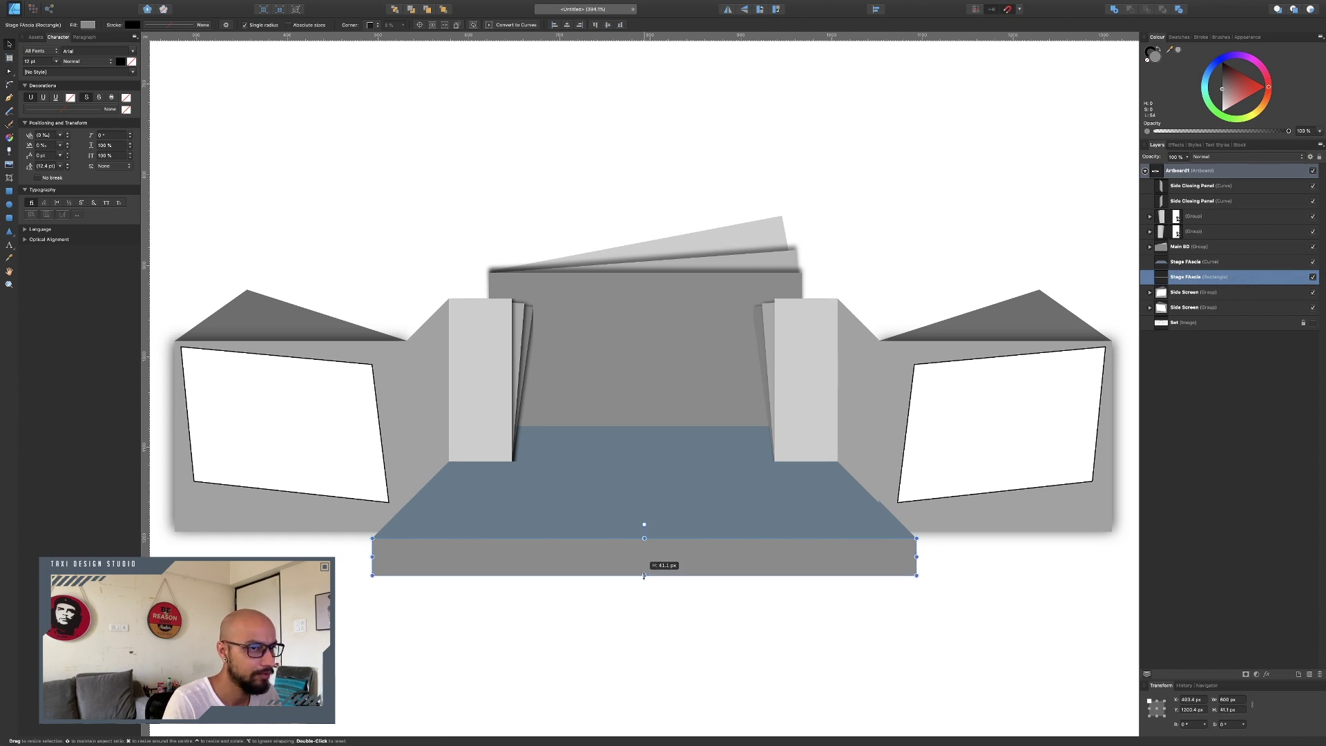
{"action": "left_click", "coordinate": [737, 663]}
Select all the stage set shapes together and move them up towards the artboard's left edge
{"action": "scroll", "coordinate": [686, 515], "scroll_direction": "down", "scroll_amount": 3}
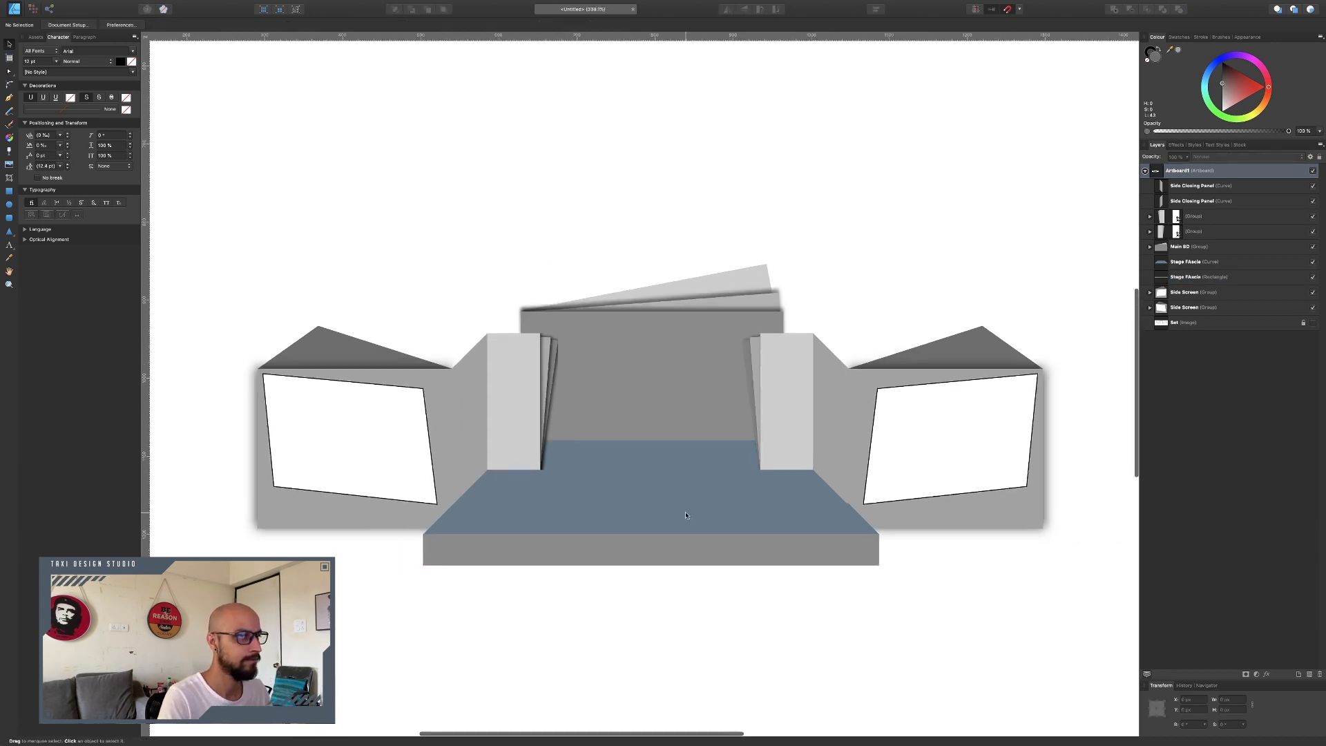
{"action": "left_click_drag", "start_coordinate": [363, 333], "coordinate": [1144, 685]}
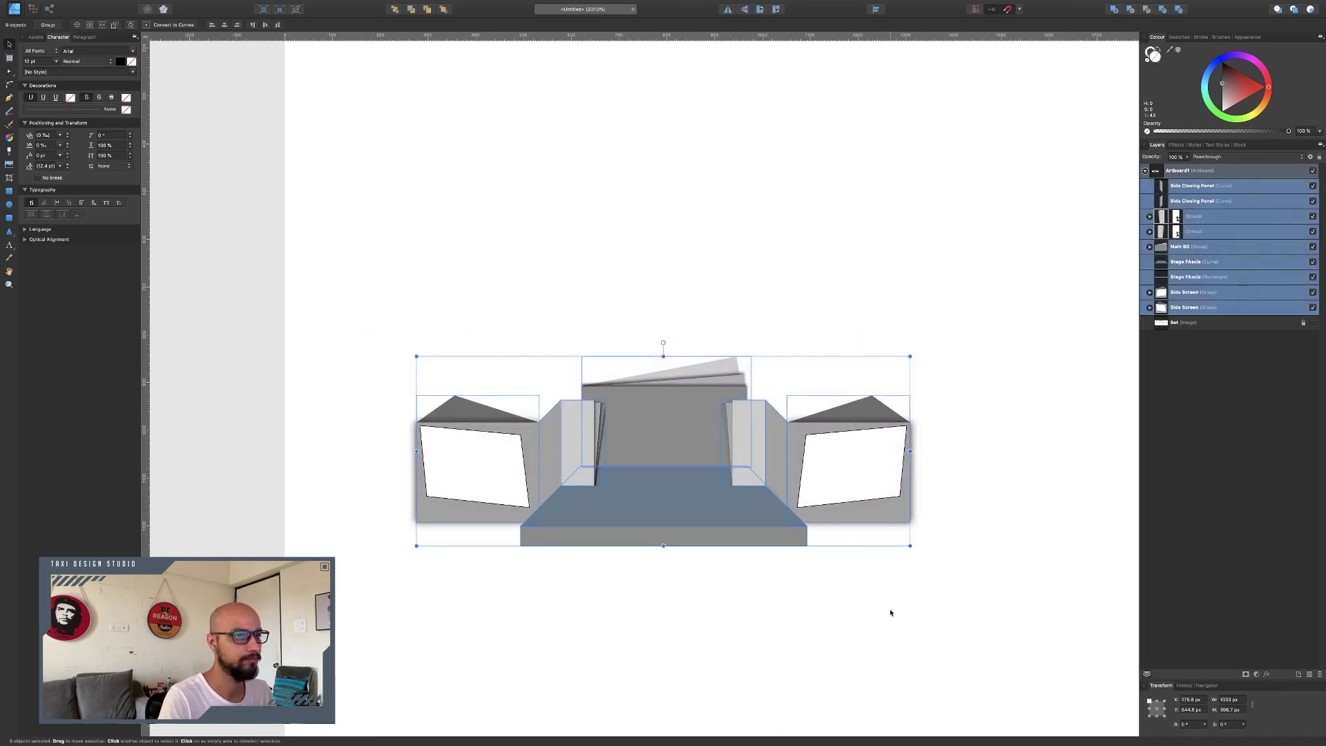
{"action": "scroll", "coordinate": [891, 613], "scroll_direction": "right", "scroll_amount": 5}
{"action": "left_click_drag", "start_coordinate": [442, 520], "coordinate": [522, 368]}
{"action": "scroll", "coordinate": [527, 494], "scroll_direction": "up", "scroll_amount": 3}
{"action": "scroll", "coordinate": [495, 421], "scroll_direction": "down", "scroll_amount": 2}
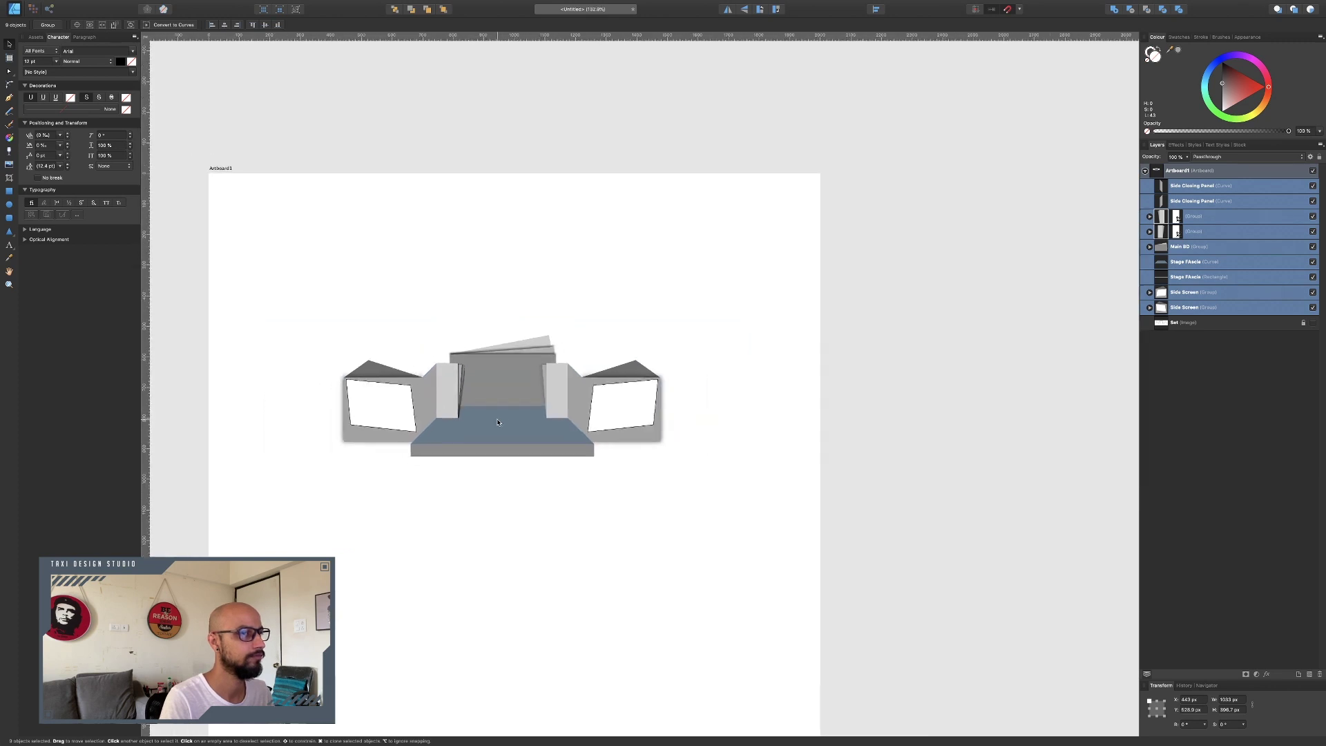
{"action": "left_click_drag", "start_coordinate": [495, 425], "coordinate": [402, 420]}
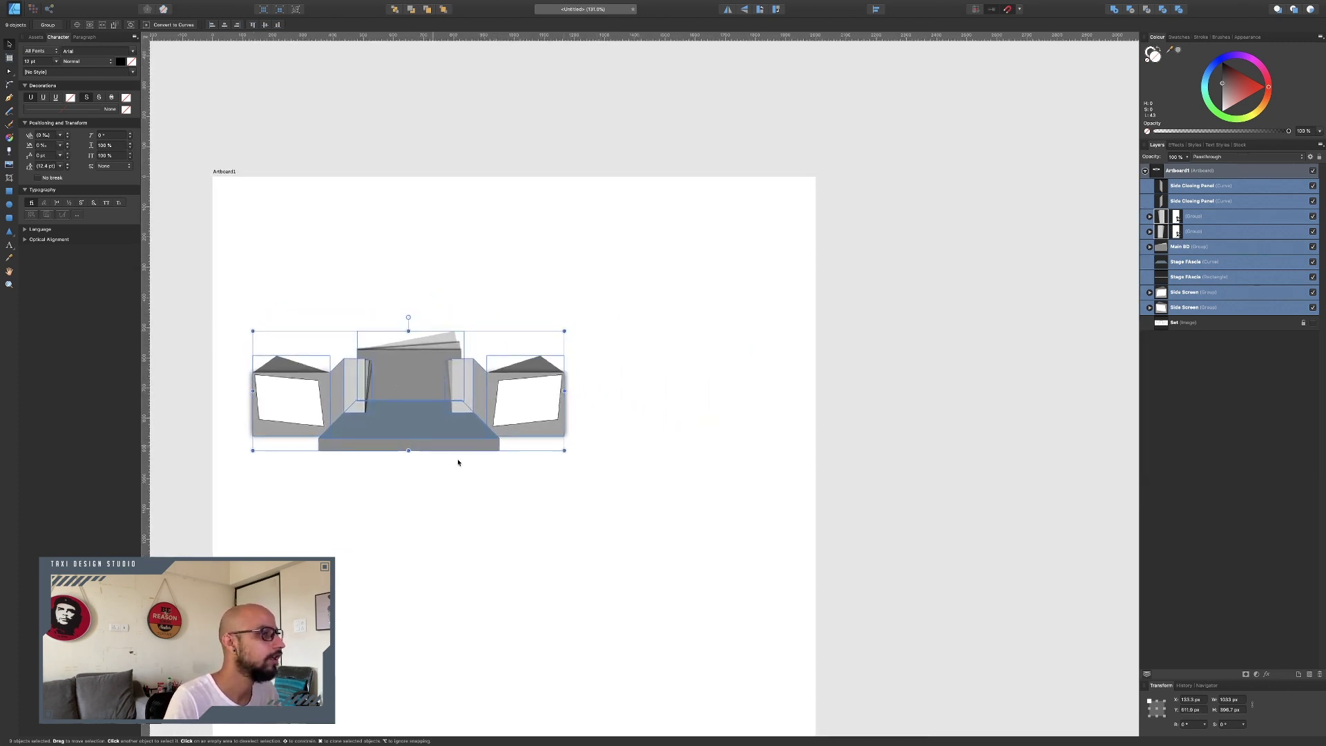
Scale the selected stage set up to nearly the artboard's width and centre it horizontally, slightly below the middle
{"action": "left_click_drag", "start_coordinate": [564, 450], "coordinate": [781, 565]}
{"action": "scroll", "coordinate": [690, 539], "scroll_direction": "down", "scroll_amount": 3}
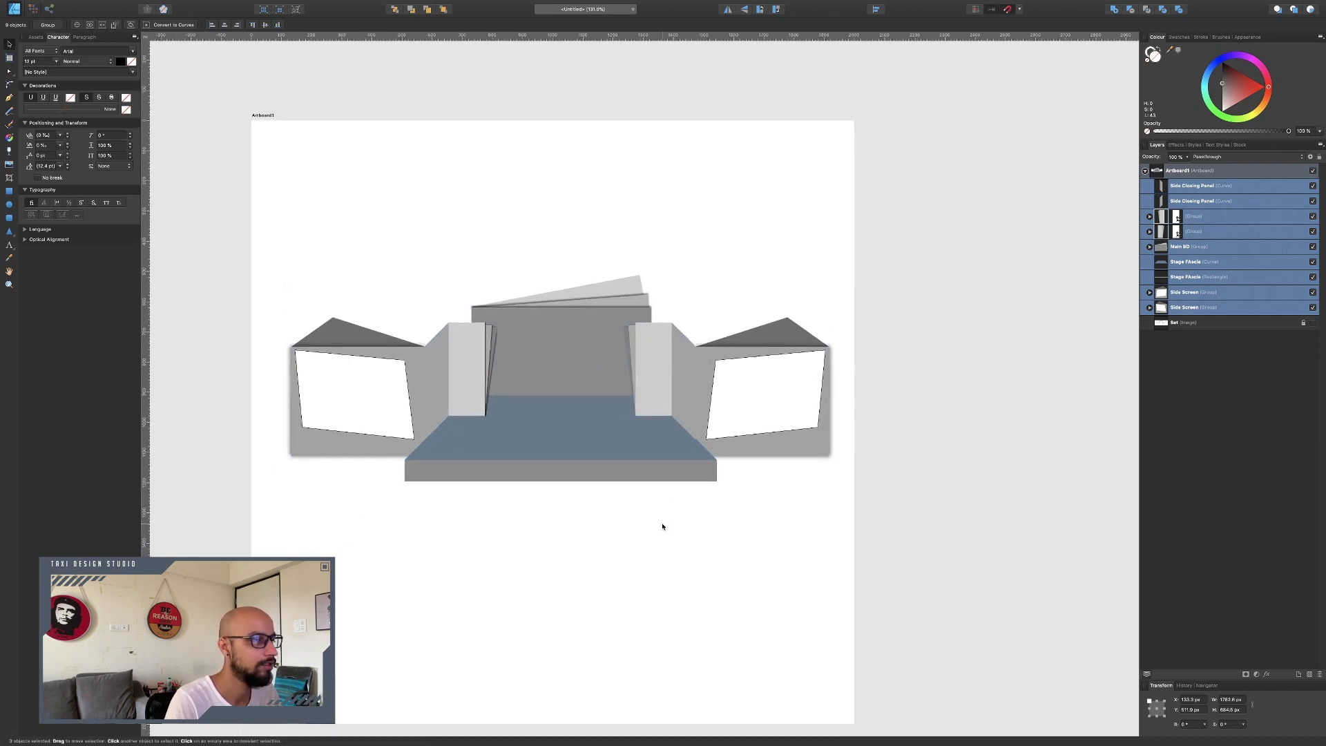
{"action": "left_click_drag", "start_coordinate": [555, 424], "coordinate": [548, 489]}
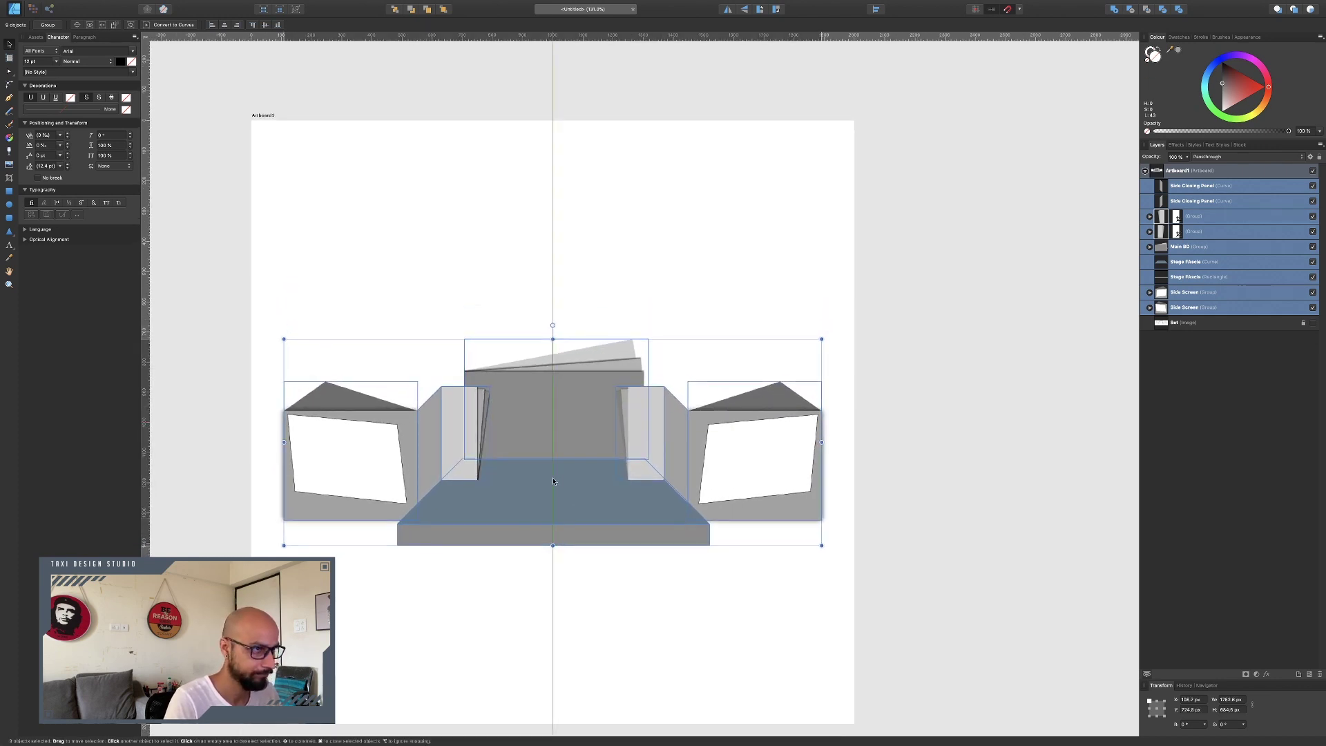
{"action": "left_click", "coordinate": [924, 421]}
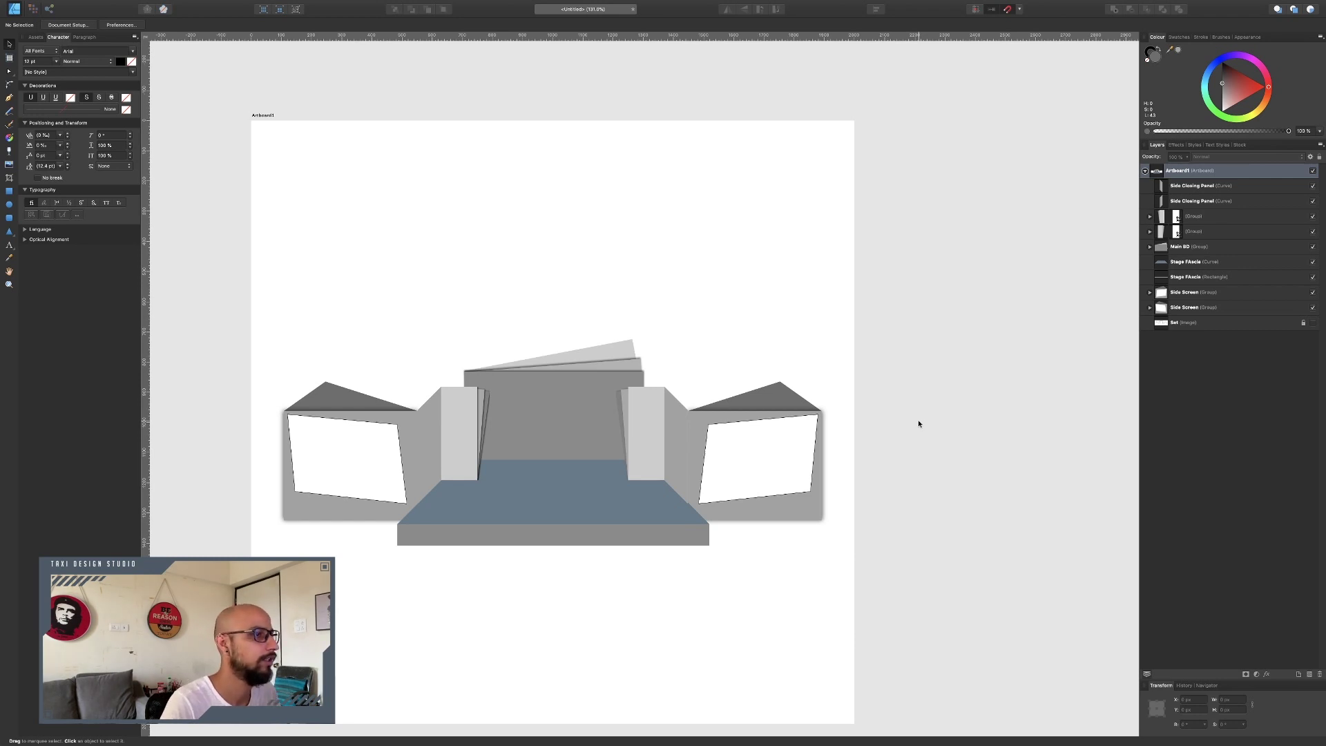
Duplicate the front grey rectangle of the Main BG group and place the copy on the pasteboard below the artboard
{"action": "scroll", "coordinate": [561, 415], "scroll_direction": "up", "scroll_amount": 2}
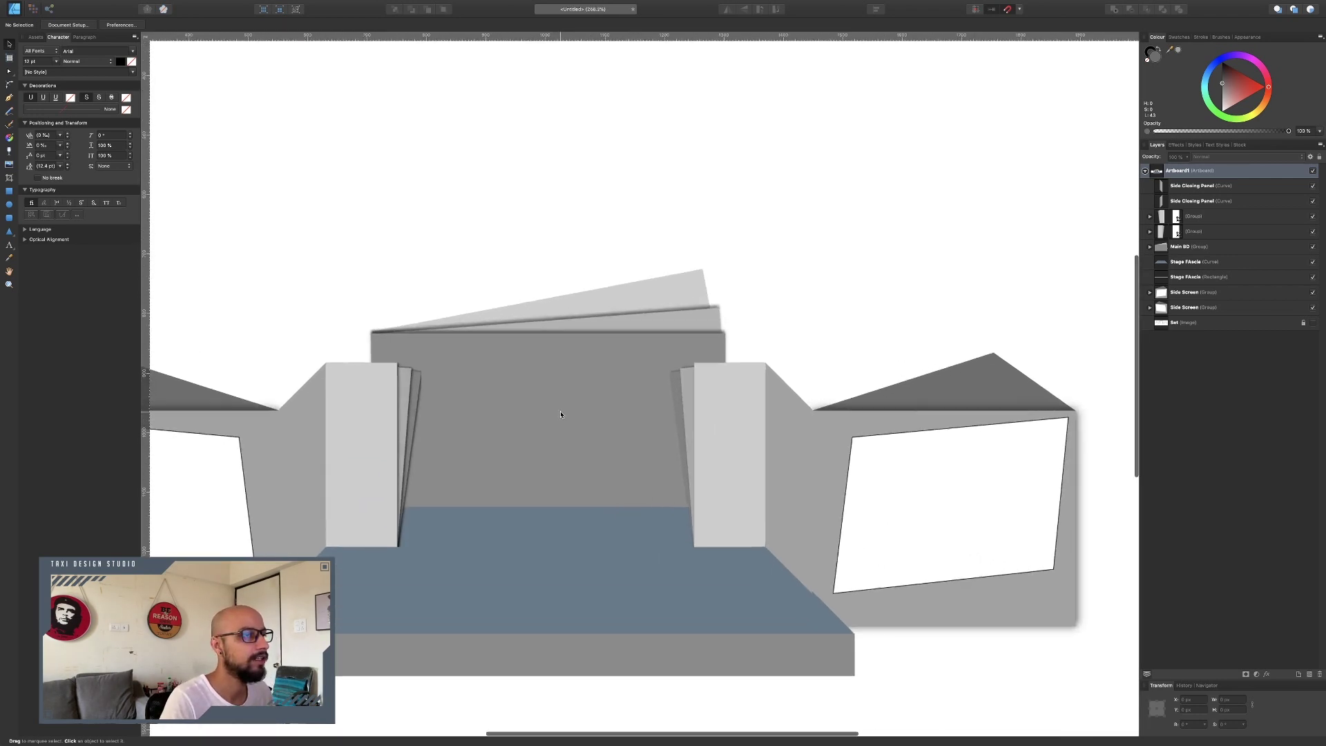
{"action": "left_click", "coordinate": [551, 388]}
{"action": "double_click", "coordinate": [550, 388]}
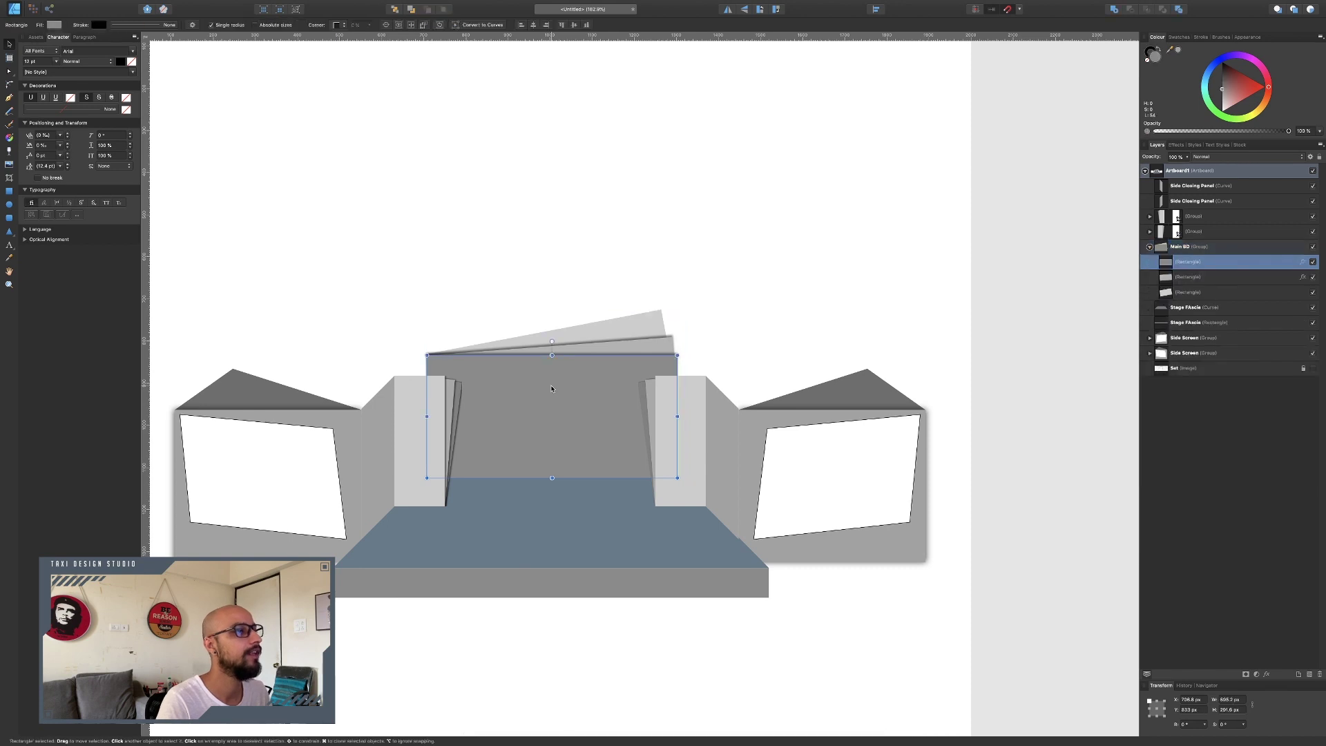
{"action": "scroll", "coordinate": [552, 385], "scroll_direction": "down", "scroll_amount": 3}
{"action": "scroll", "coordinate": [552, 385], "scroll_direction": "left", "scroll_amount": 1}
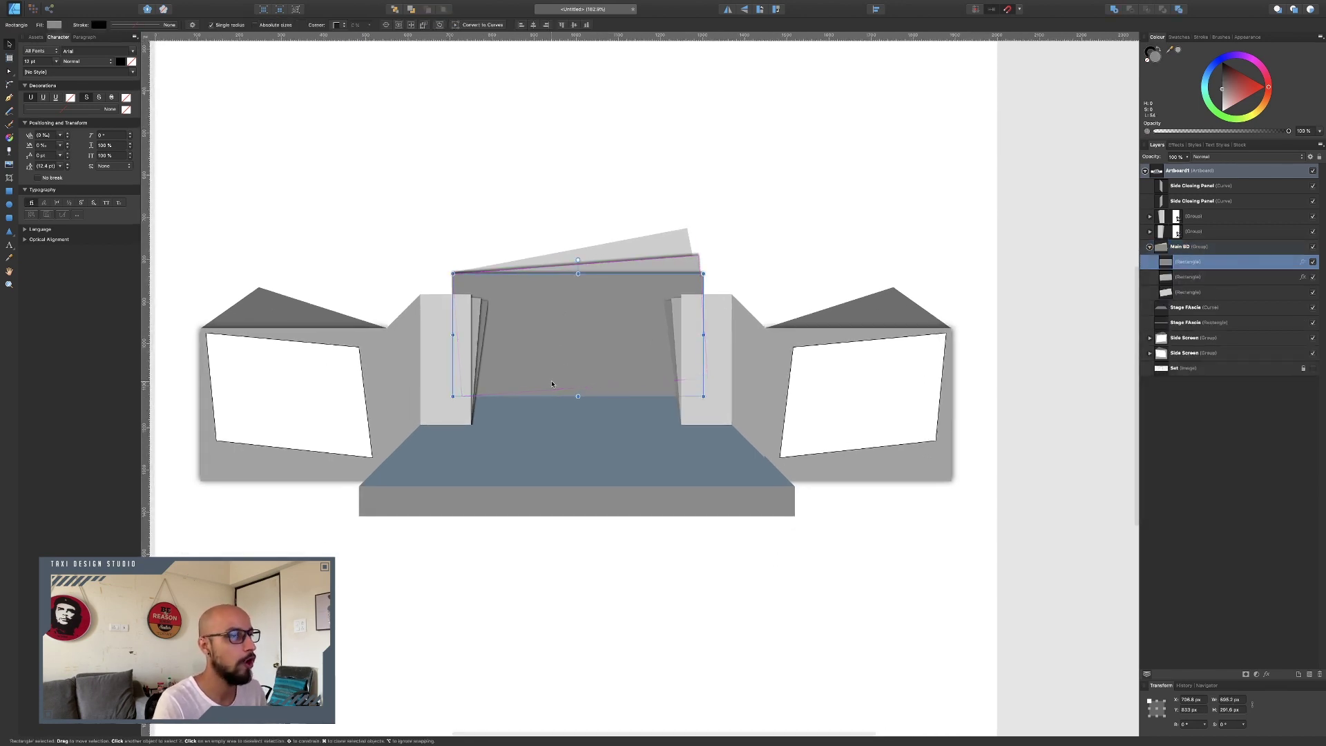
{"action": "scroll", "coordinate": [552, 383], "scroll_direction": "down", "scroll_amount": 7}
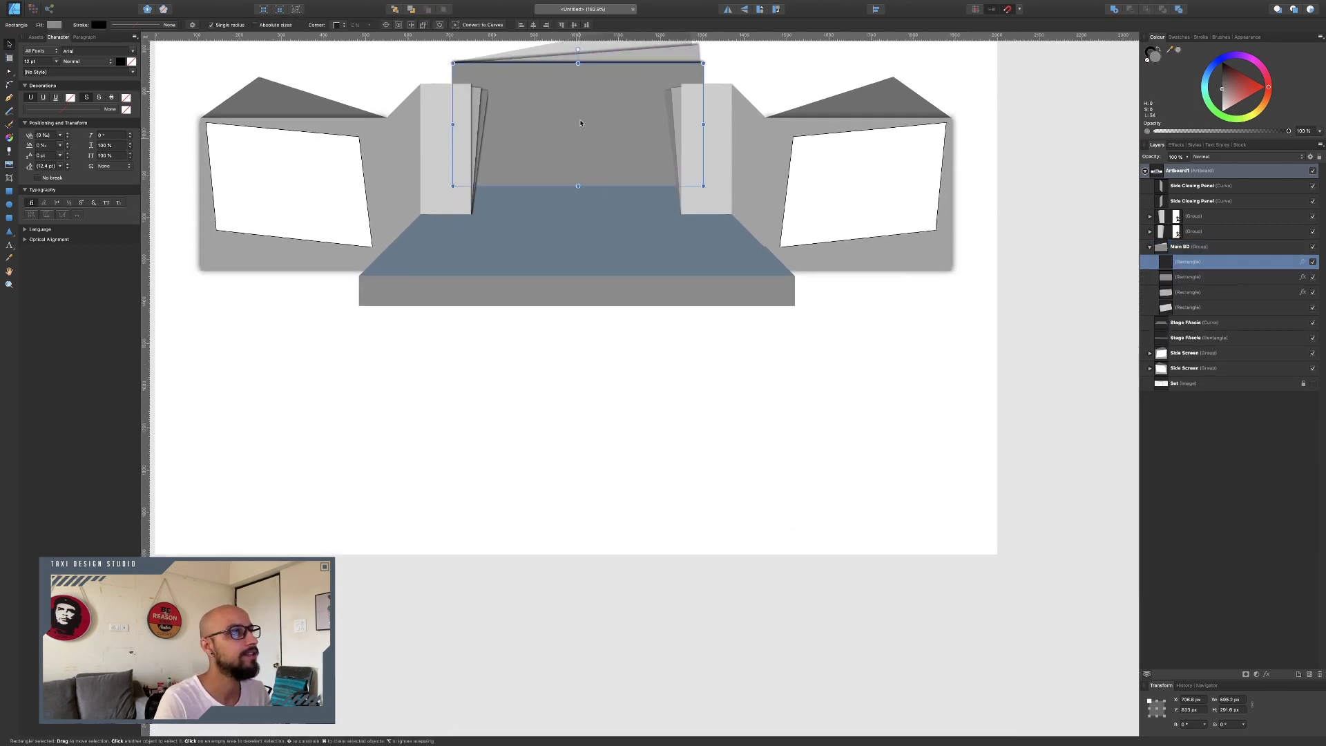
{"action": "mouse_move", "coordinate": [570, 151]}
{"action": "left_mouse_down"}
{"action": "mouse_move", "coordinate": [660, 527]}
{"action": "mouse_move", "coordinate": [636, 495]}
{"action": "left_mouse_up"}
{"action": "scroll", "coordinate": [637, 483], "scroll_direction": "down", "scroll_amount": 3}
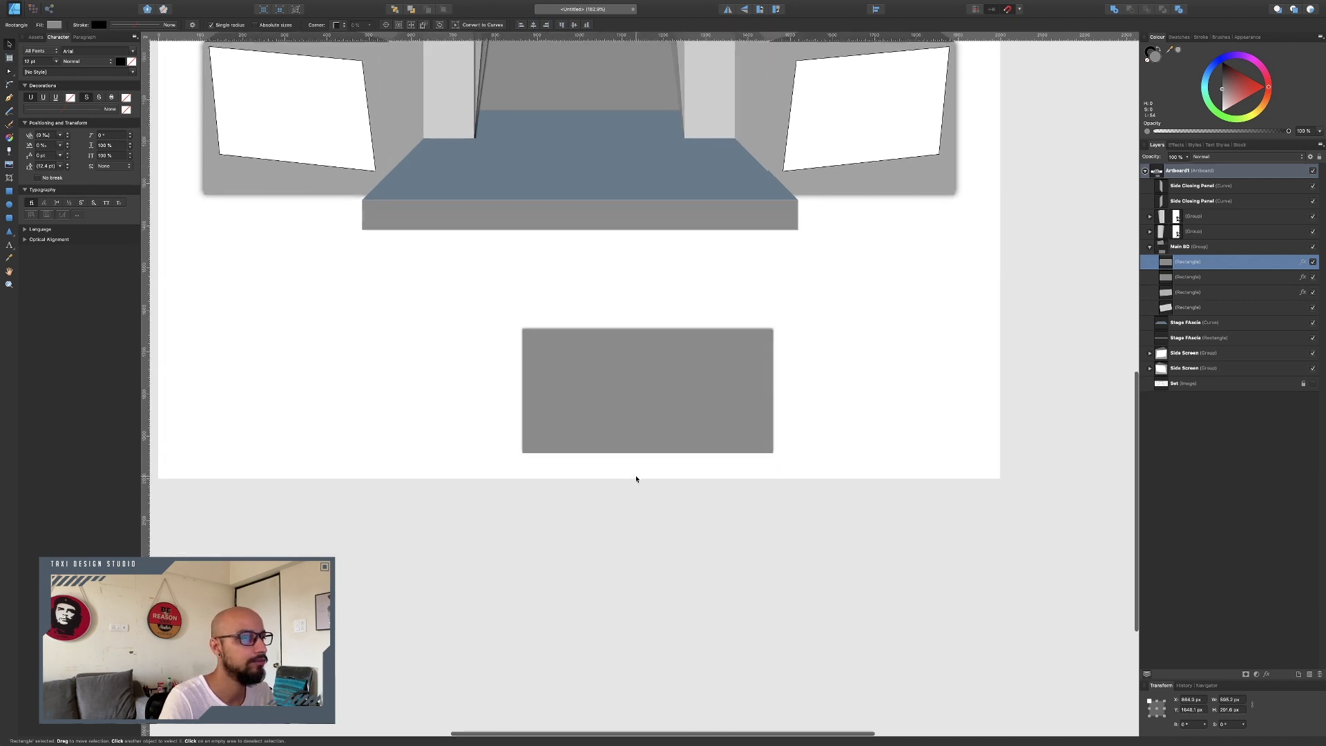
{"action": "left_click_drag", "start_coordinate": [650, 394], "coordinate": [654, 574]}
{"action": "scroll", "coordinate": [655, 575], "scroll_direction": "down", "scroll_amount": 3}
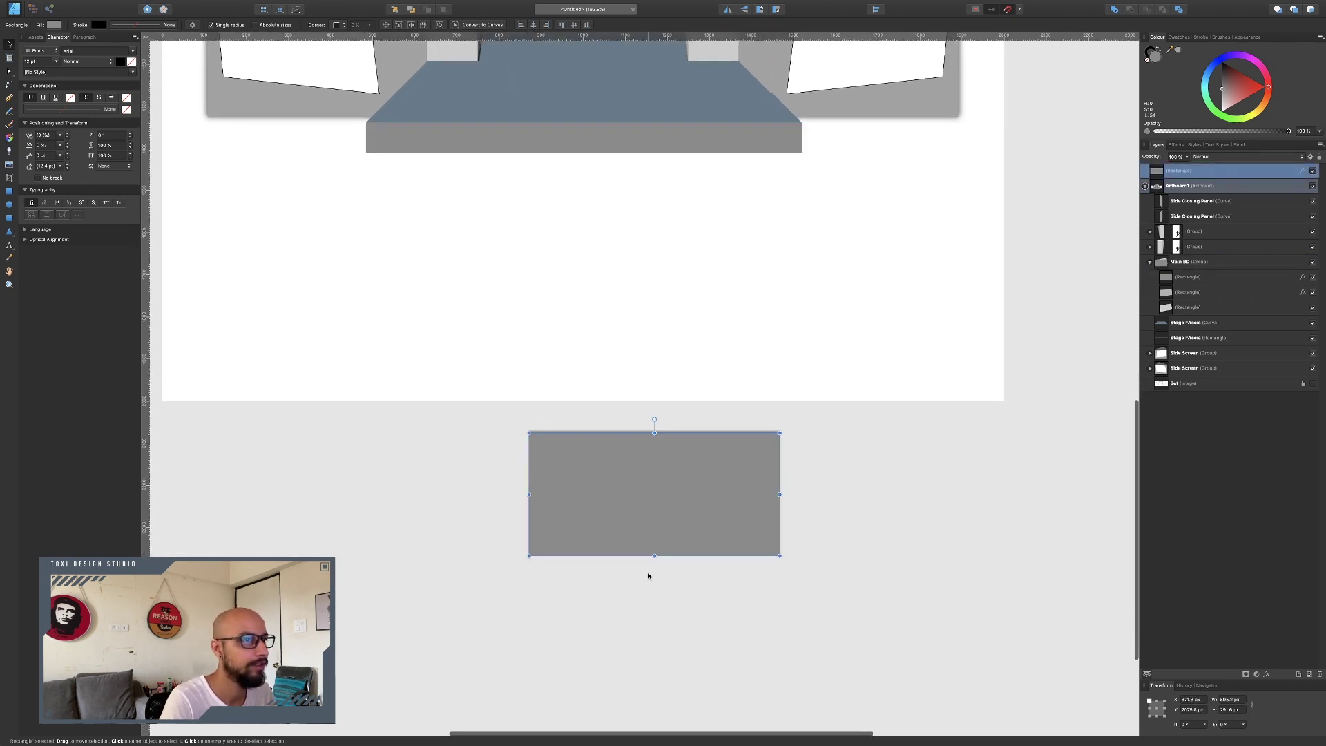
{"action": "left_click", "coordinate": [1013, 513]}
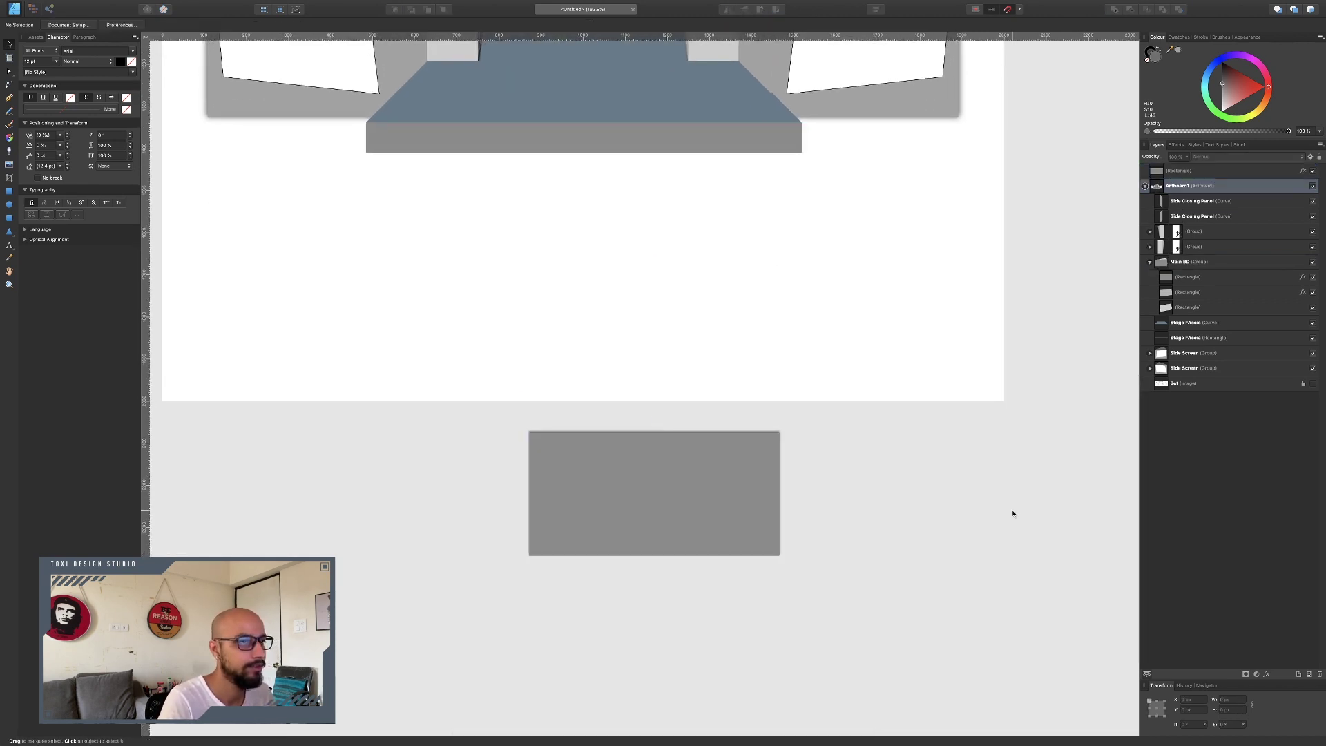
Give the copied rectangle below the artboard a linear gradient fill whose start stop is blue-violet, hue 260
{"action": "left_click", "coordinate": [675, 494]}
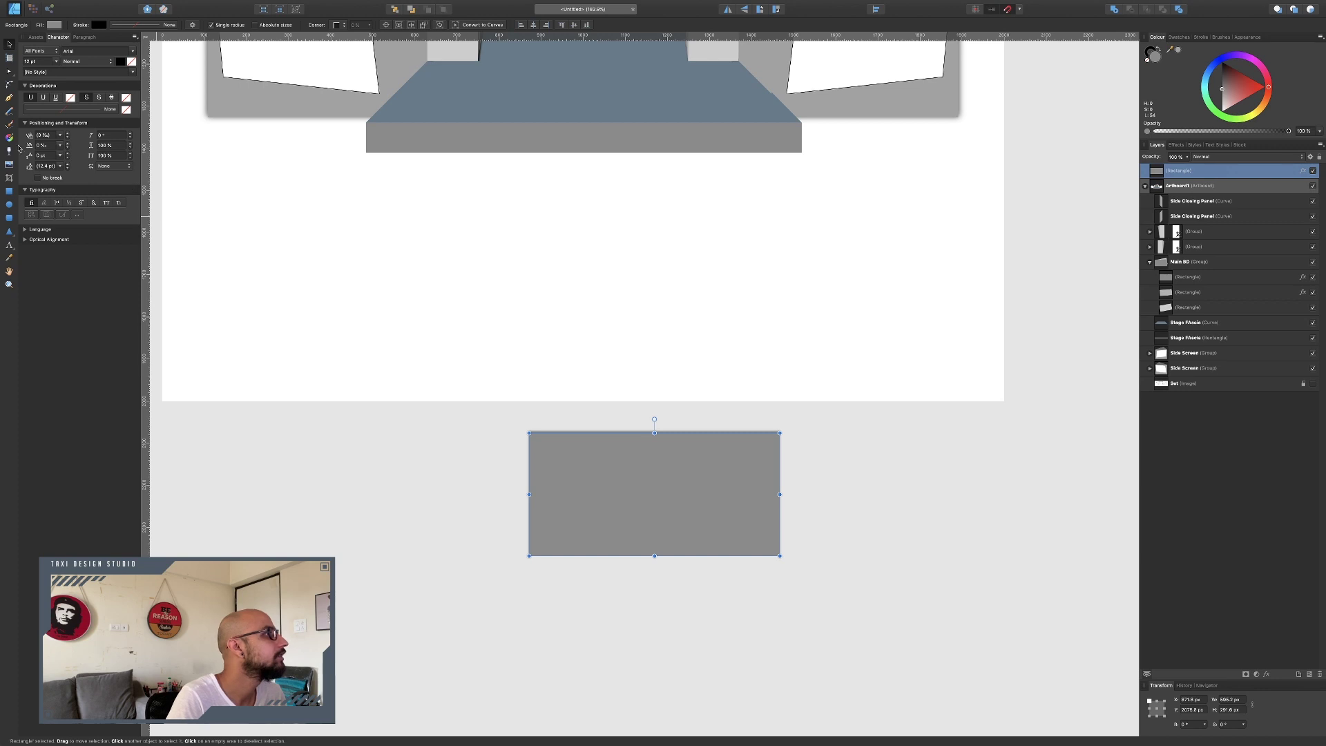
{"action": "left_click", "coordinate": [56, 26]}
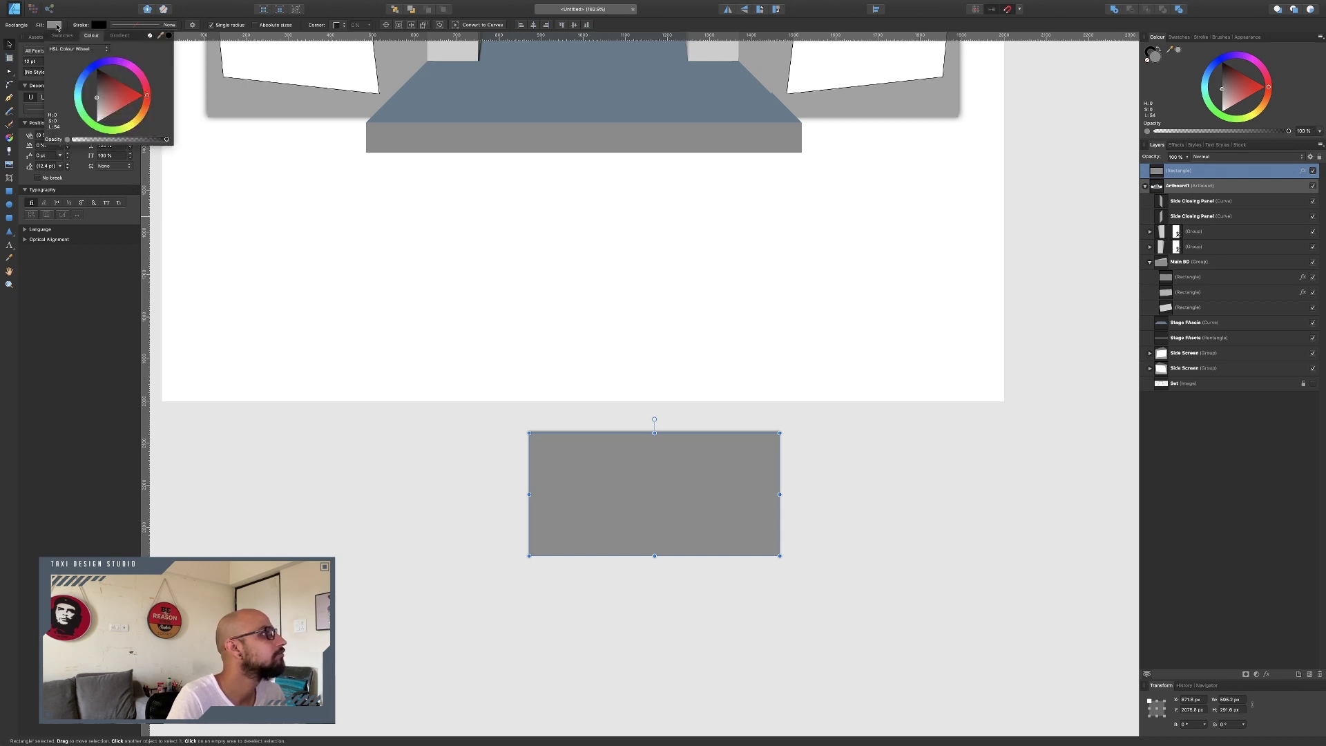
{"action": "left_click", "coordinate": [120, 36]}
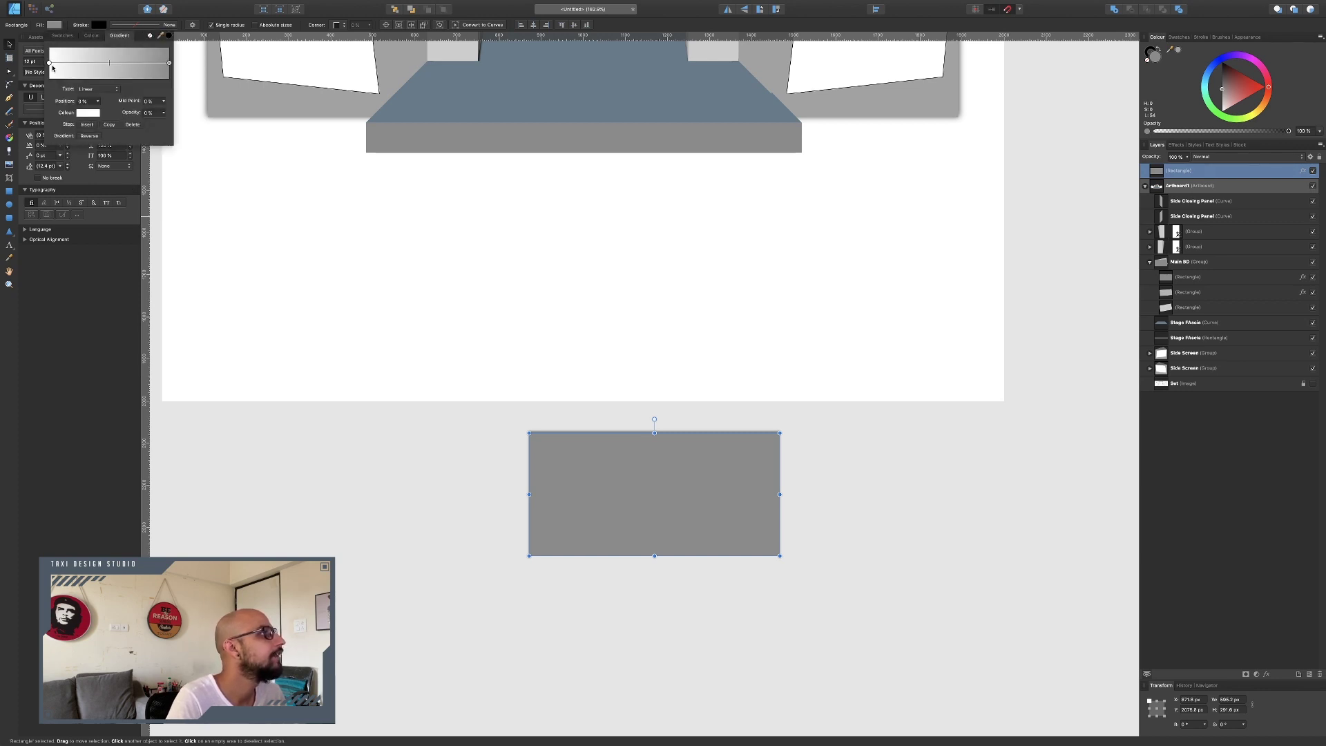
{"action": "left_click", "coordinate": [49, 63]}
{"action": "left_click", "coordinate": [88, 112]}
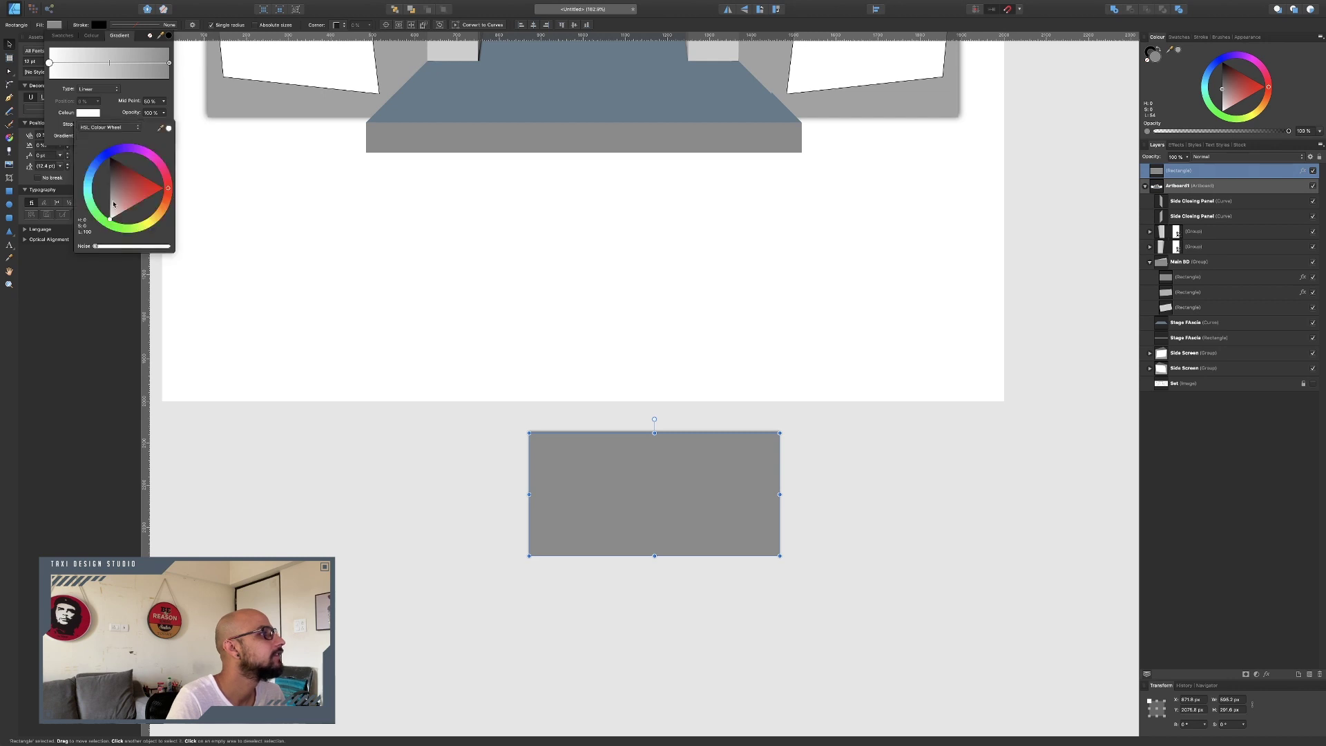
{"action": "left_click_drag", "start_coordinate": [99, 162], "coordinate": [121, 152]}
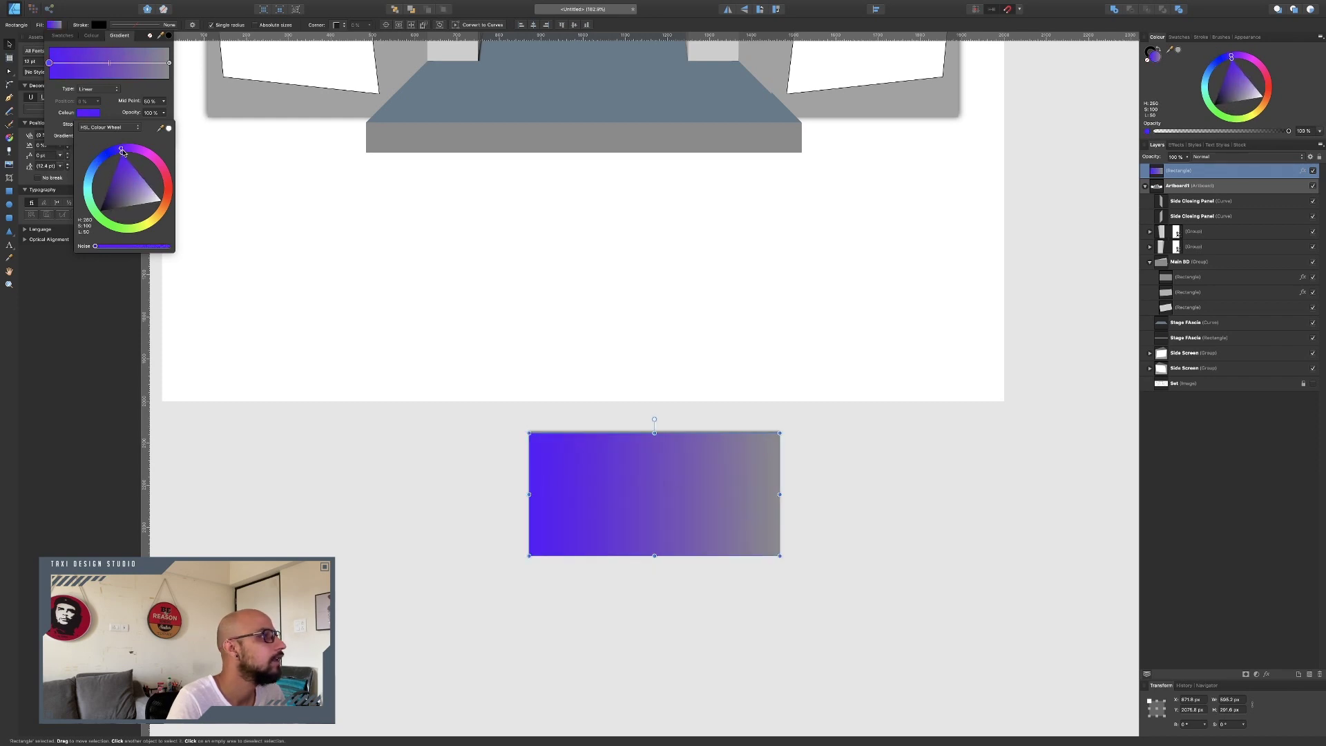
Set the end stop of the rectangle's linear gradient to magenta-purple and deselect the rectangle
{"action": "left_click", "coordinate": [170, 63]}
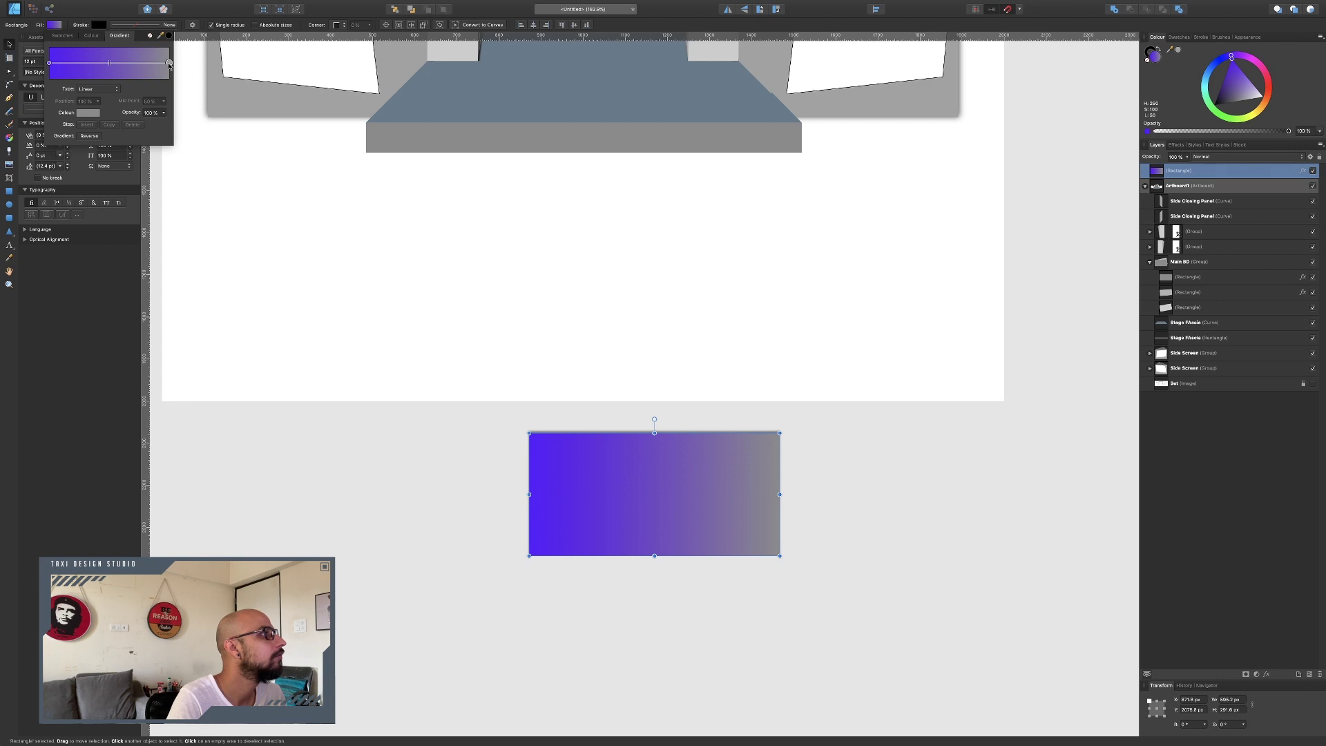
{"action": "left_click", "coordinate": [88, 112]}
{"action": "left_click_drag", "start_coordinate": [136, 150], "coordinate": [141, 152]}
{"action": "left_click", "coordinate": [348, 528]}
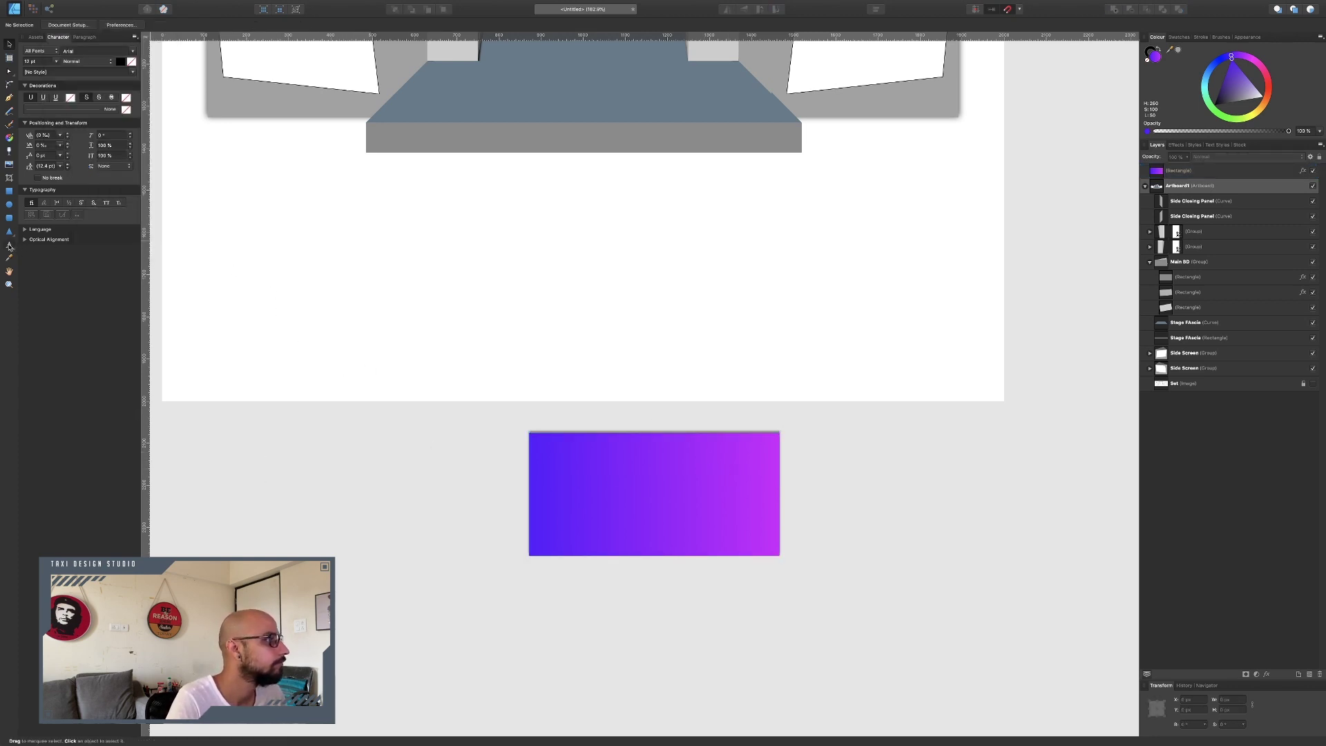
Add the artistic text "Welcome to Demo Session" over the gradient rectangle
{"action": "left_click", "coordinate": [9, 245]}
{"action": "left_click_drag", "start_coordinate": [564, 474], "coordinate": [582, 489]}
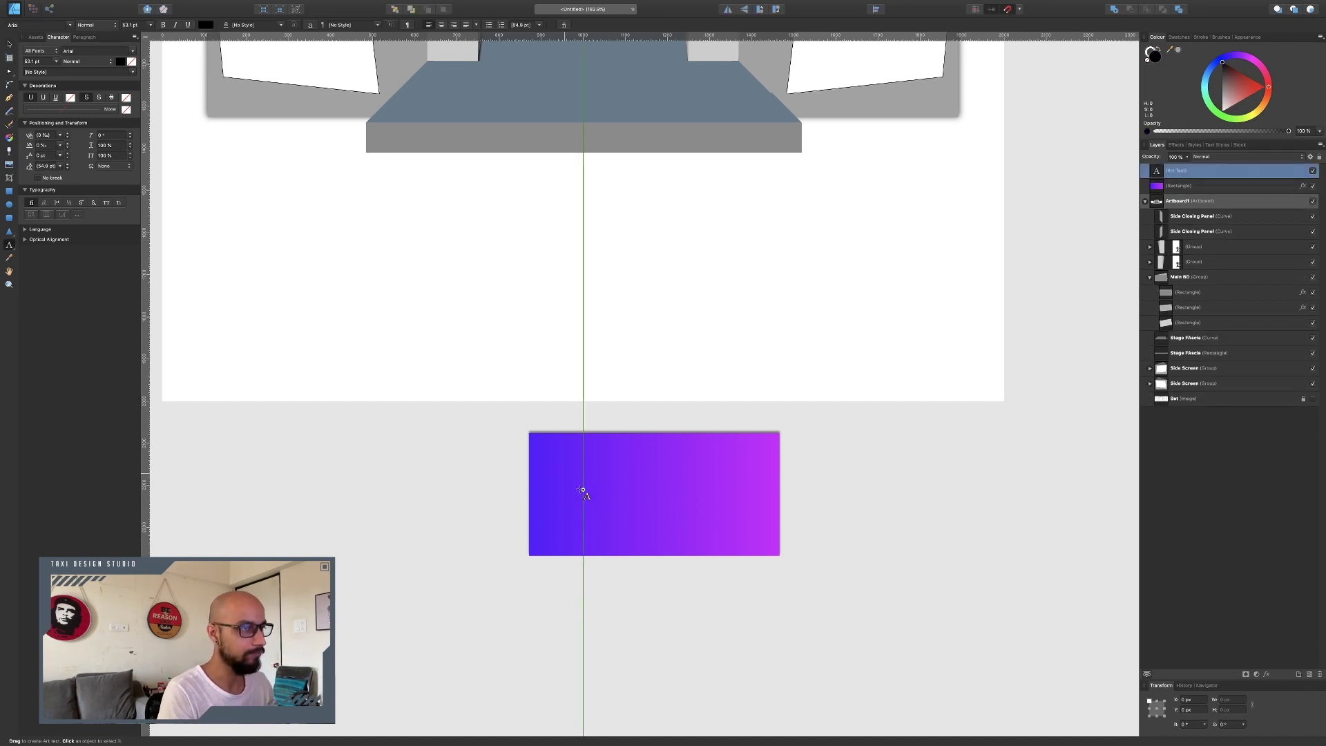
{"action": "type", "text": "Welcome "}
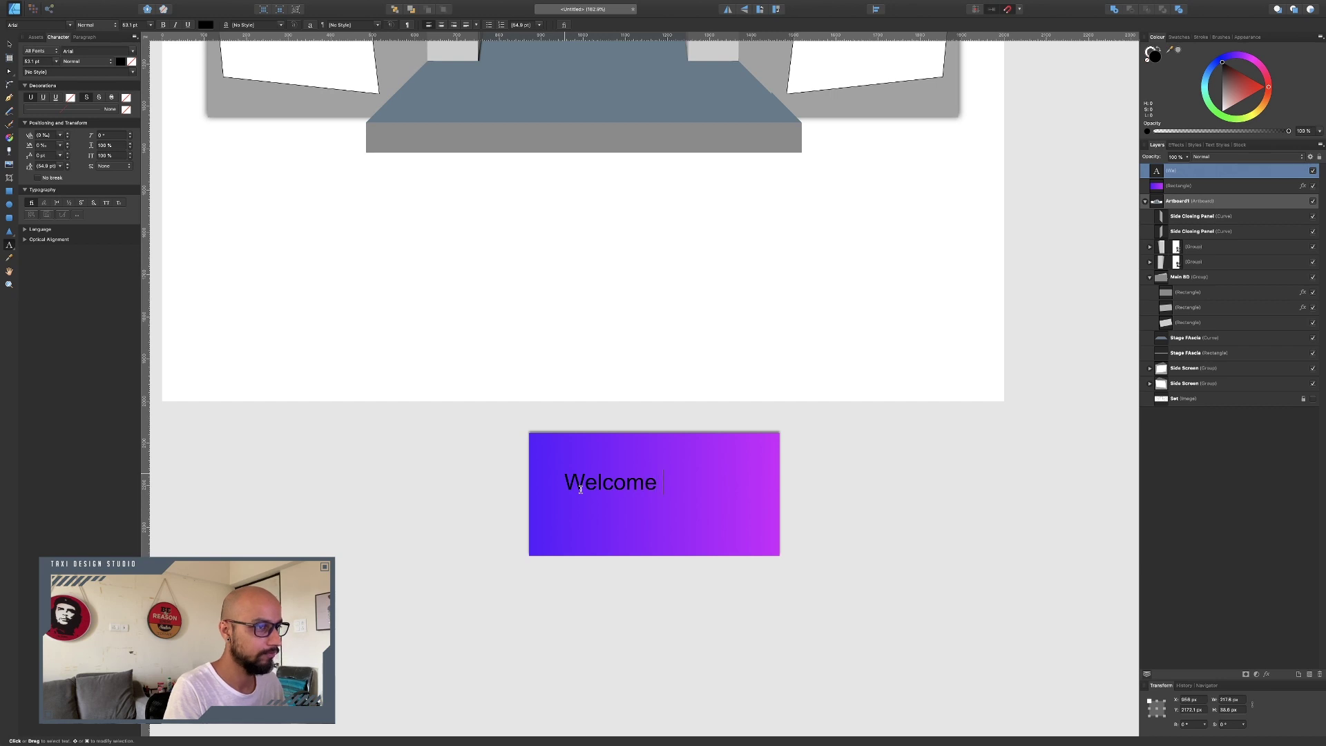
{"action": "type", "text": "to"}
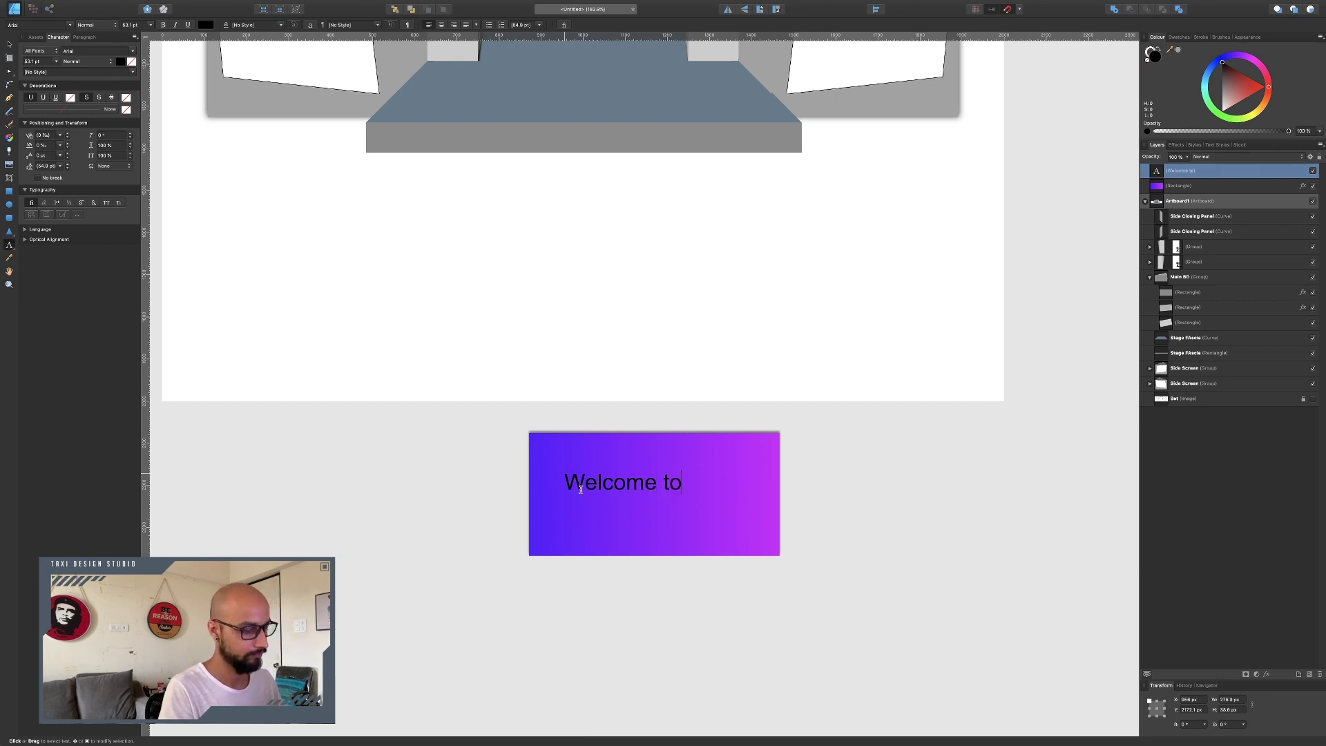
{"action": "type", "text": " Class"}
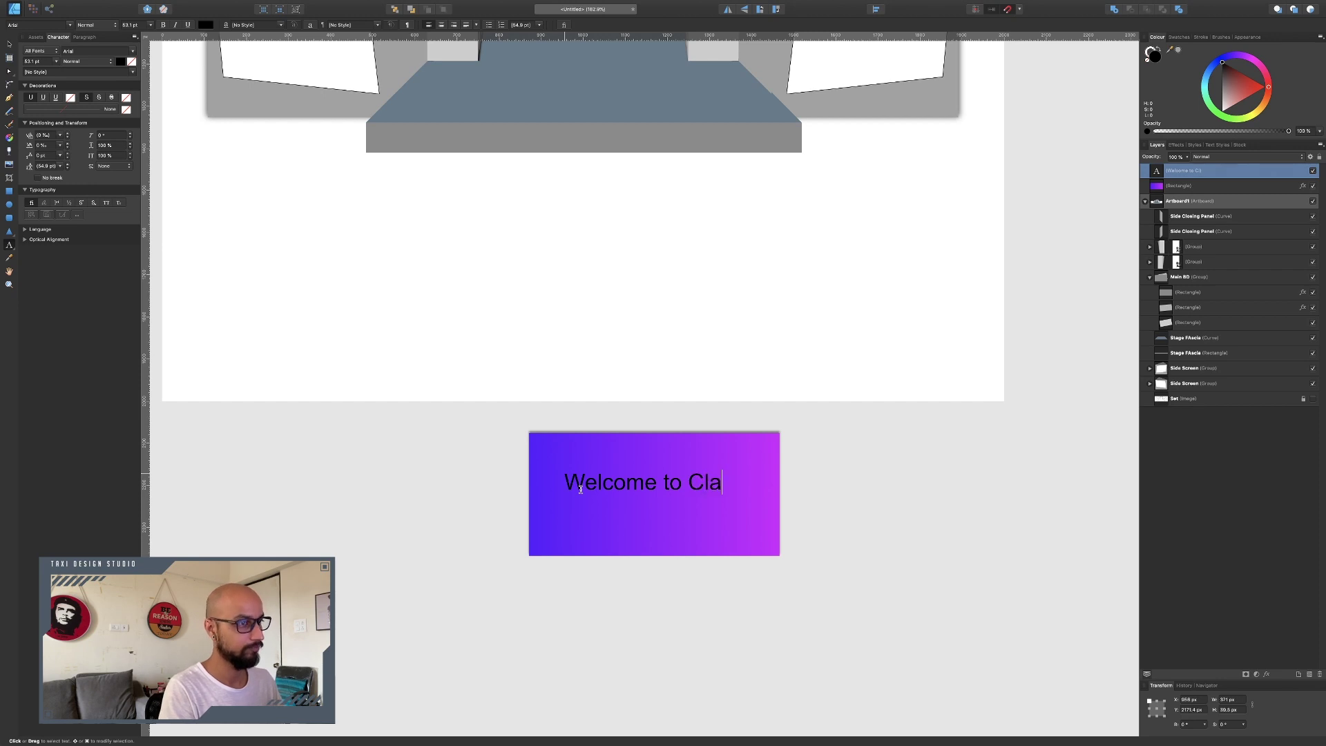
{"action": "key", "text": "BackSpace"}
{"action": "key", "text": "BackSpace"}
{"action": "key", "text": "BackSpace"}
{"action": "key", "text": "BackSpace"}
{"action": "key", "text": "BackSpace"}
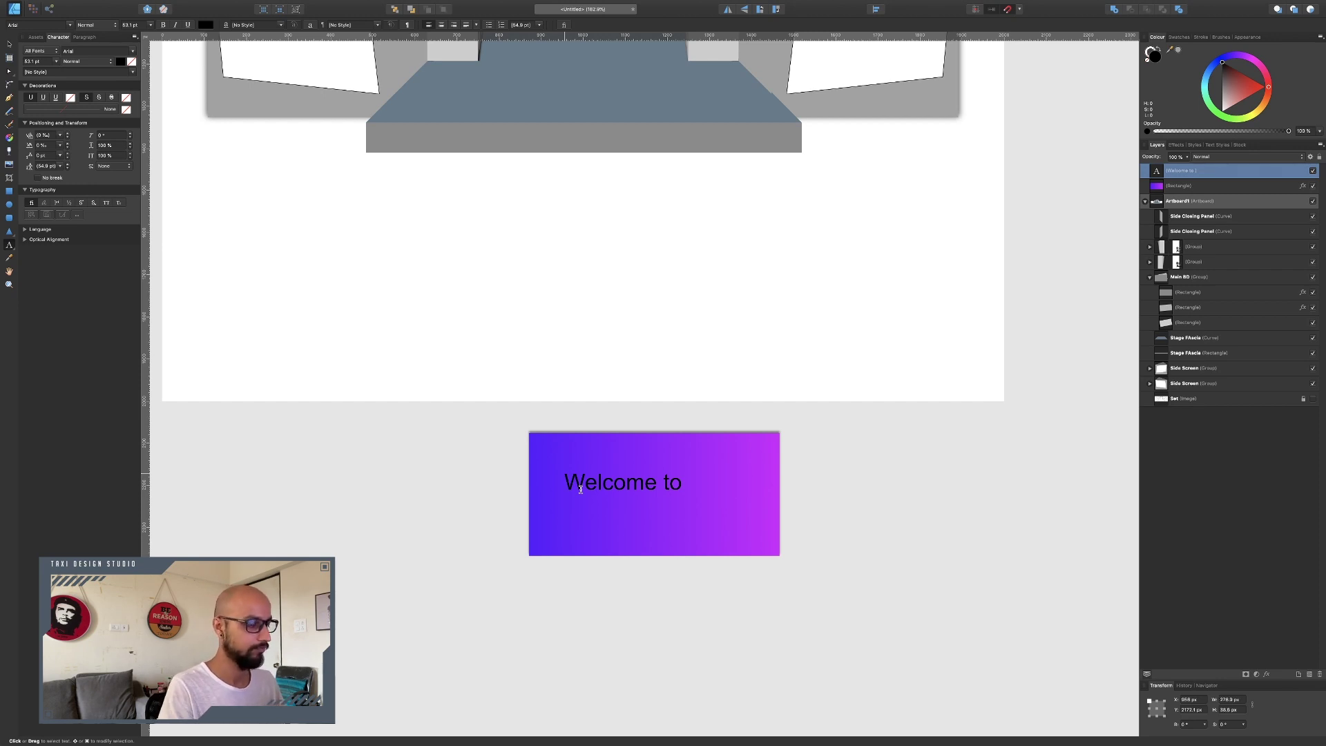
{"action": "key", "text": "Escape"}
{"action": "type", "text": "Demo Session"}
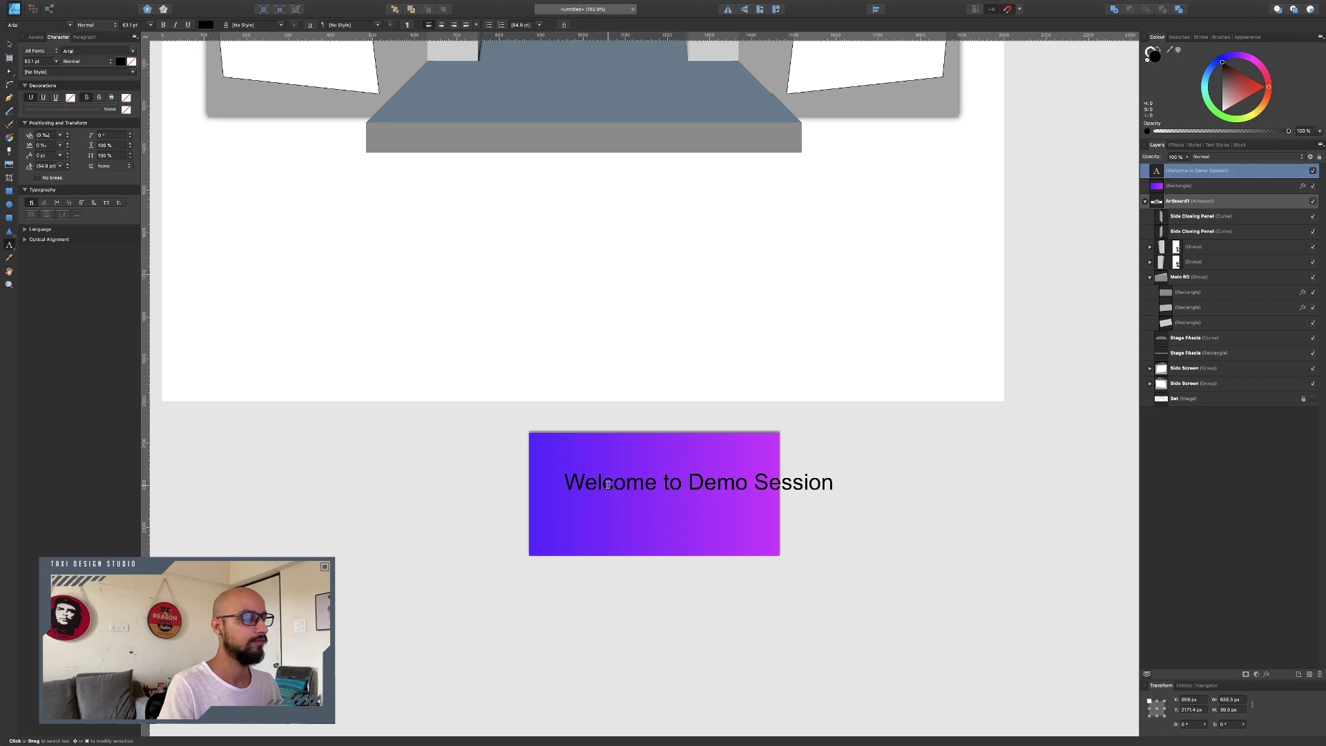
Change the font of the whole welcome text to Roboto Condensed
{"action": "key", "text": "super+a"}
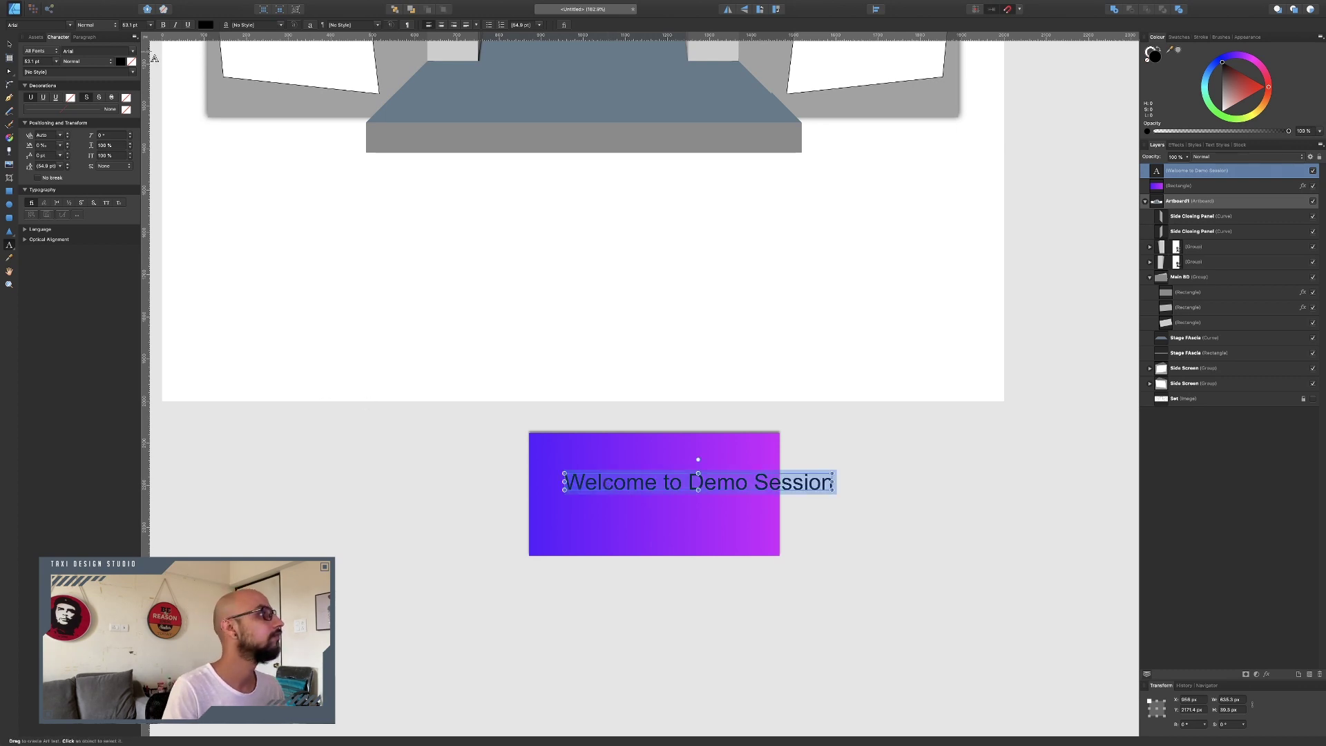
{"action": "left_click", "coordinate": [47, 24]}
{"action": "type", "text": "Roboto Condensed"}
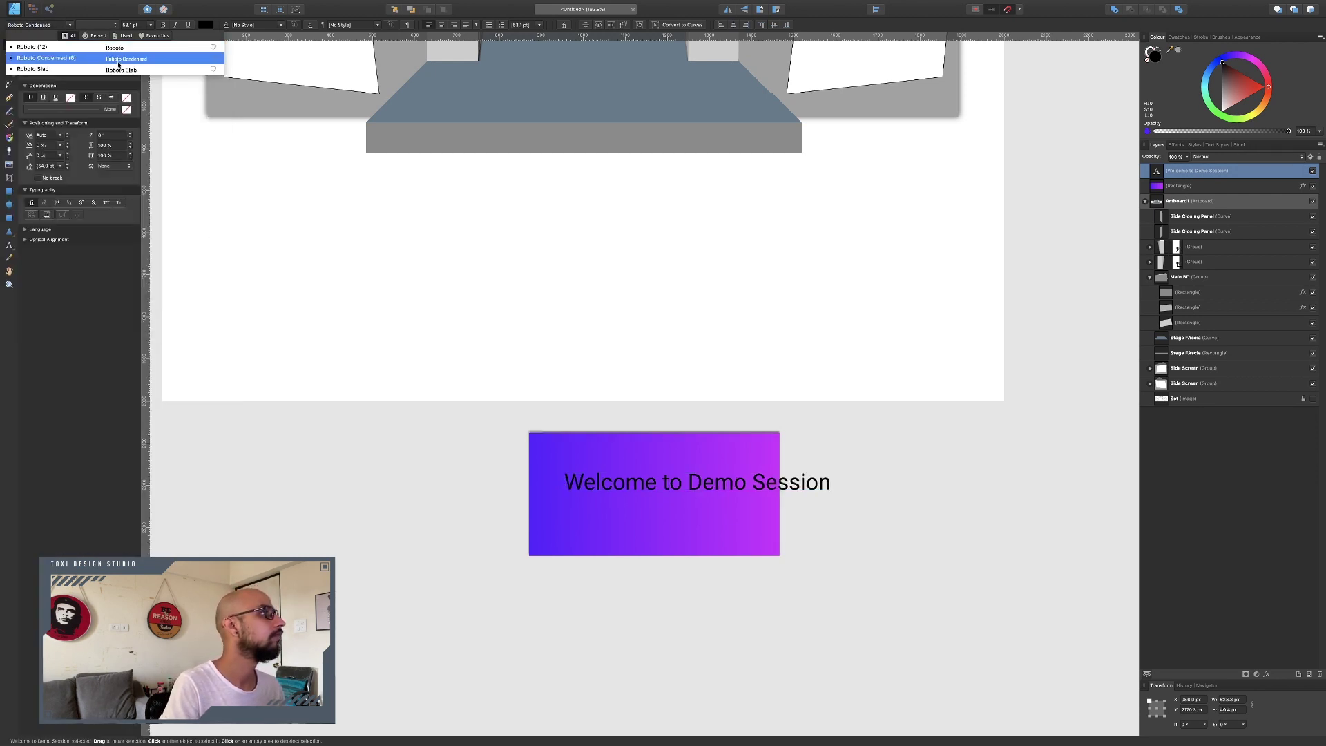
{"action": "left_click", "coordinate": [120, 64]}
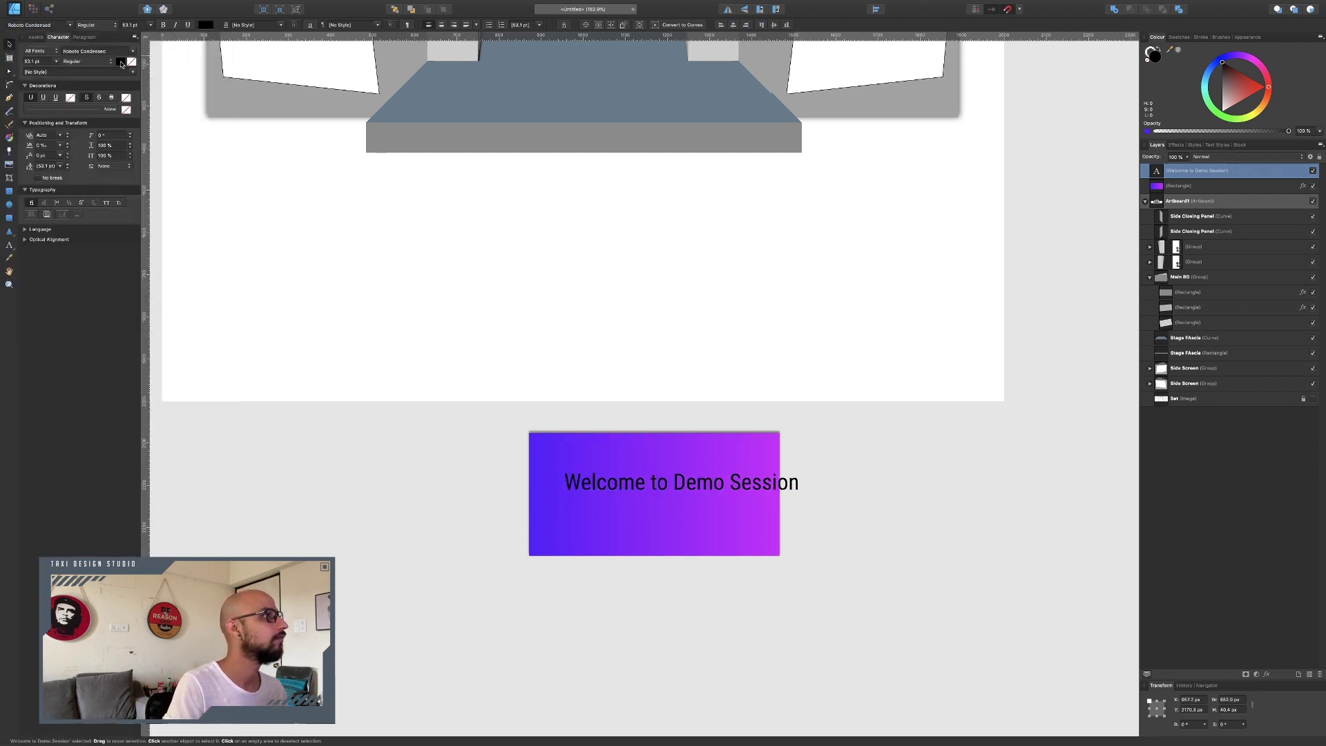
Set the welcome text in Roboto Slab and turn on all caps
{"action": "left_click", "coordinate": [98, 52]}
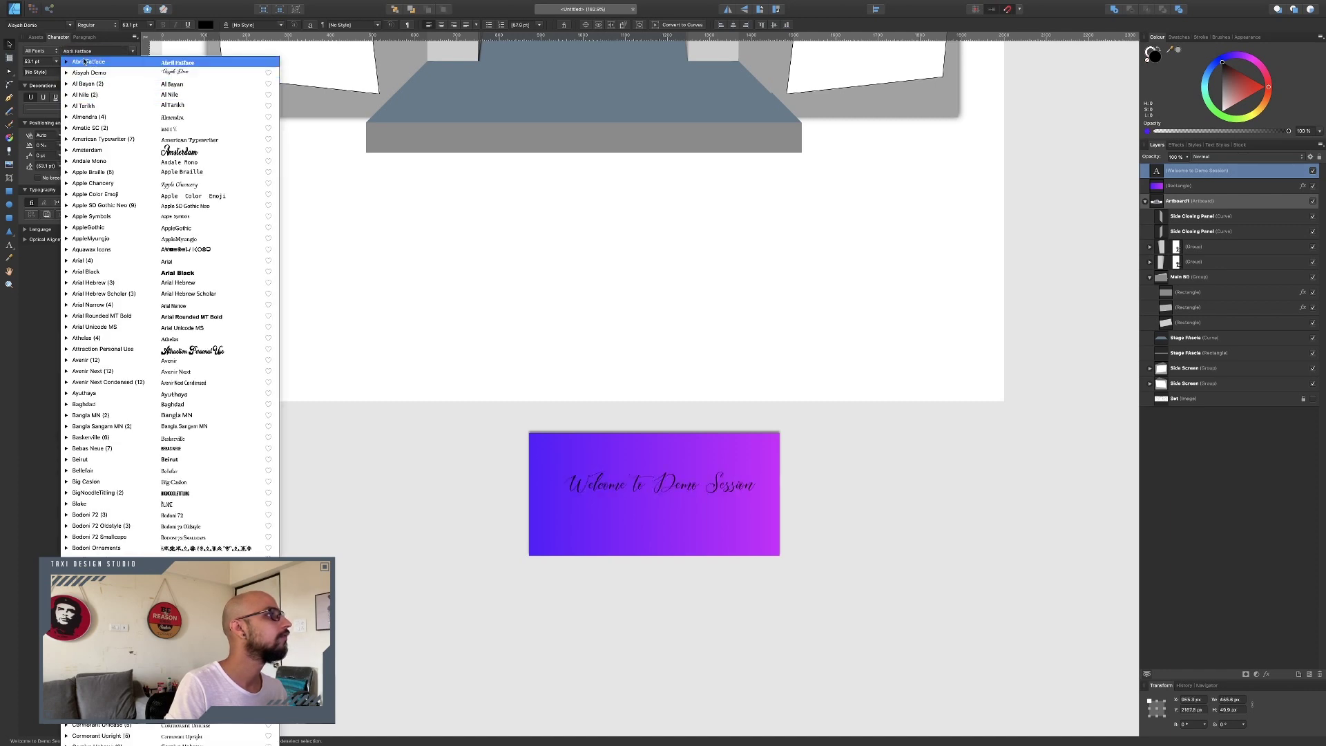
{"action": "type", "text": "Roboto Slab"}
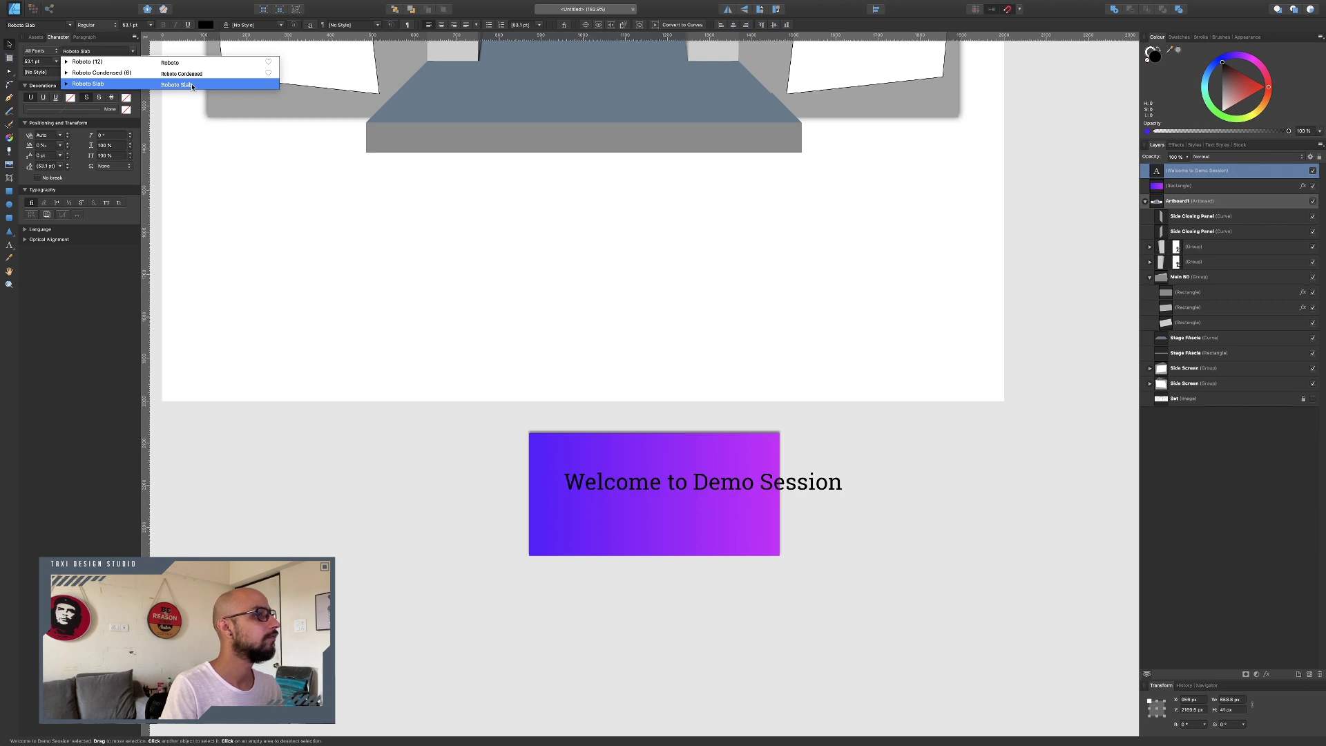
{"action": "left_click", "coordinate": [173, 85]}
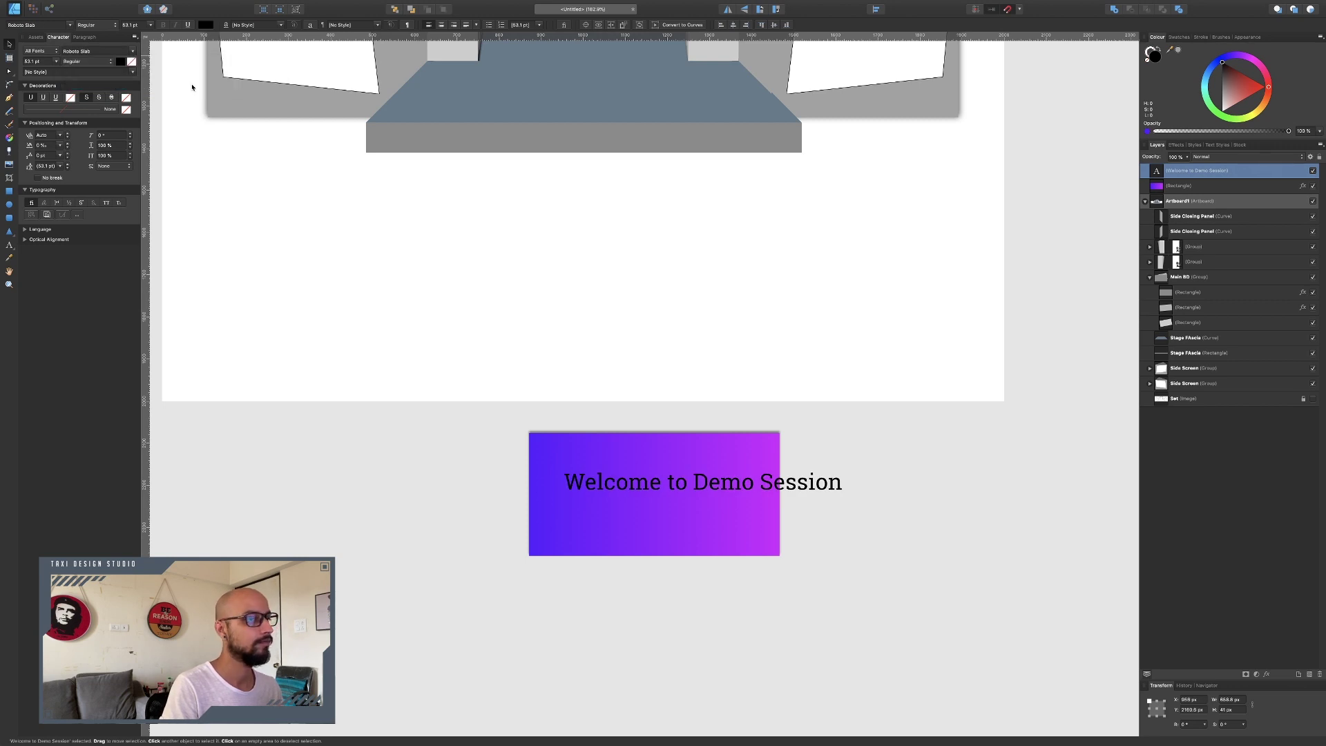
{"action": "left_click", "coordinate": [108, 202]}
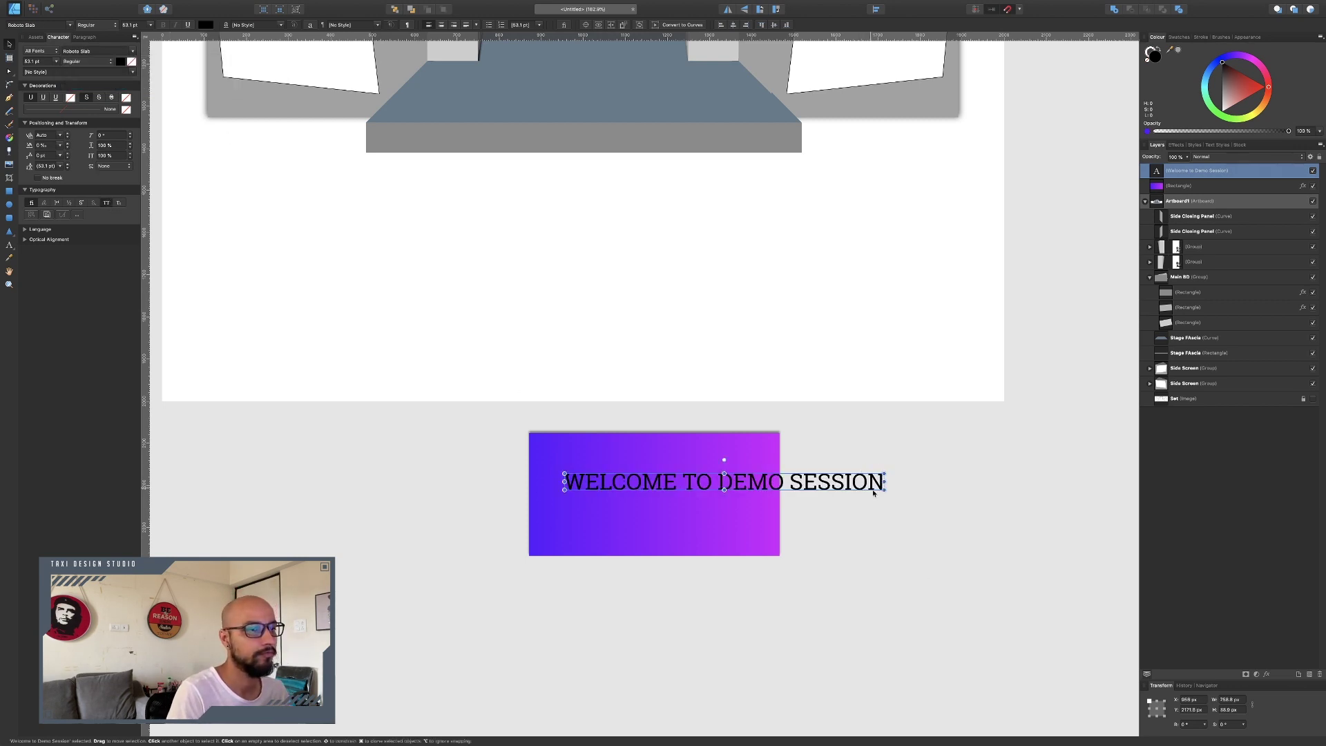
Scale the welcome text down to fit inside the gradient rectangle and break it onto a second line before "Demo Session"
{"action": "left_click_drag", "start_coordinate": [884, 481], "coordinate": [718, 476]}
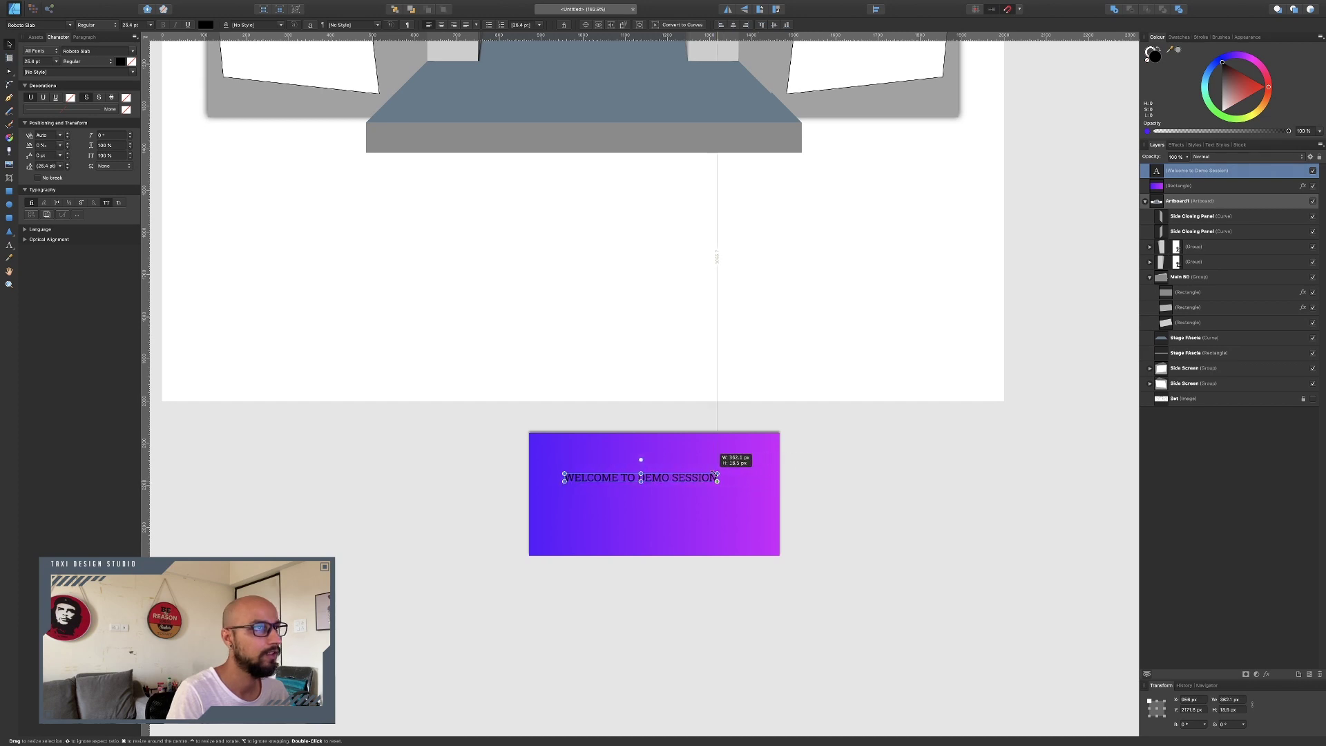
{"action": "scroll", "coordinate": [668, 572], "scroll_direction": "up", "scroll_amount": 2}
{"action": "scroll", "coordinate": [679, 531], "scroll_direction": "up", "scroll_amount": 1}
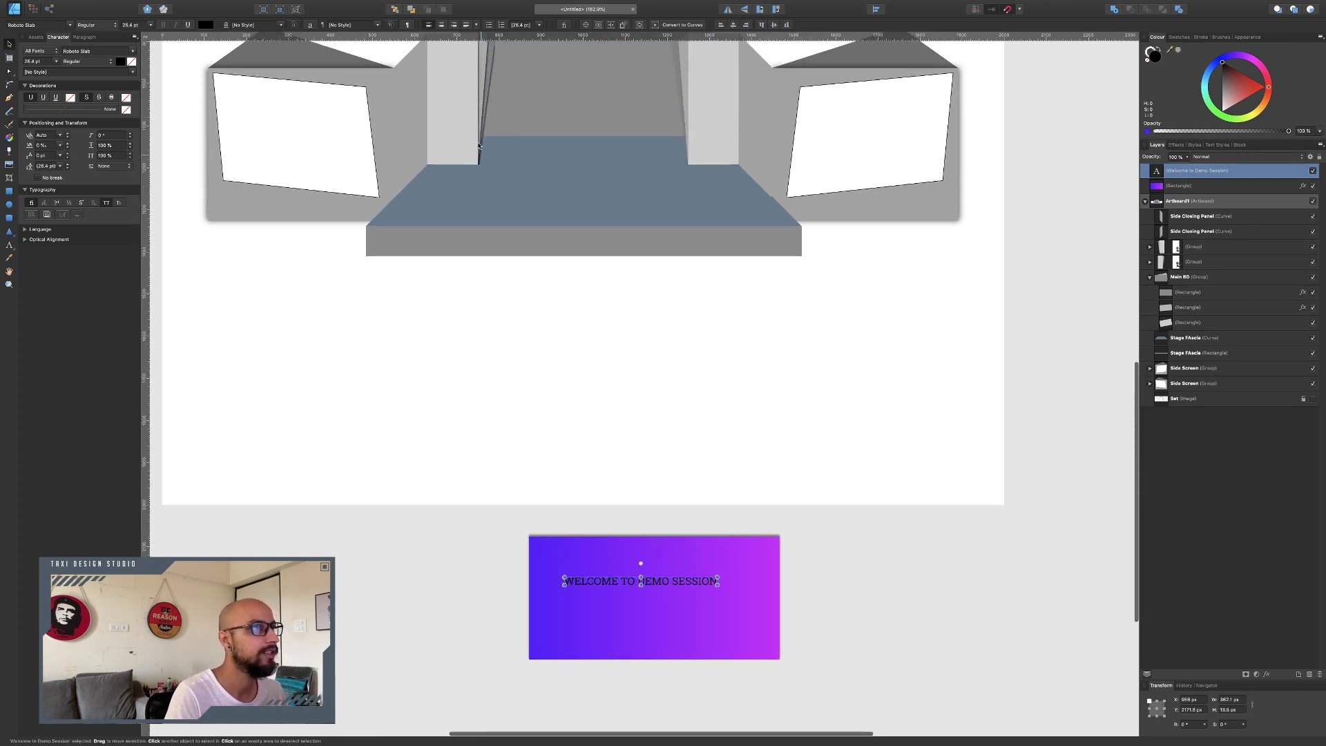
{"action": "scroll", "coordinate": [623, 494], "scroll_direction": "down", "scroll_amount": 3}
{"action": "key", "text": "t"}
{"action": "key", "text": "Return"}
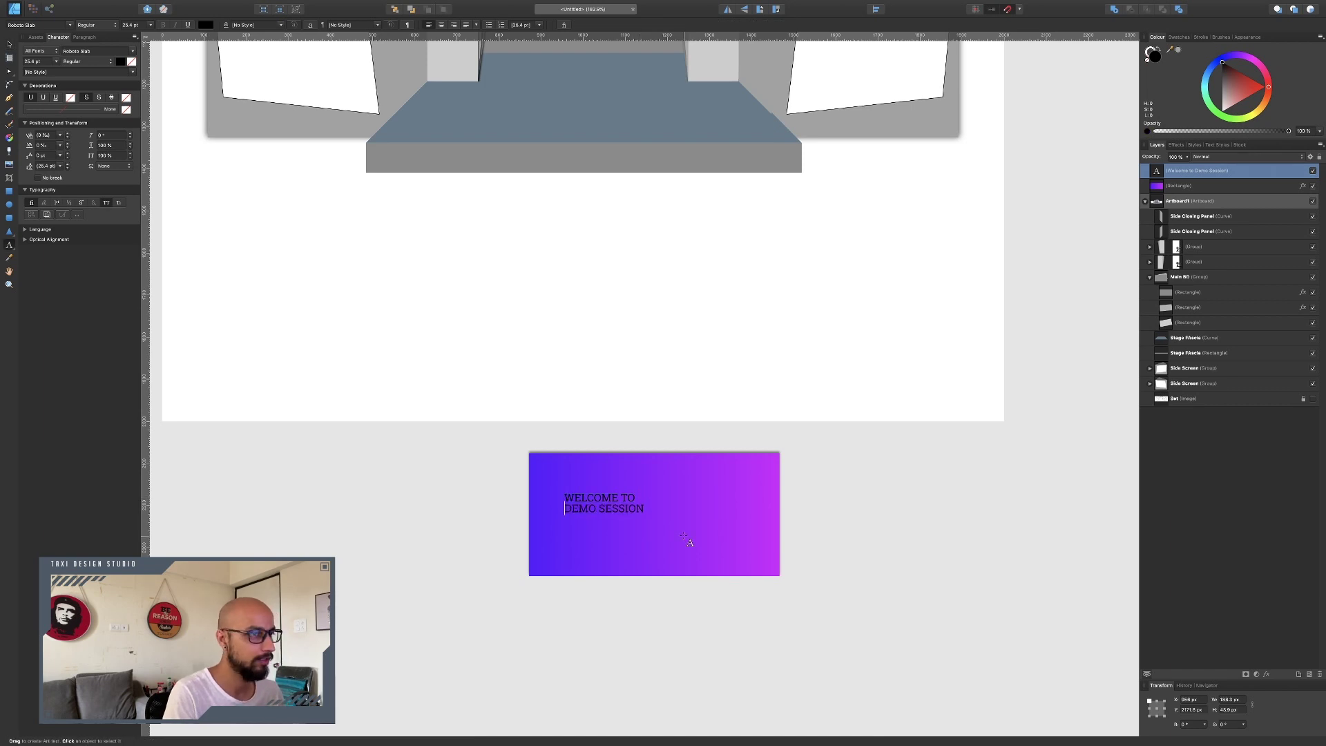
Centre-align the two lines of welcome text and move the text to the middle of the gradient rectangle
{"action": "key", "text": "ctrl+a"}
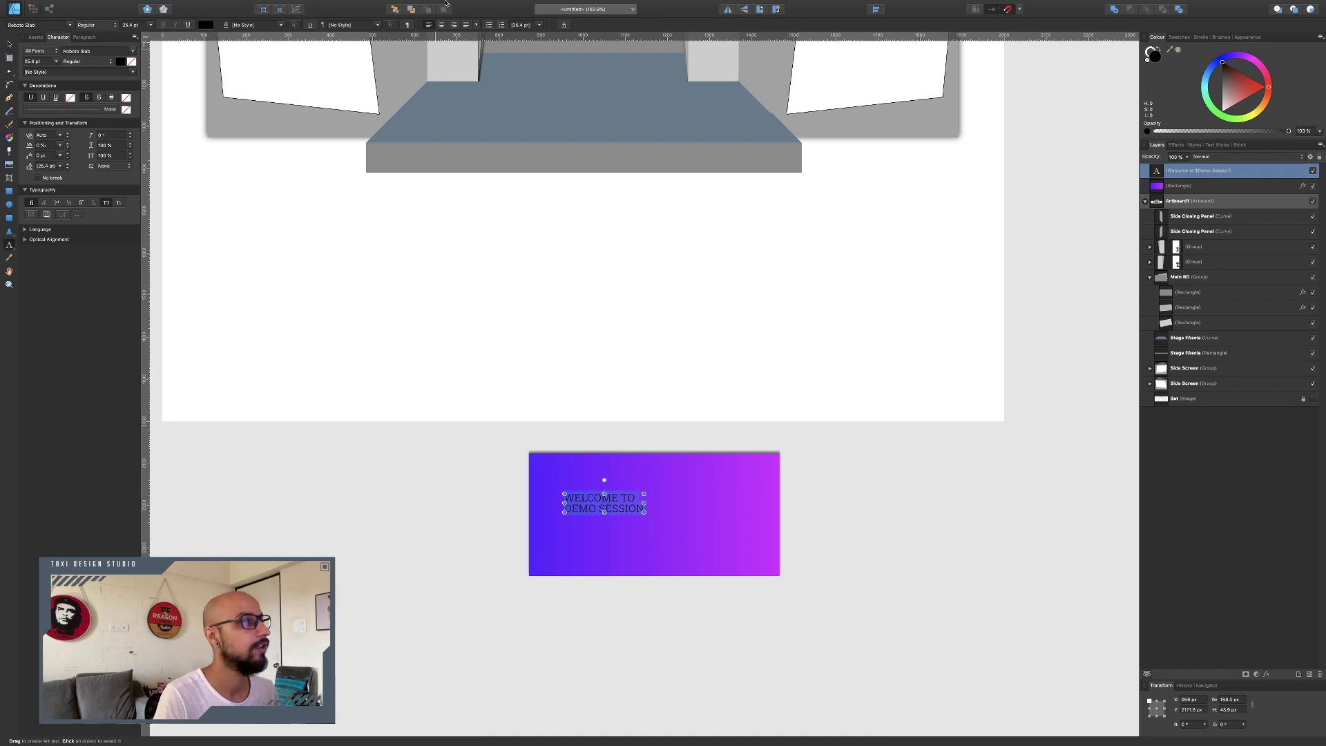
{"action": "left_click", "coordinate": [441, 24]}
{"action": "key", "text": "Escape"}
{"action": "left_click_drag", "start_coordinate": [629, 499], "coordinate": [678, 511]}
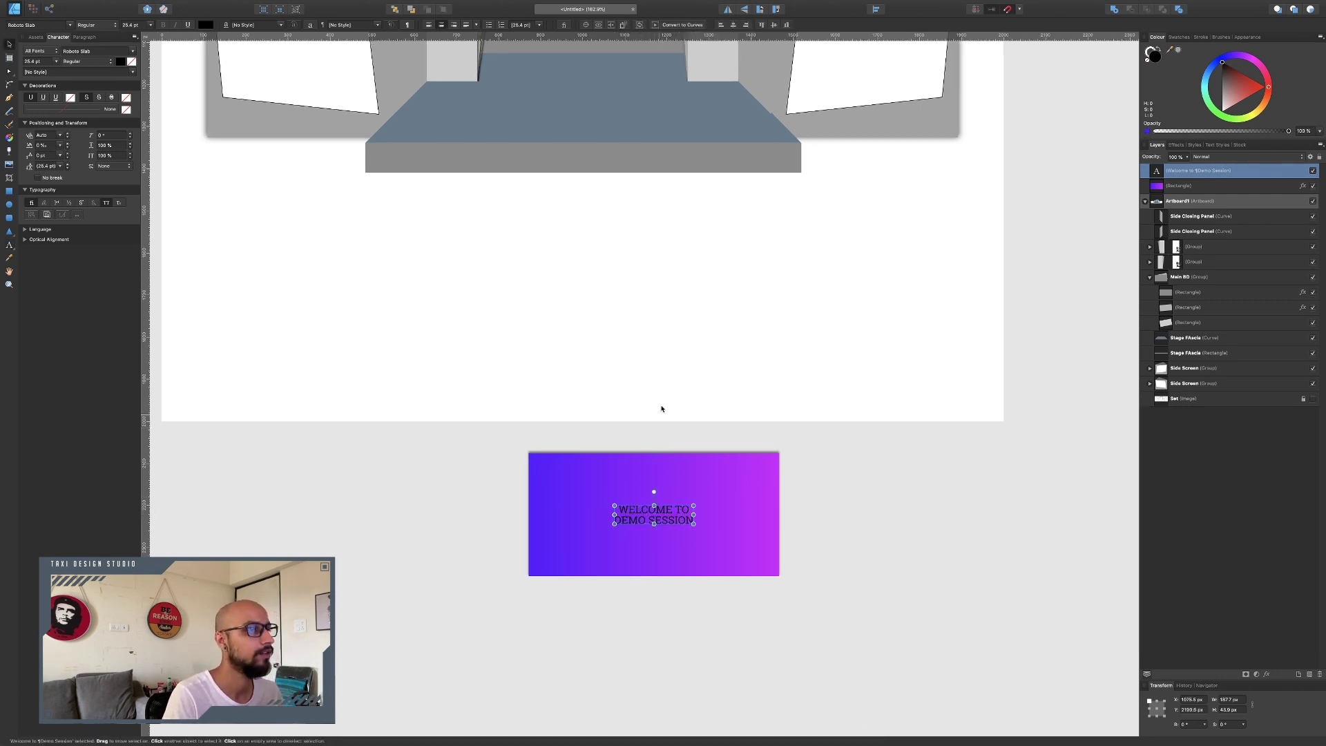
Colour the welcome text white and enlarge it slightly within the gradient rectangle
{"action": "left_click", "coordinate": [1223, 109]}
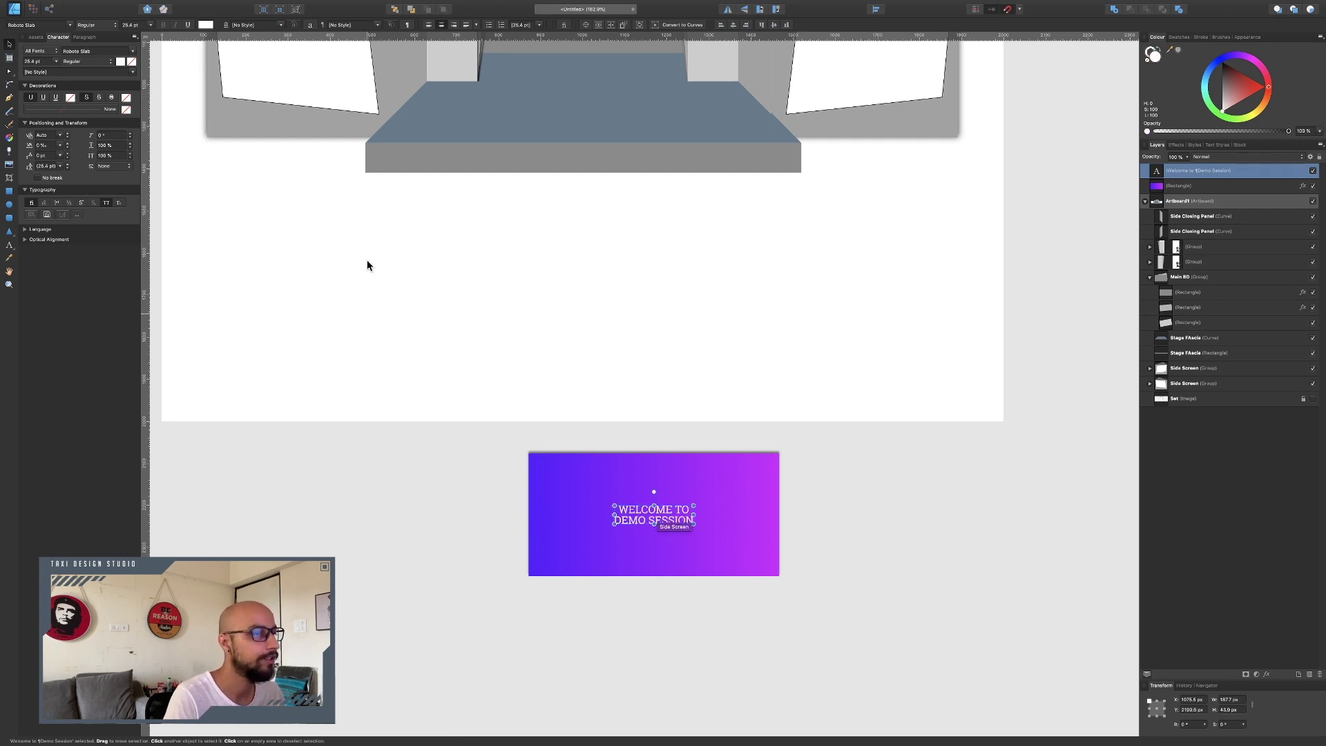
{"action": "left_click", "coordinate": [105, 27]}
{"action": "left_click", "coordinate": [103, 27]}
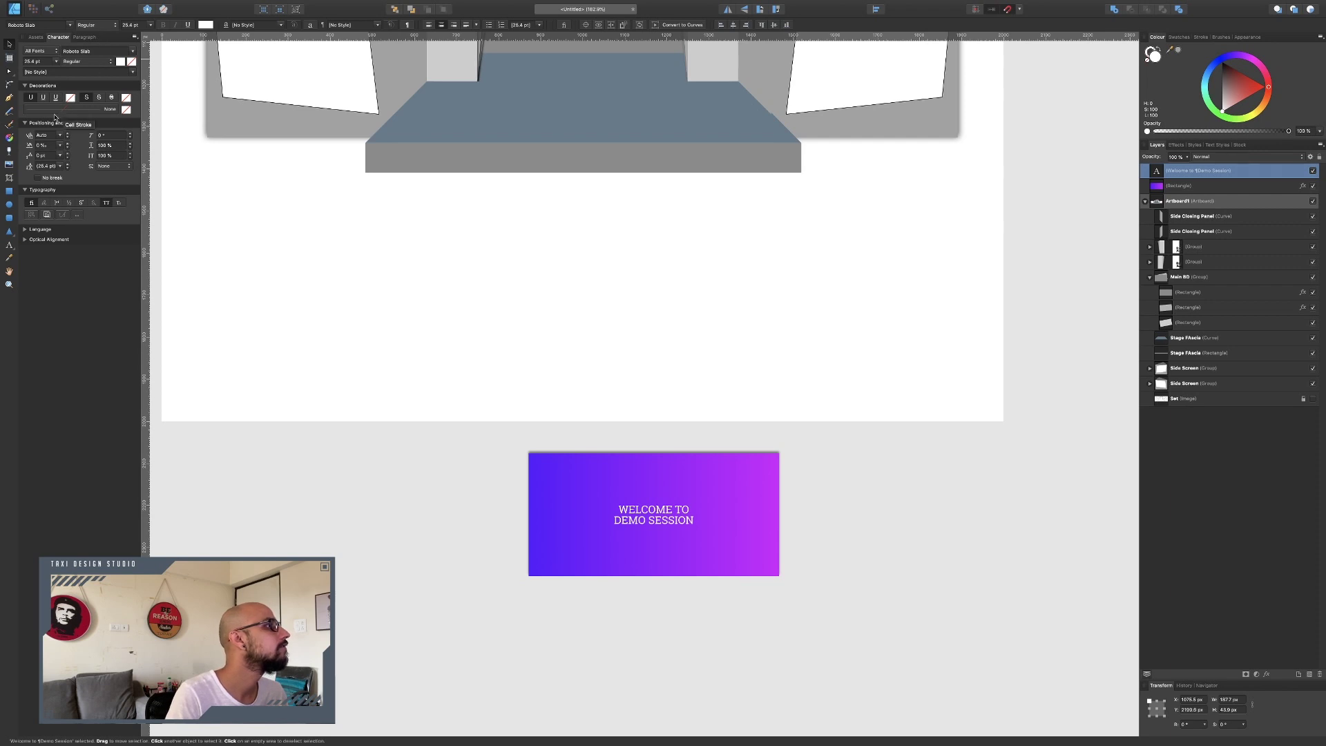
{"action": "left_click_drag", "start_coordinate": [694, 524], "coordinate": [665, 521]}
{"action": "left_click", "coordinate": [876, 571]}
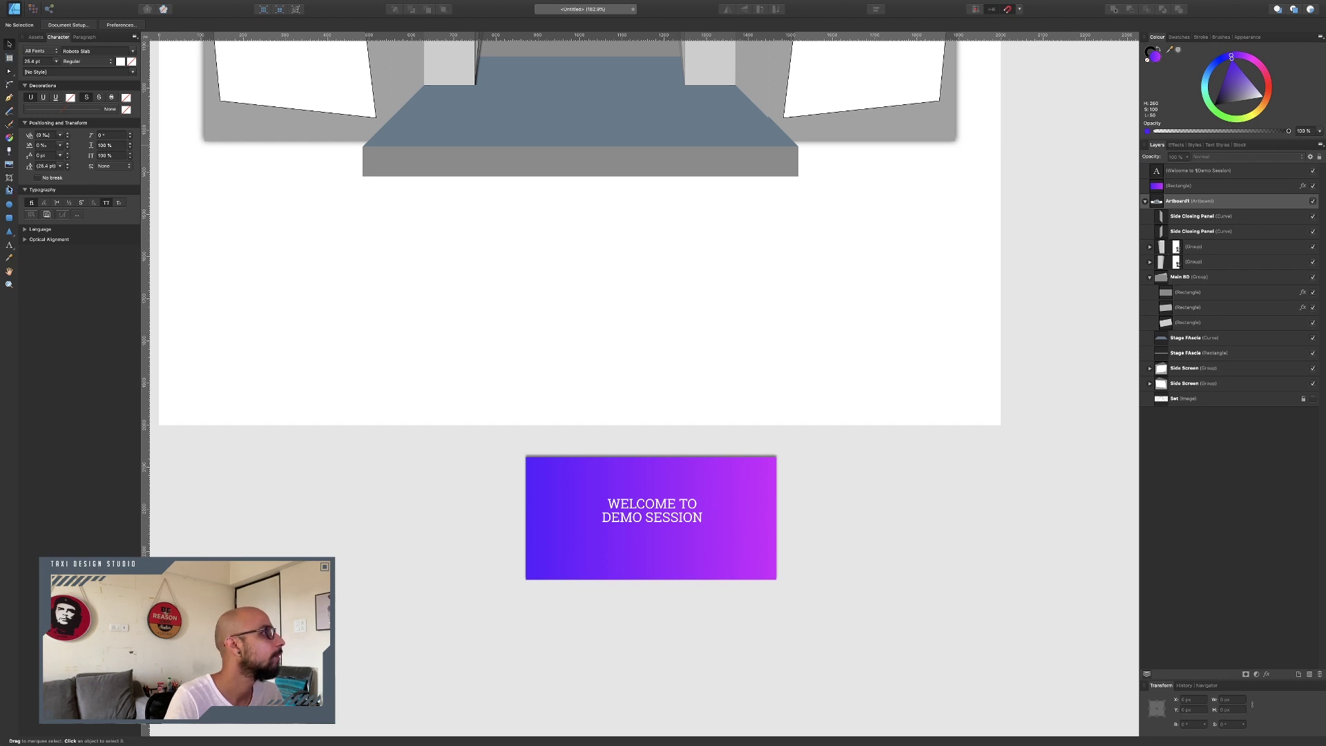
Add the white text "2020" and fit it centred just beneath the DEMO SESSION line
{"action": "left_click", "coordinate": [9, 245]}
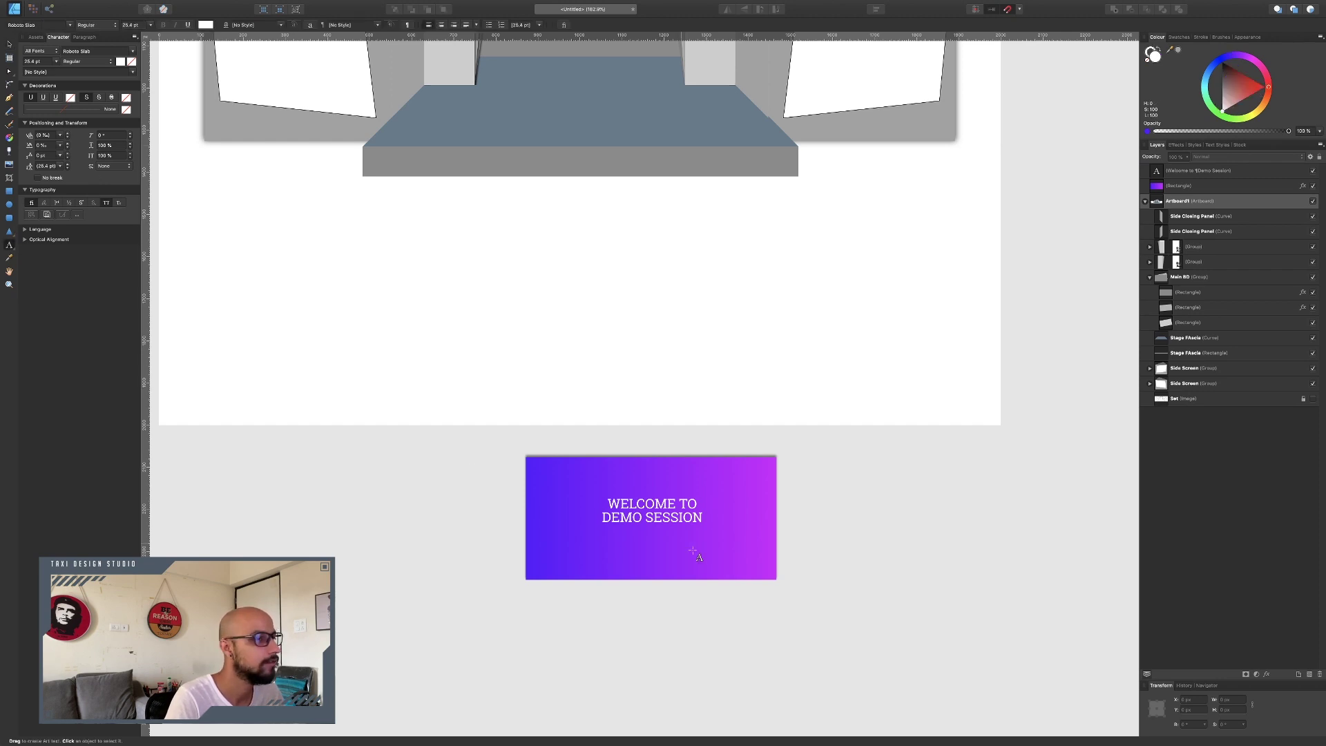
{"action": "left_click_drag", "start_coordinate": [612, 531], "coordinate": [630, 545]}
{"action": "type", "text": "2020"}
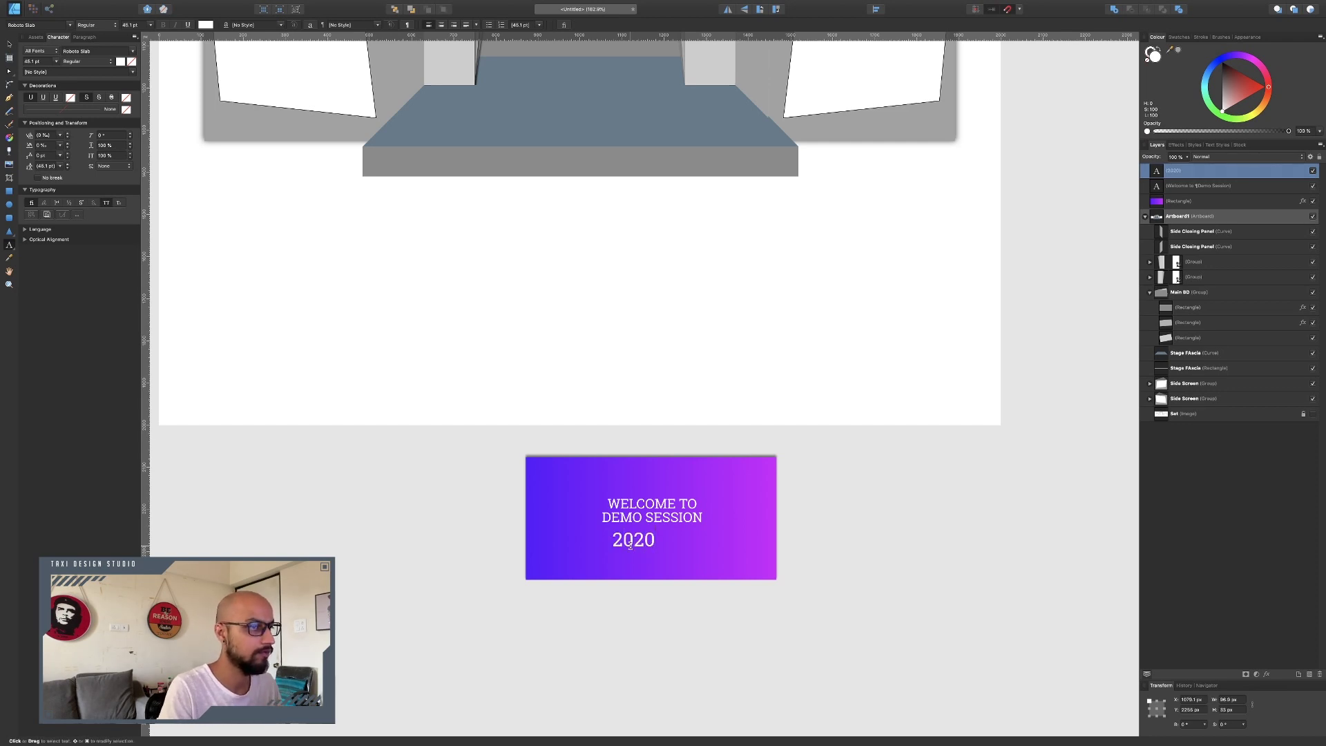
{"action": "key", "text": "Escape"}
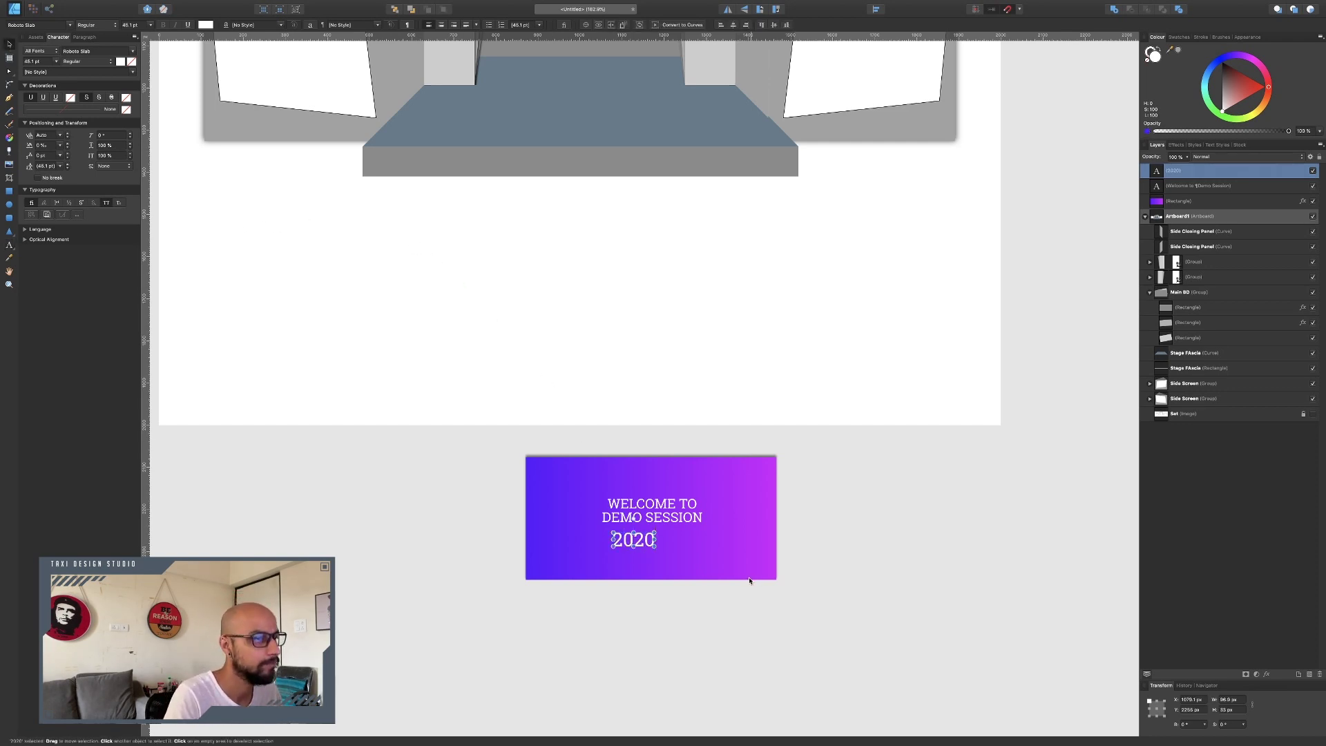
{"action": "left_click_drag", "start_coordinate": [640, 543], "coordinate": [657, 535]}
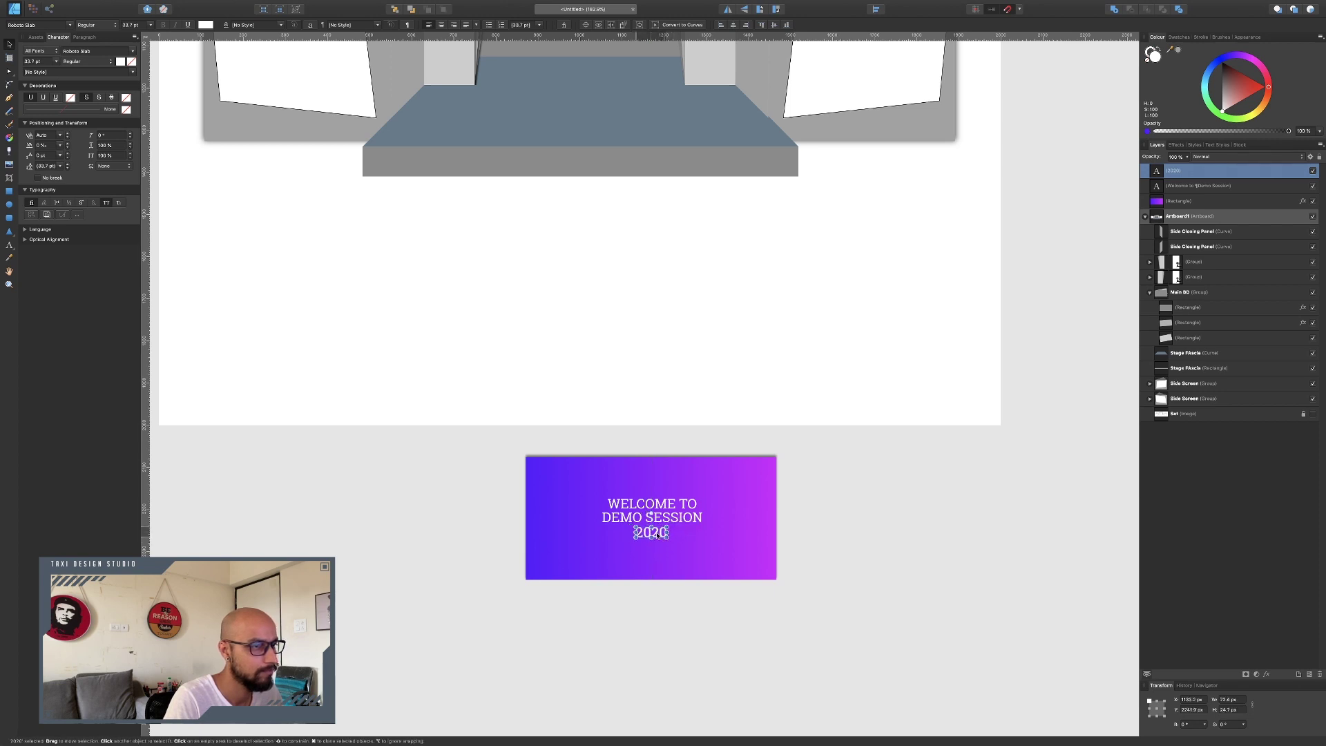
Select the gradient rectangle with both texts and move them together onto the stage's central backdrop
{"action": "left_click", "coordinate": [759, 618]}
{"action": "left_click_drag", "start_coordinate": [491, 439], "coordinate": [910, 638]}
{"action": "scroll", "coordinate": [644, 576], "scroll_direction": "up", "scroll_amount": 3}
{"action": "left_click_drag", "start_coordinate": [644, 577], "coordinate": [651, 208]}
{"action": "scroll", "coordinate": [651, 208], "scroll_direction": "up", "scroll_amount": 3}
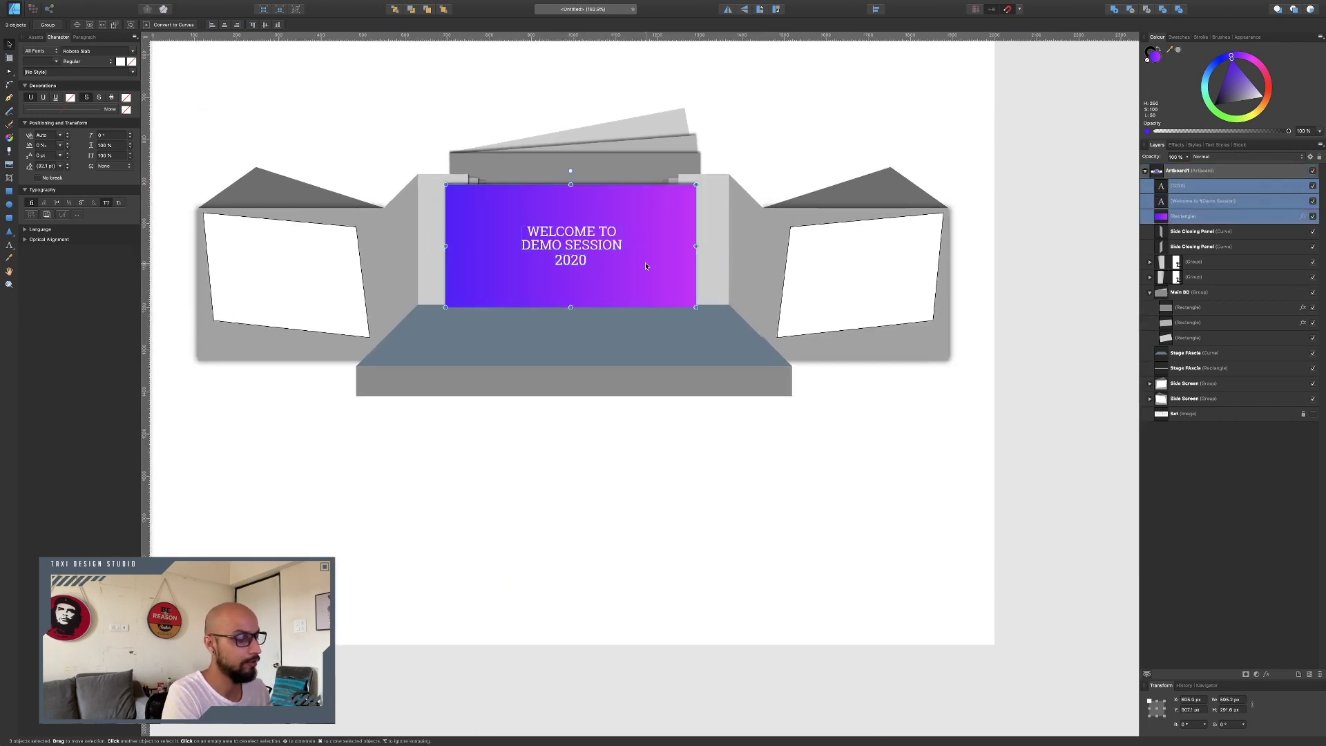
Group the welcome artwork, place it first inside the Main BD group and align it over the front grey rectangle
{"action": "key", "text": "super+g"}
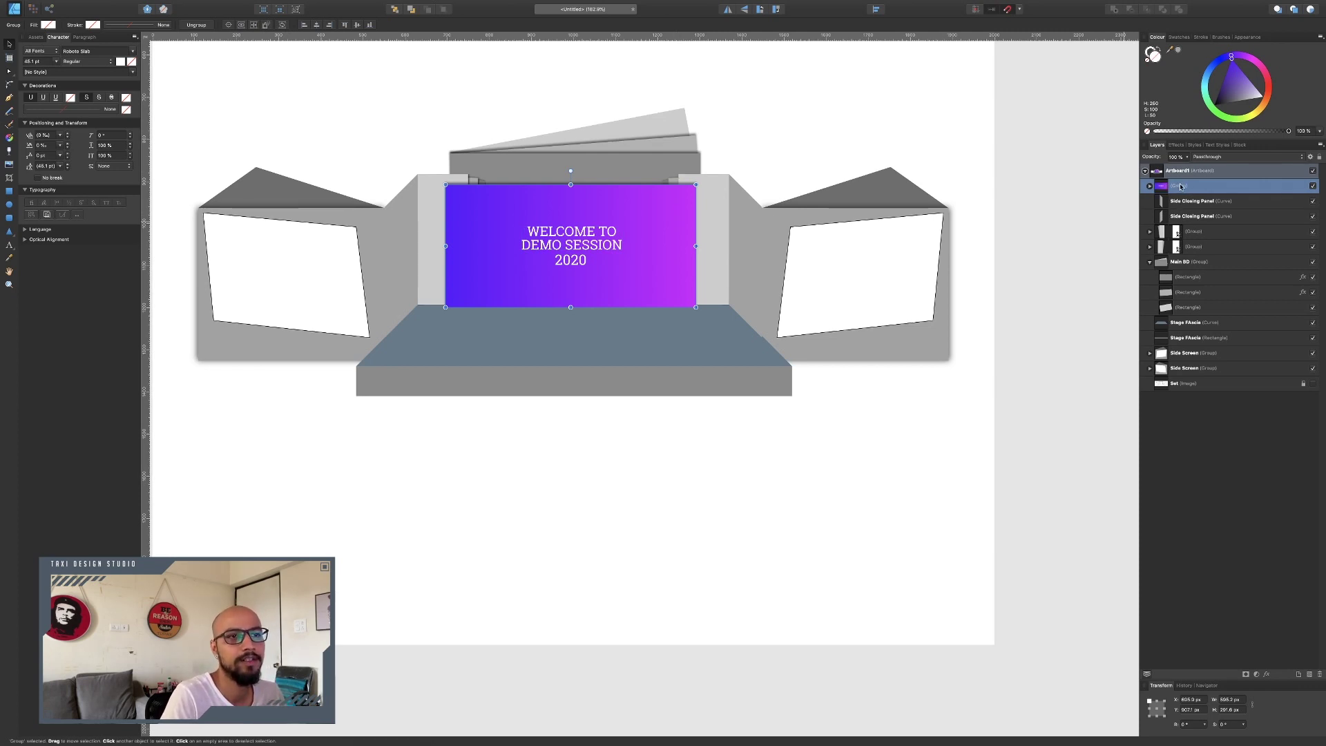
{"action": "left_click_drag", "start_coordinate": [1180, 187], "coordinate": [1179, 255]}
{"action": "left_click_drag", "start_coordinate": [654, 273], "coordinate": [649, 241]}
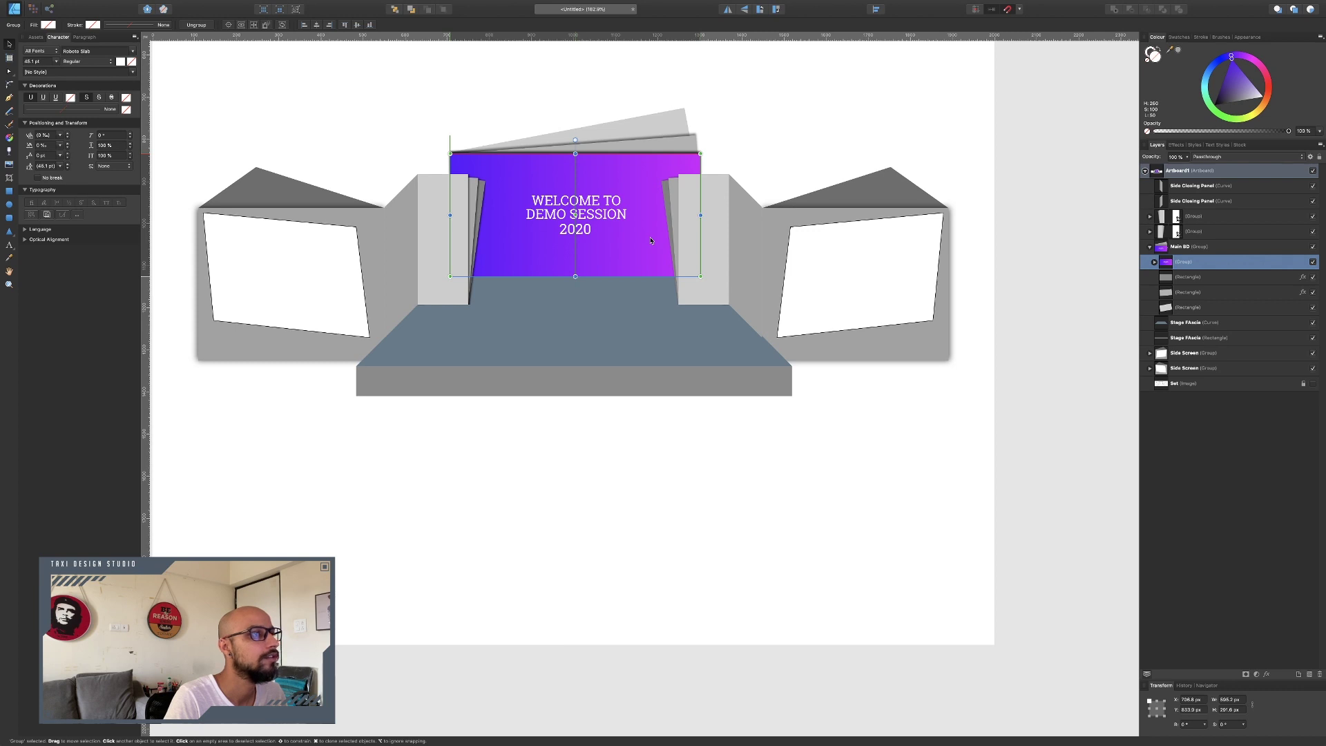
{"action": "scroll", "coordinate": [794, 361], "scroll_direction": "up", "scroll_amount": 5}
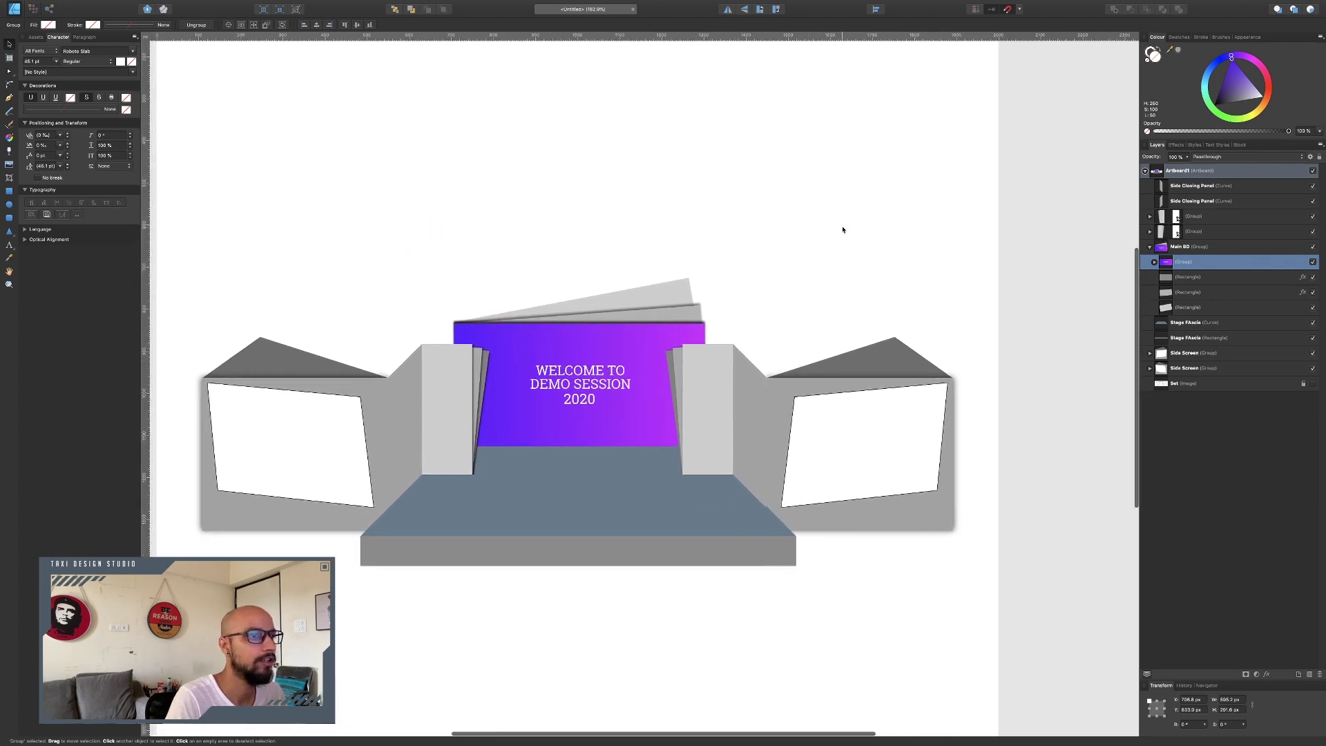
{"action": "left_click", "coordinate": [841, 231]}
{"action": "scroll", "coordinate": [642, 369], "scroll_direction": "up", "scroll_amount": 1}
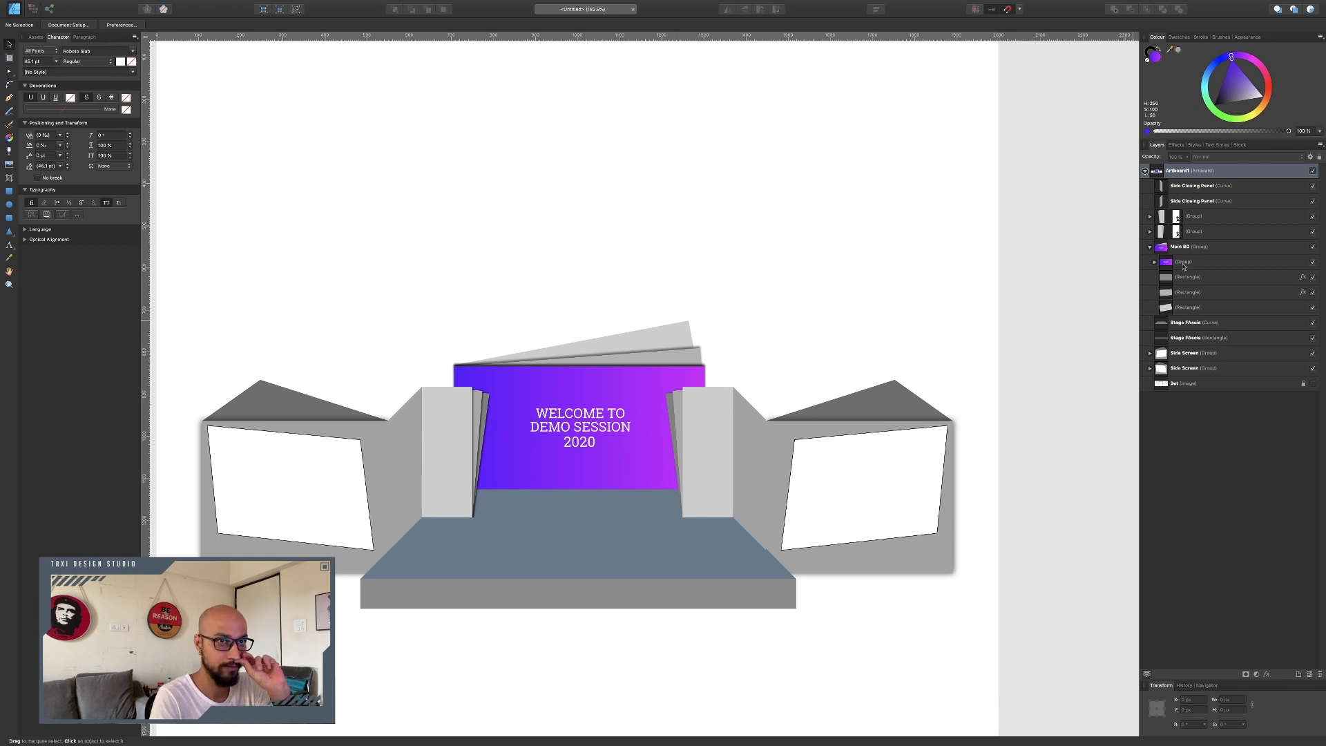
{"action": "left_click", "coordinate": [1155, 263]}
{"action": "left_click", "coordinate": [1291, 307]}
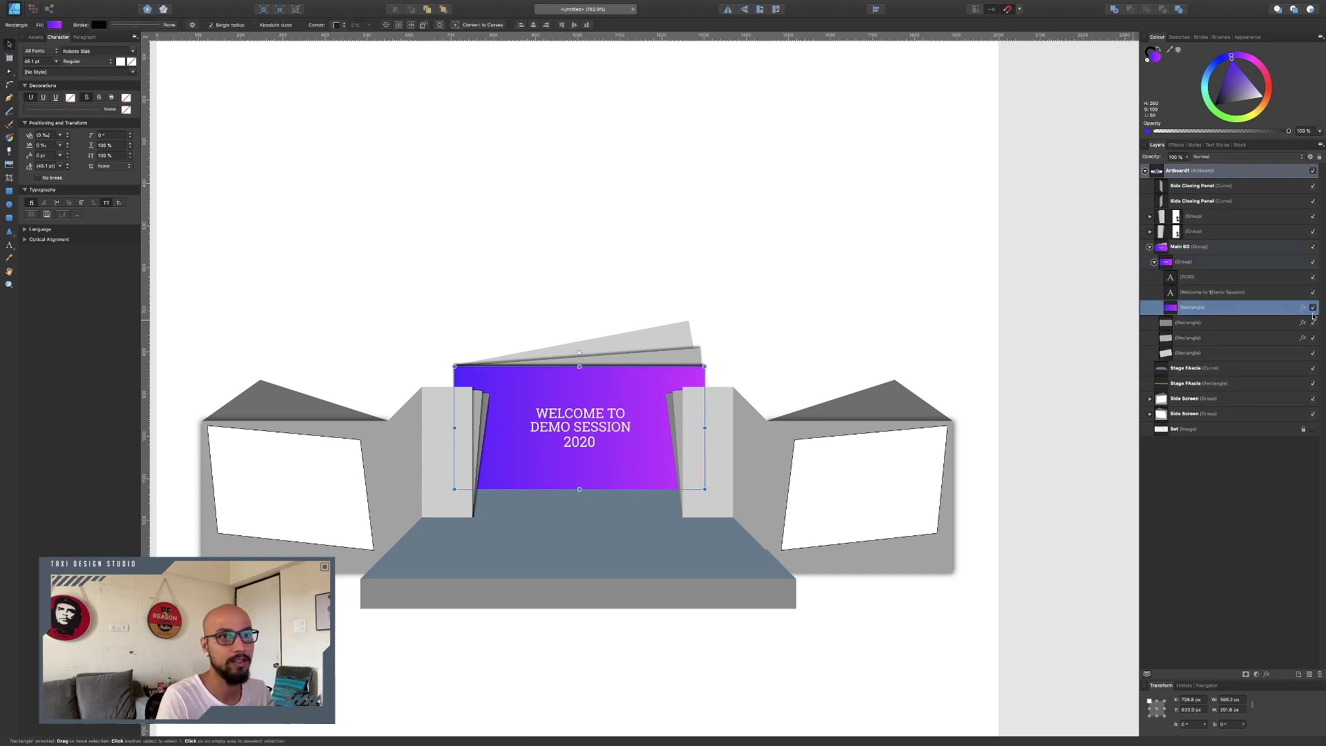
{"action": "left_click", "coordinate": [1066, 293]}
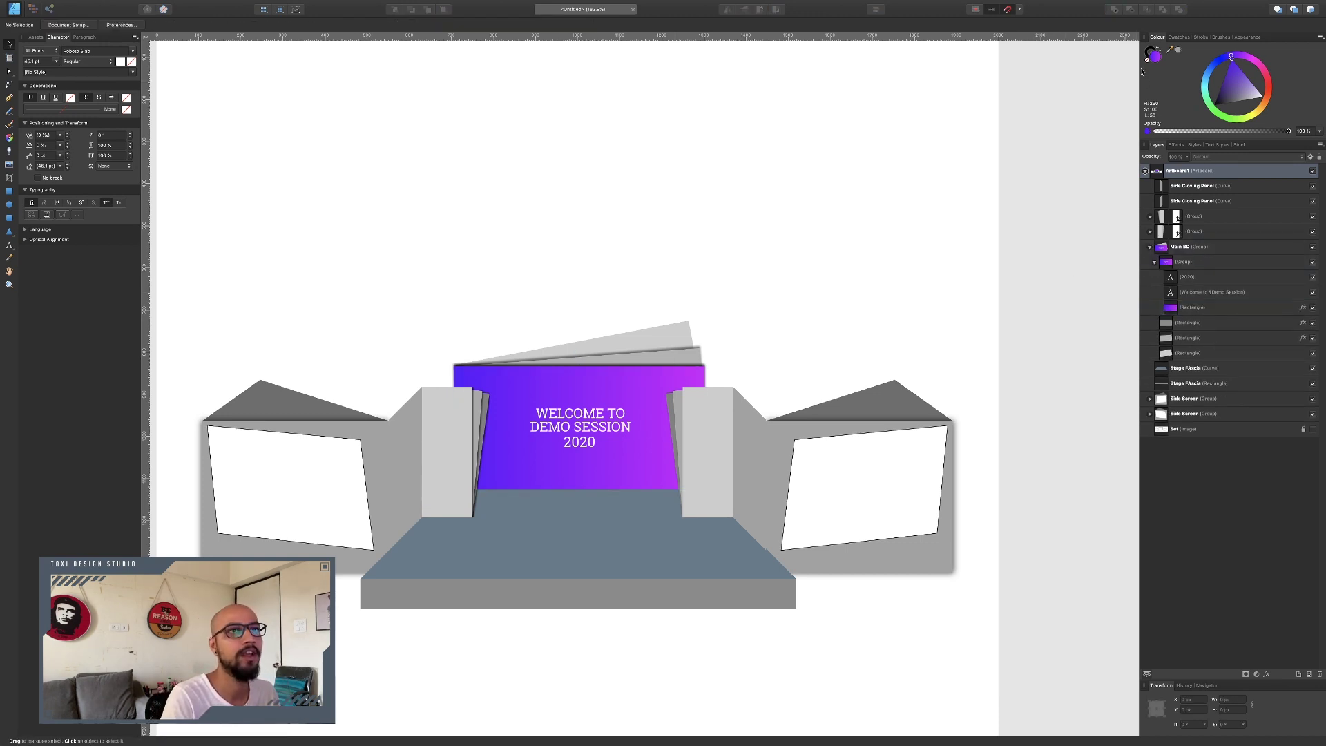
Apply the recent blue-to-purple gradient to the two tilted backdrop rectangles and both side panel groups of the stage
{"action": "left_click", "coordinate": [1181, 37]}
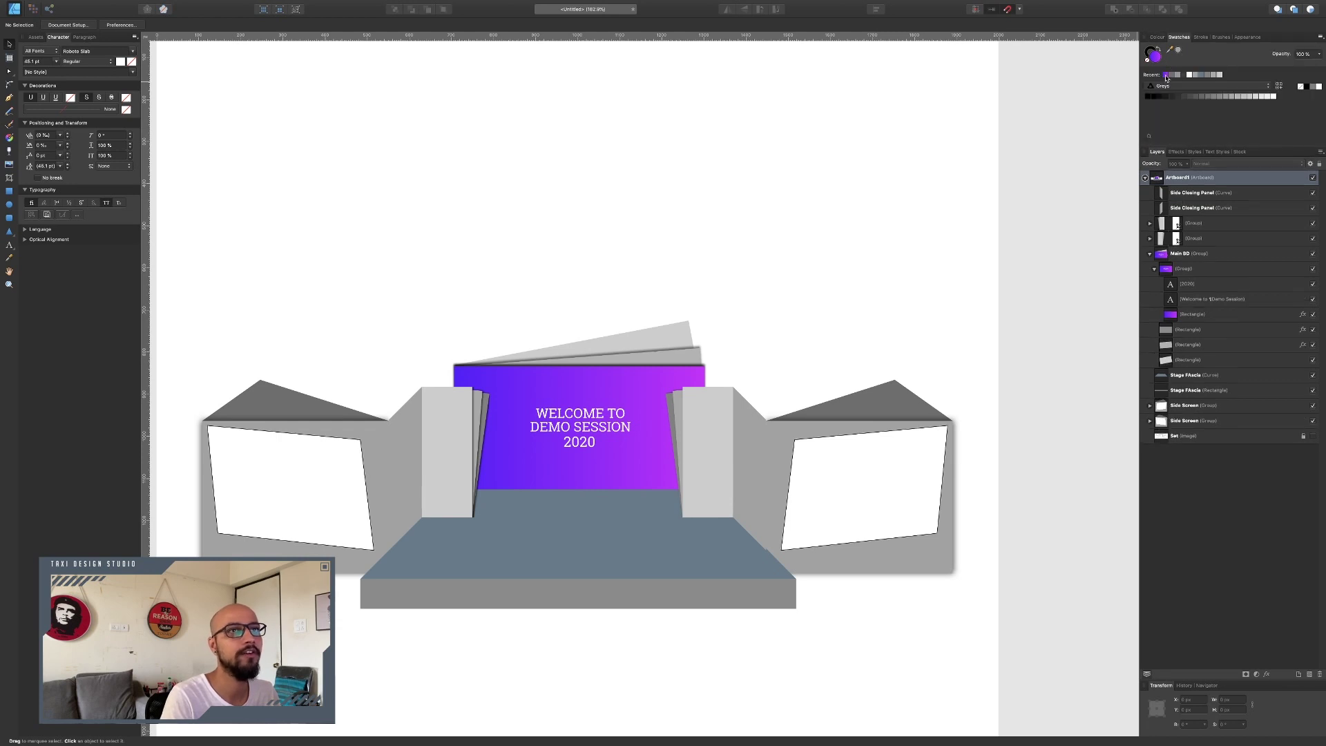
{"action": "left_click", "coordinate": [675, 359]}
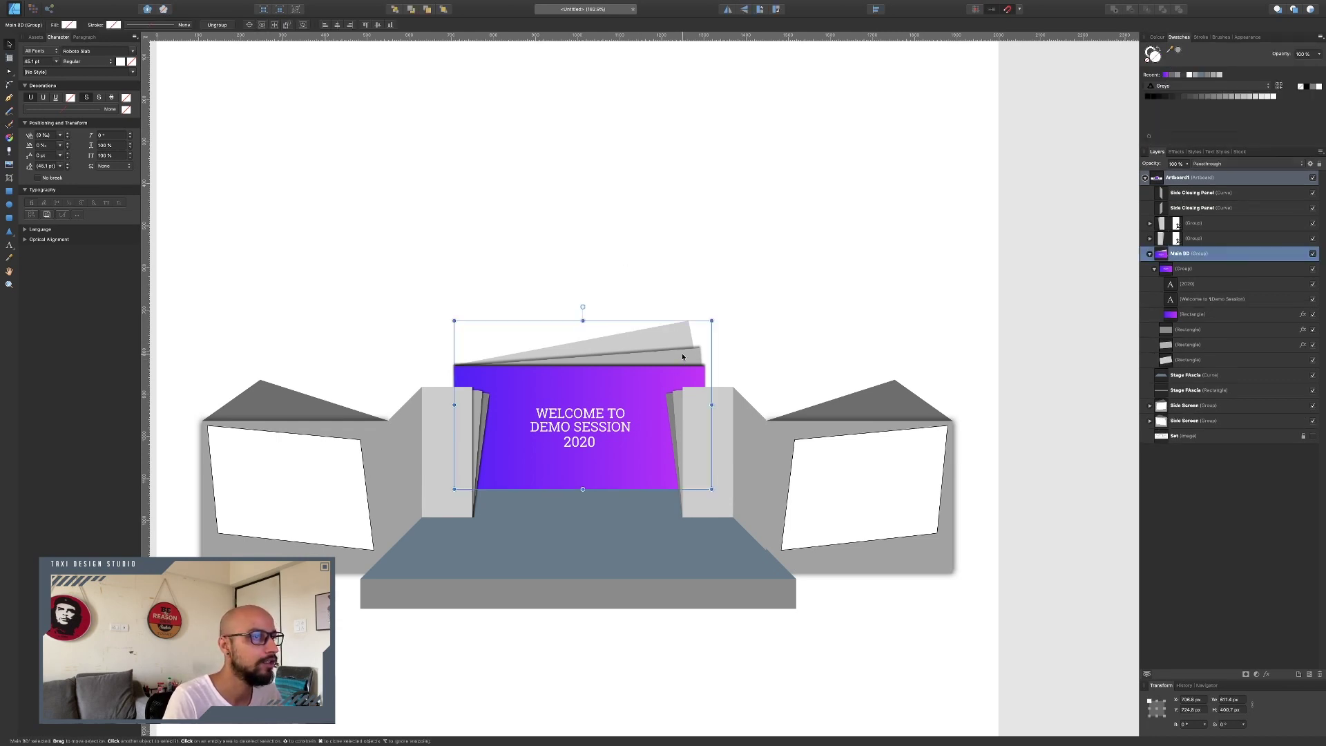
{"action": "left_click", "coordinate": [687, 356]}
{"action": "left_click", "coordinate": [669, 336], "text": "shift"}
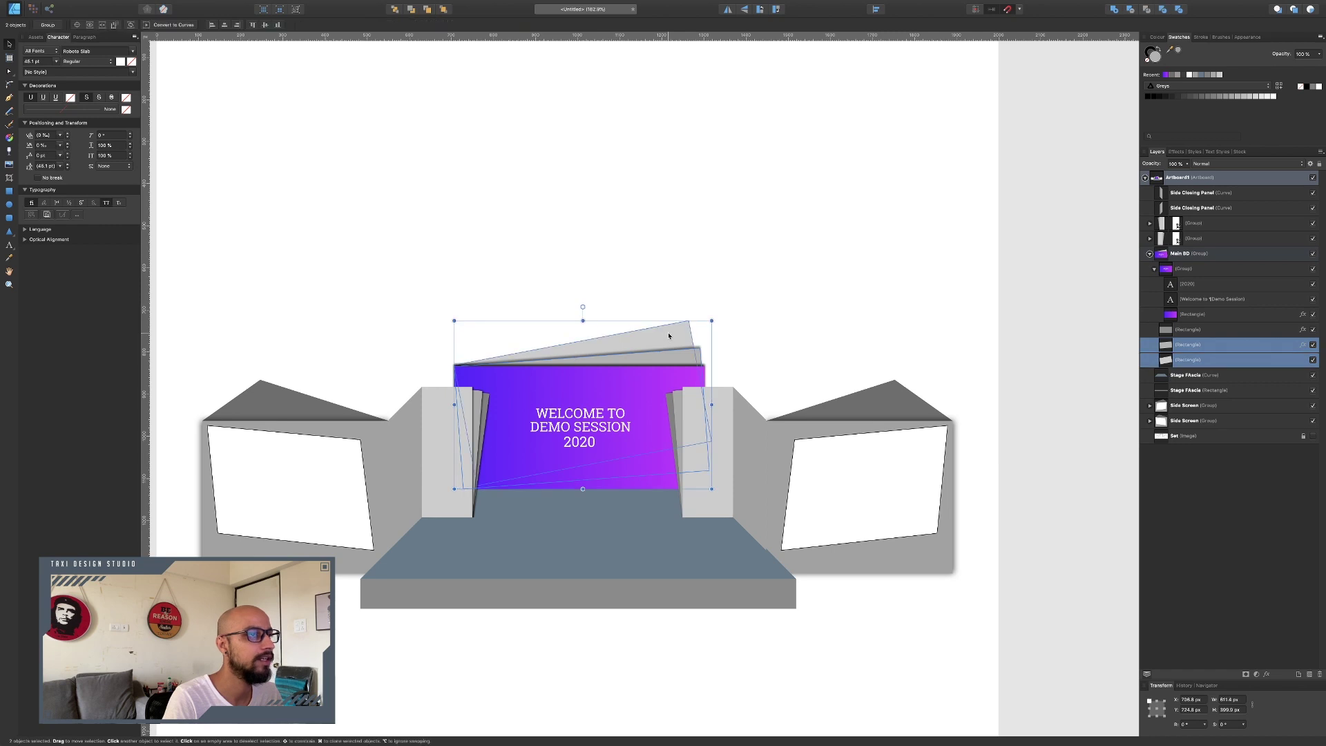
{"action": "left_click", "coordinate": [695, 413], "text": "shift"}
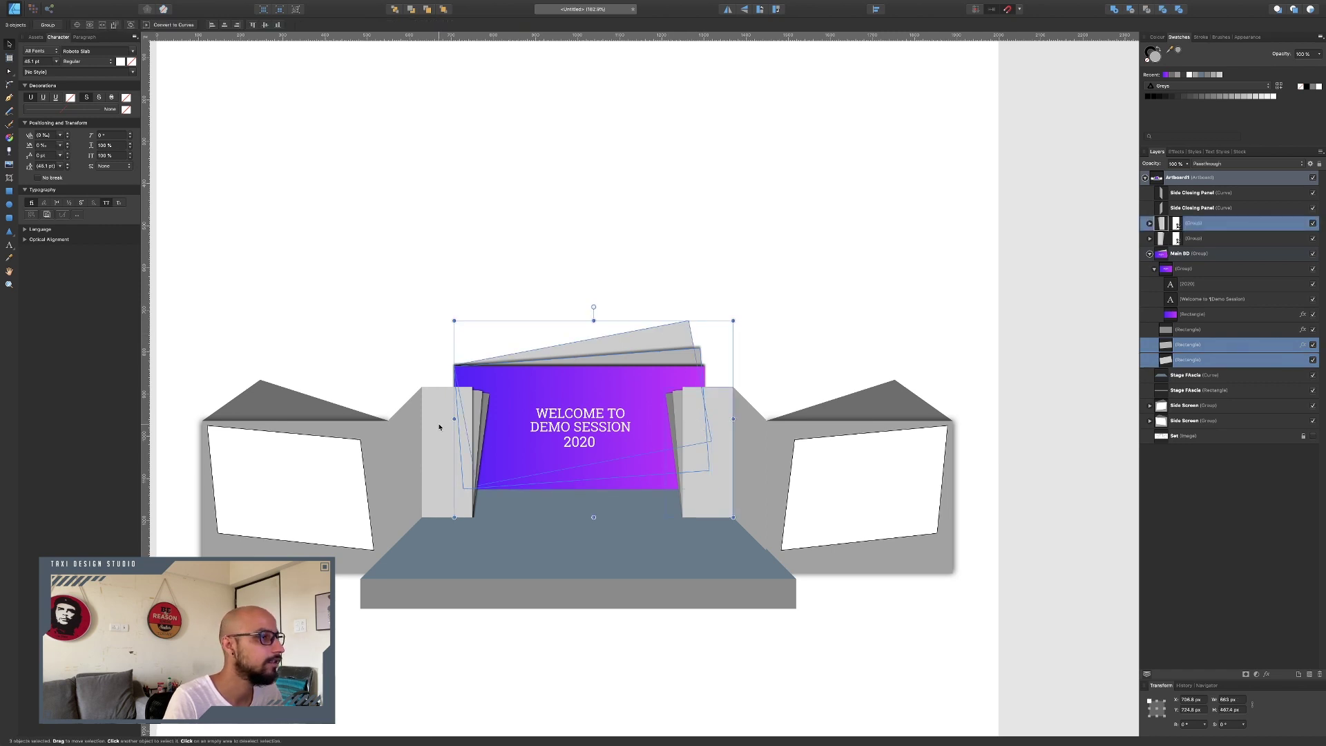
{"action": "left_click", "coordinate": [477, 399], "text": "shift"}
{"action": "left_click", "coordinate": [477, 398], "text": "shift"}
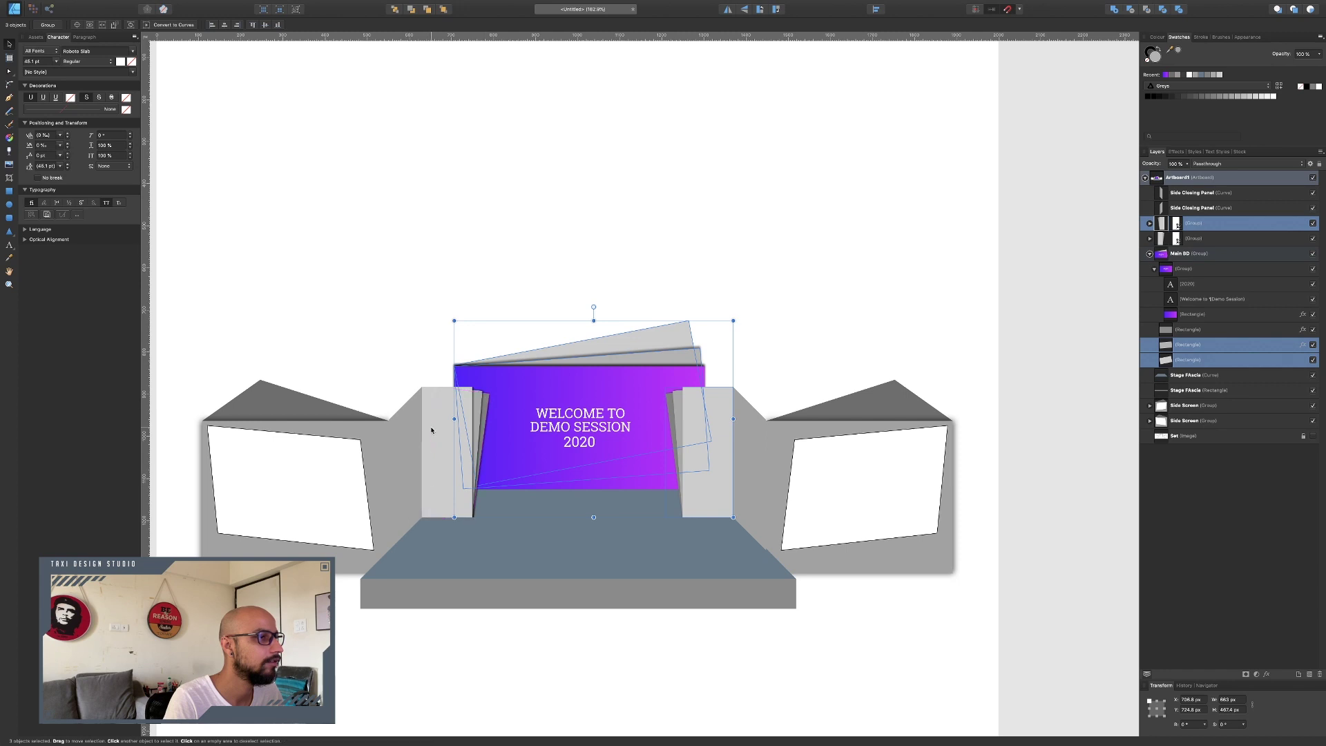
{"action": "left_click", "coordinate": [422, 447], "text": "shift"}
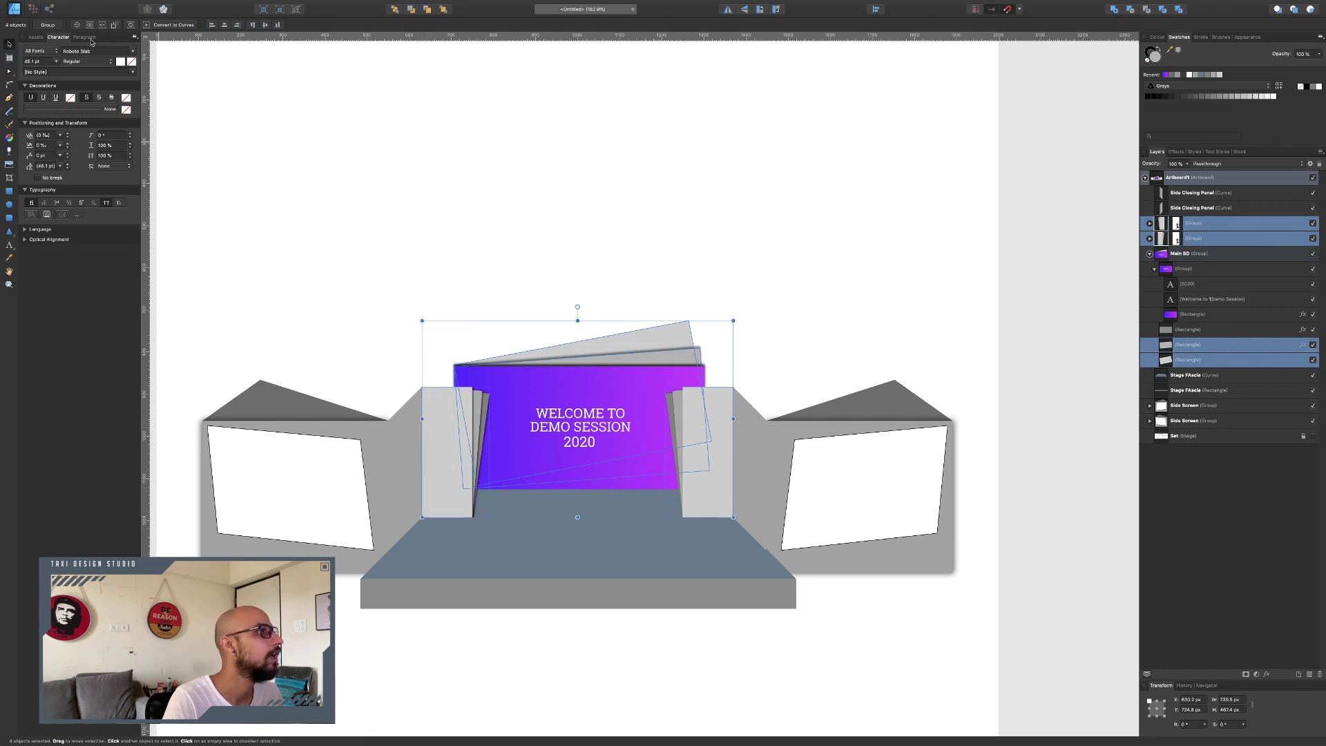
{"action": "left_click", "coordinate": [1166, 75]}
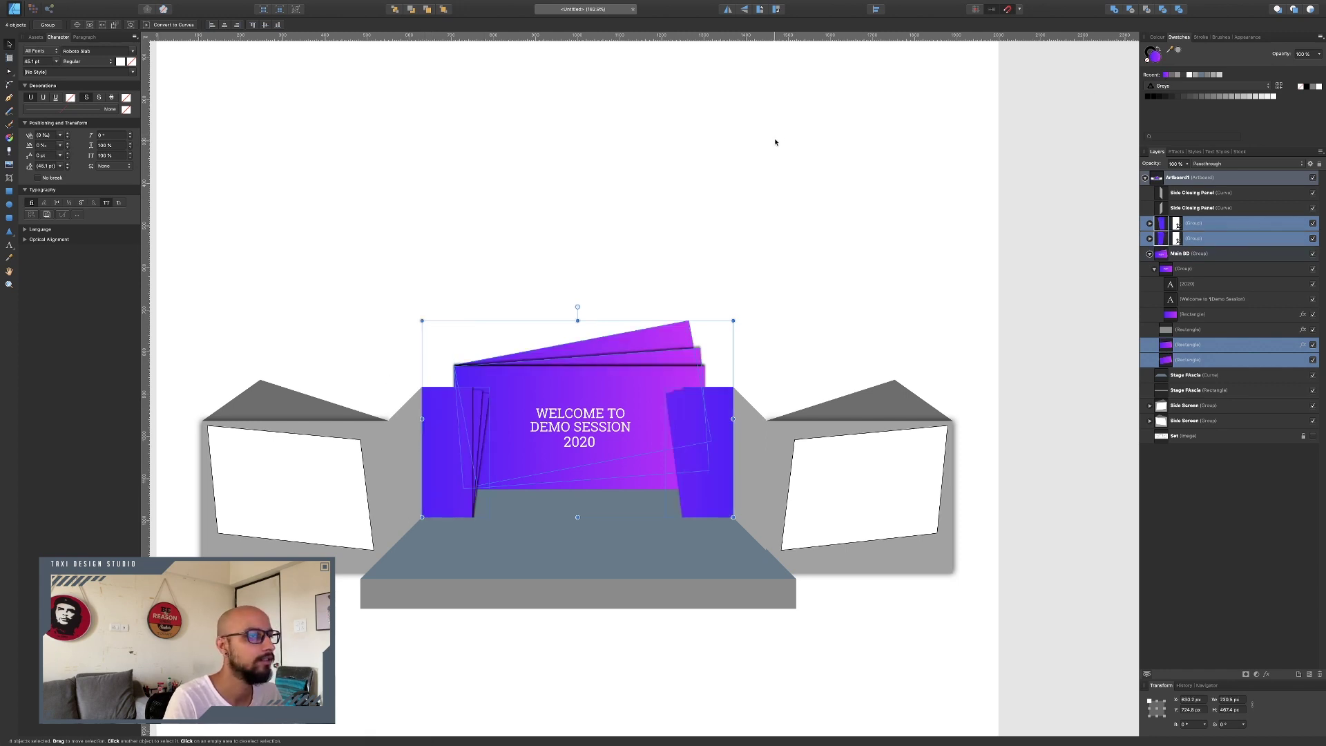
{"action": "left_click", "coordinate": [798, 291]}
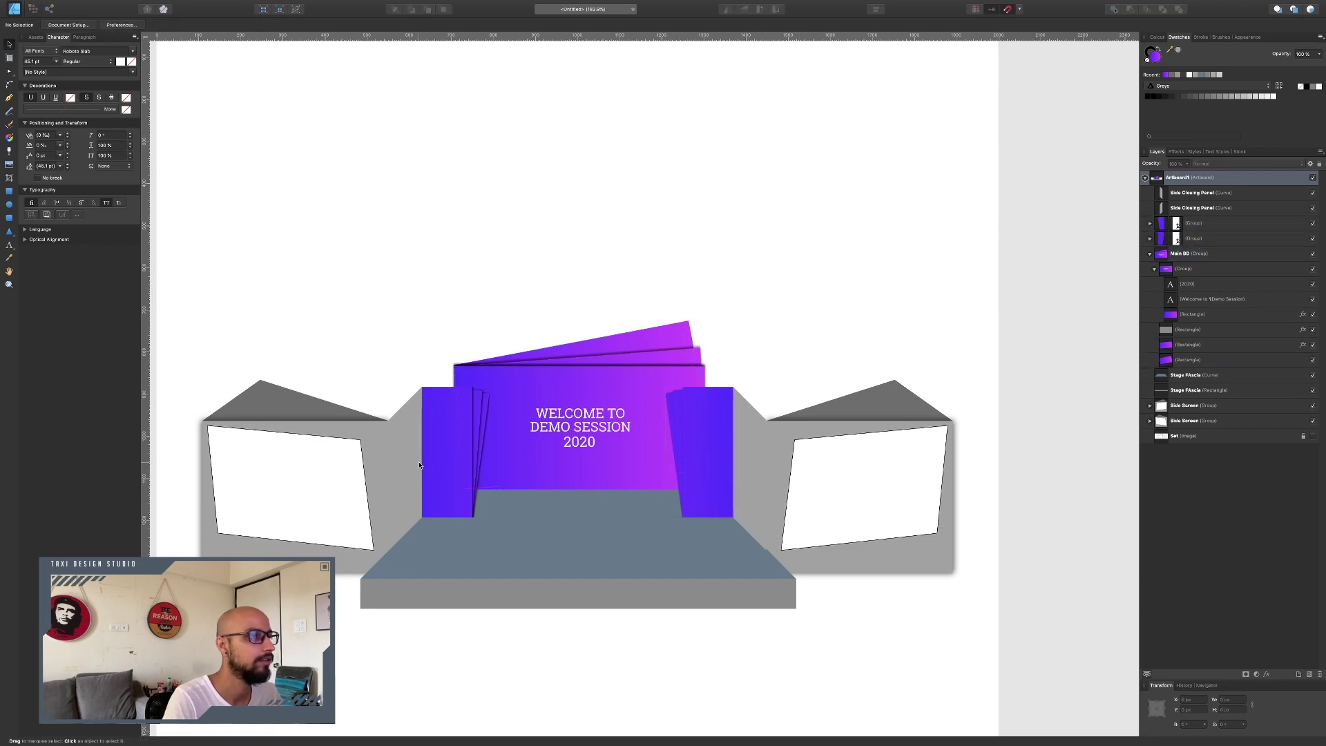
{"action": "double_click", "coordinate": [445, 419]}
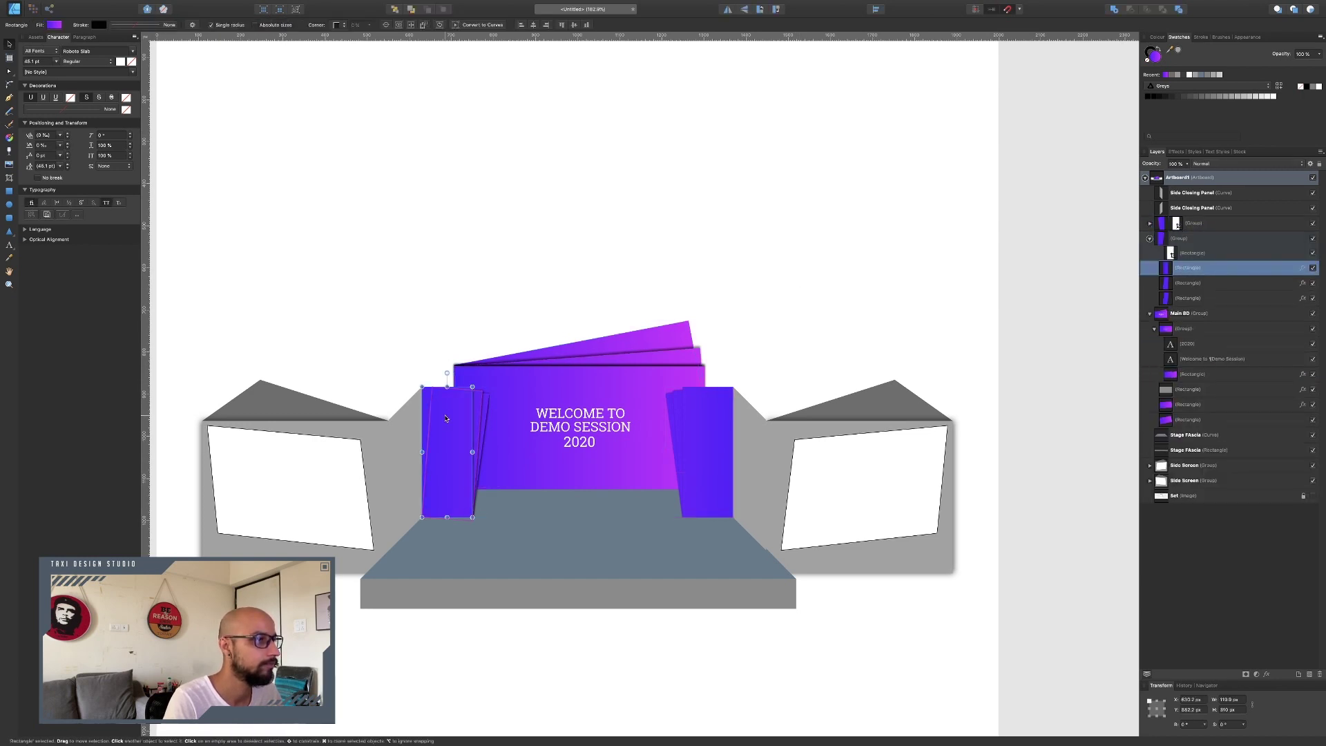
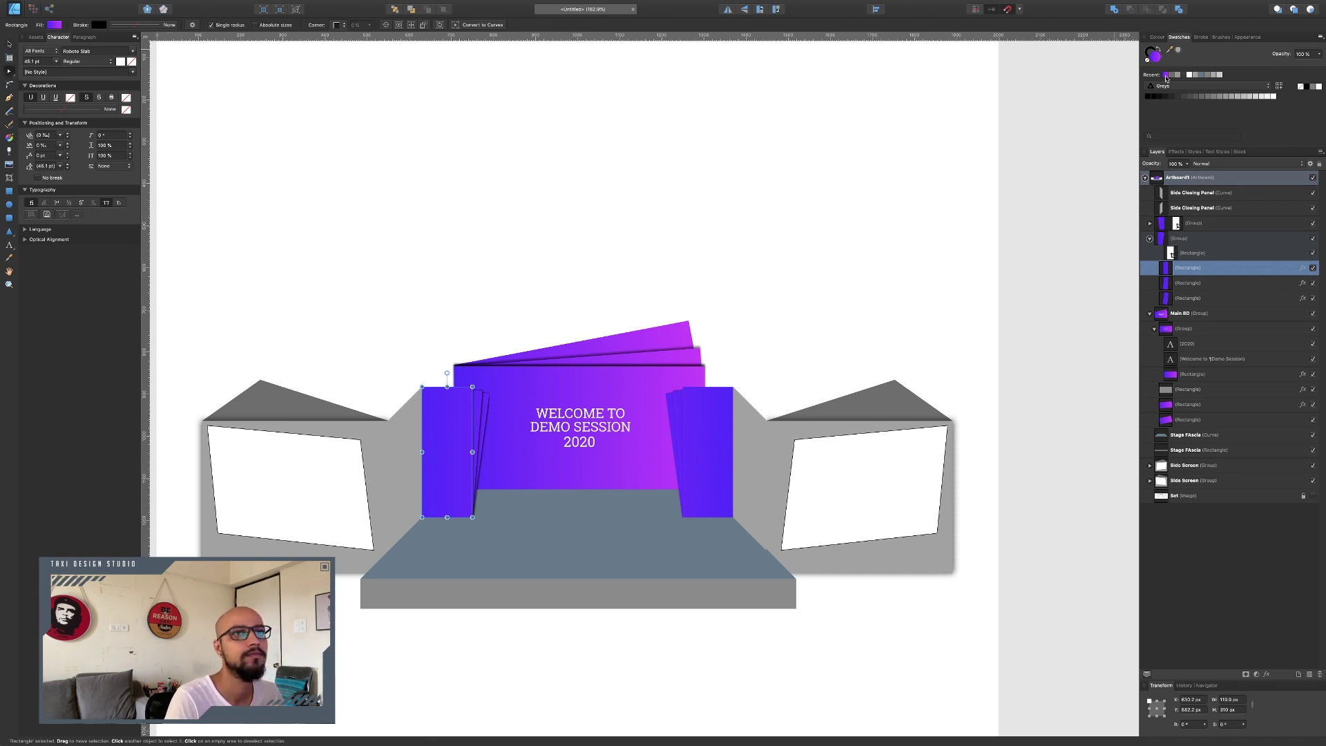
{"action": "left_click", "coordinate": [797, 197]}
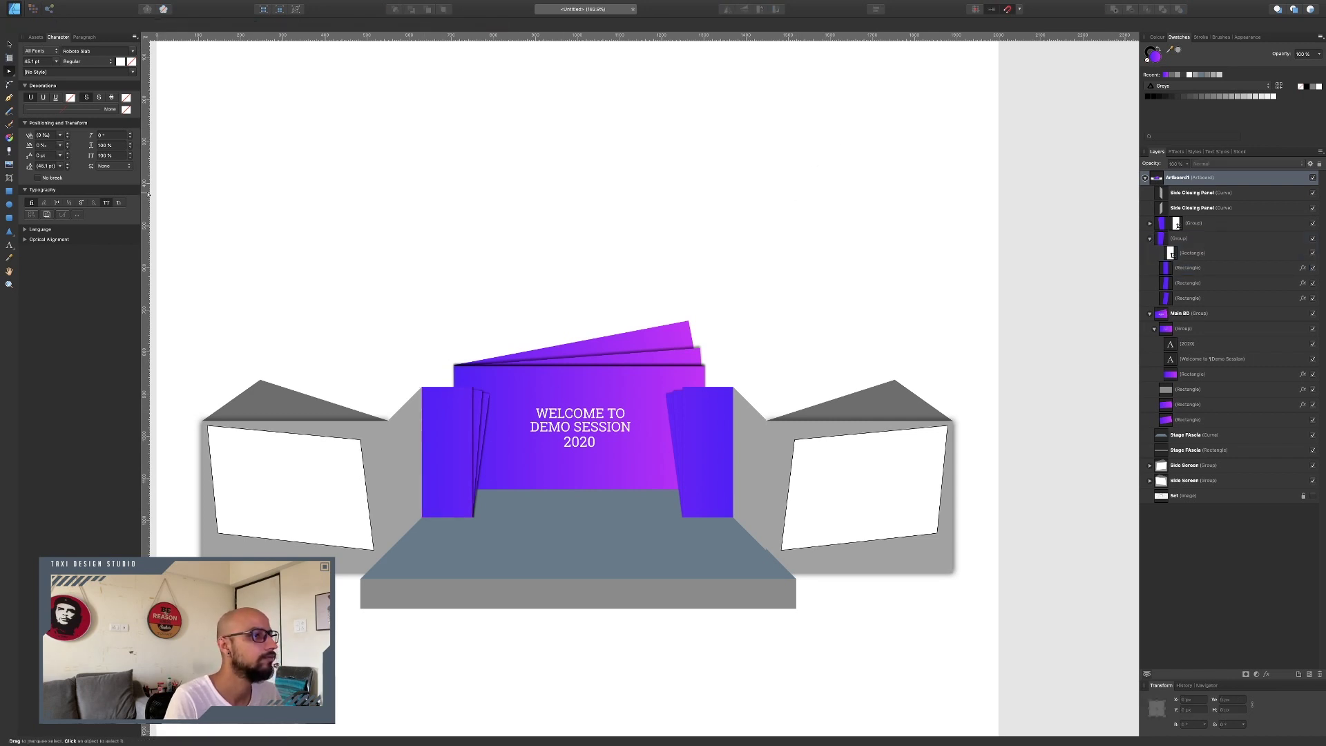
{"action": "left_click", "coordinate": [10, 44]}
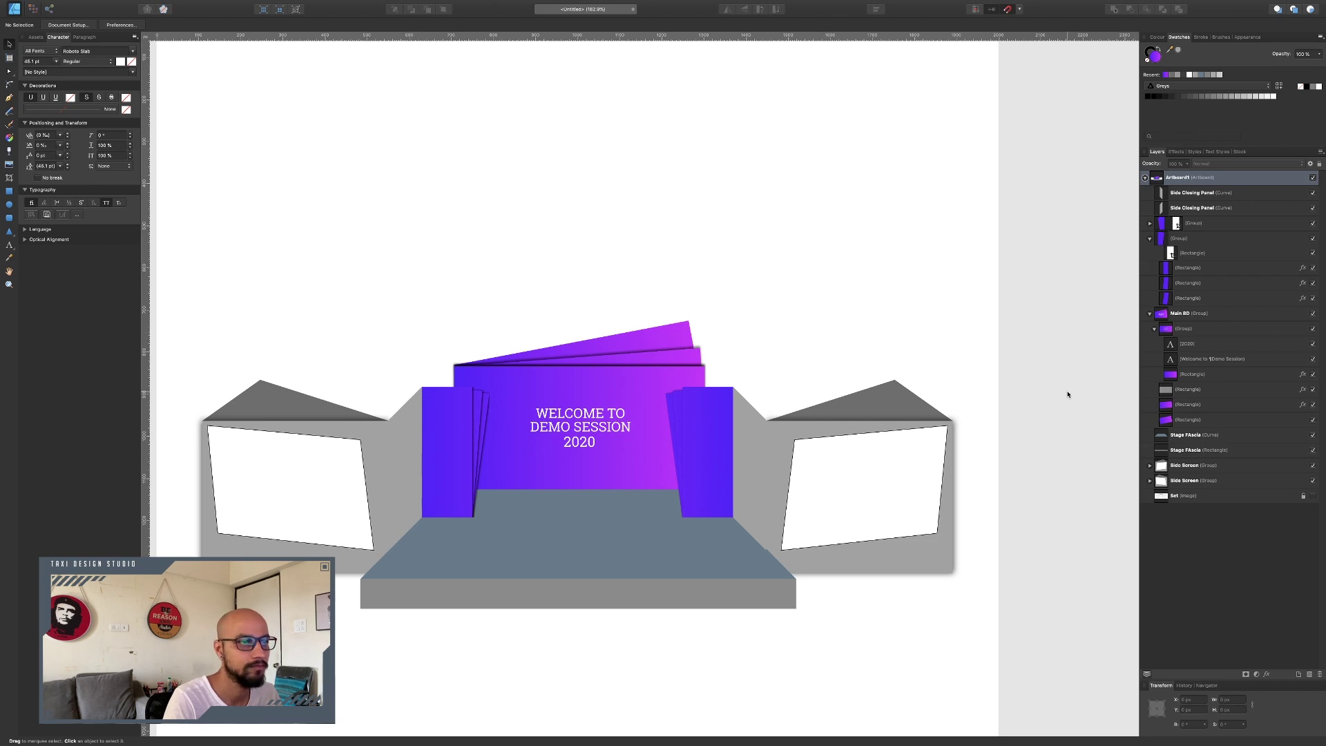
{"action": "left_click", "coordinate": [893, 560]}
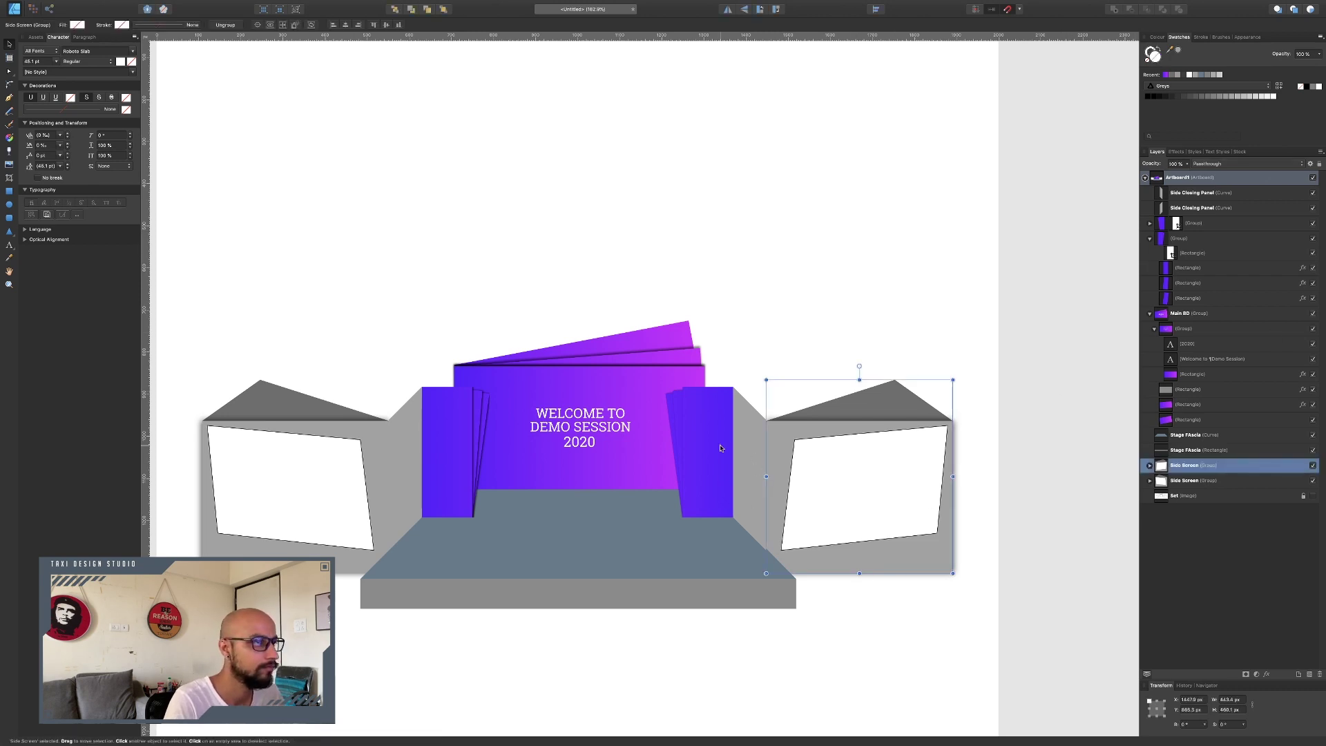
{"action": "left_click", "coordinate": [743, 435]}
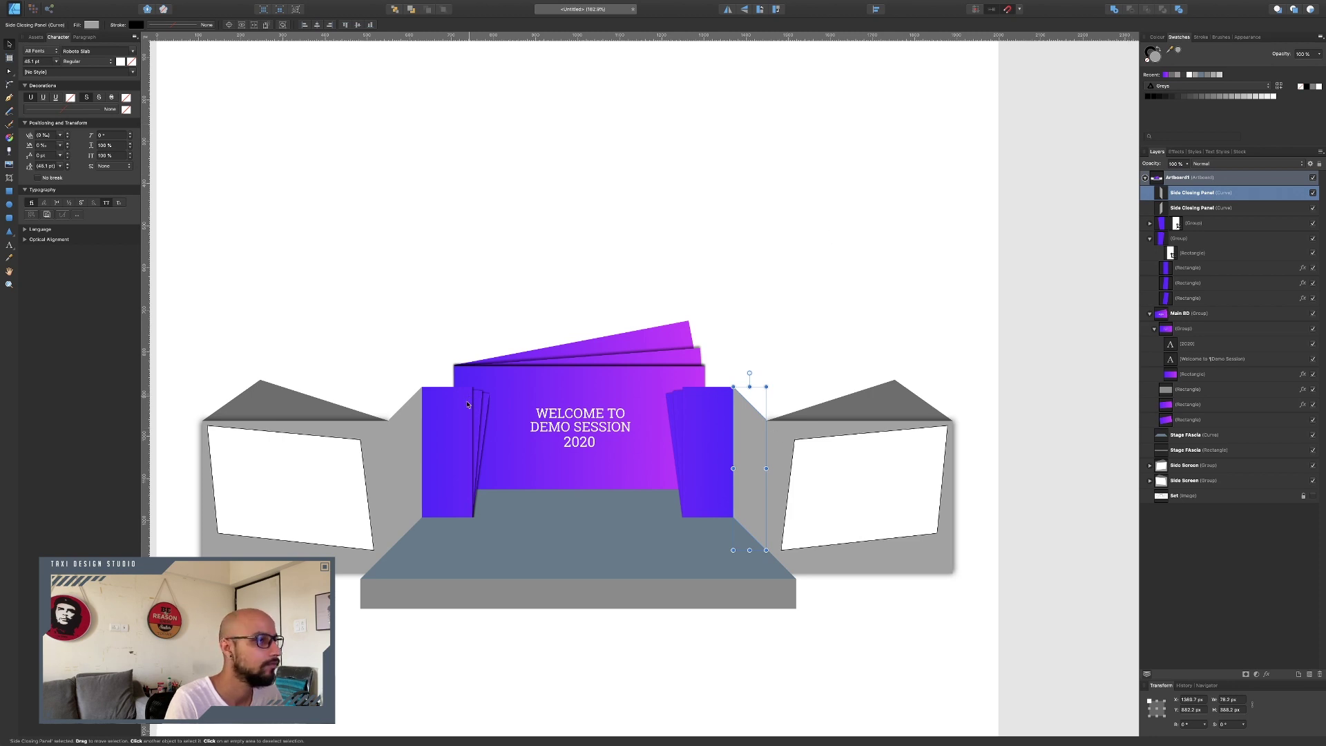
Shift the gradient midpoint of the left group's front panel to about 16% so more purple covers it
{"action": "left_click", "coordinate": [447, 422]}
{"action": "double_click", "coordinate": [446, 421]}
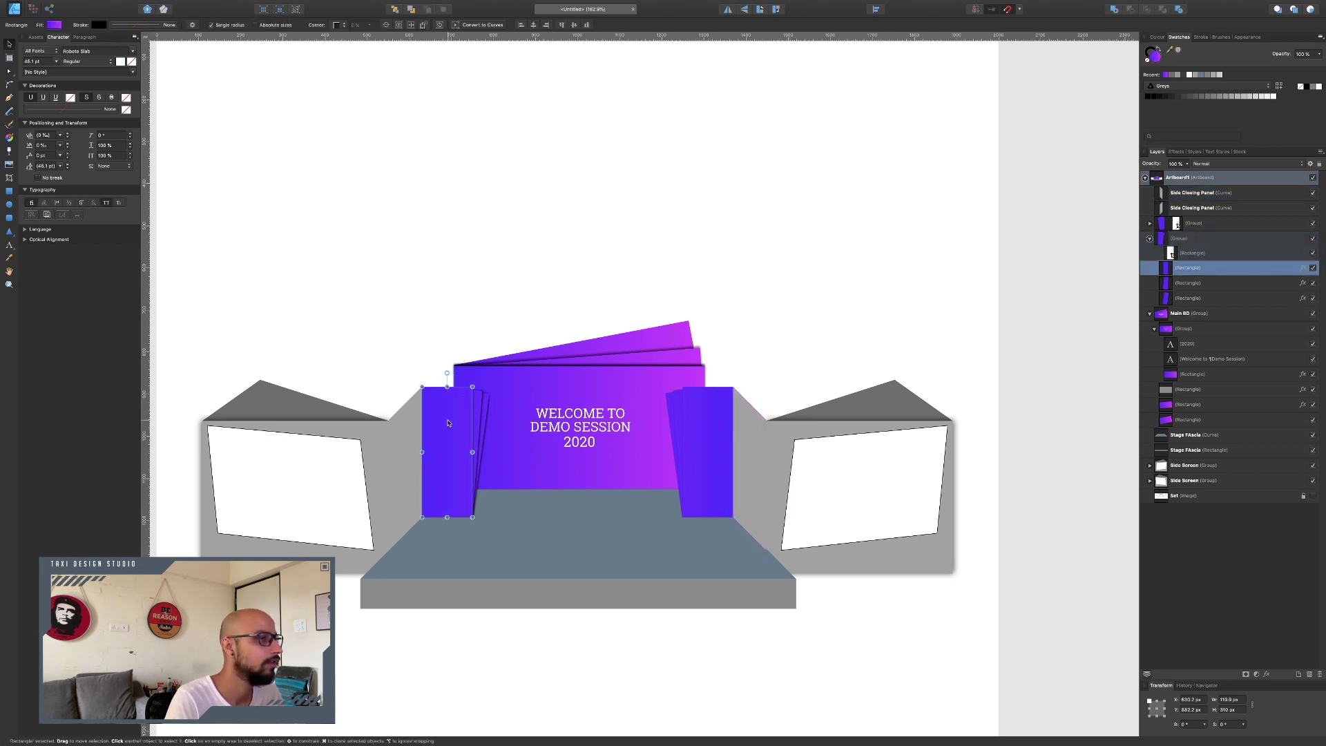
{"action": "left_click", "coordinate": [56, 26]}
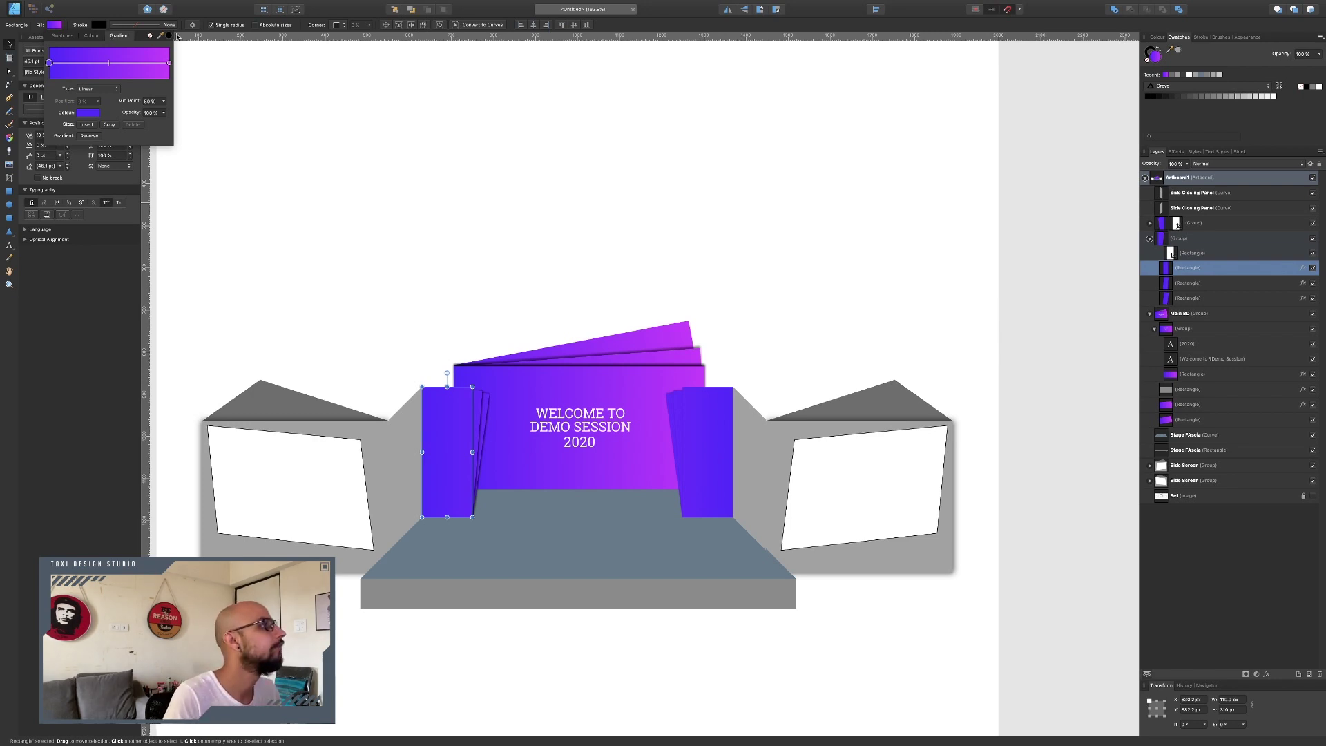
{"action": "left_click_drag", "start_coordinate": [109, 62], "coordinate": [71, 66]}
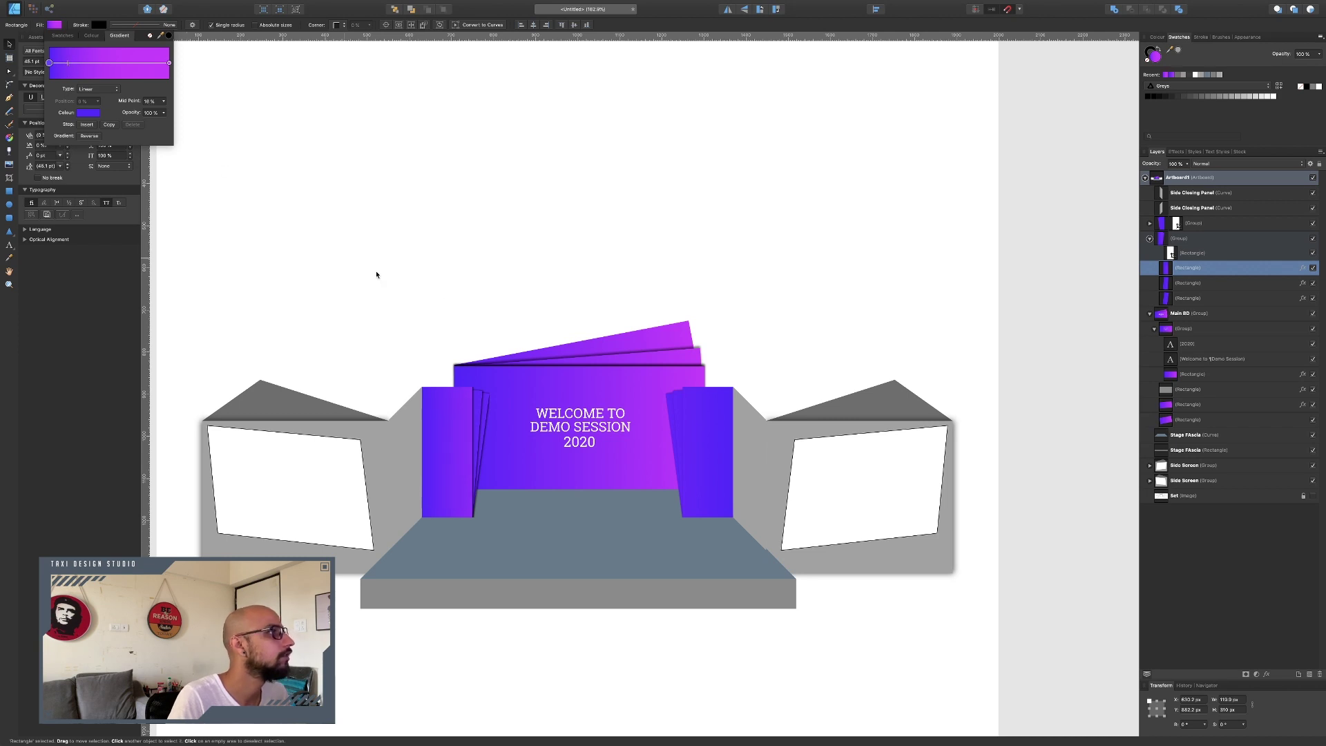
Shift the gradient midpoints of the left group's two tilted panels, the middle one to about 30% and the rearmost to about 33%
{"action": "left_click", "coordinate": [477, 398]}
{"action": "key", "text": "a"}
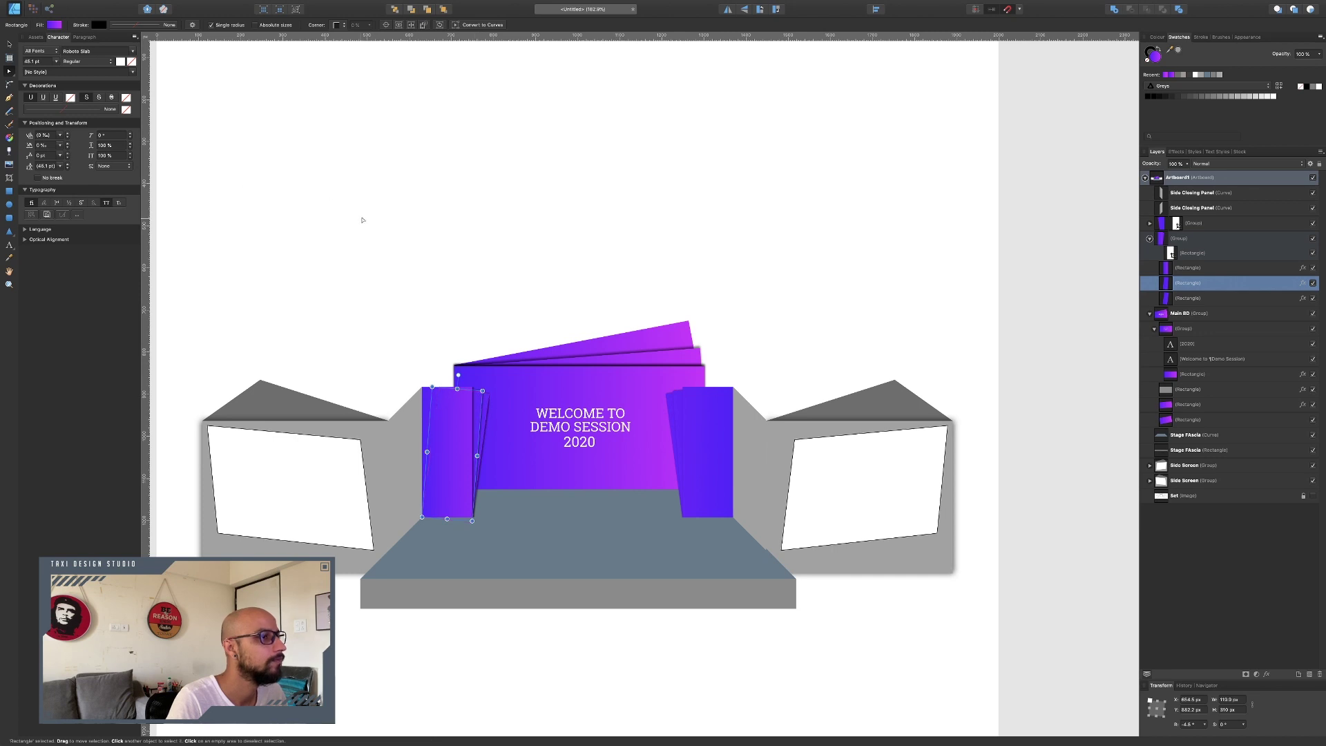
{"action": "left_click", "coordinate": [54, 25]}
{"action": "mouse_move", "coordinate": [108, 65]}
{"action": "left_mouse_down"}
{"action": "mouse_move", "coordinate": [79, 65]}
{"action": "mouse_move", "coordinate": [133, 66]}
{"action": "mouse_move", "coordinate": [85, 67]}
{"action": "left_mouse_up"}
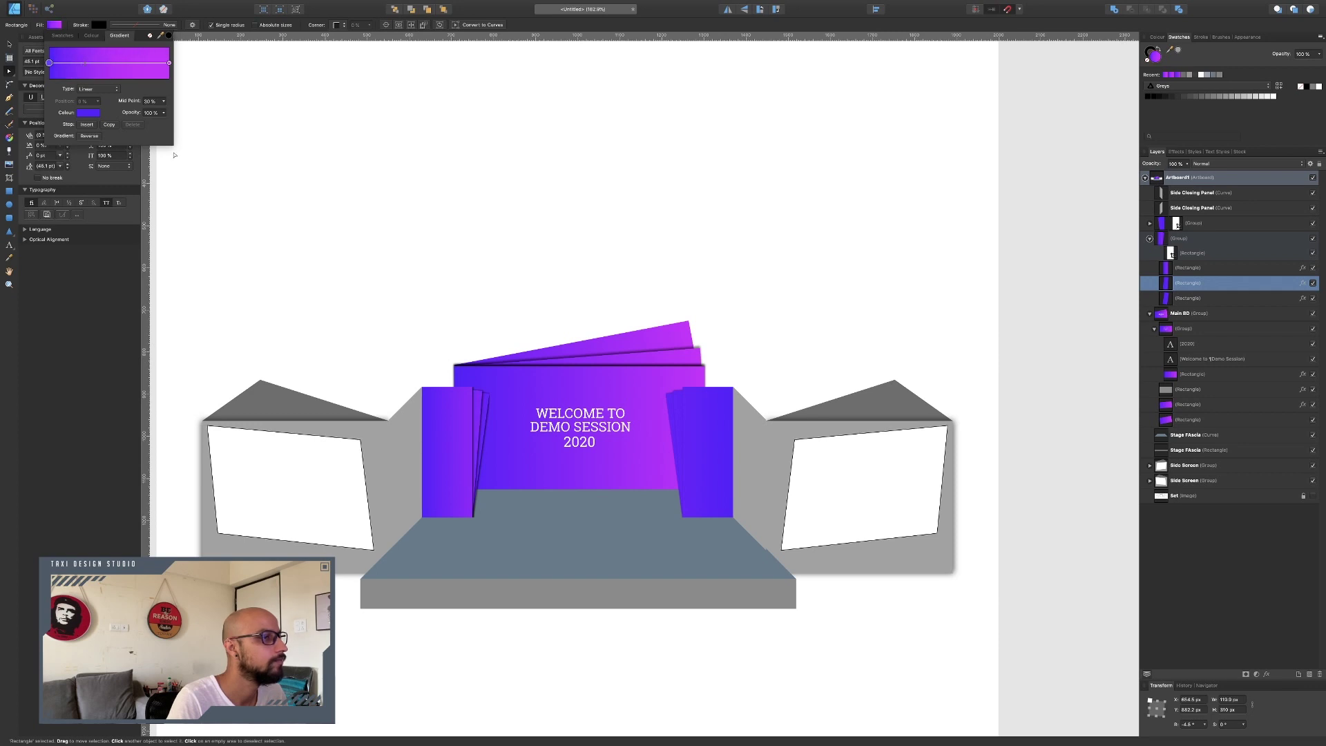
{"action": "left_click", "coordinate": [487, 402]}
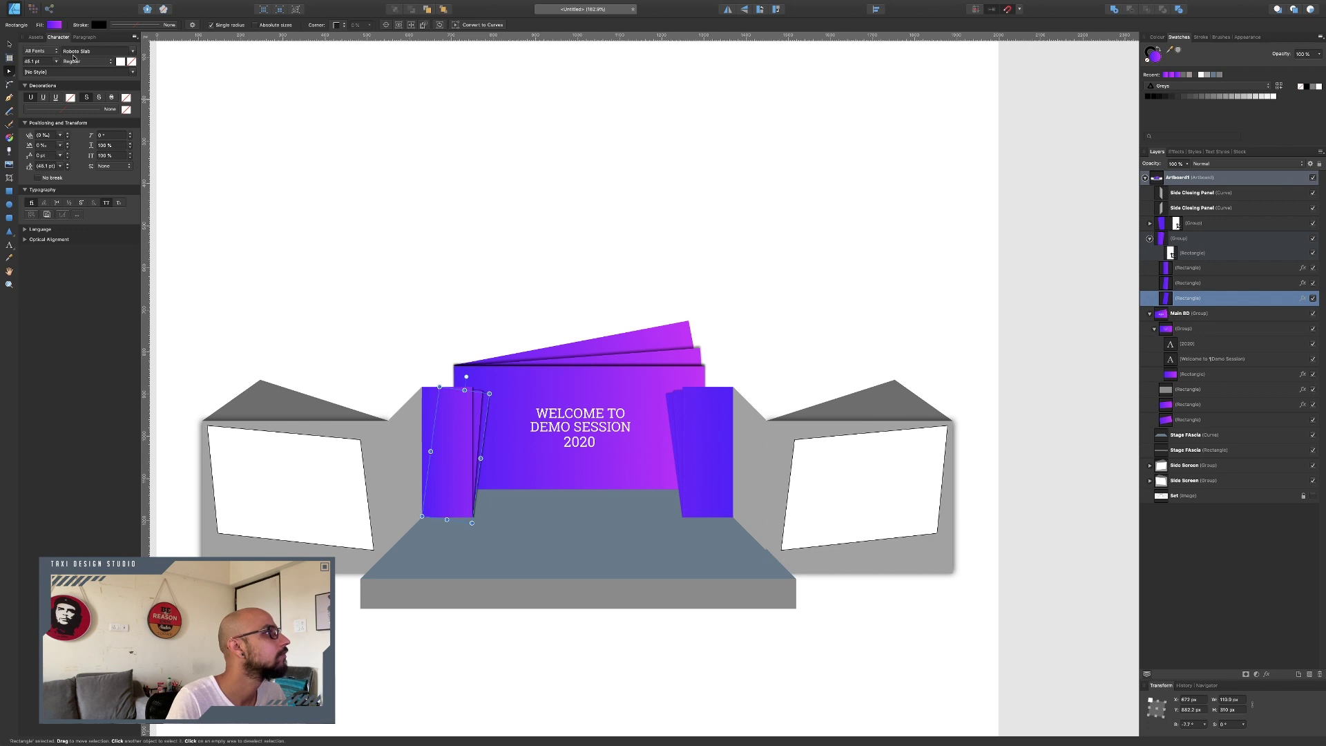
{"action": "left_click", "coordinate": [55, 25]}
{"action": "left_click_drag", "start_coordinate": [108, 67], "coordinate": [89, 66]}
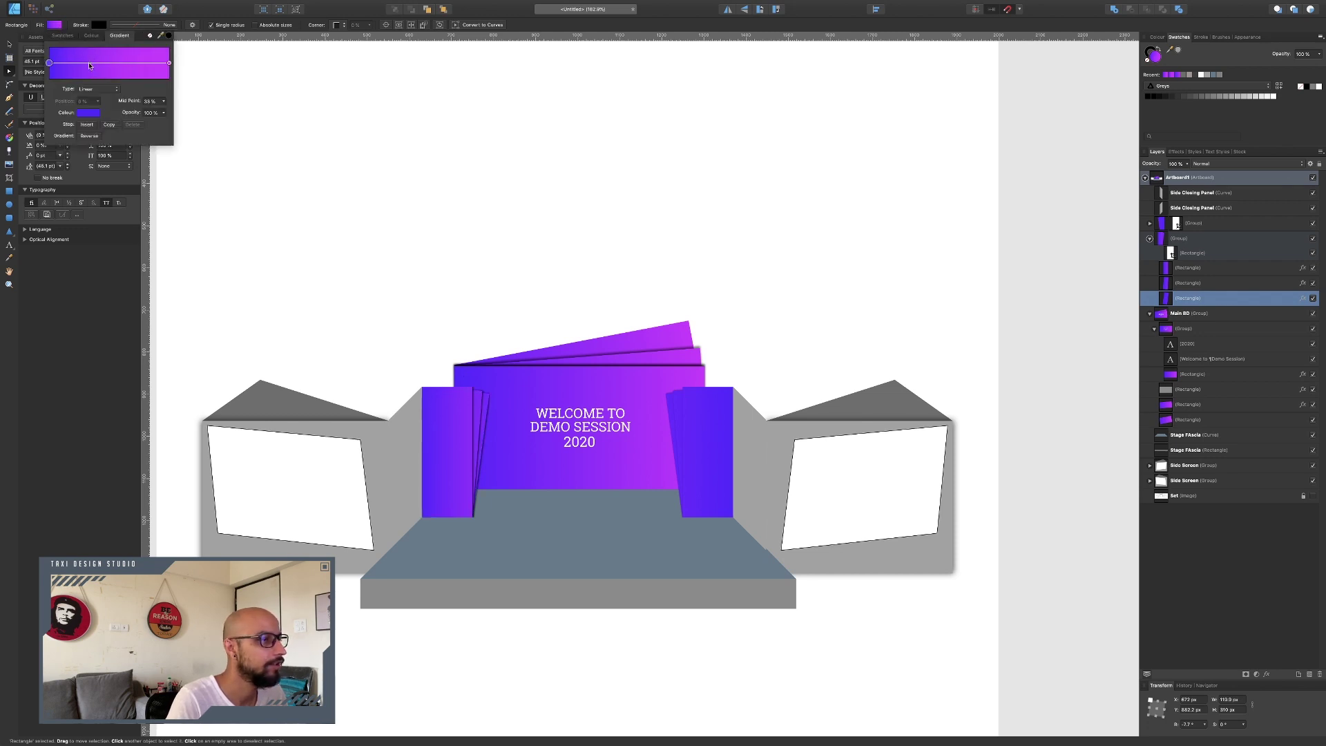
Shift the gradient midpoint of the right group's front panel to about 8%
{"action": "left_click", "coordinate": [699, 412]}
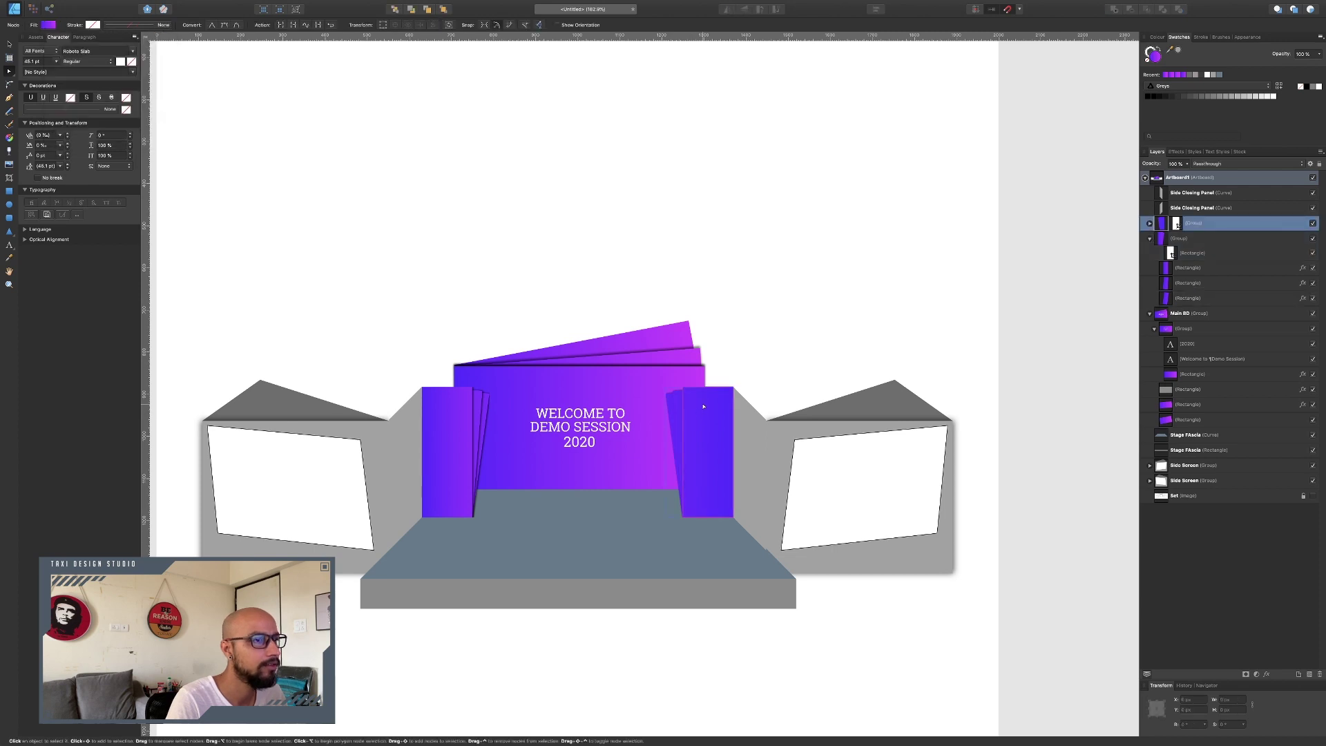
{"action": "double_click", "coordinate": [700, 411]}
{"action": "left_click", "coordinate": [54, 25]}
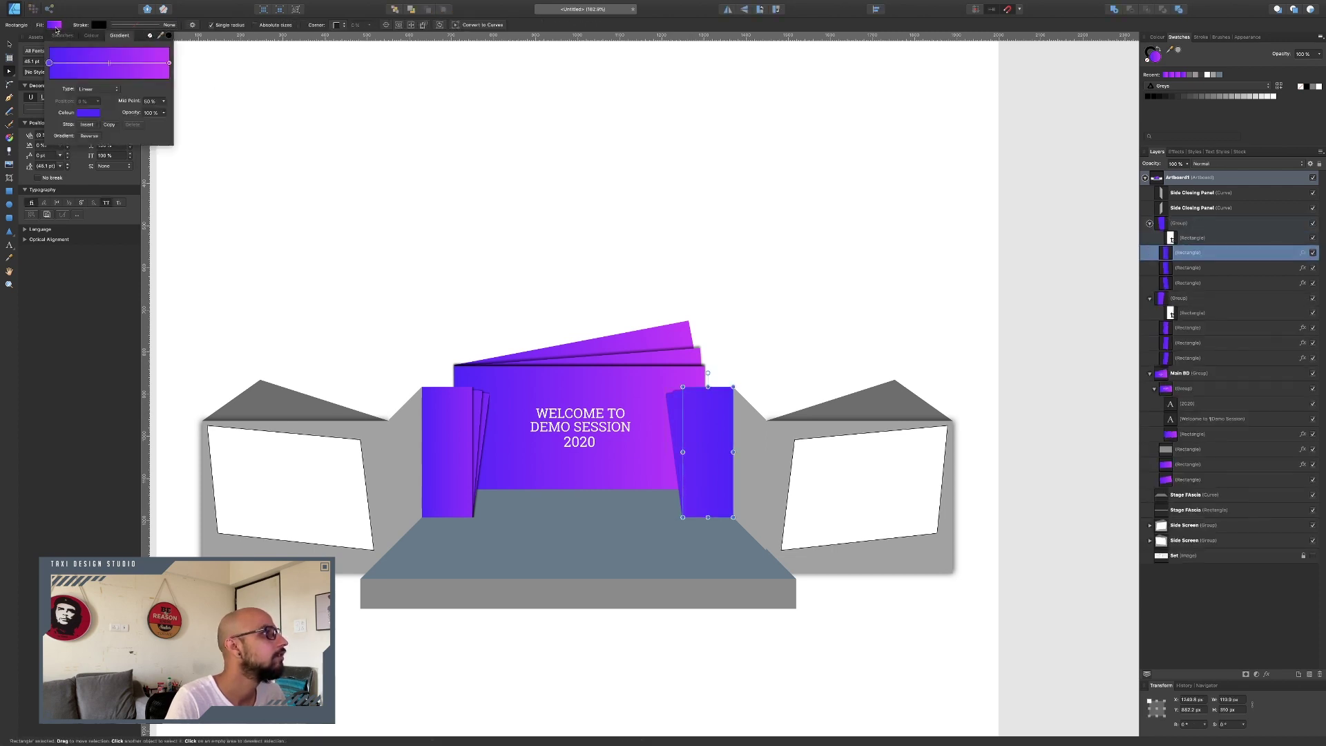
{"action": "left_click_drag", "start_coordinate": [109, 63], "coordinate": [58, 62]}
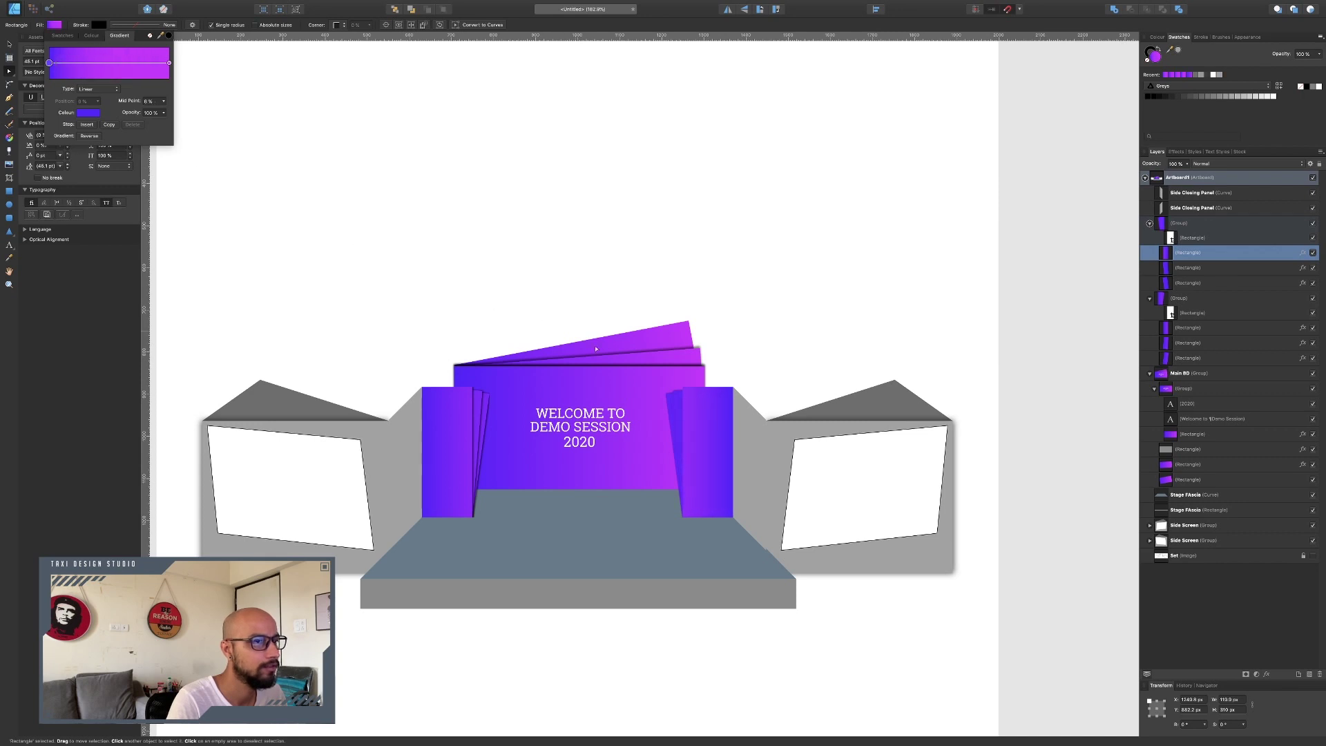
Shift the gradient midpoints of the right group's tilted panels, the middle one to about 25% and the rearmost to the blue end
{"action": "left_click", "coordinate": [680, 398]}
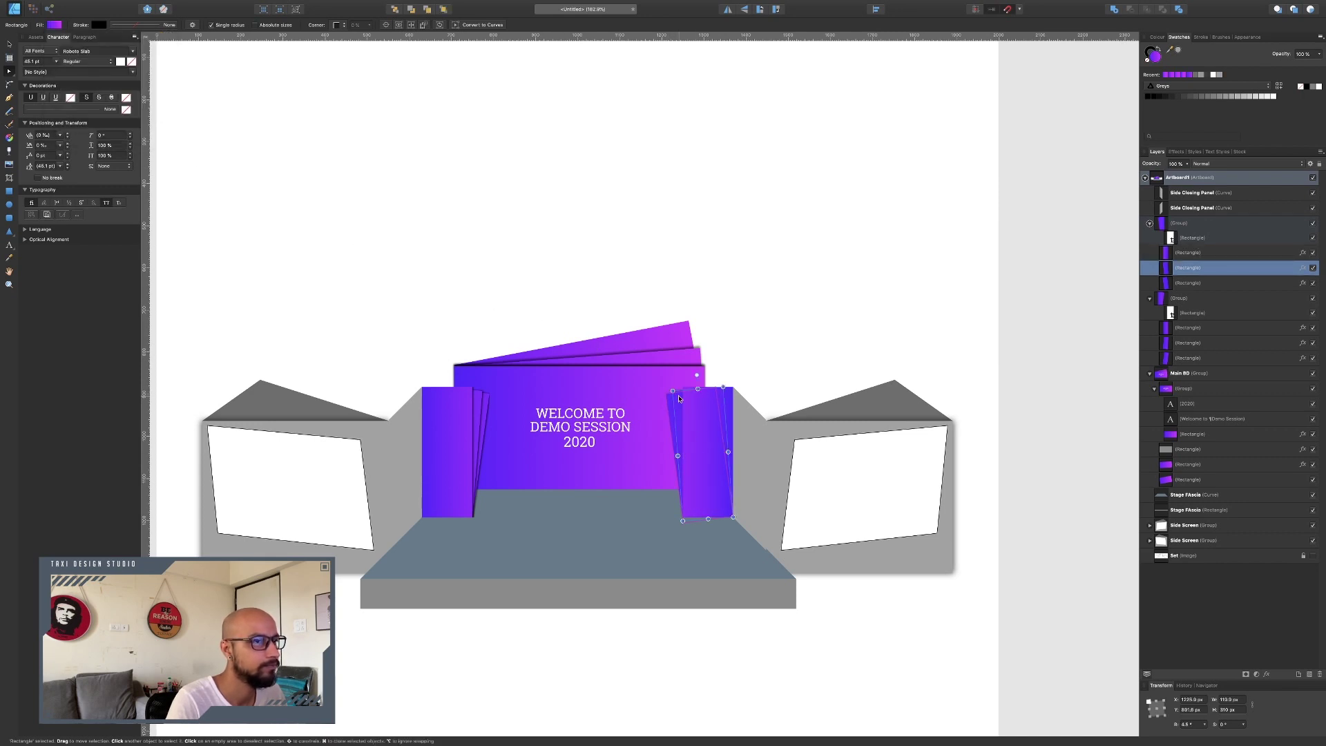
{"action": "left_click", "coordinate": [57, 24]}
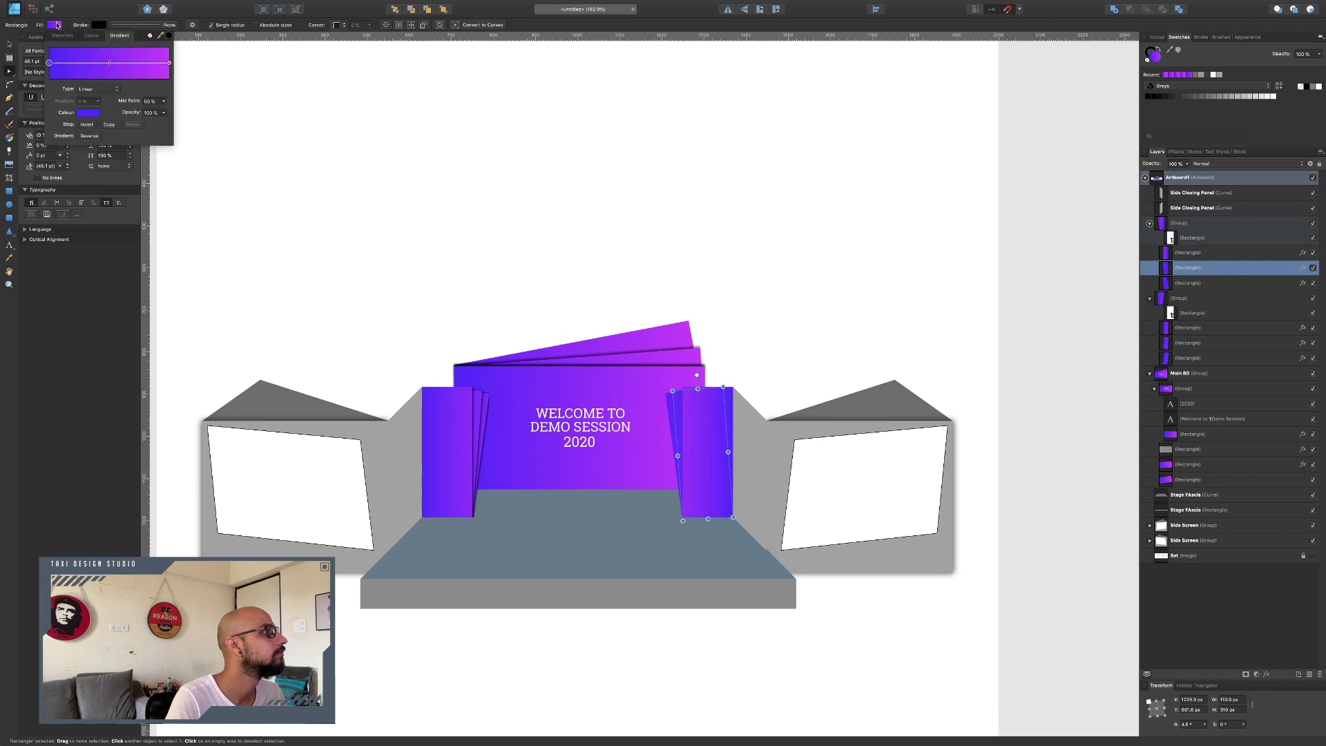
{"action": "left_click", "coordinate": [81, 66]}
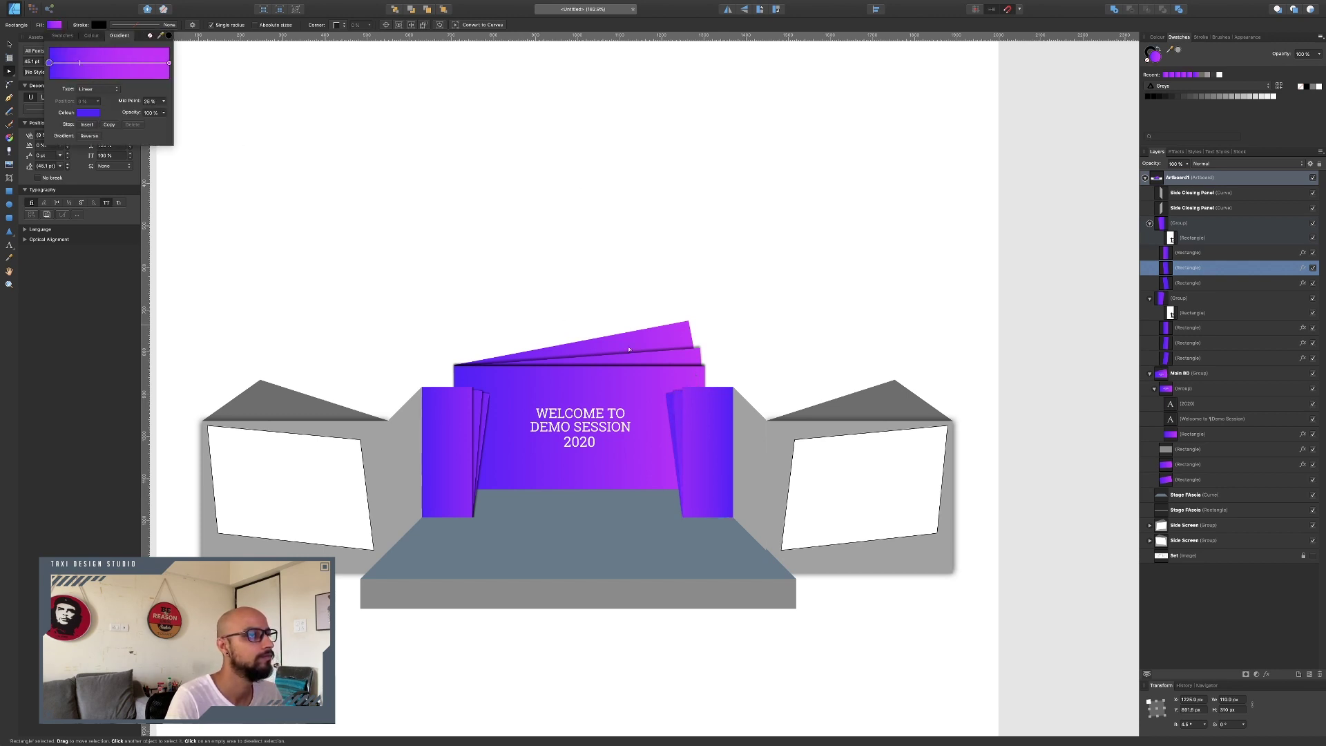
{"action": "left_click", "coordinate": [673, 429]}
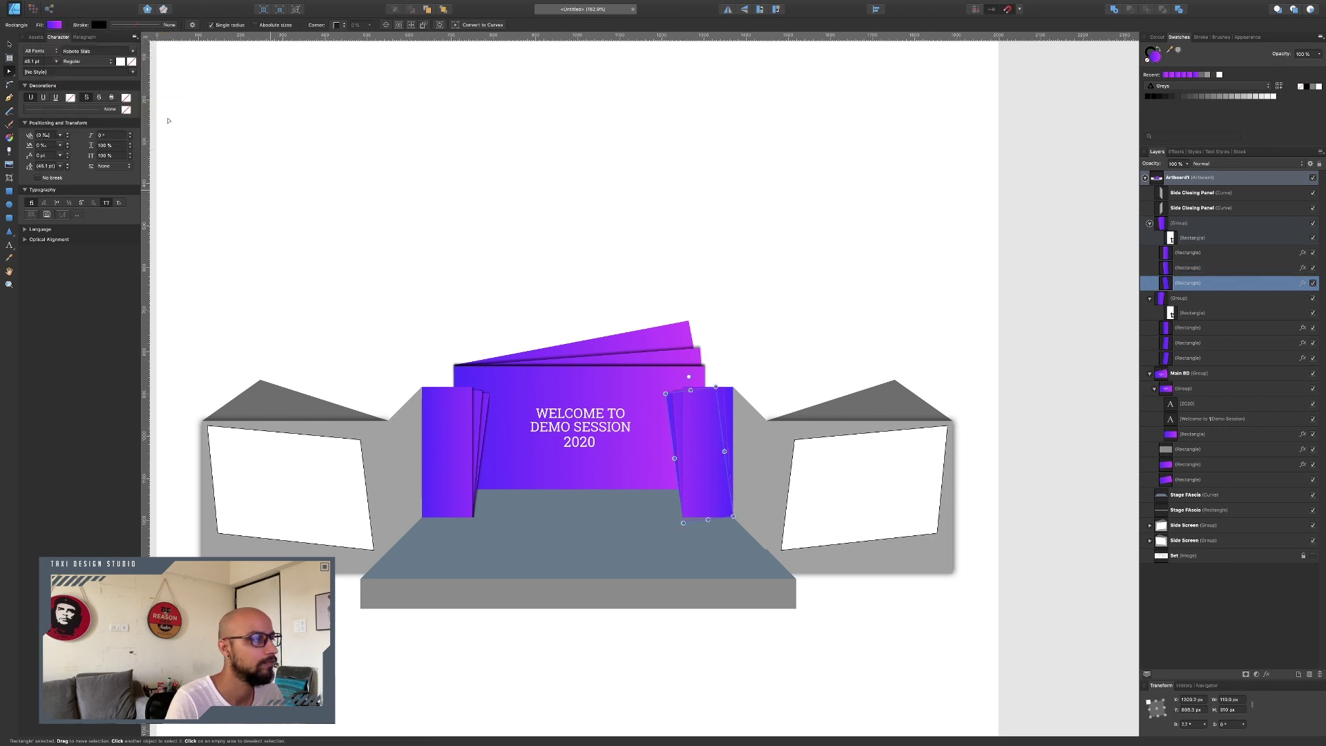
{"action": "left_click", "coordinate": [58, 25]}
{"action": "left_click_drag", "start_coordinate": [108, 66], "coordinate": [44, 76]}
{"action": "left_click", "coordinate": [827, 195]}
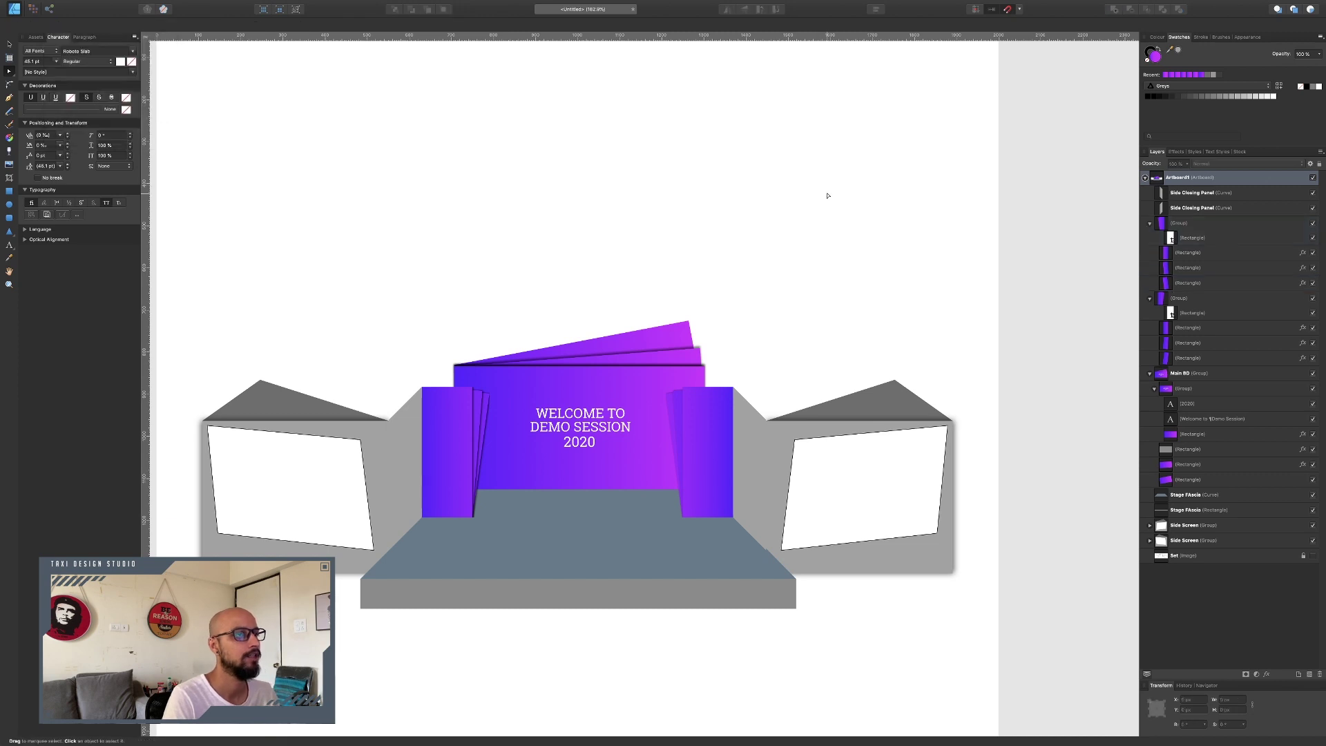
Add the white text "TAXI" on the left group's front panel and scale it down to about 22.7 pt
{"action": "scroll", "coordinate": [722, 351], "scroll_direction": "down", "scroll_amount": 3}
{"action": "scroll", "coordinate": [718, 353], "scroll_direction": "left", "scroll_amount": 2}
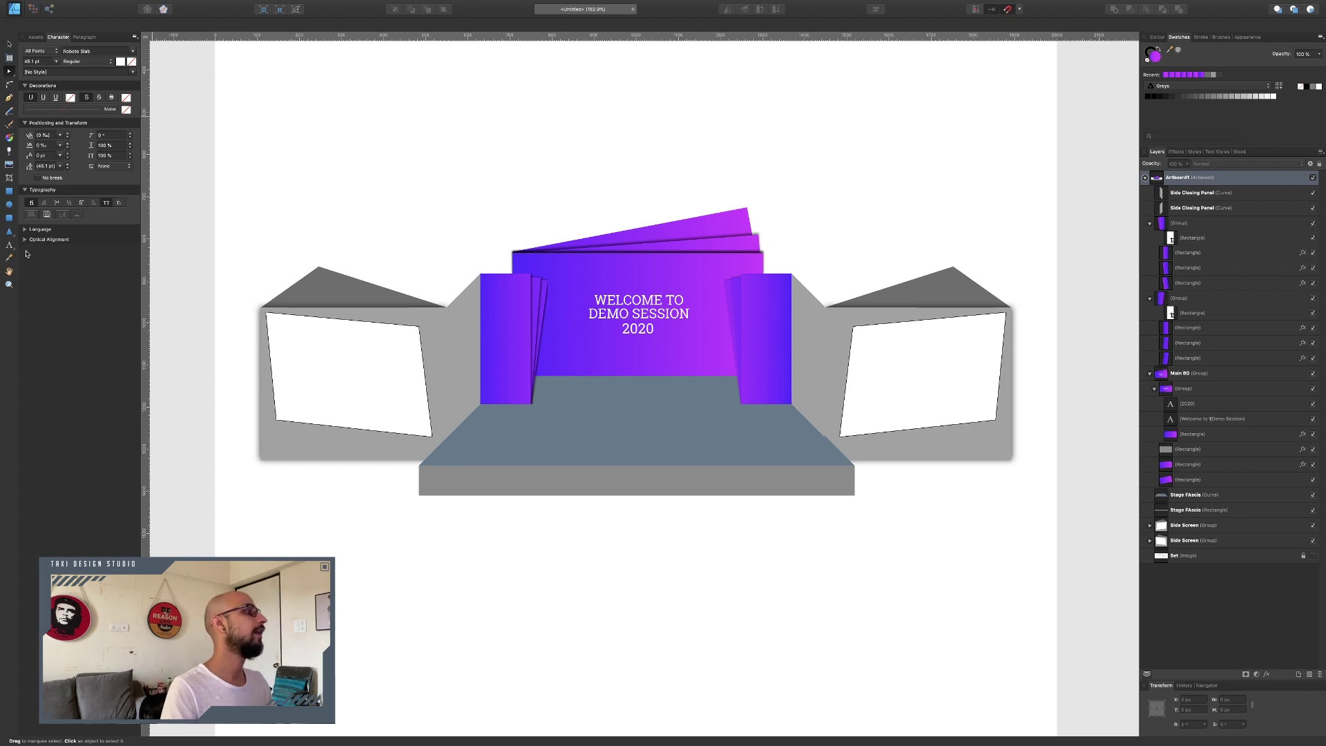
{"action": "left_click", "coordinate": [9, 245]}
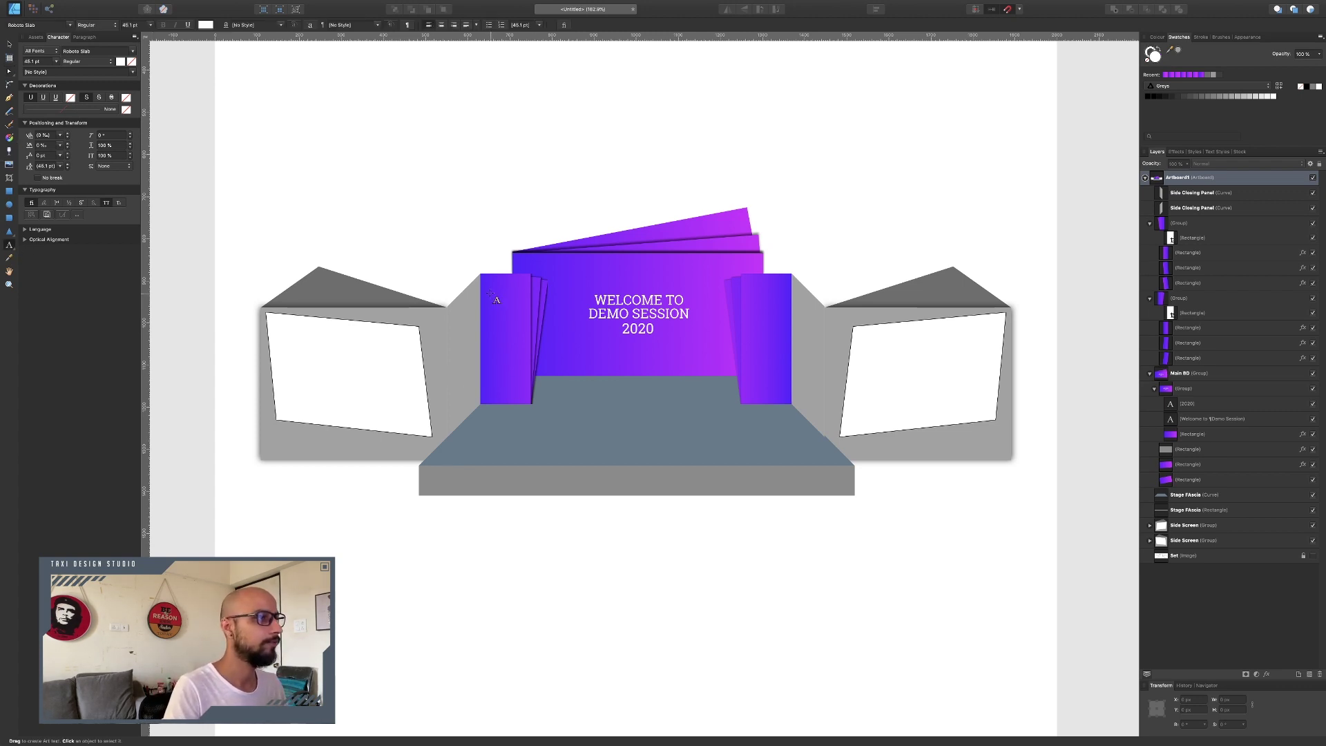
{"action": "left_click_drag", "start_coordinate": [491, 296], "coordinate": [513, 317]}
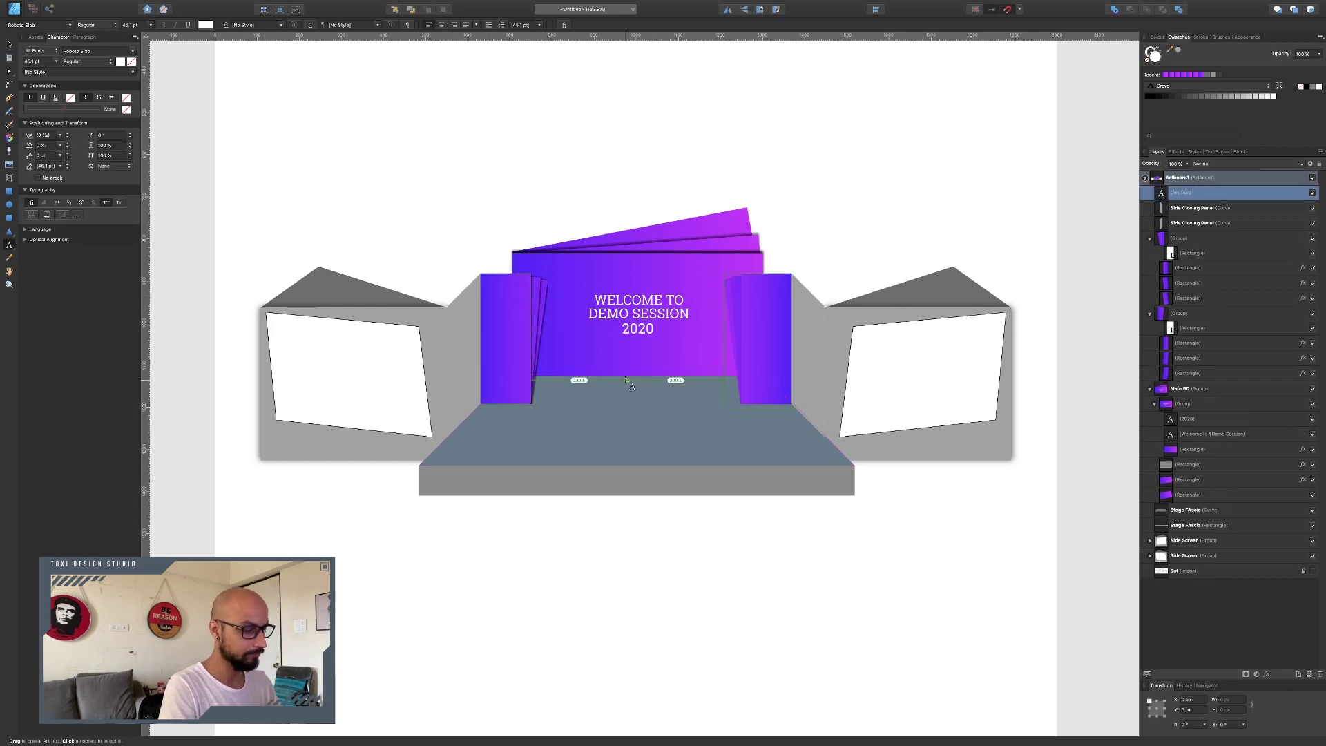
{"action": "type", "text": "T"}
{"action": "type", "text": "AXI"}
{"action": "key", "text": "Escape"}
{"action": "left_click", "coordinate": [9, 44]}
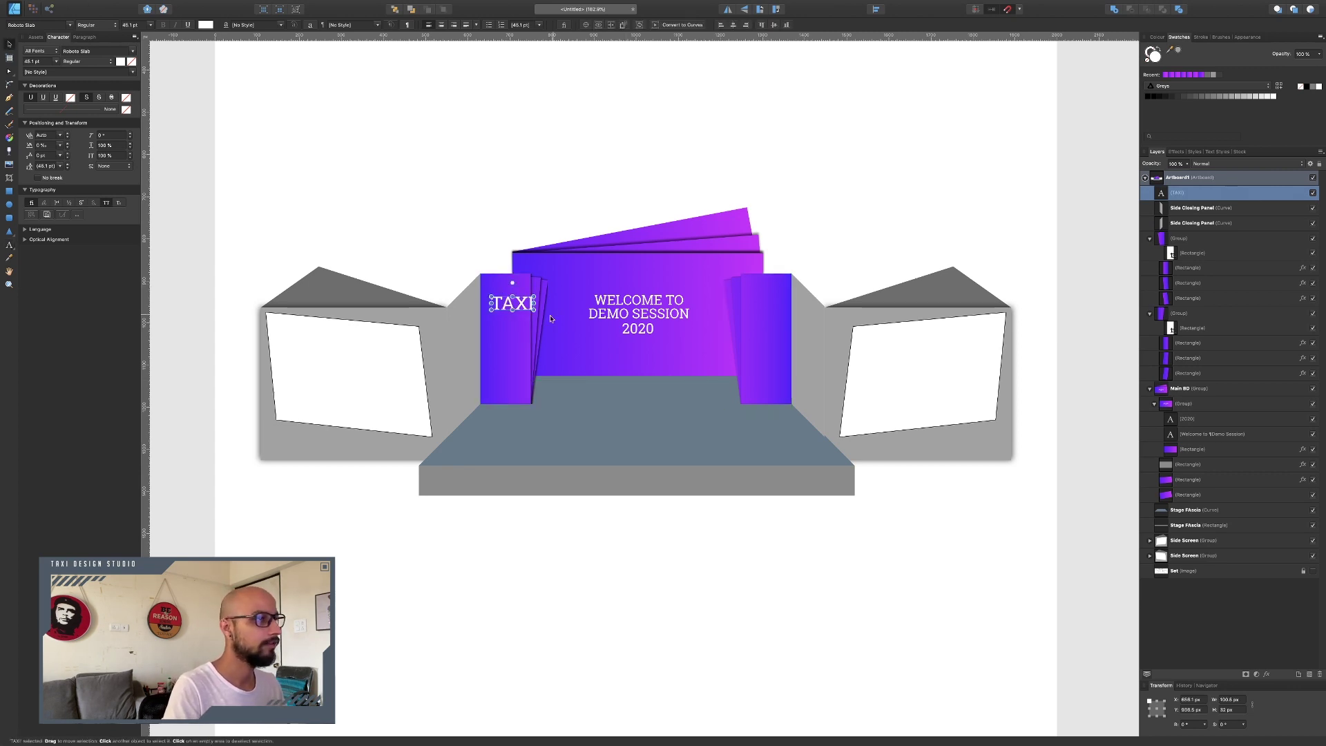
{"action": "left_click_drag", "start_coordinate": [534, 310], "coordinate": [511, 302]}
{"action": "scroll", "coordinate": [503, 303], "scroll_direction": "up", "scroll_amount": 10}
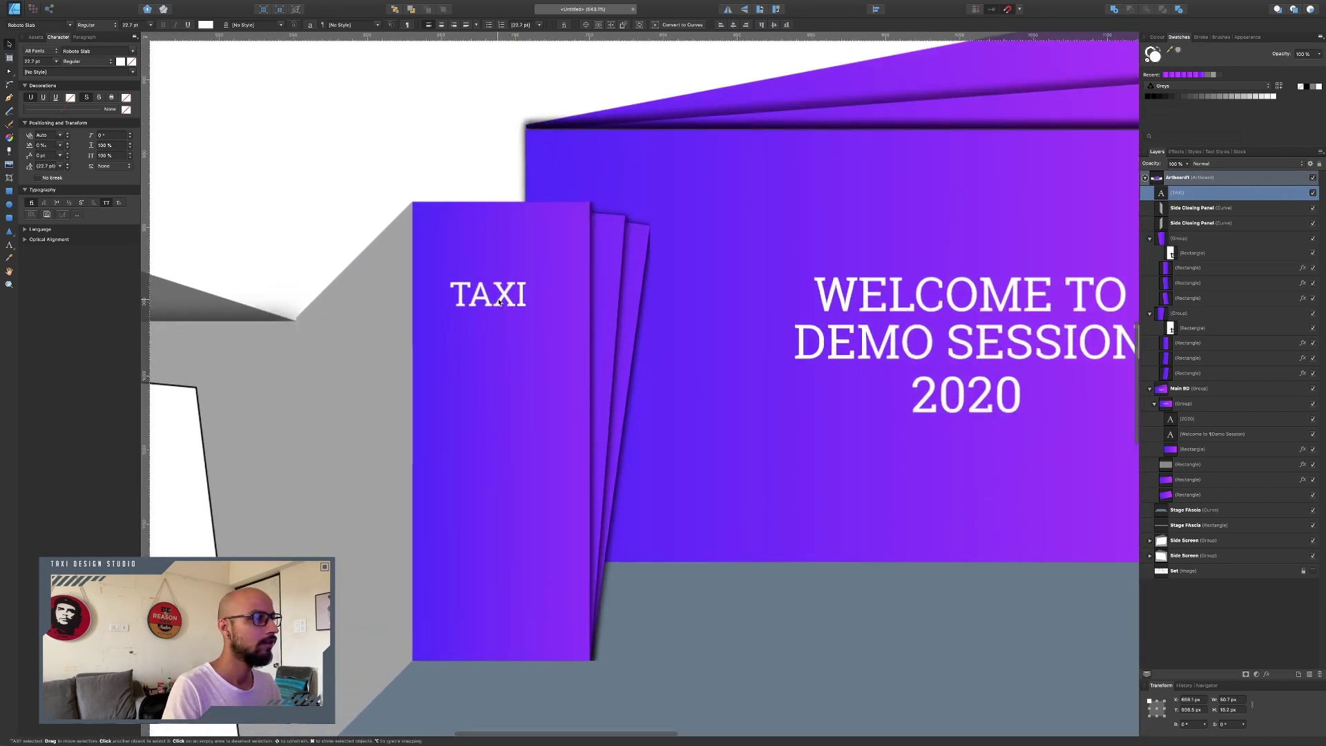
Duplicate the "TAXI" text directly below itself and change the copy to "DESIGN"
{"action": "left_click_drag", "start_coordinate": [517, 308], "coordinate": [515, 311]}
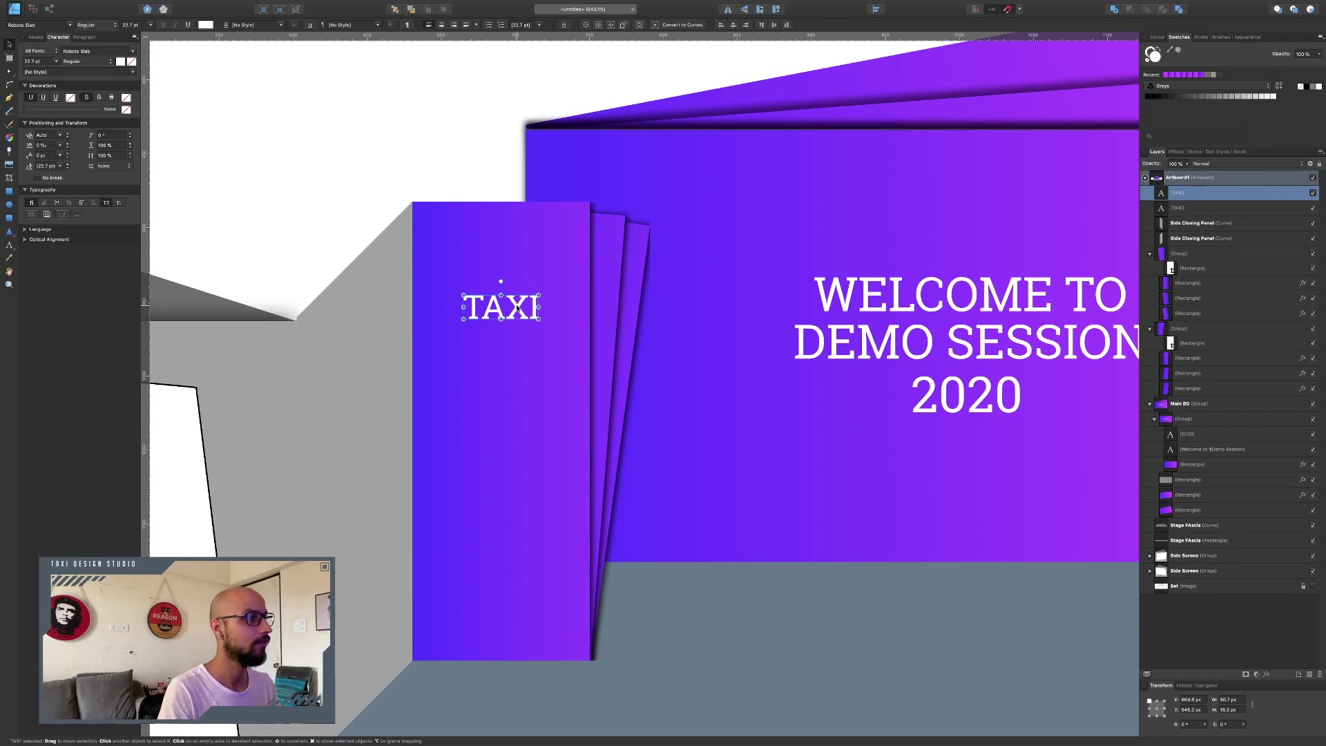
{"action": "left_click_drag", "start_coordinate": [516, 312], "coordinate": [518, 350]}
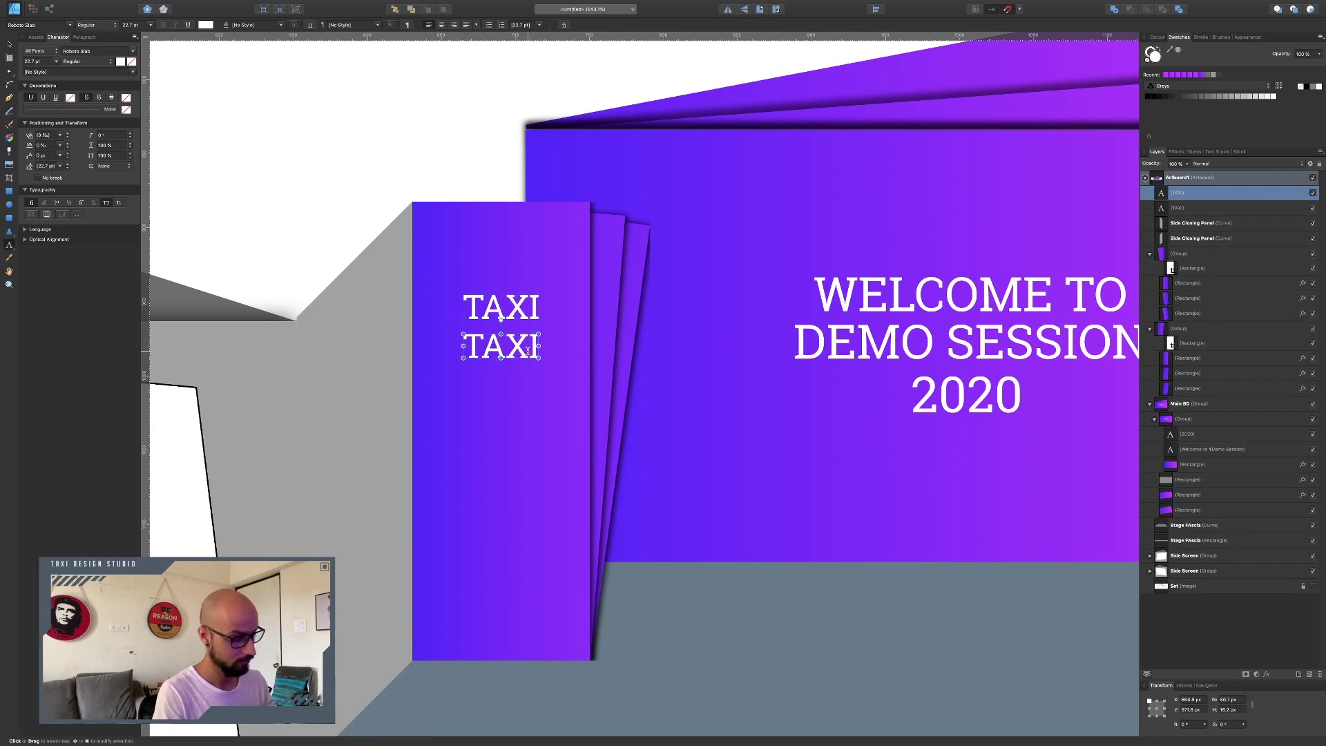
{"action": "double_click", "coordinate": [527, 350]}
{"action": "type", "text": "DESIGN"}
{"action": "key", "text": "Escape"}
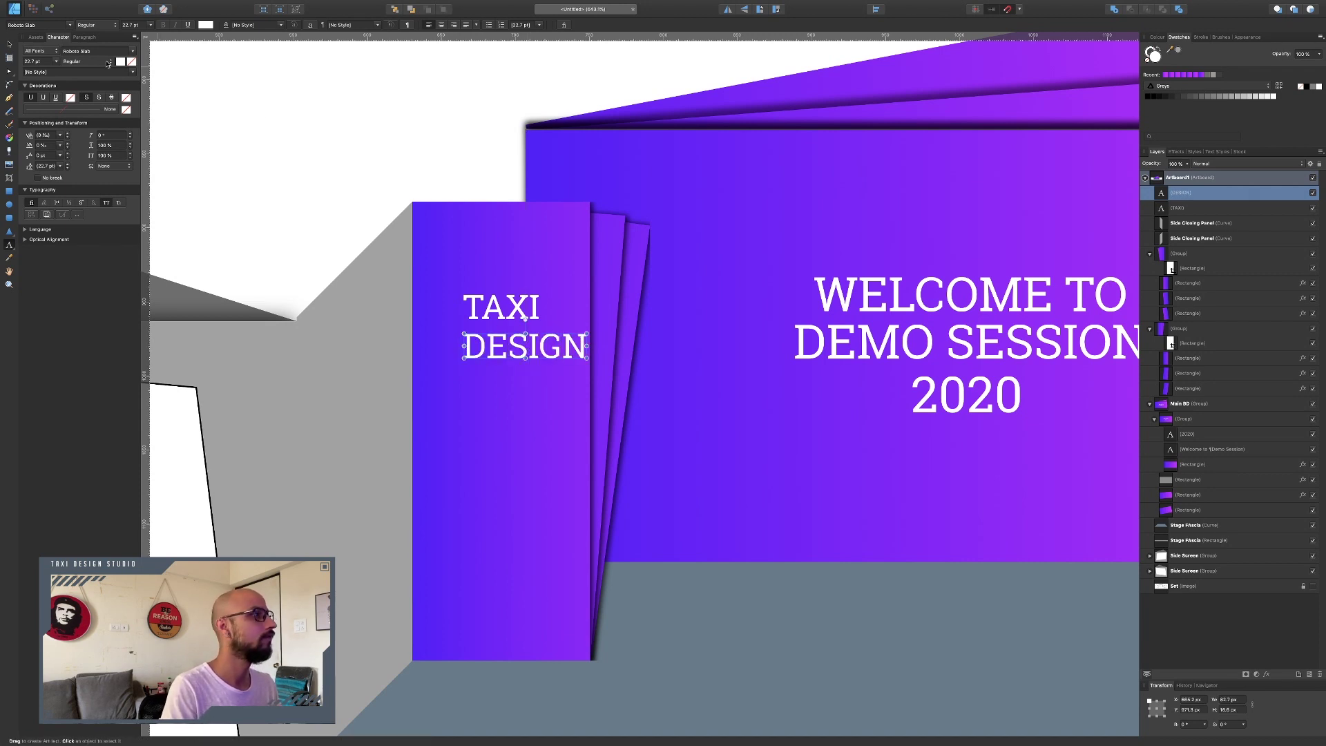
Duplicate the "DESIGN" text directly below itself and change the copy to "STUDIO"
{"action": "left_click", "coordinate": [9, 44]}
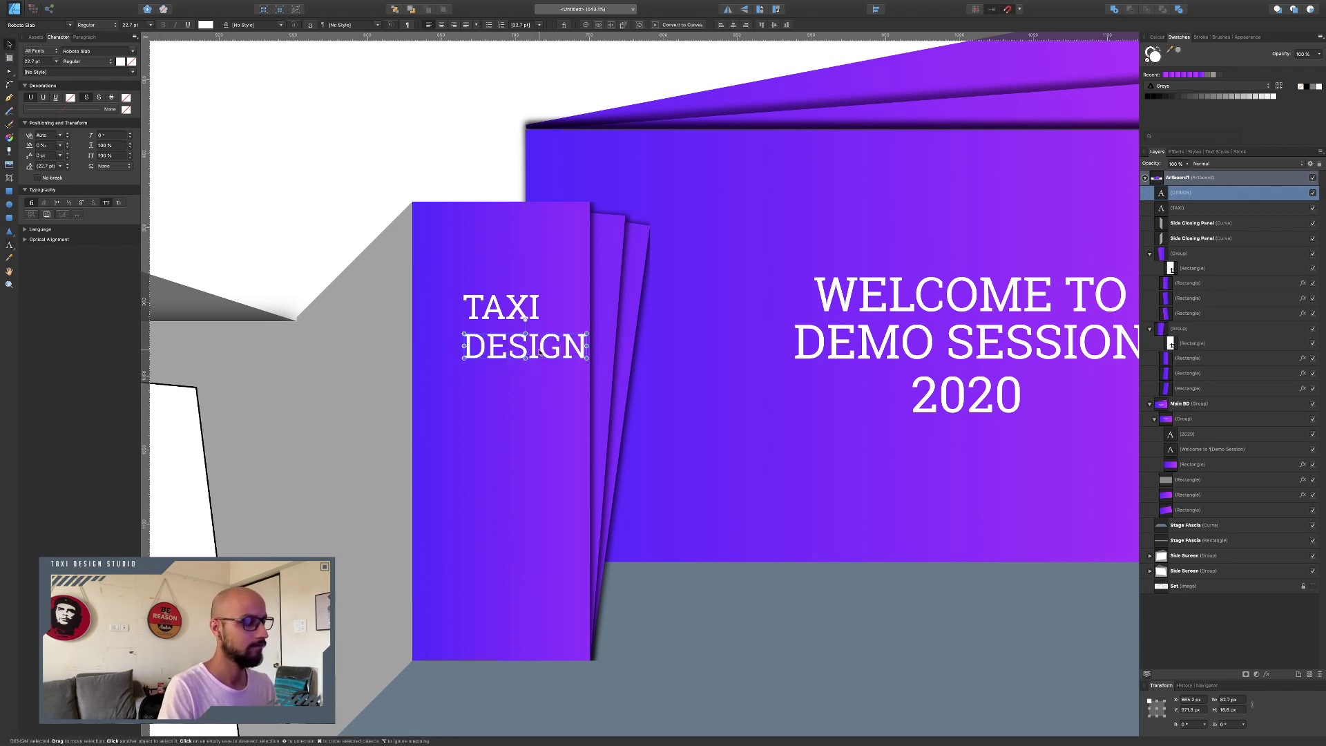
{"action": "key", "text": "super+j"}
{"action": "left_click_drag", "start_coordinate": [537, 352], "coordinate": [543, 384]}
{"action": "key", "text": "t"}
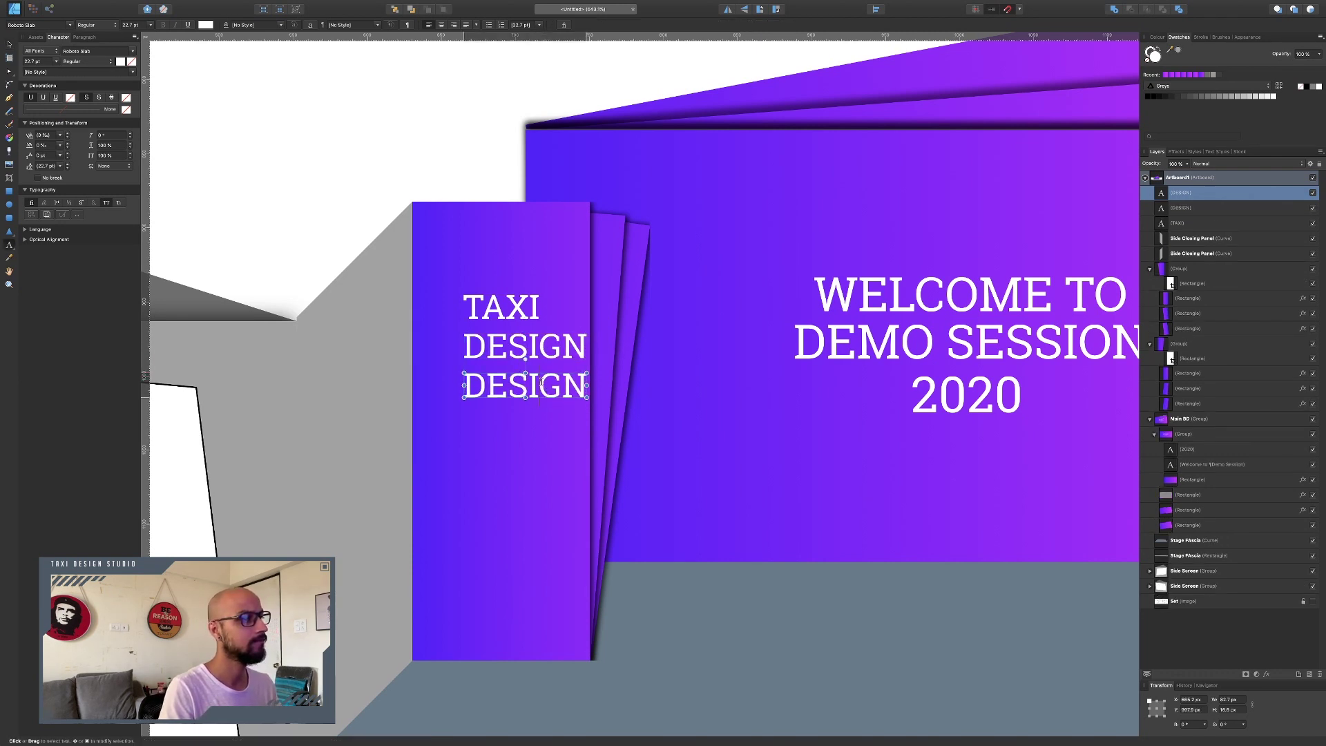
{"action": "double_click", "coordinate": [541, 382]}
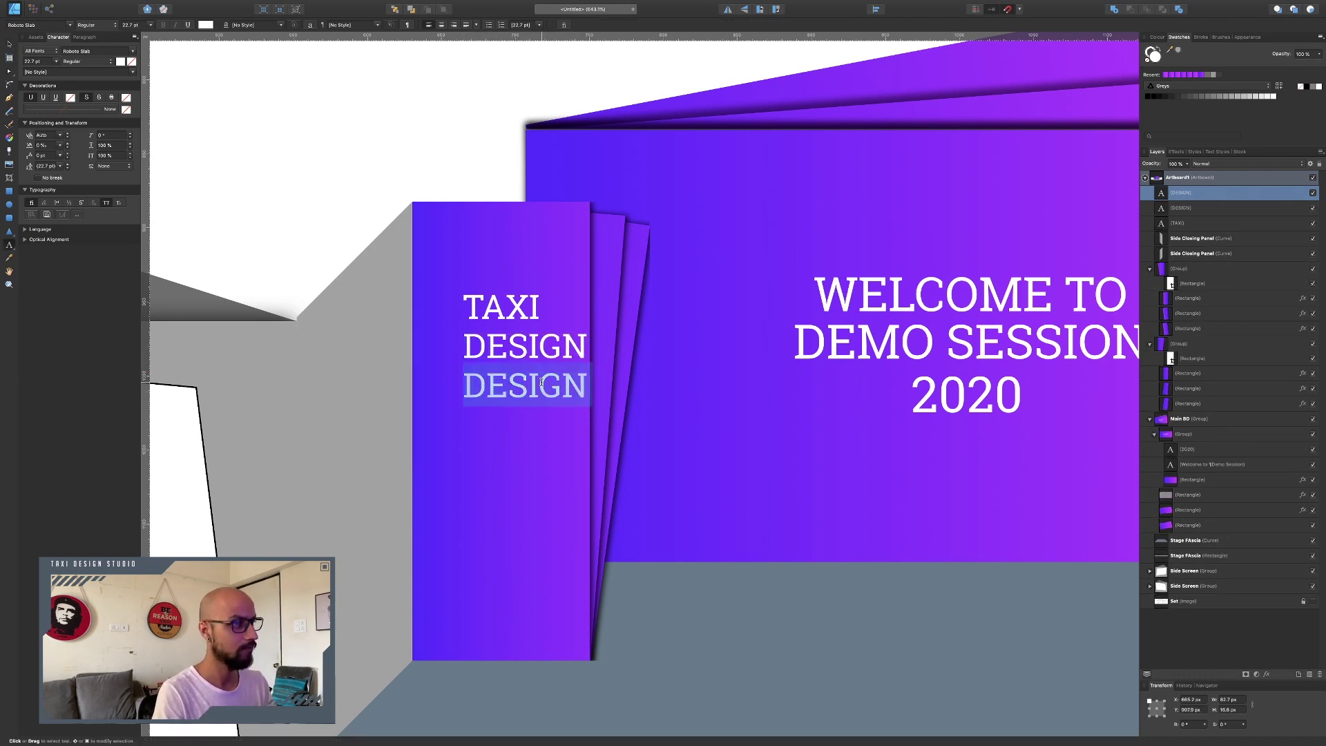
{"action": "type", "text": "STUDIO"}
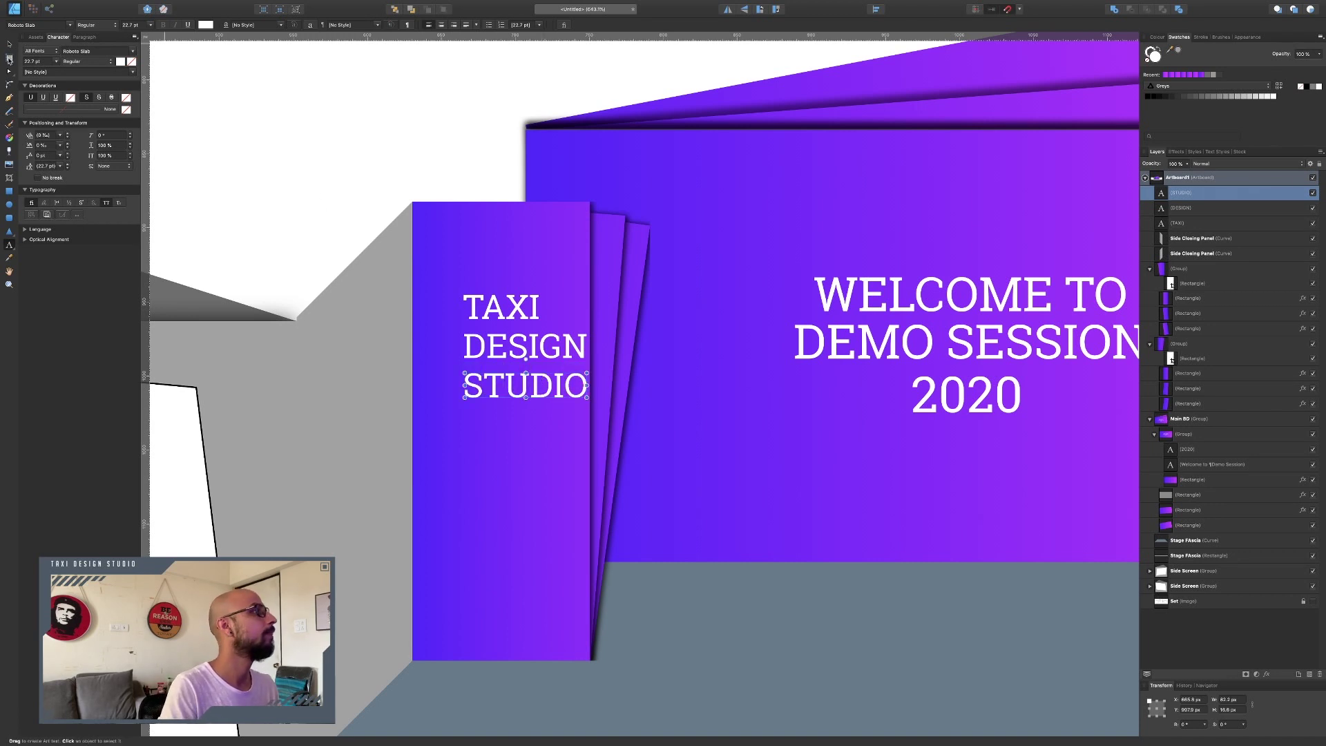
{"action": "key", "text": "Escape"}
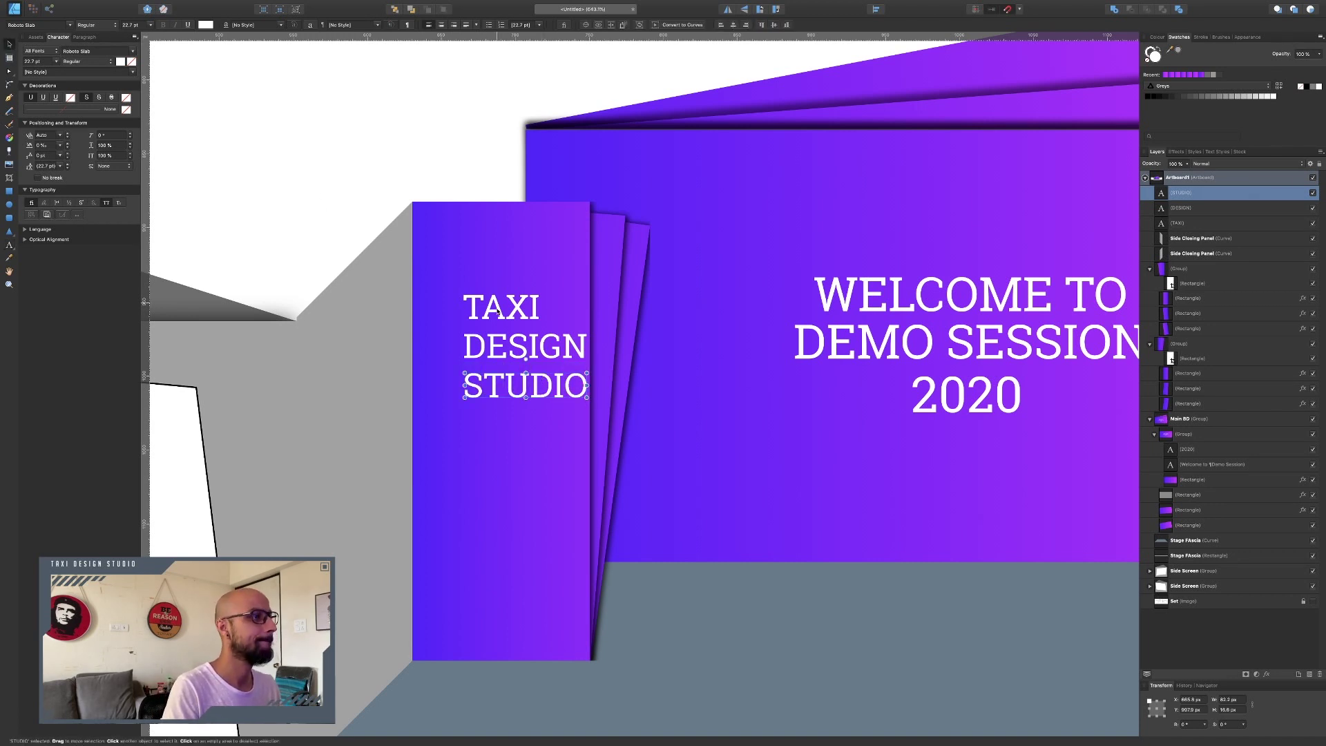
Centre-align the three text lines with each other, group them, and centre the group horizontally on the upper half of the left front panel
{"action": "left_click", "coordinate": [533, 350], "text": "shift"}
{"action": "left_click", "coordinate": [520, 311], "text": "shift"}
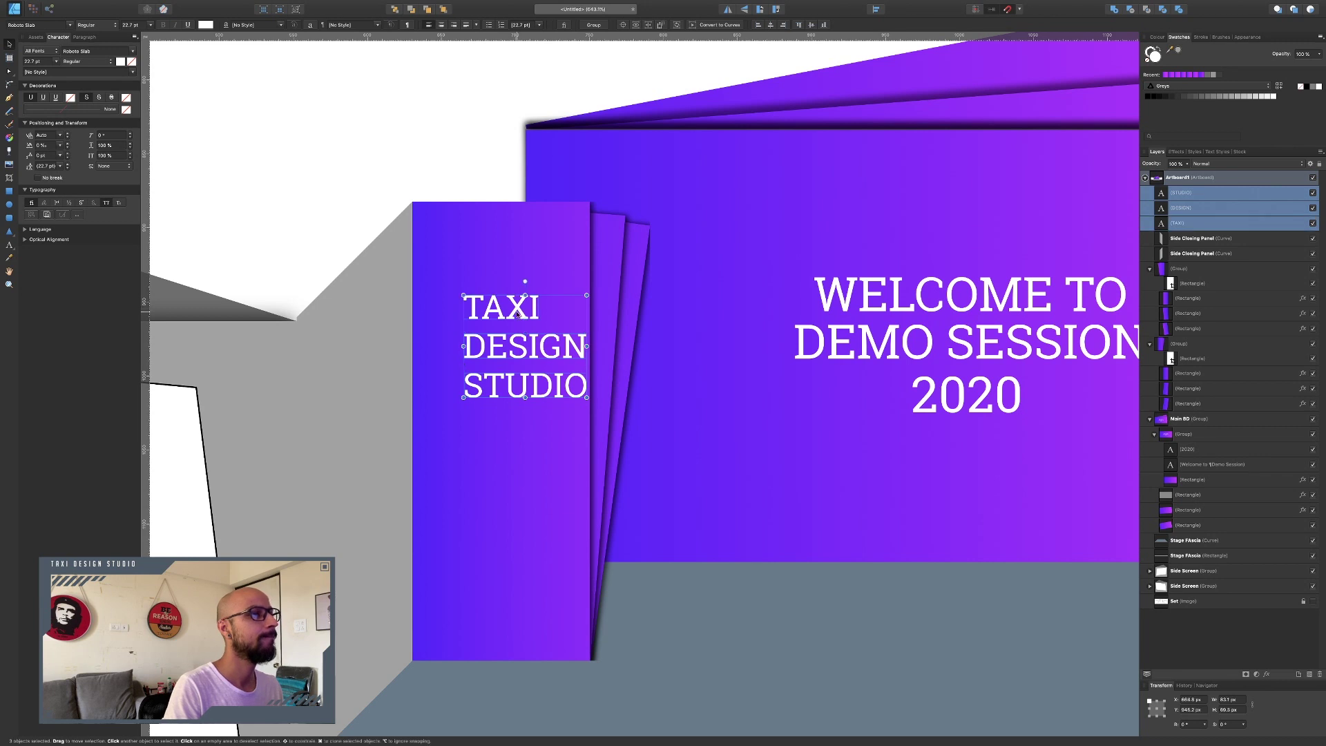
{"action": "left_click", "coordinate": [770, 25]}
{"action": "left_click_drag", "start_coordinate": [533, 350], "coordinate": [510, 415]}
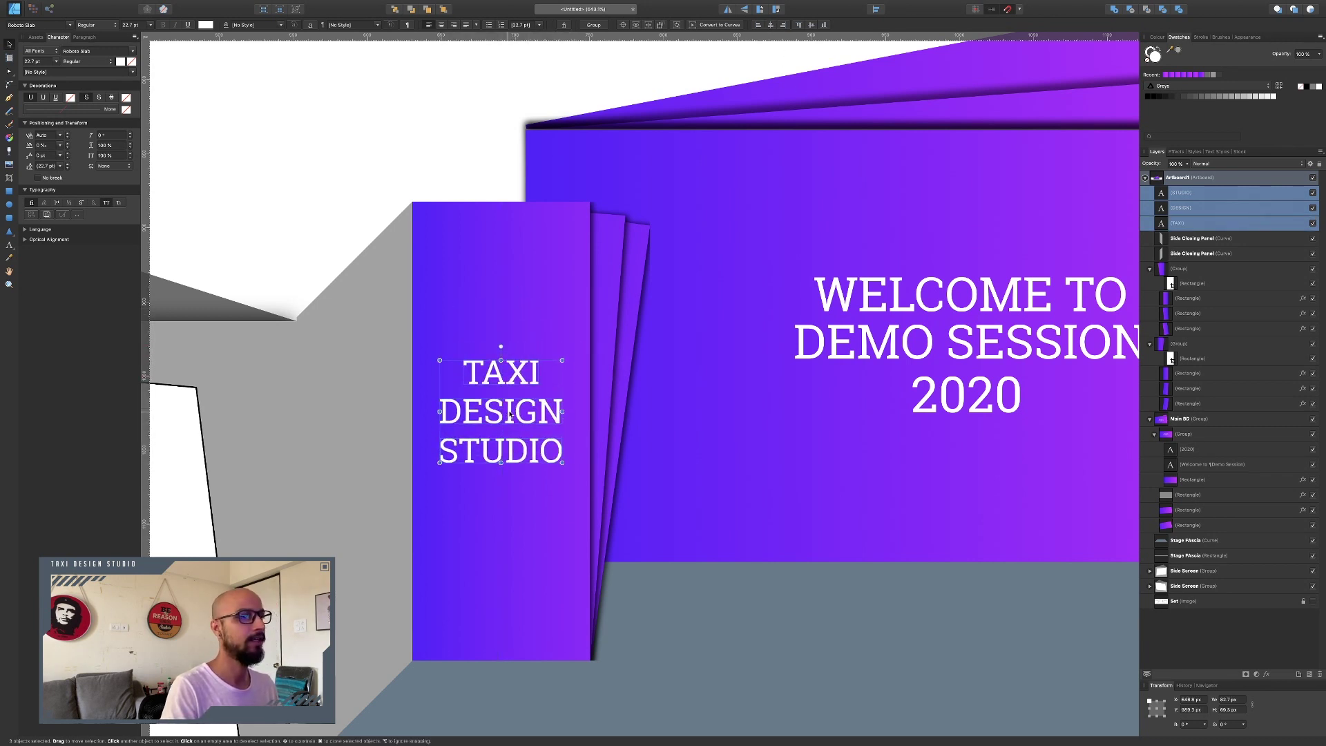
{"action": "key", "text": "ctrl+g"}
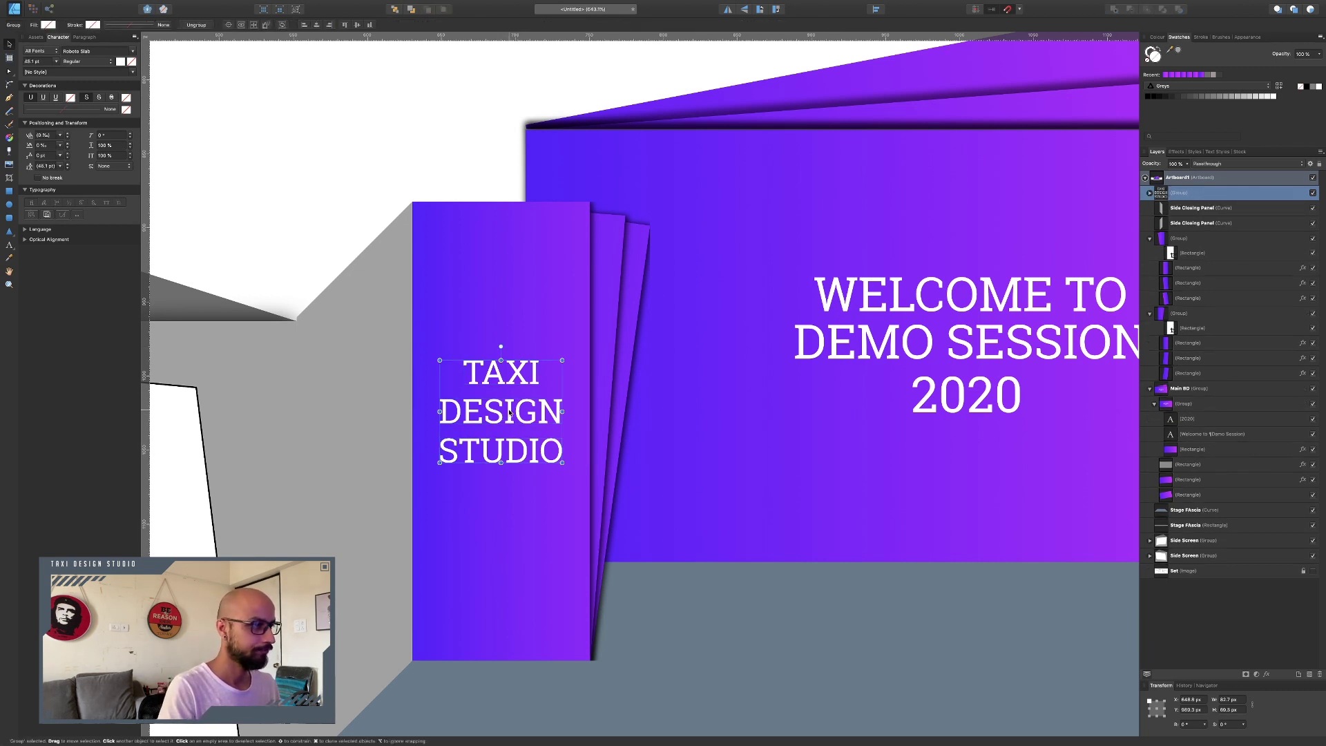
{"action": "left_click_drag", "start_coordinate": [509, 415], "coordinate": [511, 369]}
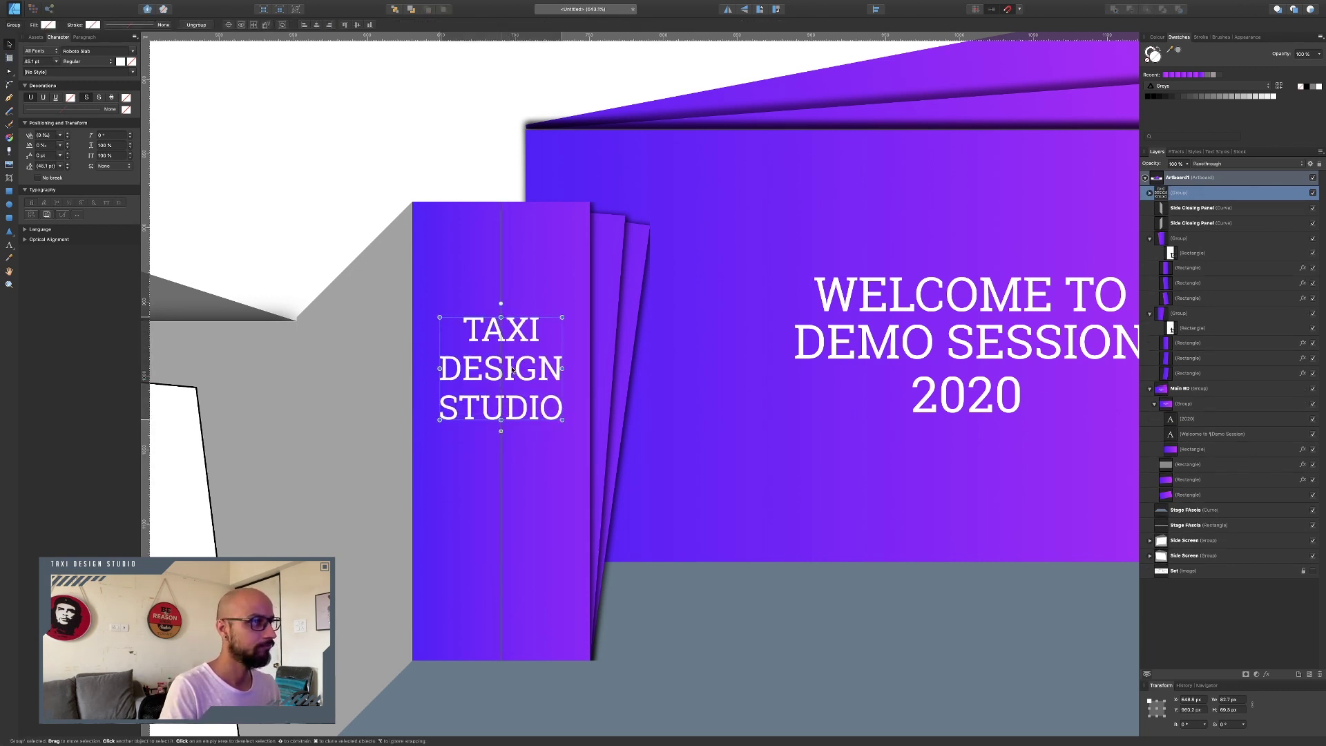
{"action": "left_click", "coordinate": [384, 107]}
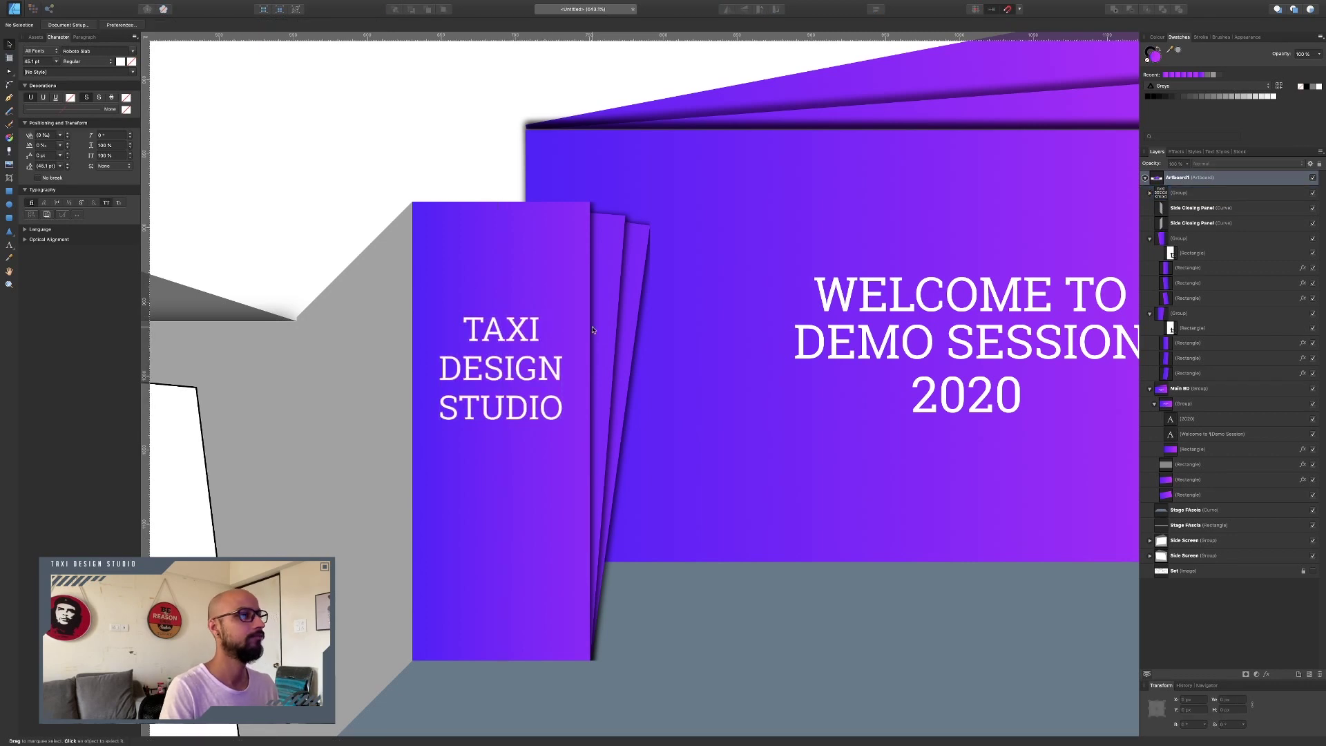
Duplicate the "TAXI DESIGN STUDIO" text group onto the right group's front panel at the same height
{"action": "key", "text": "super+0"}
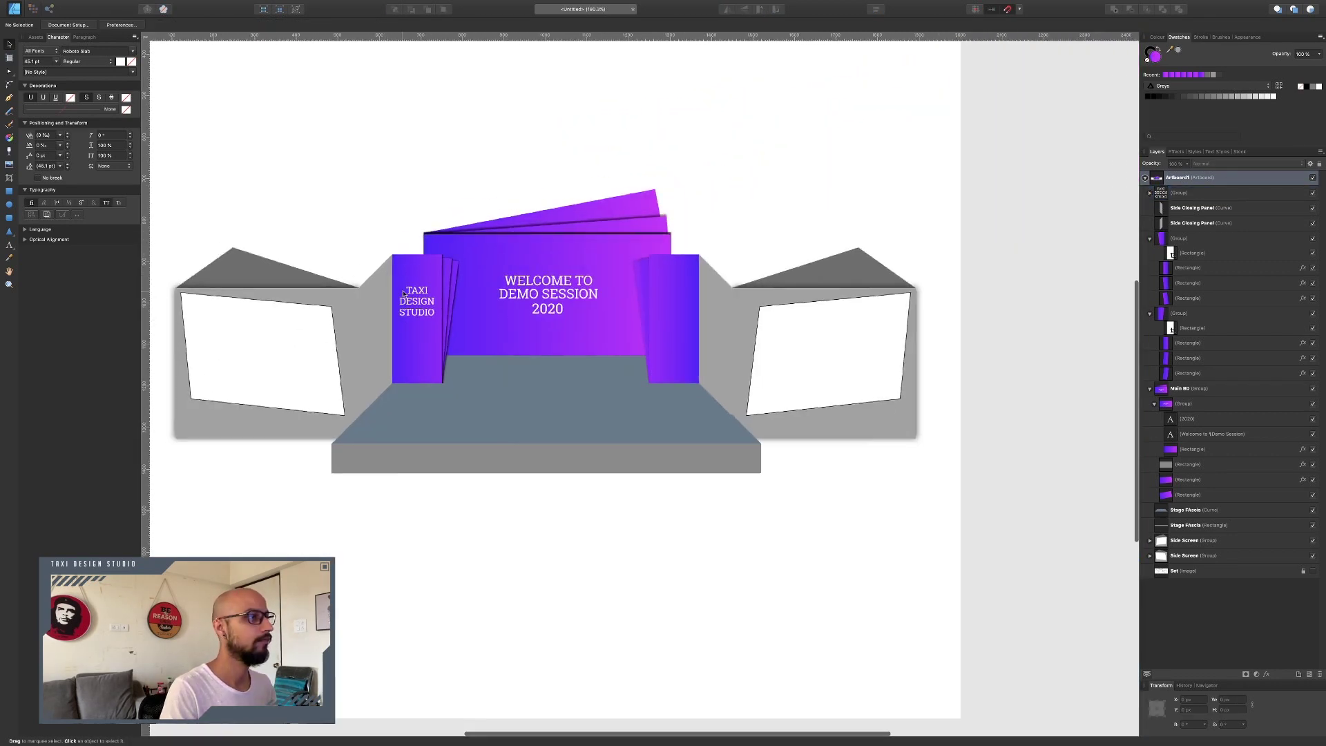
{"action": "scroll", "coordinate": [411, 290], "scroll_direction": "up", "scroll_amount": 4}
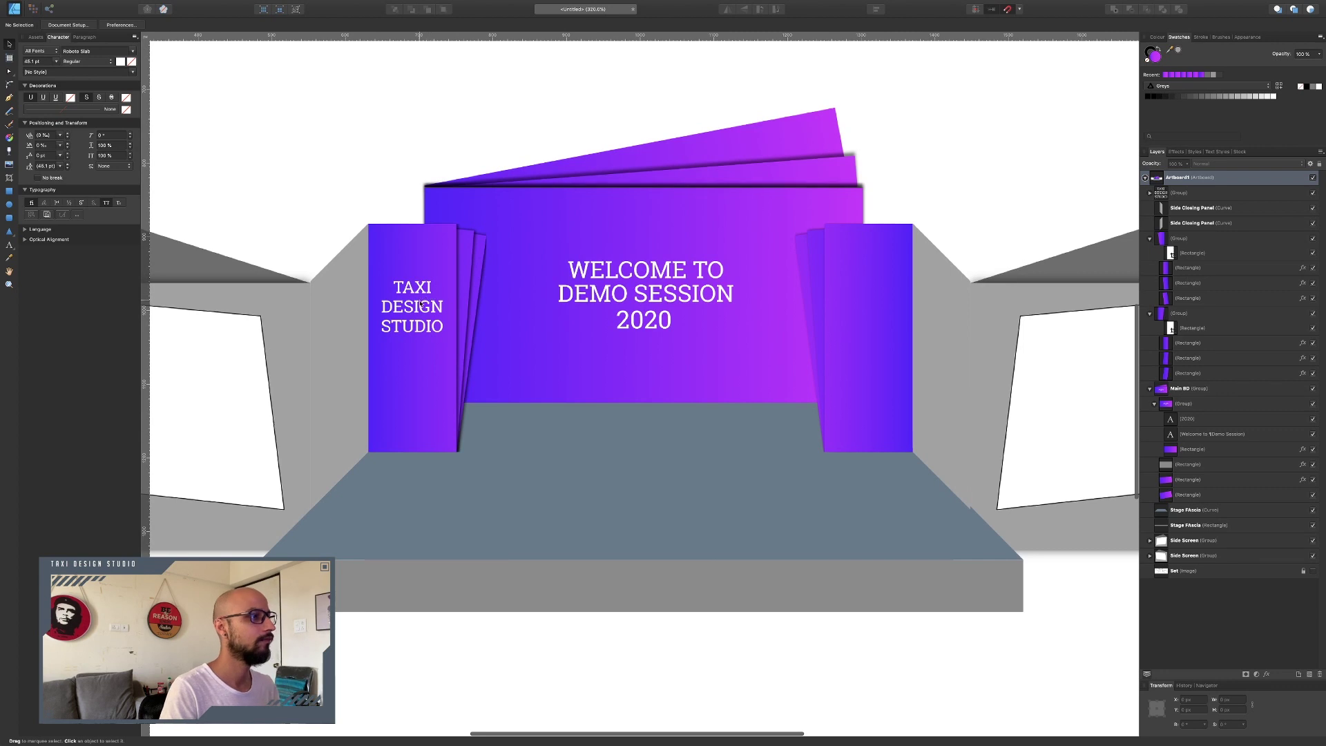
{"action": "left_click", "coordinate": [417, 309]}
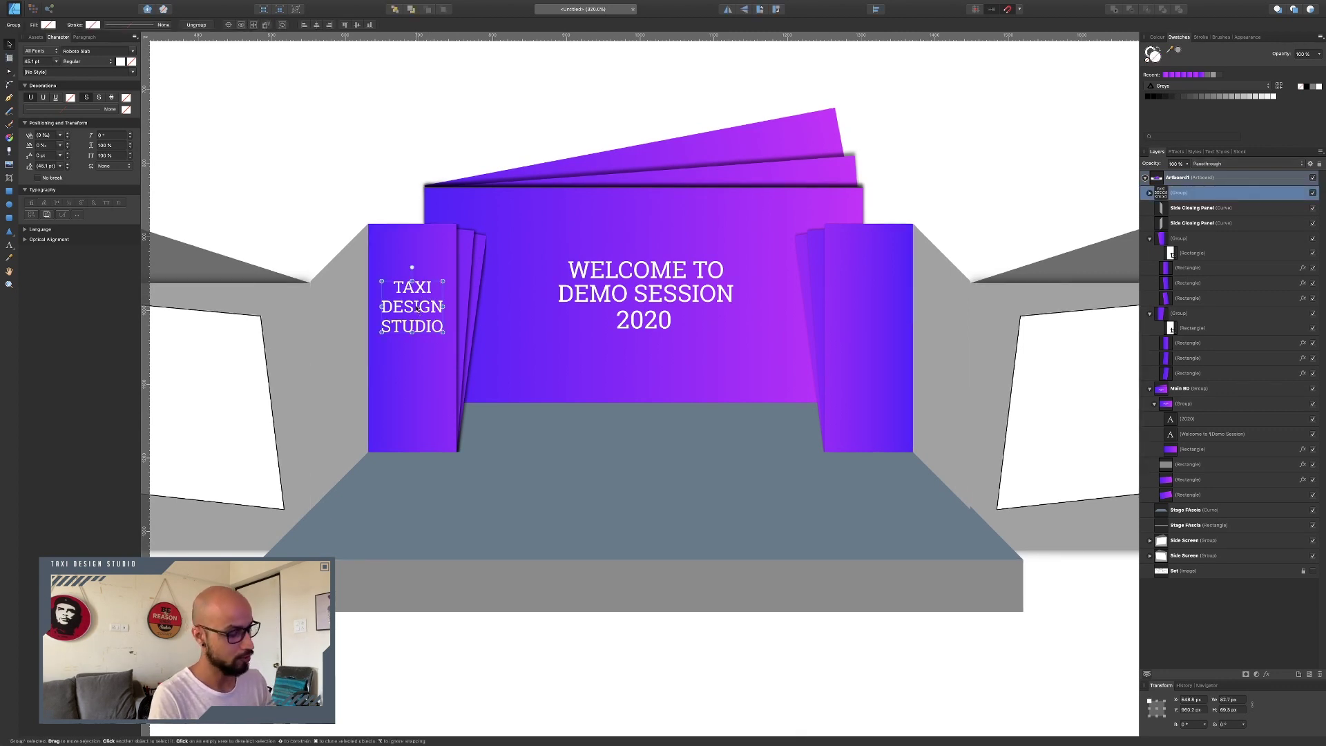
{"action": "left_click_drag", "start_coordinate": [417, 308], "coordinate": [867, 337]}
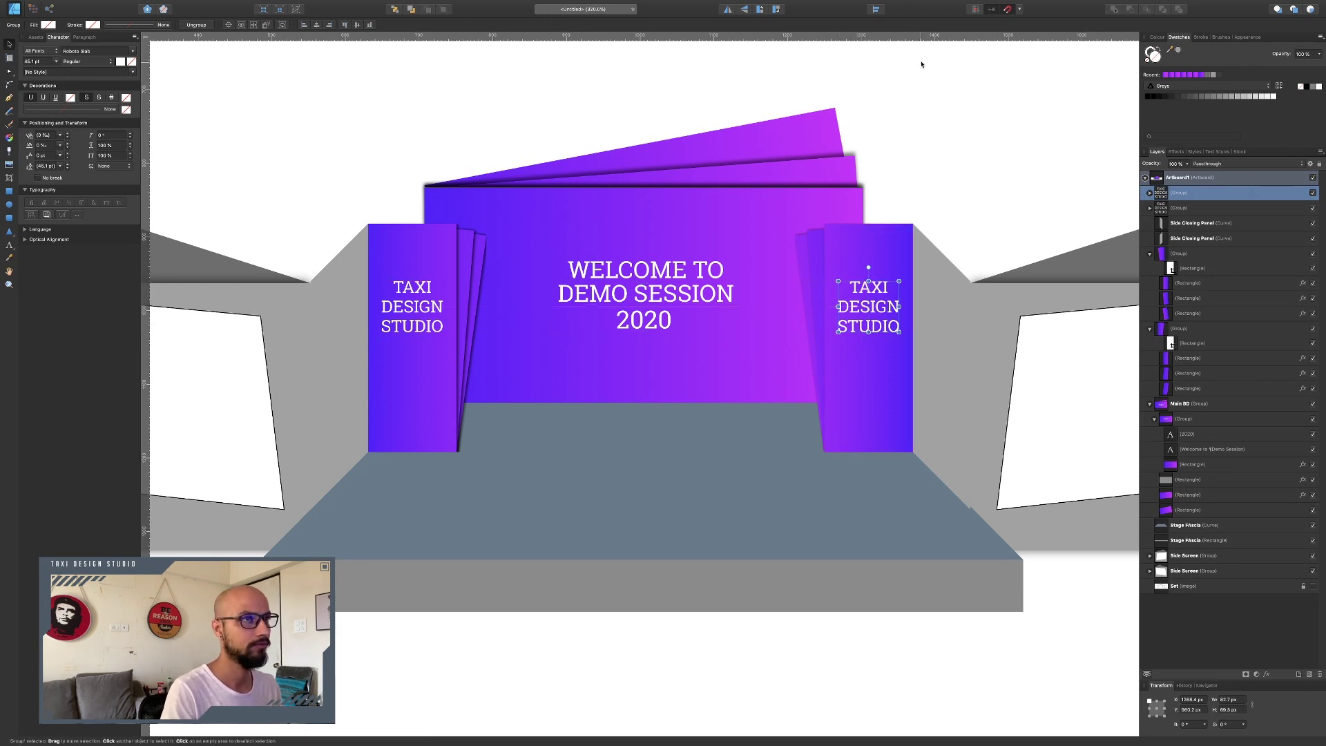
{"action": "left_click", "coordinate": [893, 131]}
{"action": "key", "text": "ctrl+0"}
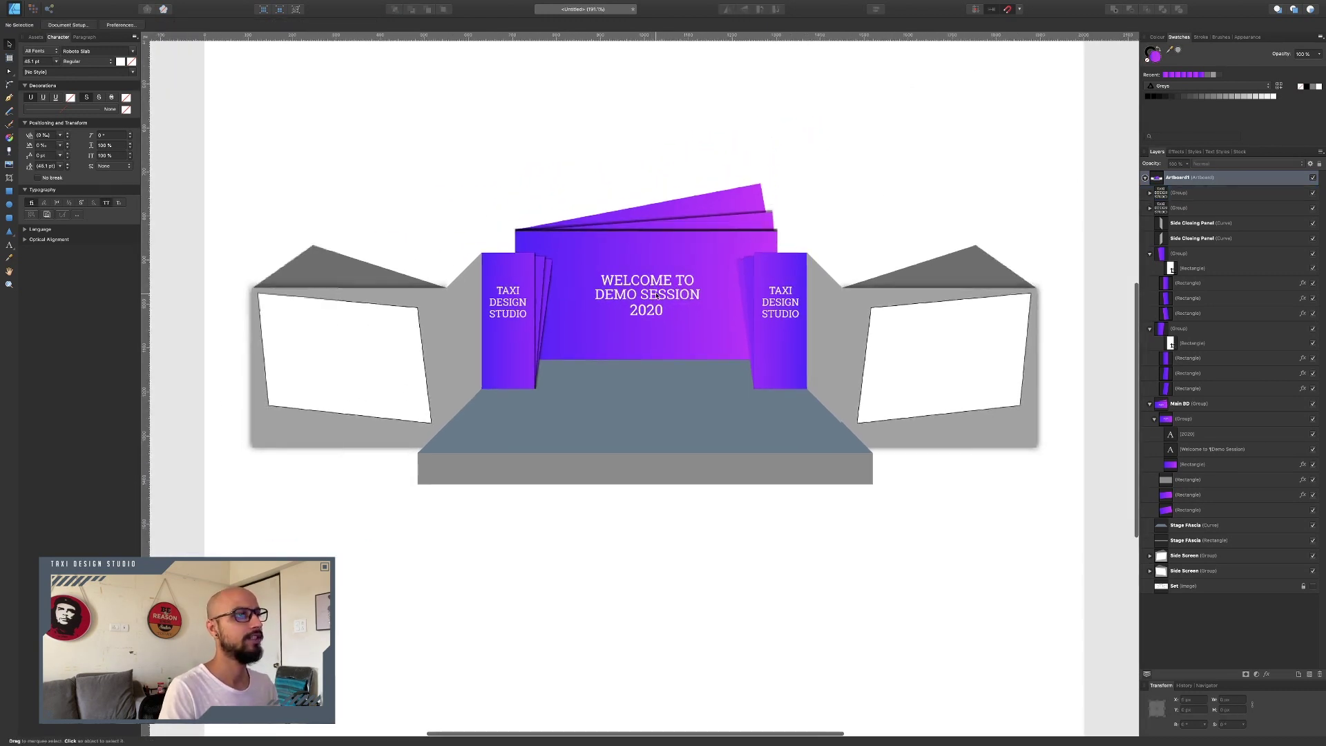
Fill the stage's top surface with the blue-violet sampled from the backdrop artwork
{"action": "left_click", "coordinate": [683, 386]}
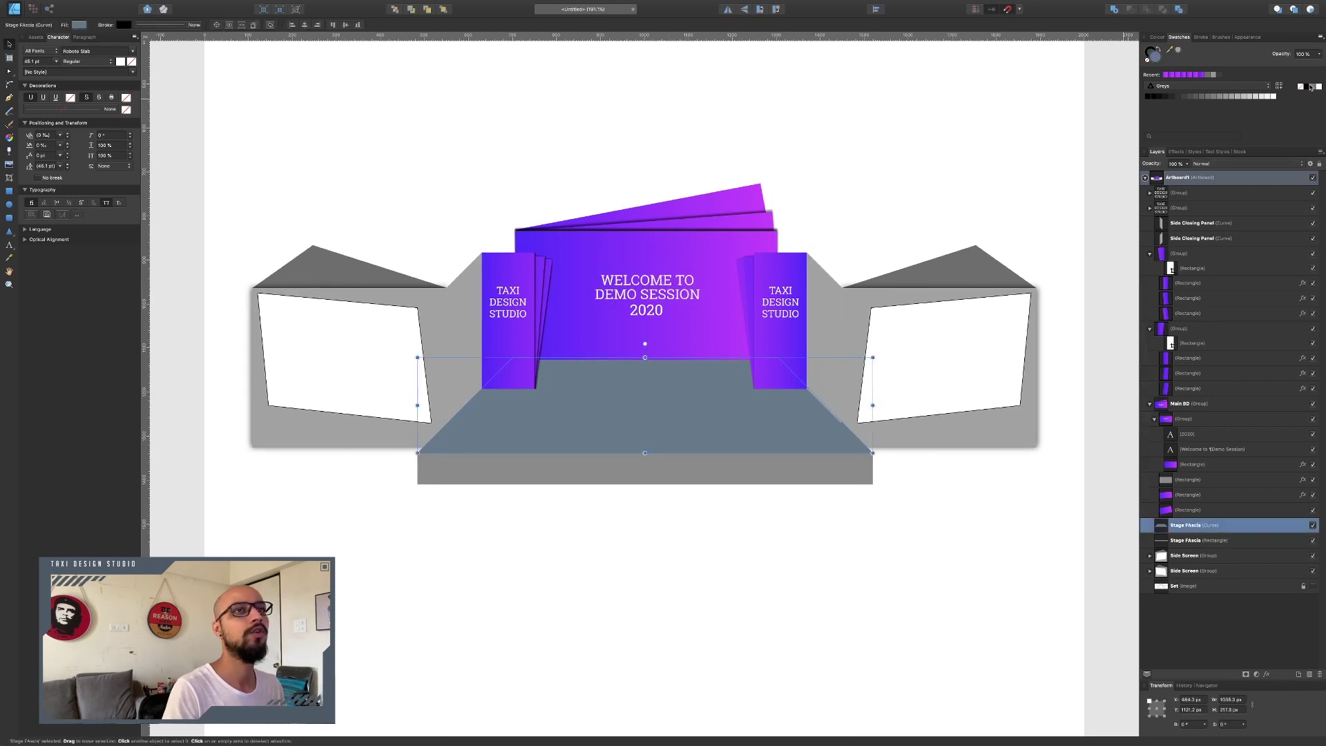
{"action": "left_click_drag", "start_coordinate": [1169, 50], "coordinate": [536, 239]}
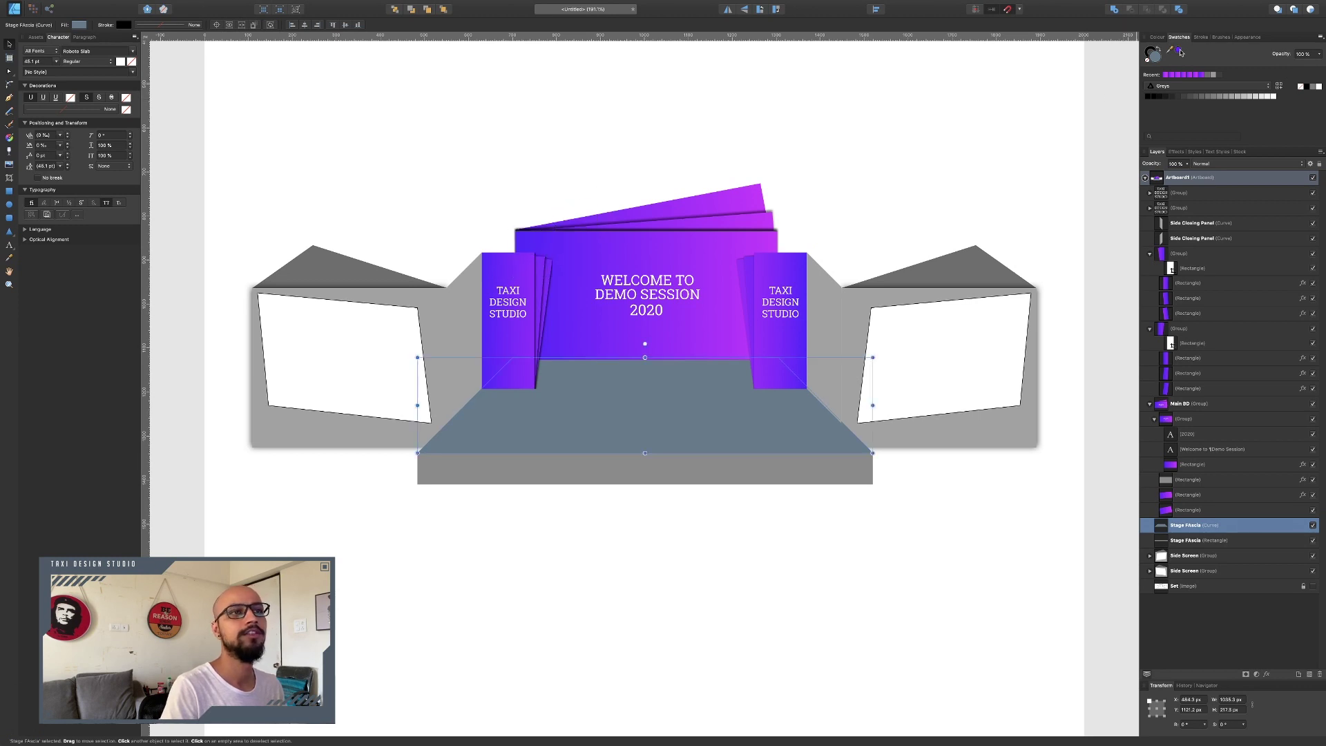
{"action": "left_click", "coordinate": [1178, 50]}
{"action": "left_click", "coordinate": [771, 491]}
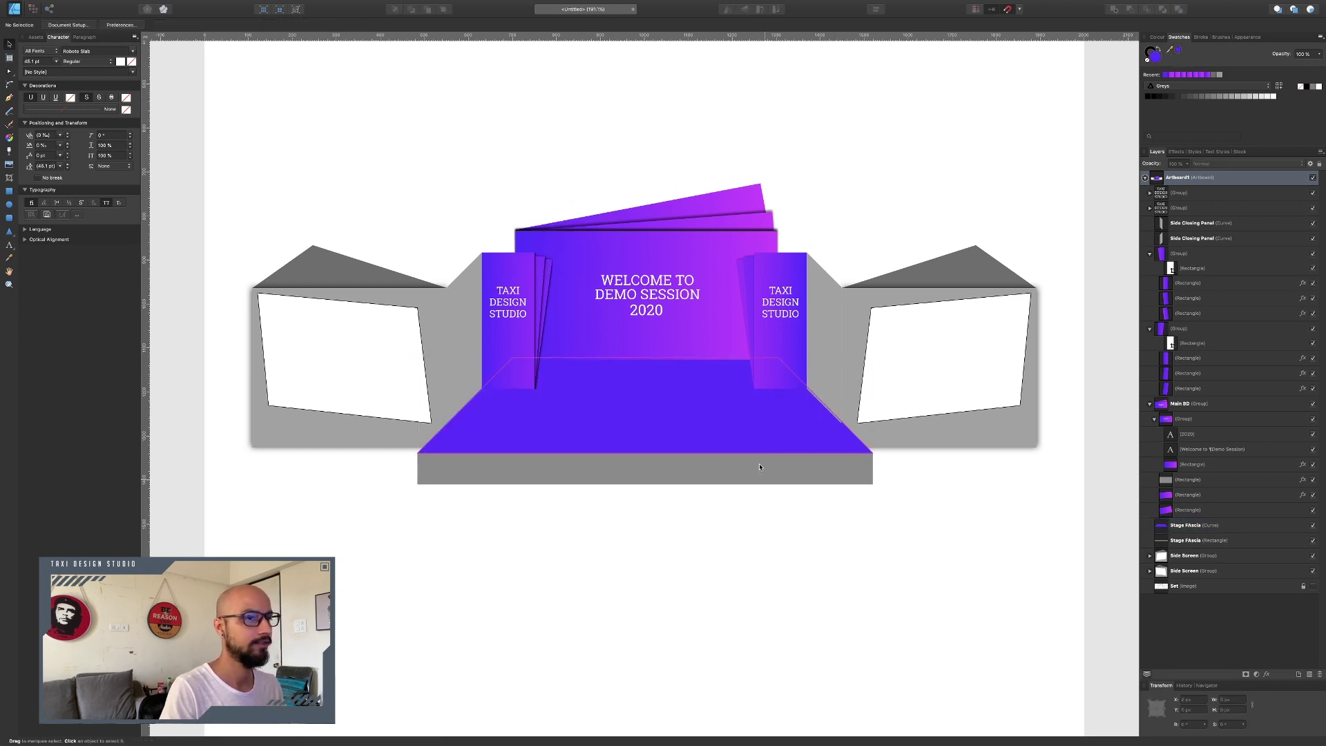
Fill the stage's front fascia rectangle with the recently used blue-to-purple gradient
{"action": "left_click", "coordinate": [796, 480]}
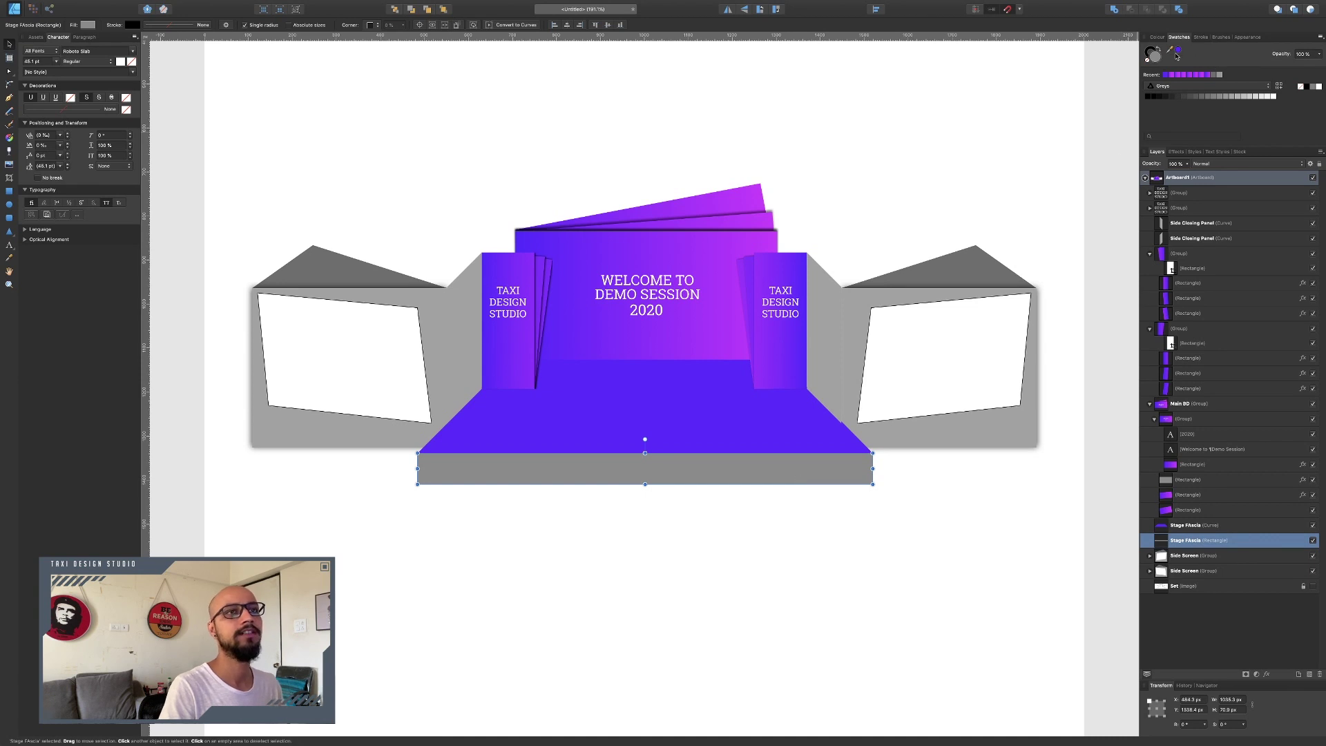
{"action": "left_click", "coordinate": [1185, 75]}
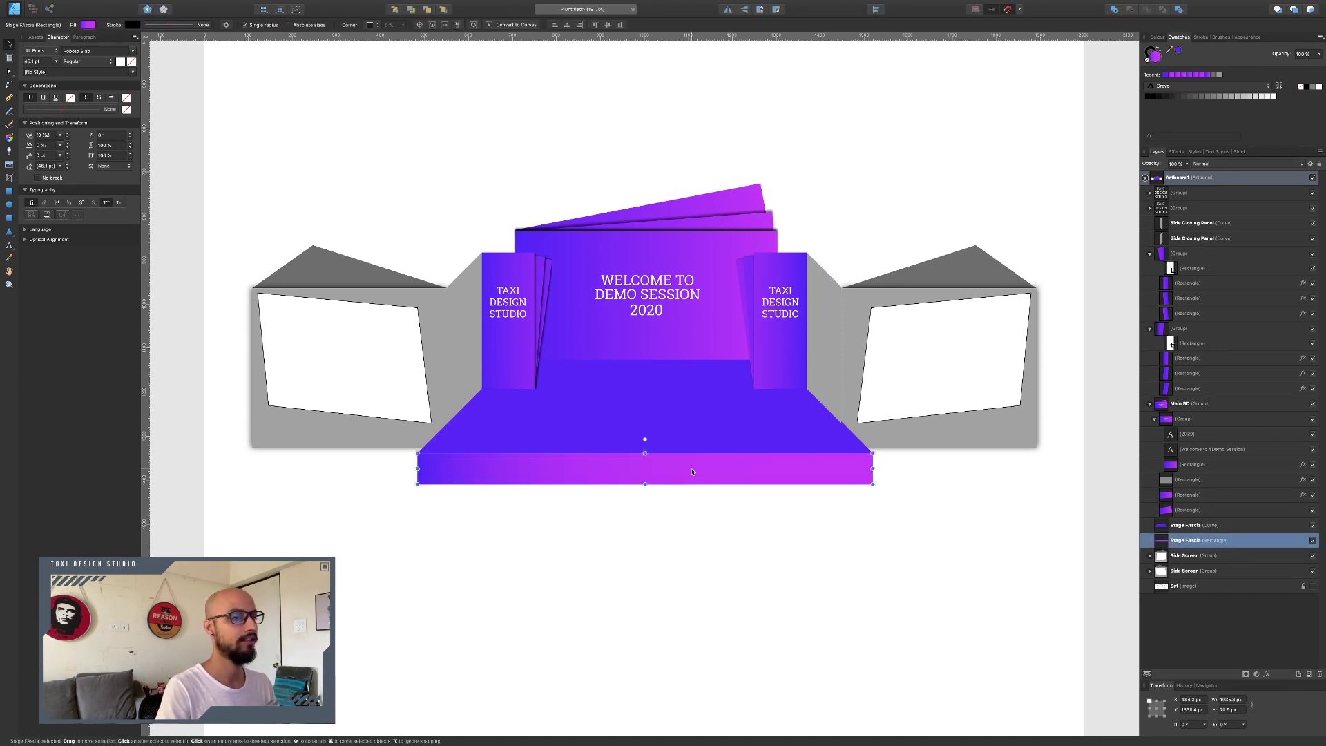
{"action": "left_click", "coordinate": [645, 517]}
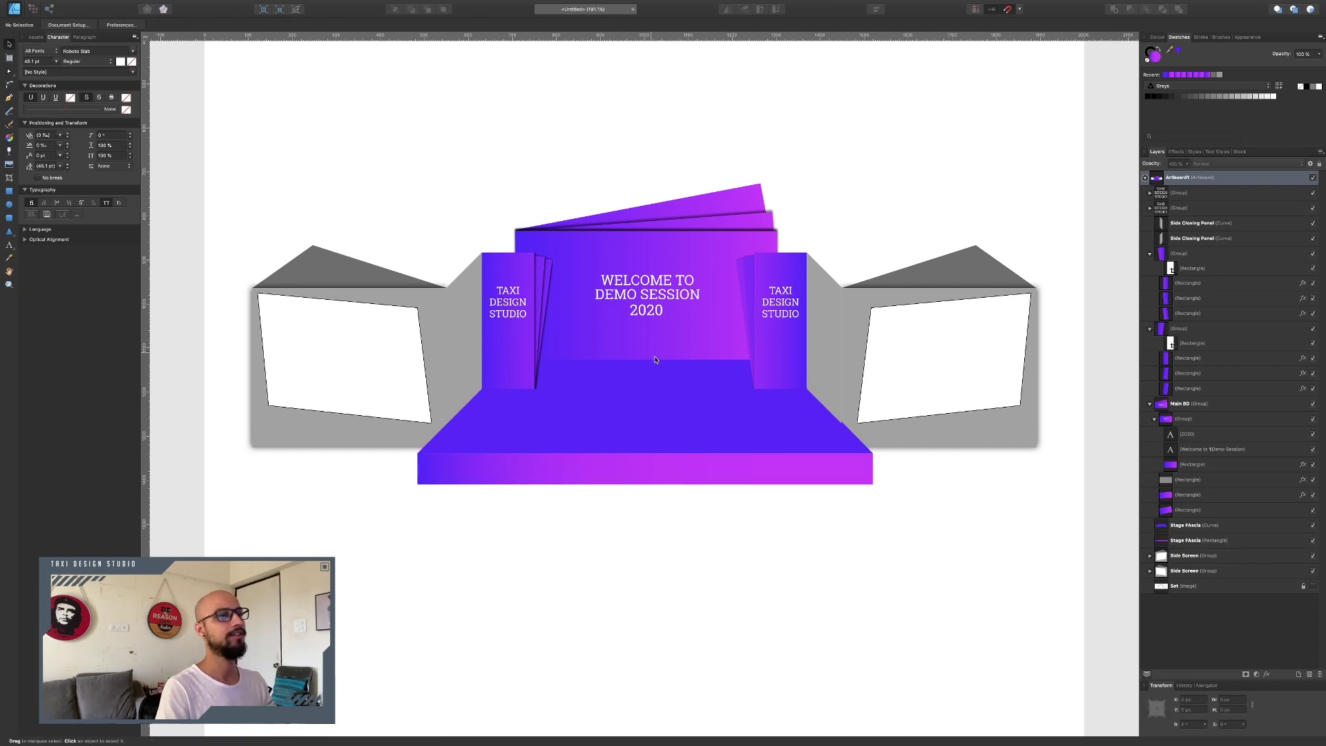
Fill the left and right side closing panels with the recently used blue-violet
{"action": "left_click", "coordinate": [459, 288]}
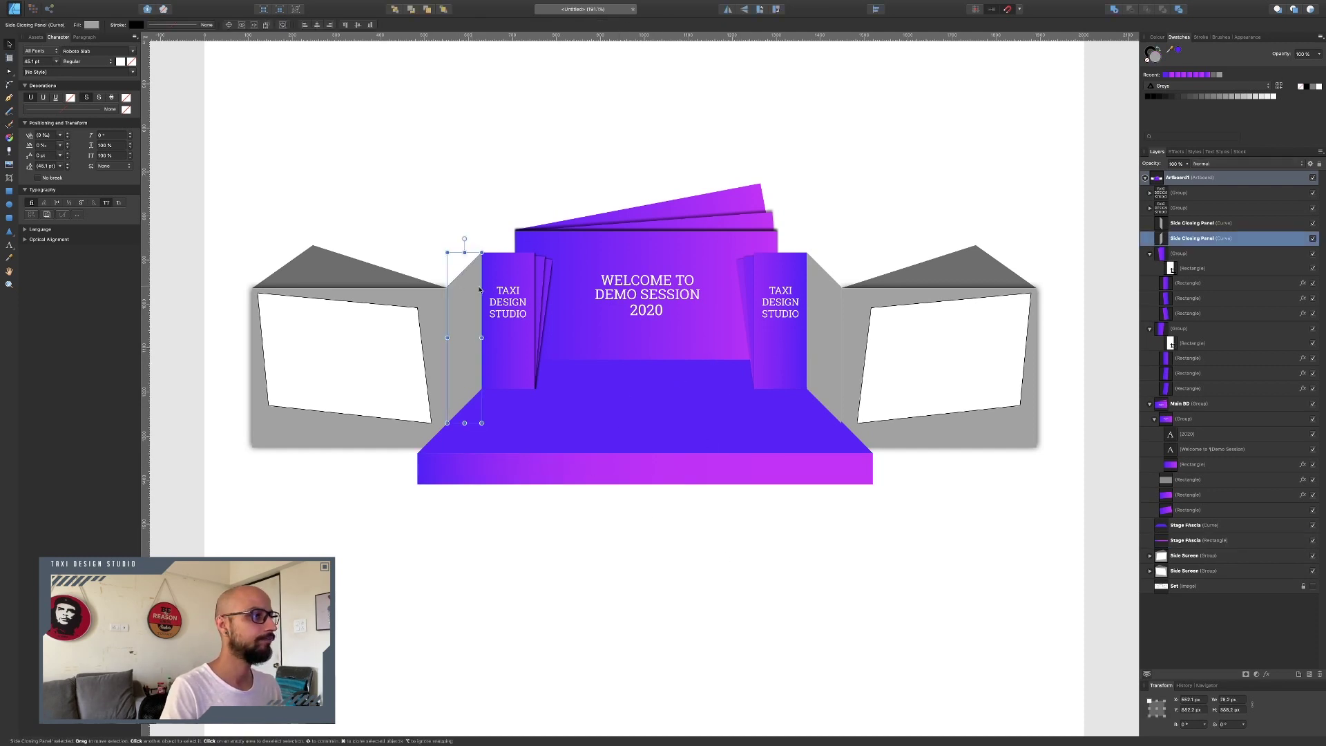
{"action": "left_click", "coordinate": [1167, 74]}
{"action": "left_click", "coordinate": [823, 401]}
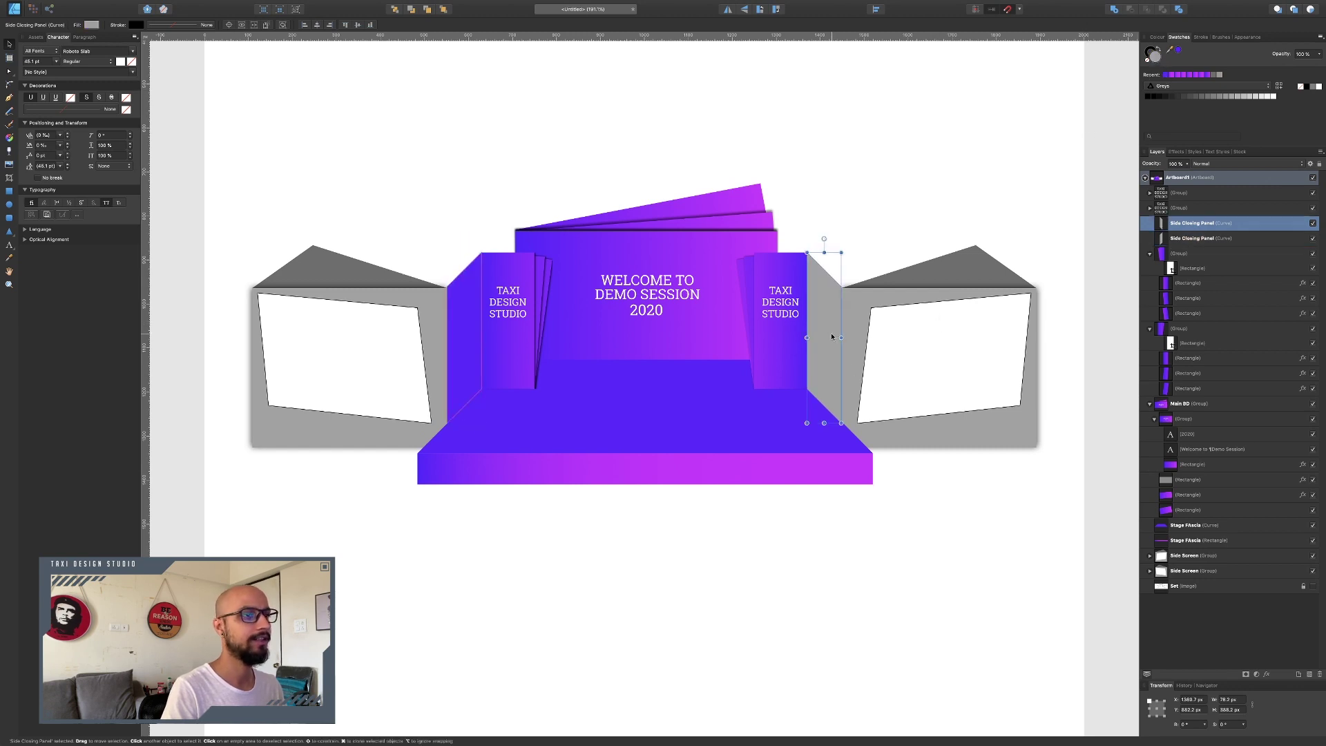
{"action": "left_click", "coordinate": [1166, 74]}
{"action": "left_click", "coordinate": [739, 724]}
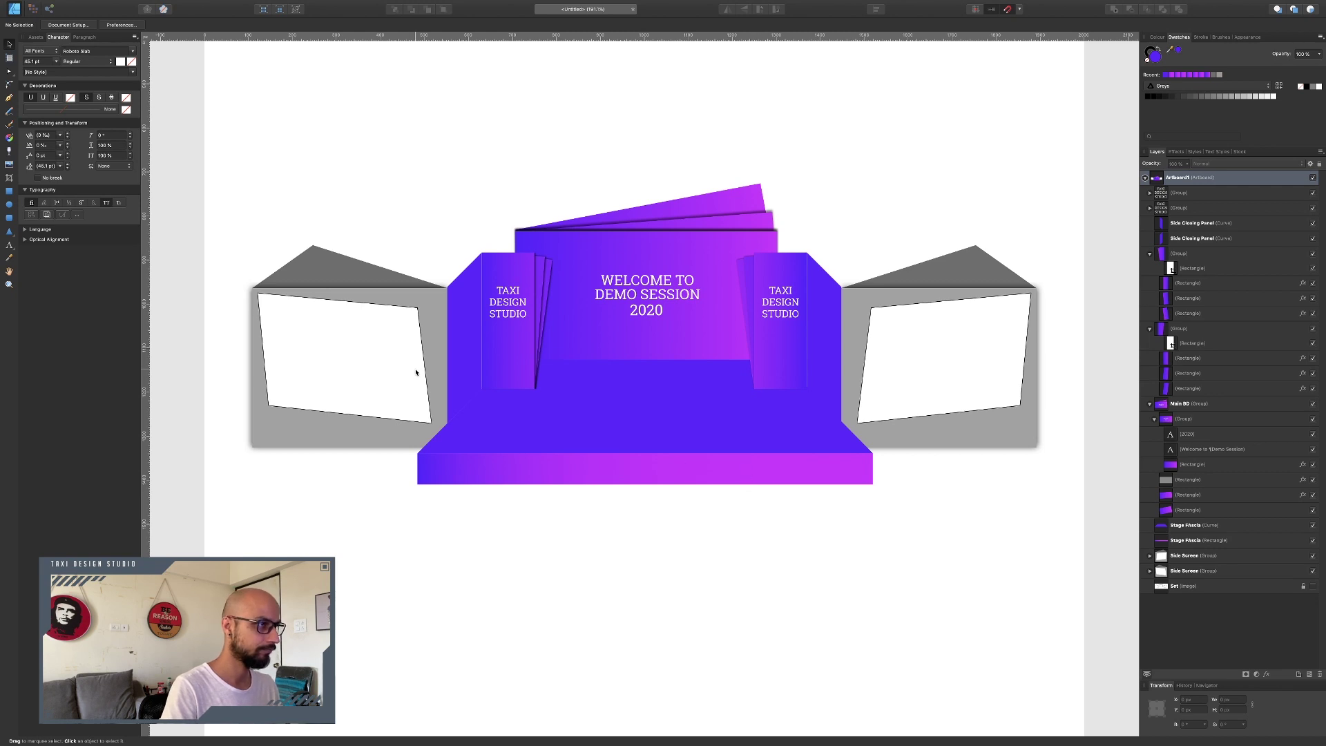
Darken the fill of both side closing panels together to a deep, muted violet
{"action": "left_click", "coordinate": [478, 320]}
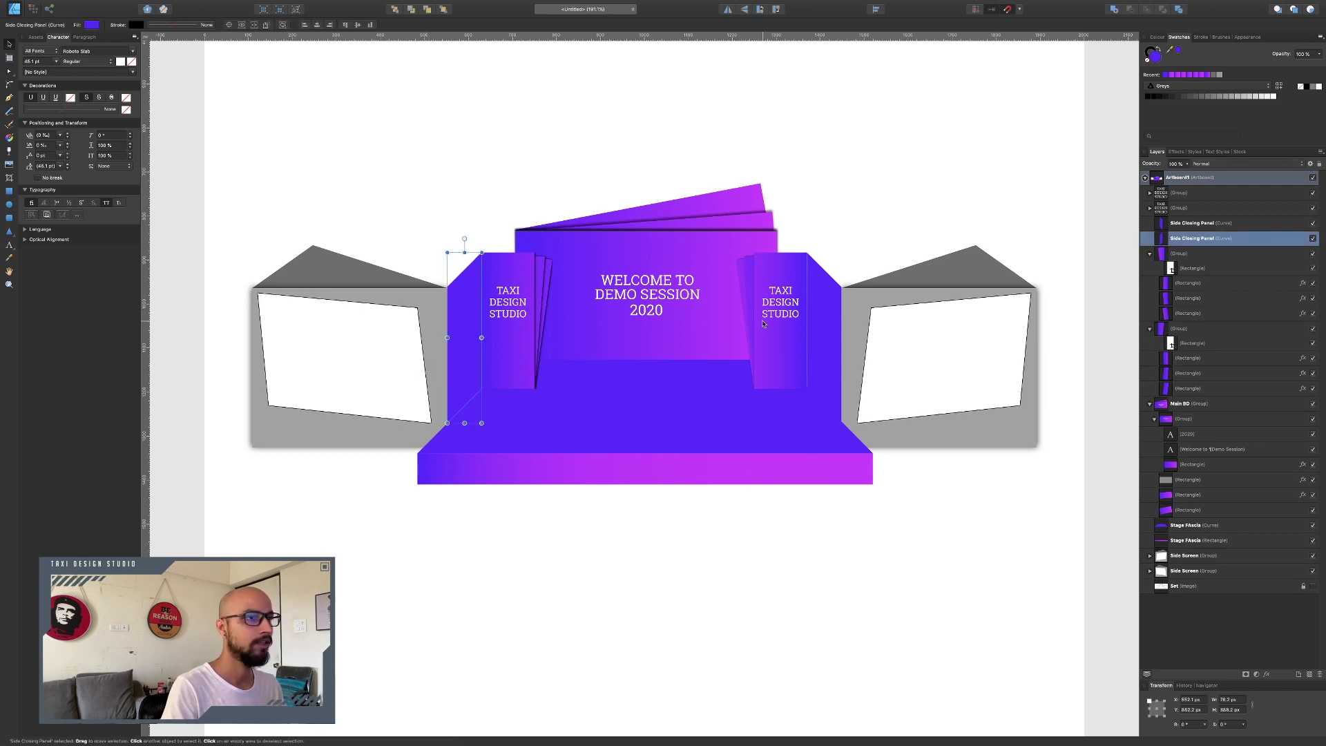
{"action": "left_click", "coordinate": [833, 302], "text": "shift"}
{"action": "left_click", "coordinate": [1159, 39]}
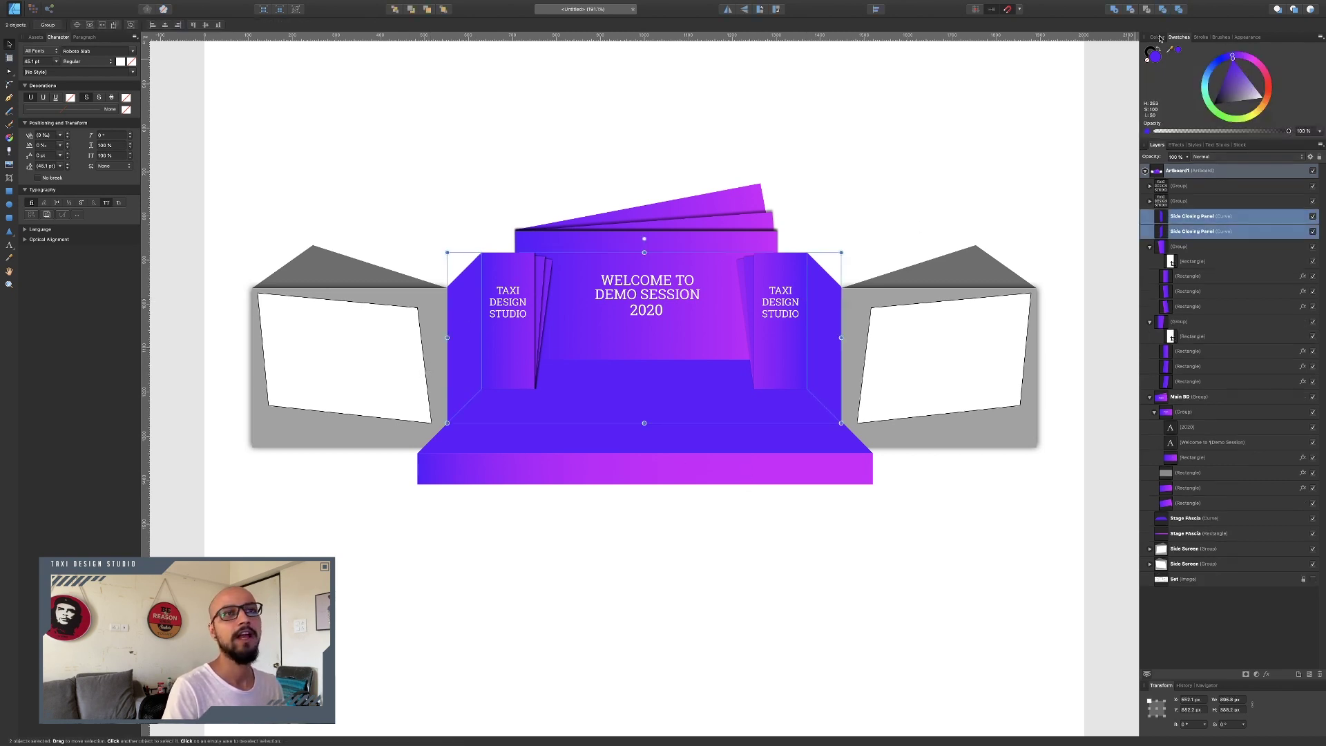
{"action": "left_click", "coordinate": [1232, 76]}
{"action": "left_click_drag", "start_coordinate": [1232, 76], "coordinate": [1226, 87]}
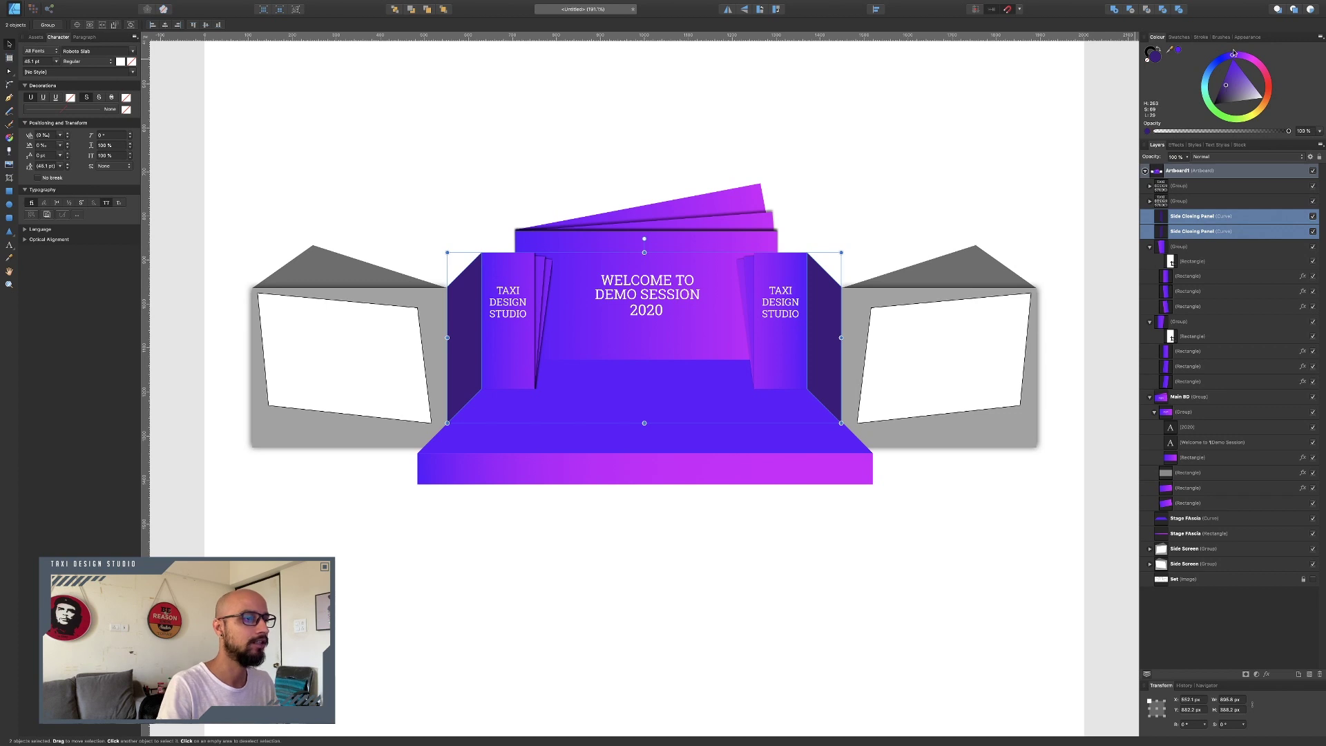
Darken the fill of the stage's top surface to a deep violet close to the side closing panels' shade
{"action": "left_click", "coordinate": [711, 436]}
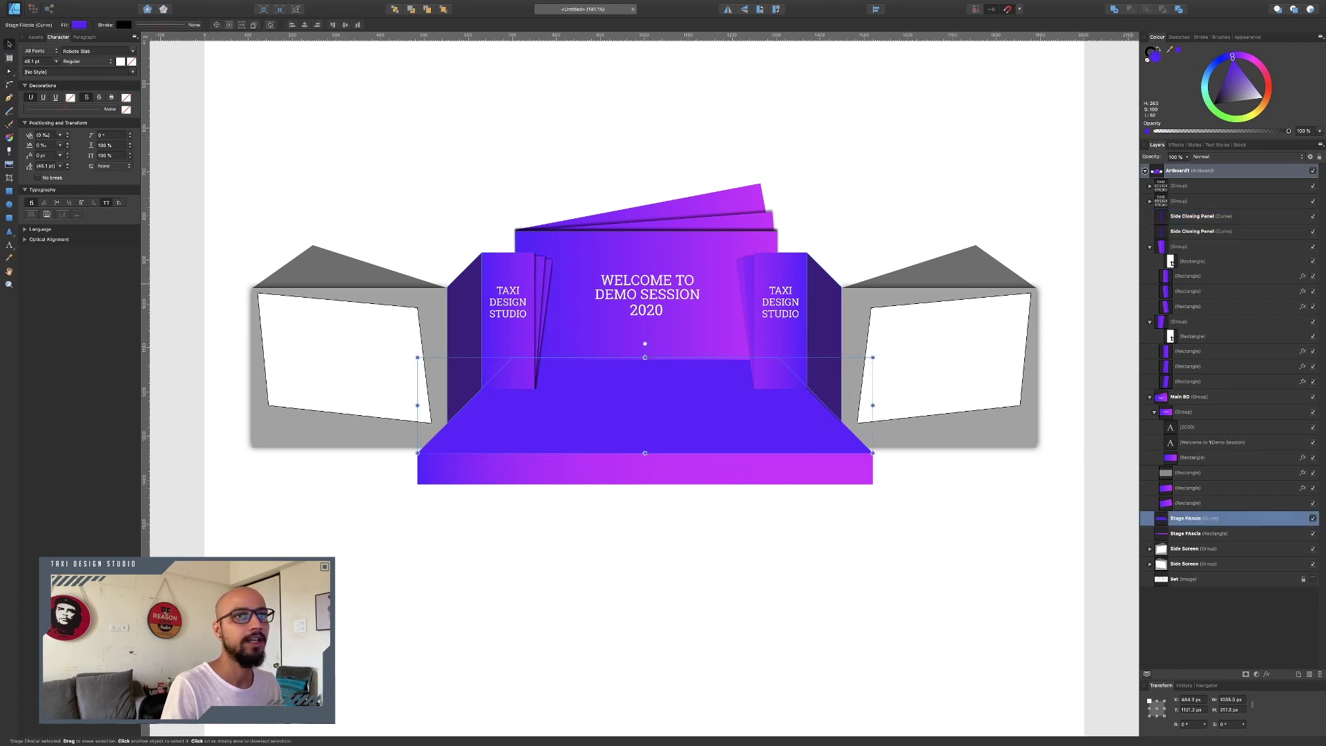
{"action": "left_click_drag", "start_coordinate": [1233, 61], "coordinate": [1227, 82]}
{"action": "left_click", "coordinate": [822, 531]}
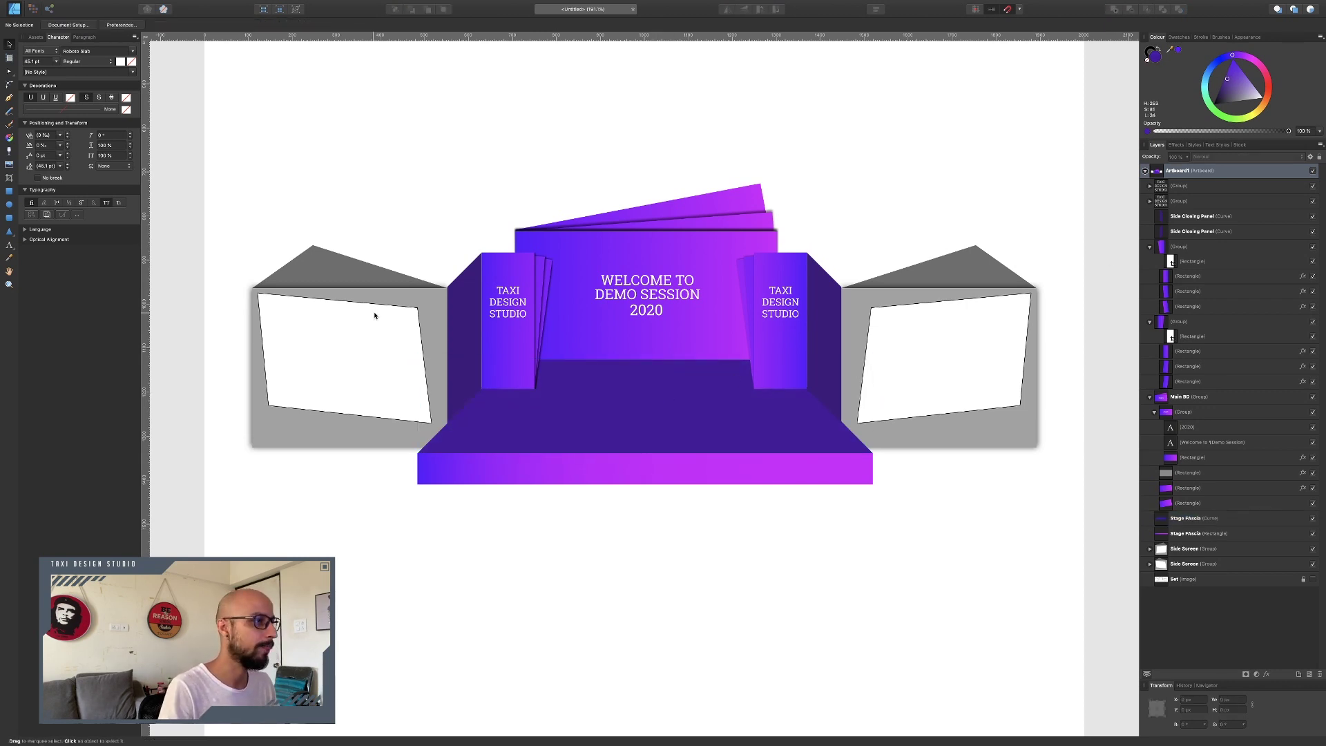
Fill the left side screen's grey frame rectangle with the recently used blue-to-purple gradient
{"action": "left_click", "coordinate": [435, 293]}
{"action": "double_click", "coordinate": [435, 293]}
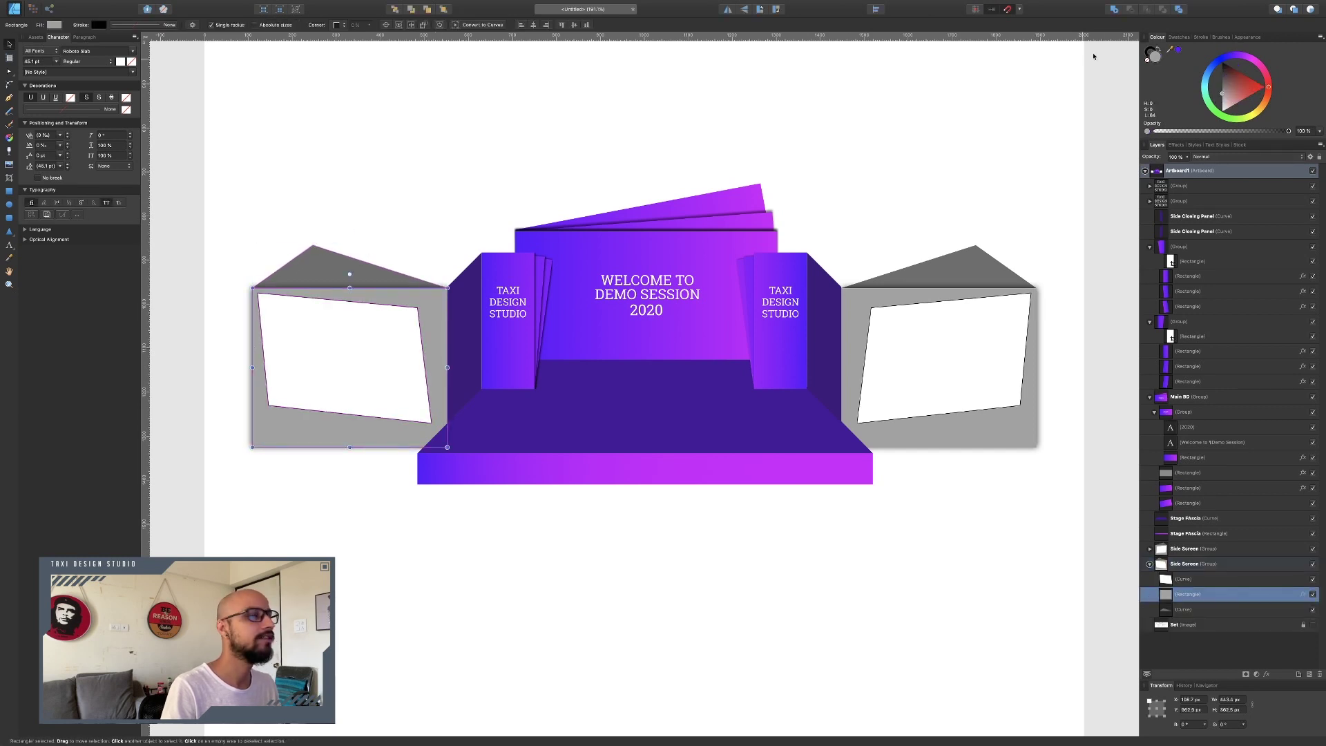
{"action": "left_click", "coordinate": [1179, 38]}
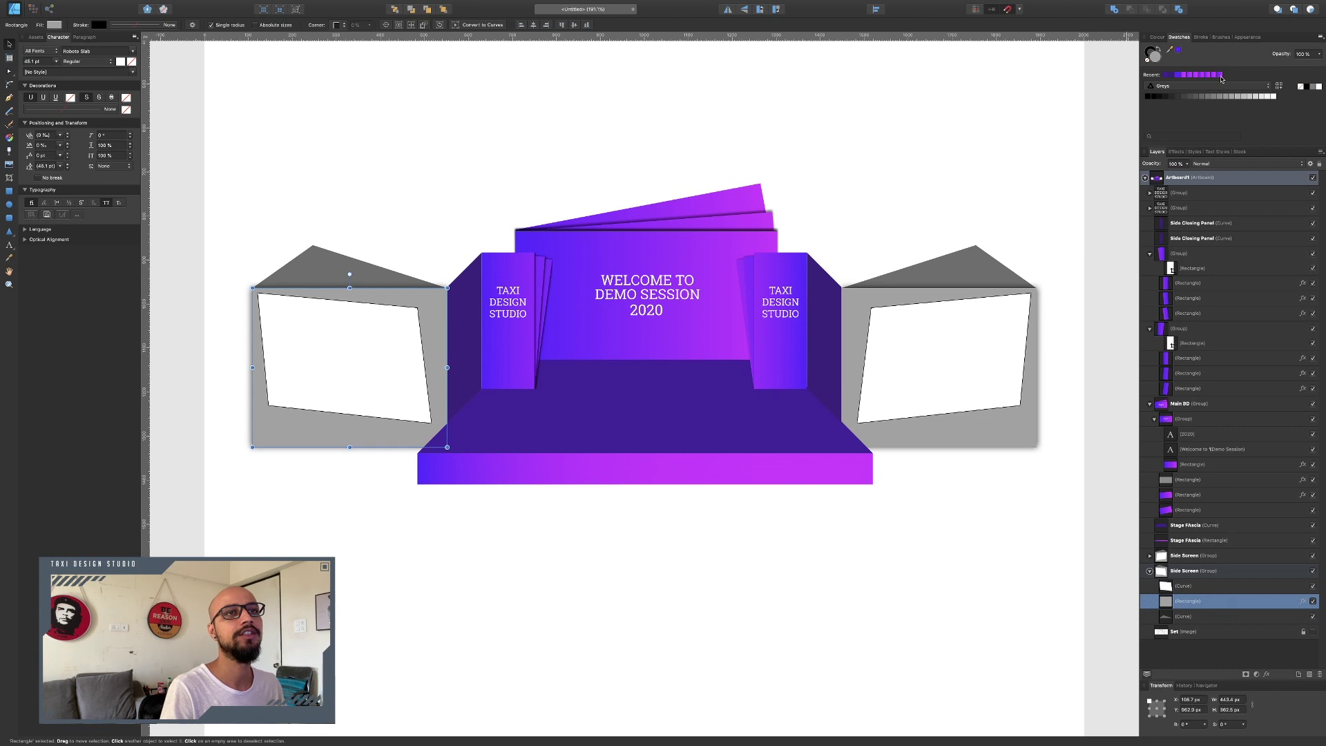
{"action": "left_click", "coordinate": [1220, 77]}
{"action": "left_click", "coordinate": [565, 573]}
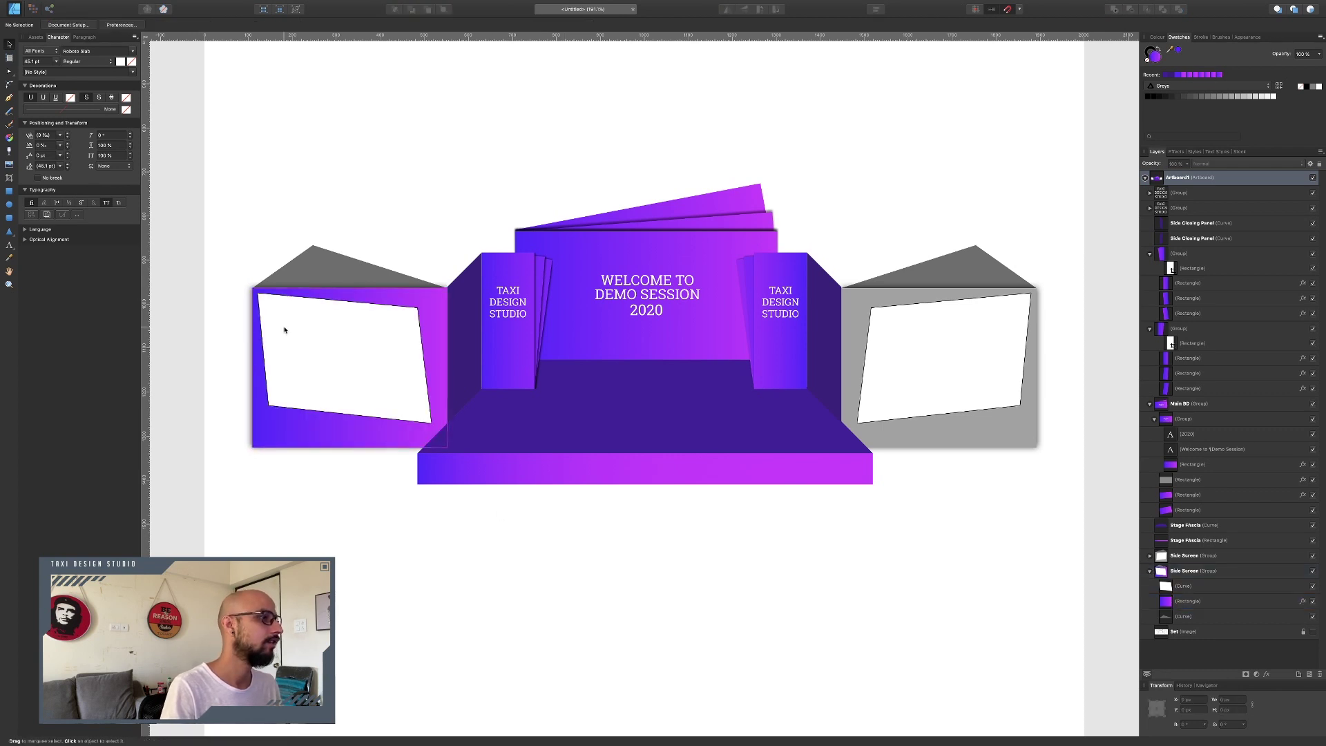
Fill the triangular roof above the left side screen with the recently used blue-to-purple gradient
{"action": "left_click", "coordinate": [347, 339]}
{"action": "double_click", "coordinate": [347, 339]}
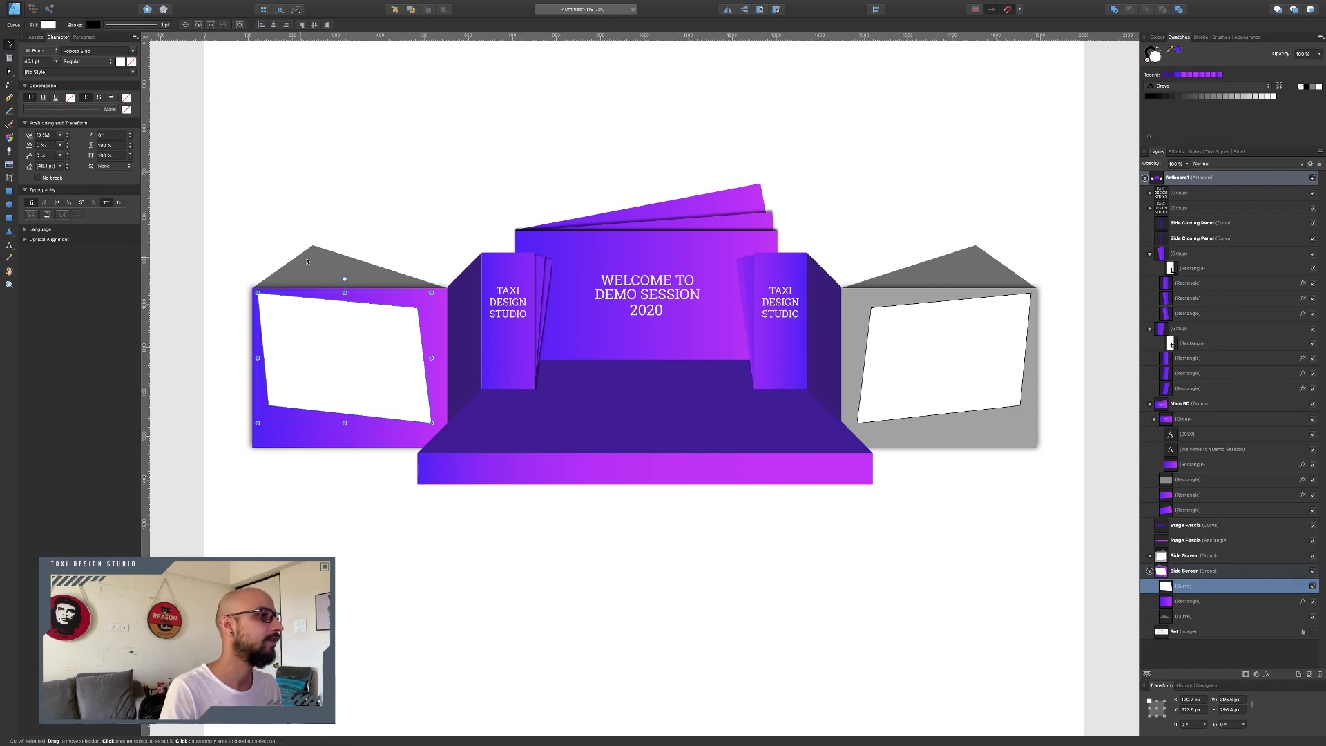
{"action": "left_click", "coordinate": [331, 272]}
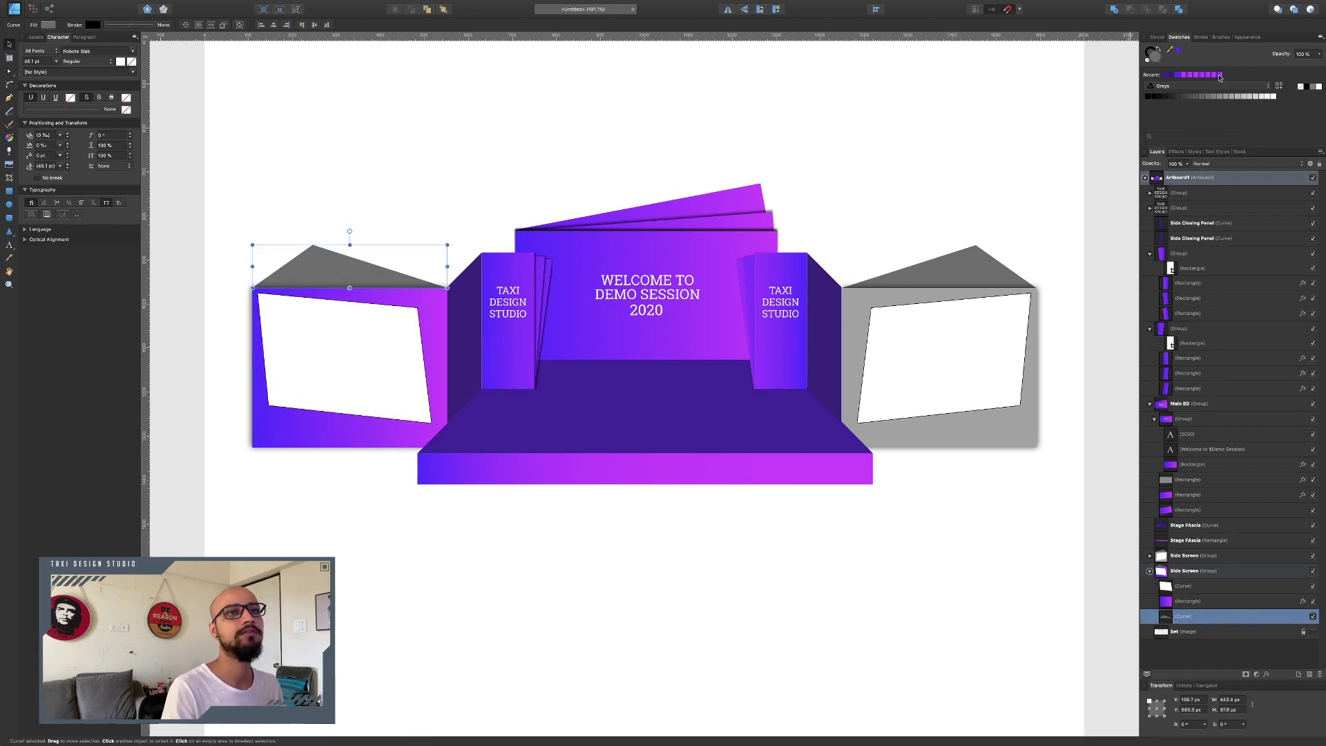
{"action": "left_click", "coordinate": [1219, 76]}
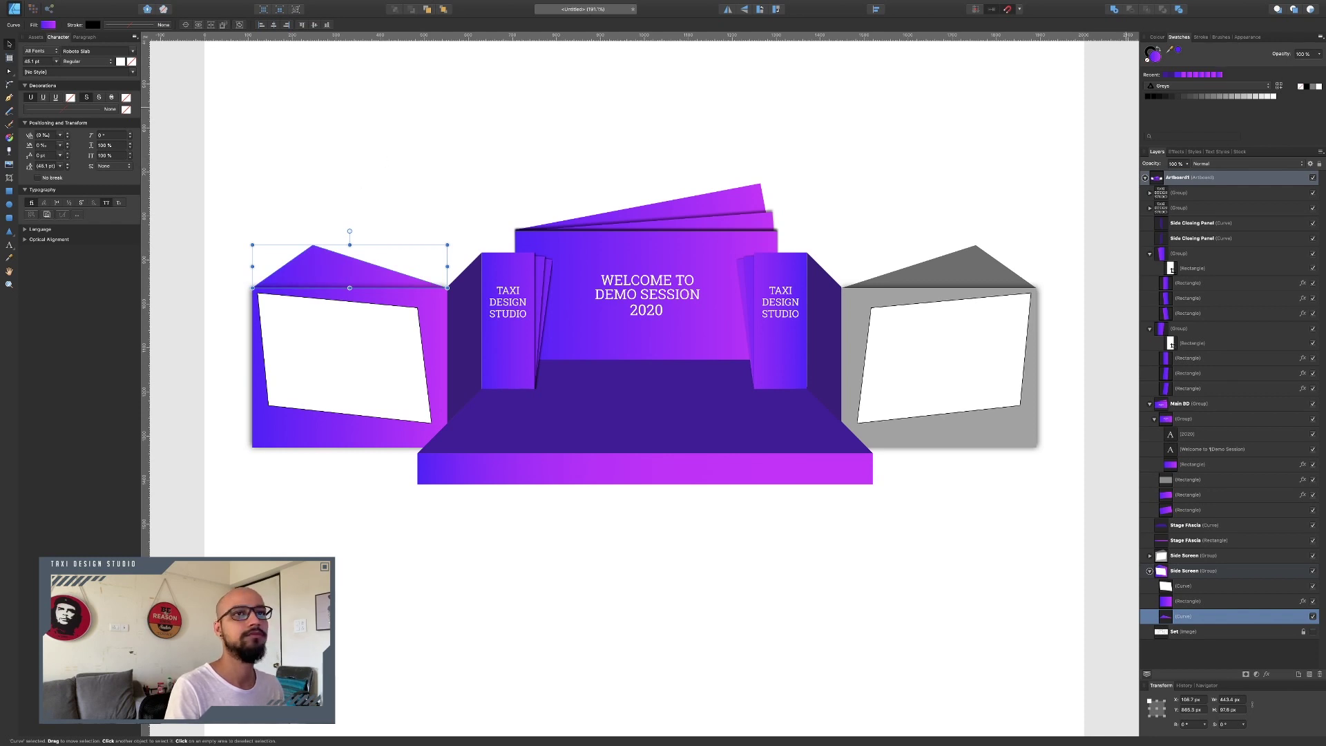
Change the left roof shape's gradient type to Radial after trying Elliptical
{"action": "left_click", "coordinate": [48, 26]}
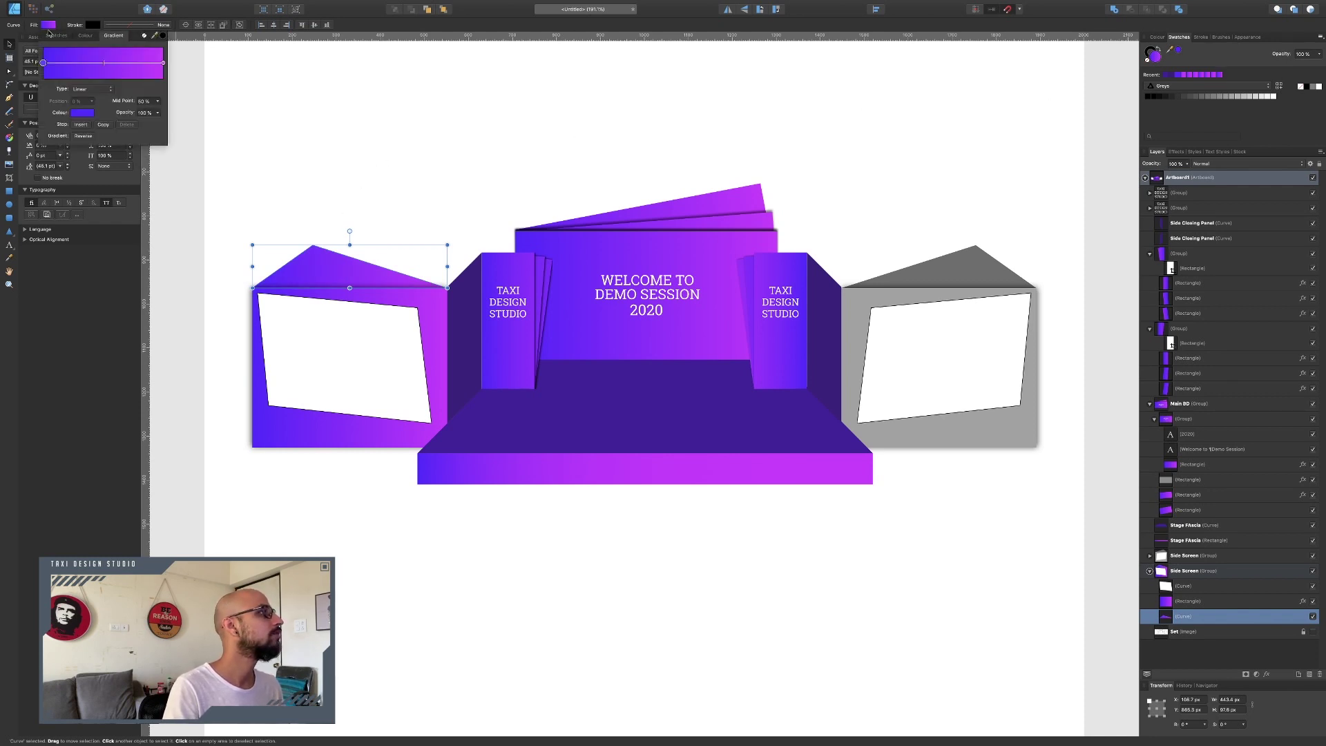
{"action": "left_click", "coordinate": [86, 89]}
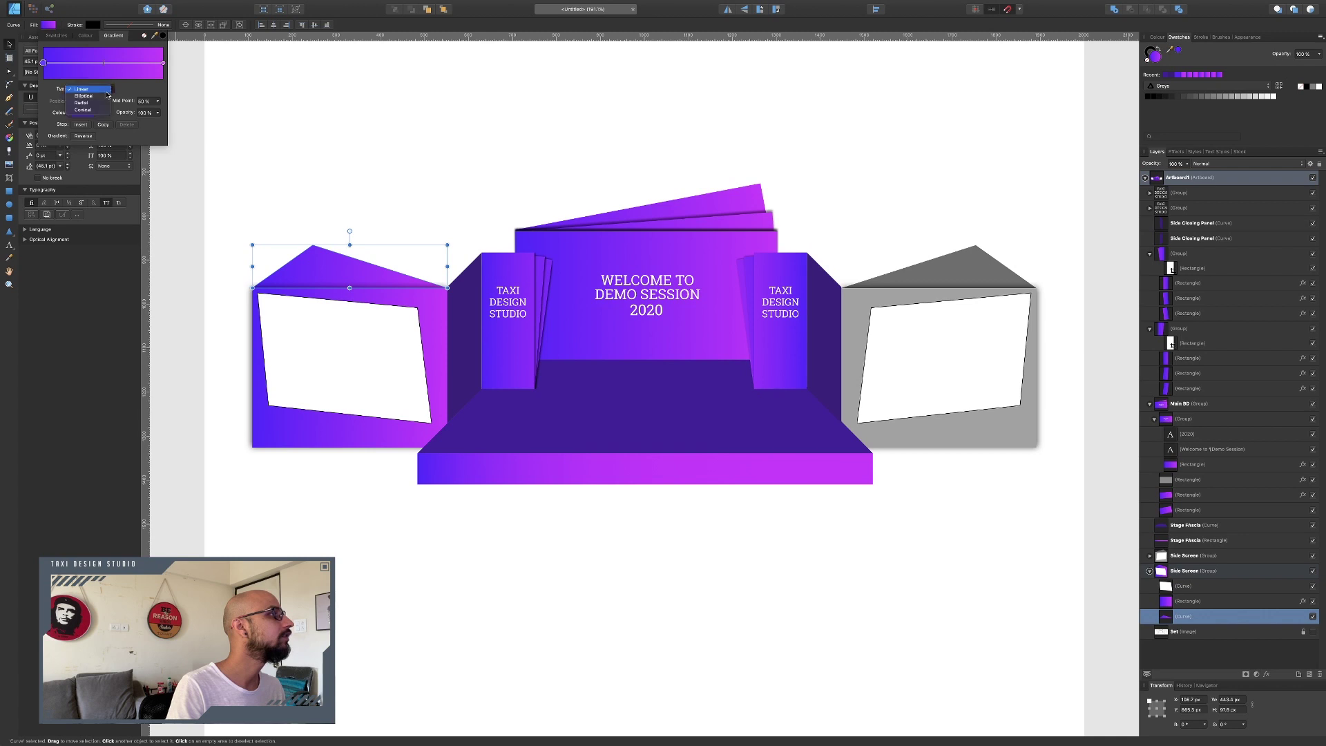
{"action": "left_click", "coordinate": [82, 96]}
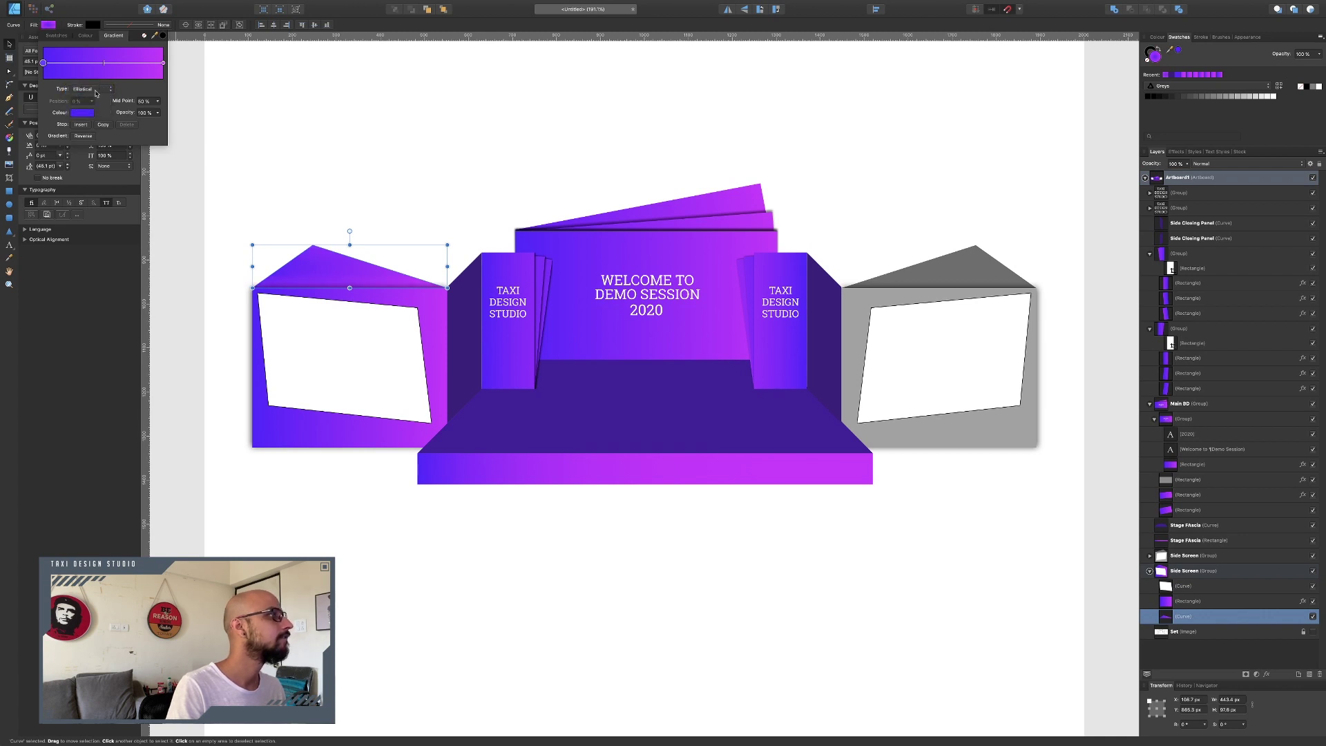
{"action": "left_click", "coordinate": [96, 91]}
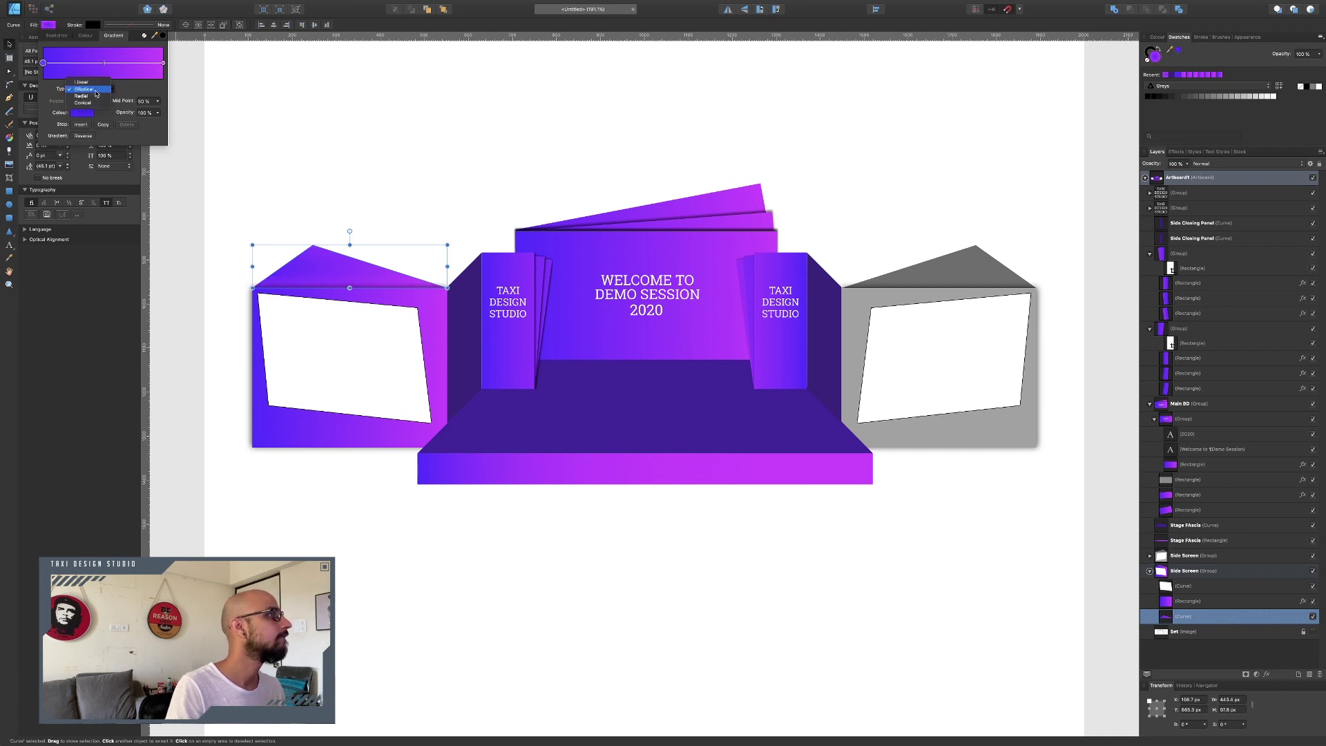
{"action": "left_click", "coordinate": [92, 96]}
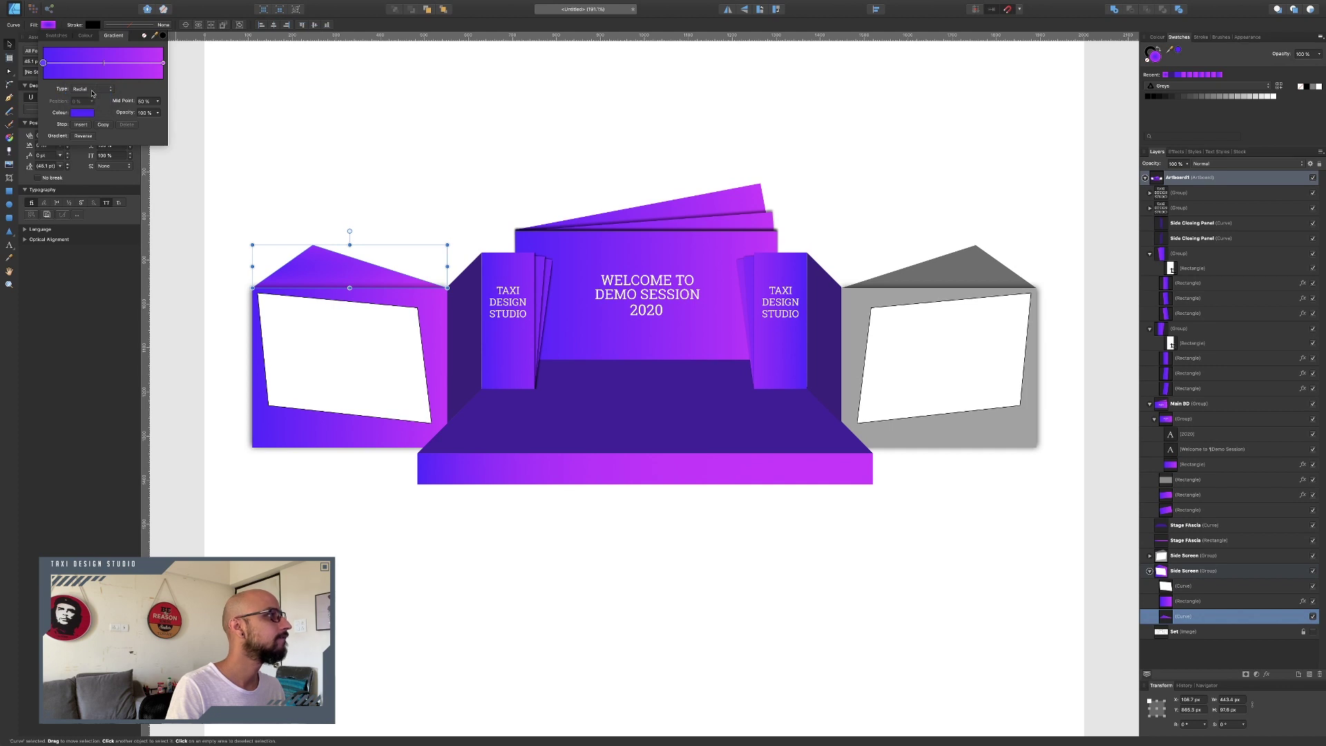
{"action": "left_click", "coordinate": [297, 138]}
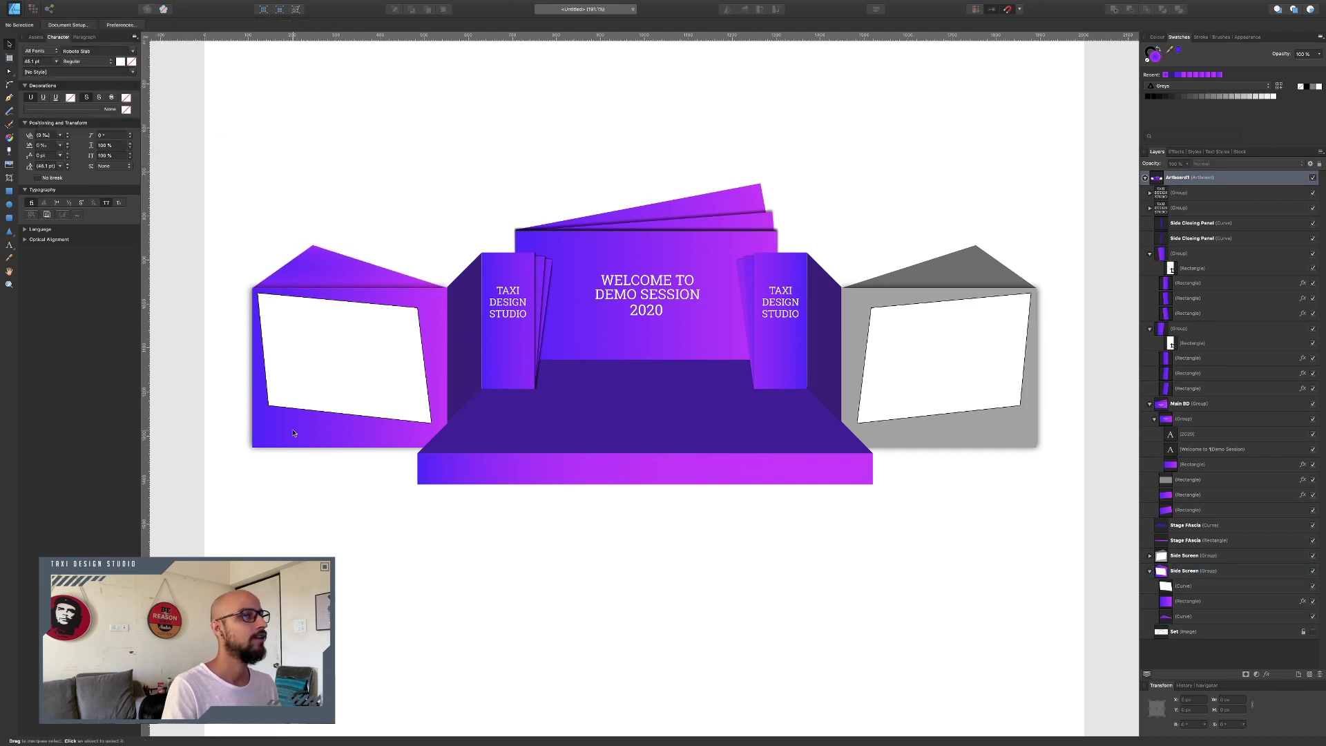
Switch to the Chrome browser and search Google Images for "Conference"
{"action": "key", "text": "ctrl+Left"}
{"action": "key", "text": "ctrl+Left"}
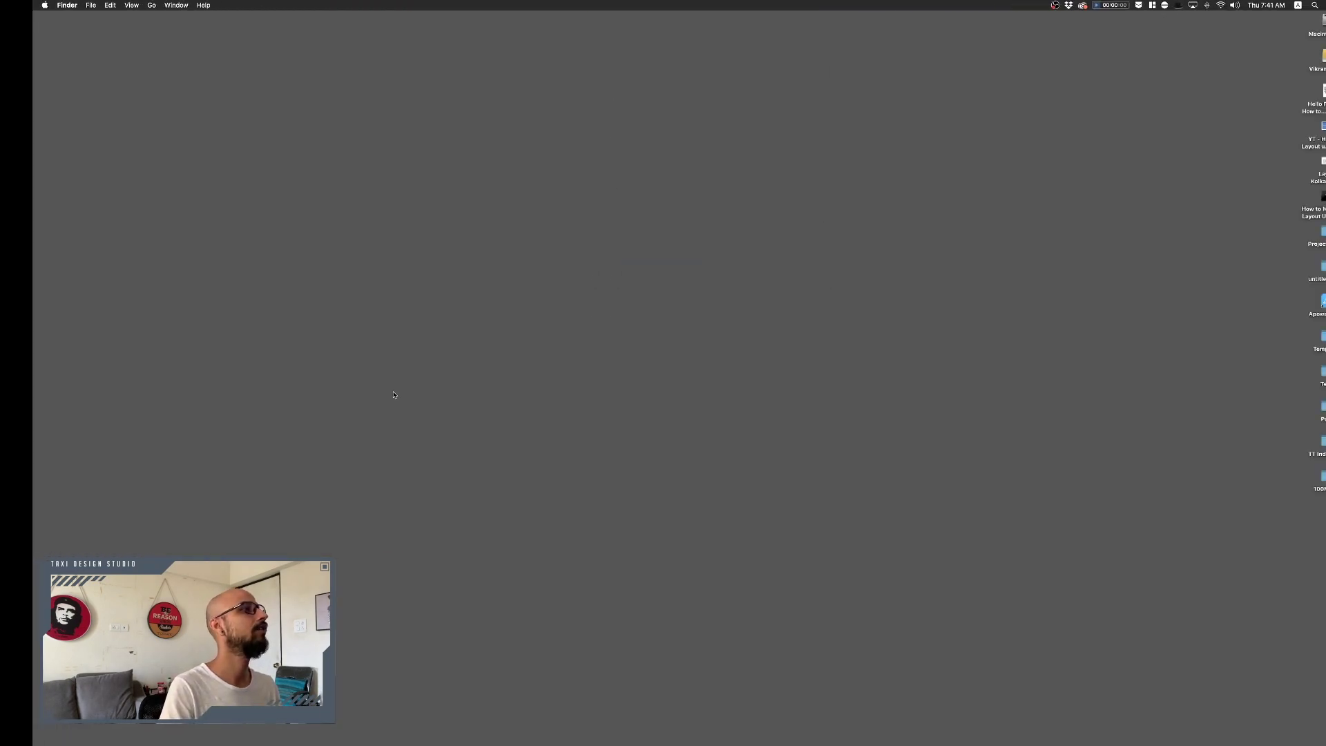
{"action": "key", "text": "ctrl+Right"}
{"action": "key", "text": "ctrl+Left"}
{"action": "key", "text": "super+Tab"}
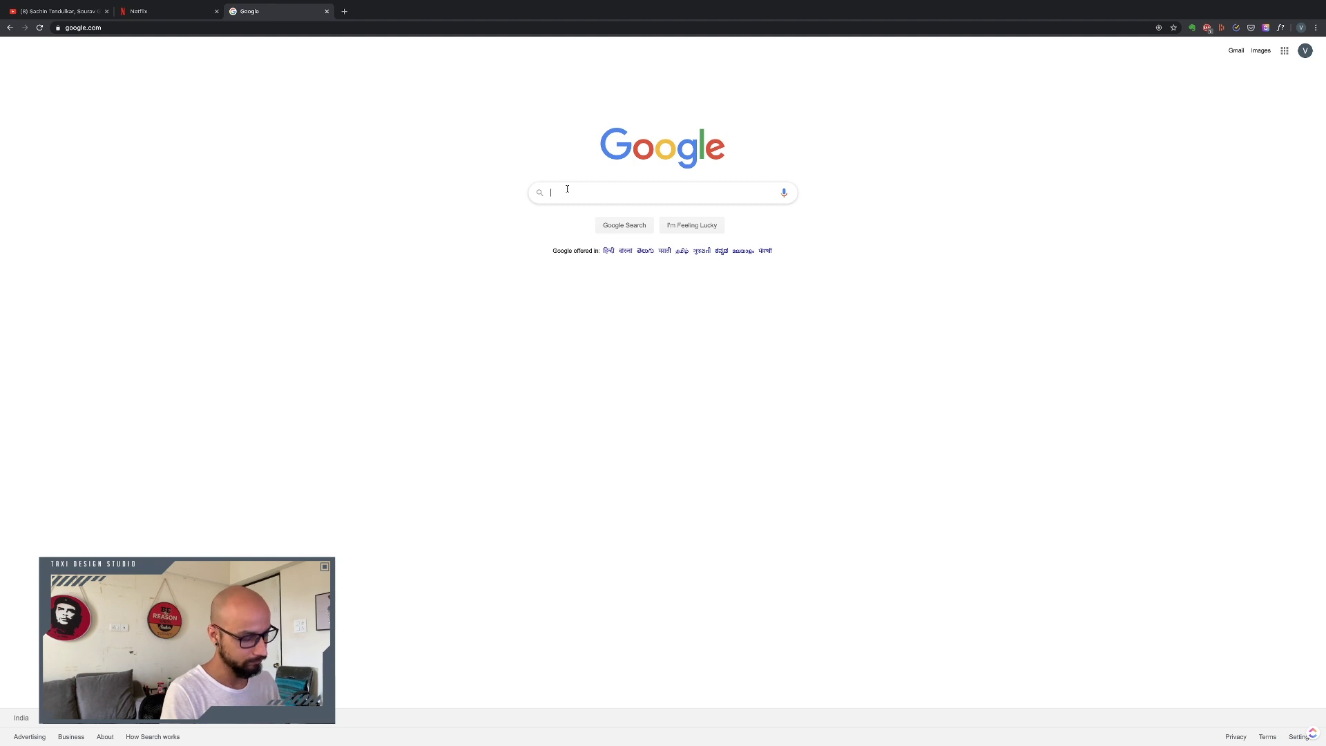
{"action": "type", "text": "Conference"}
{"action": "key", "text": "Return"}
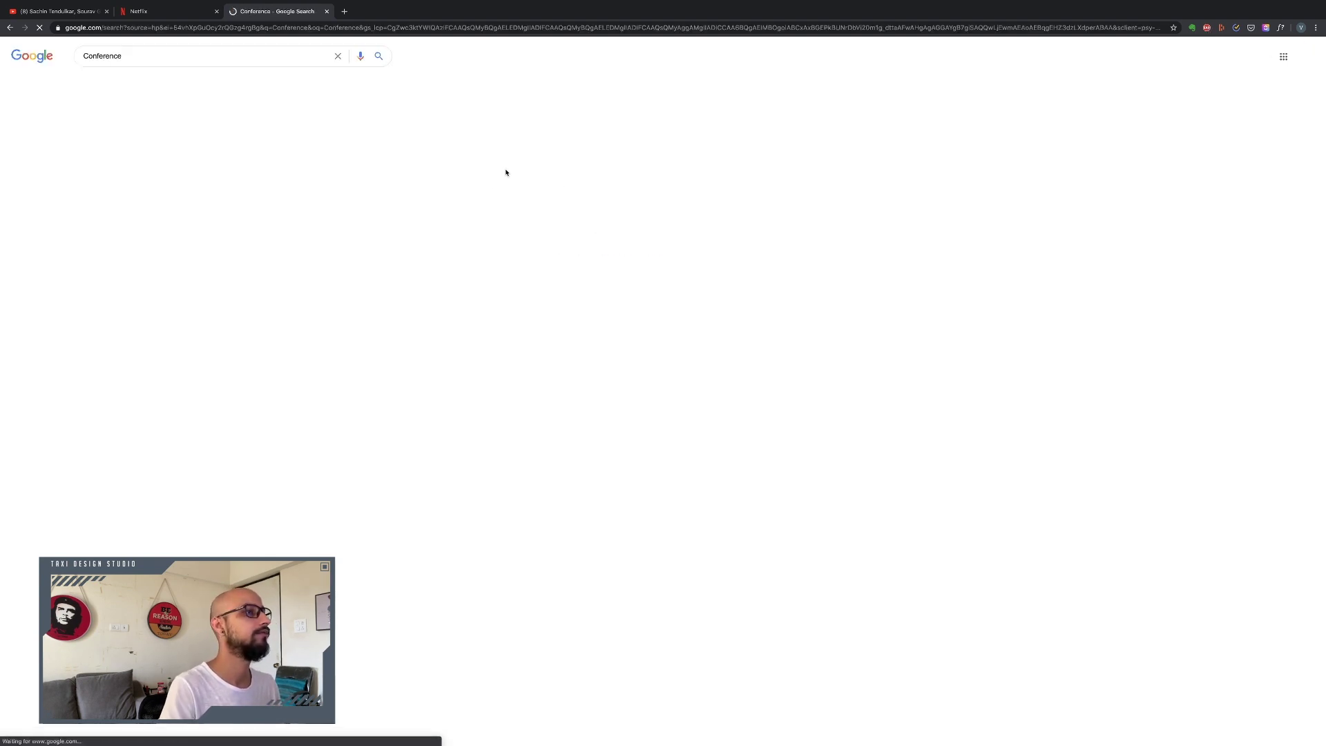
{"action": "left_click", "coordinate": [126, 82]}
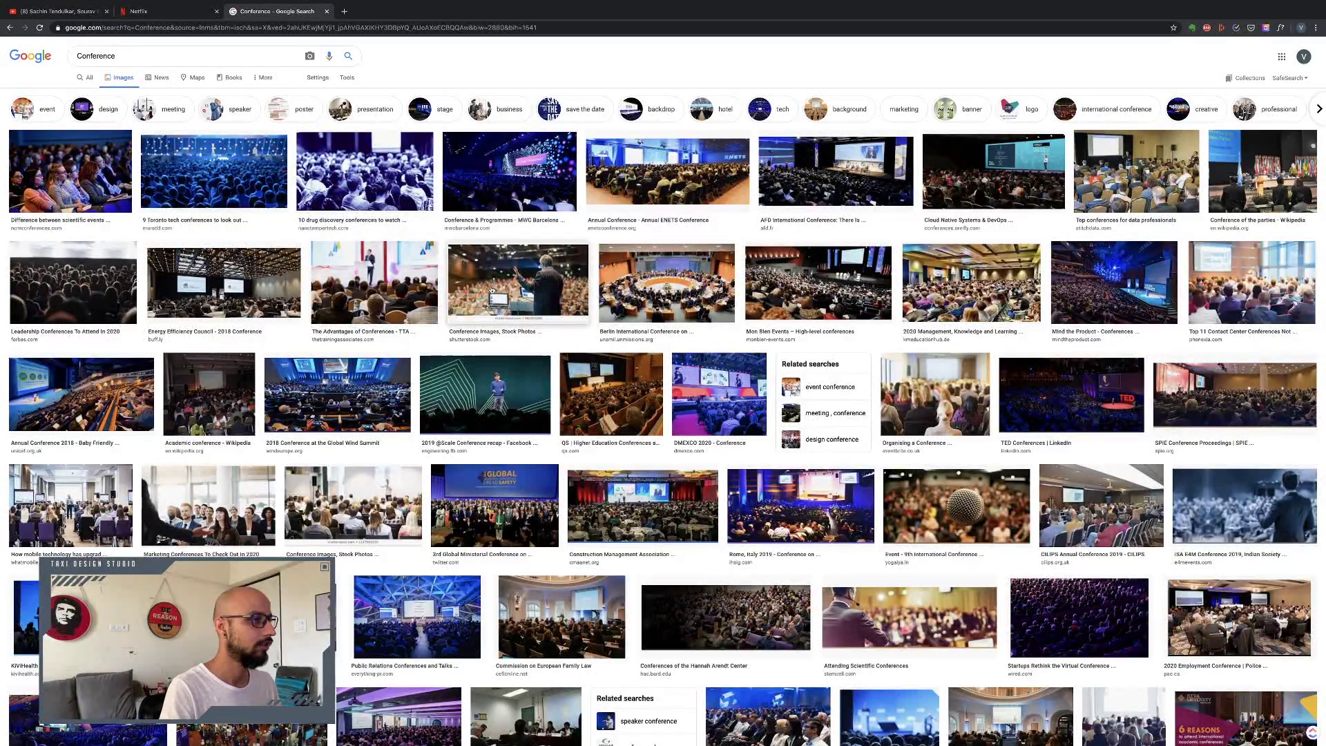
Pick the NCM Conferences photo of a seated audience and save it to the Desktop as a JPEG named Screen
{"action": "scroll", "coordinate": [494, 291], "scroll_direction": "down", "scroll_amount": 1}
{"action": "scroll", "coordinate": [494, 291], "scroll_direction": "down", "scroll_amount": 2}
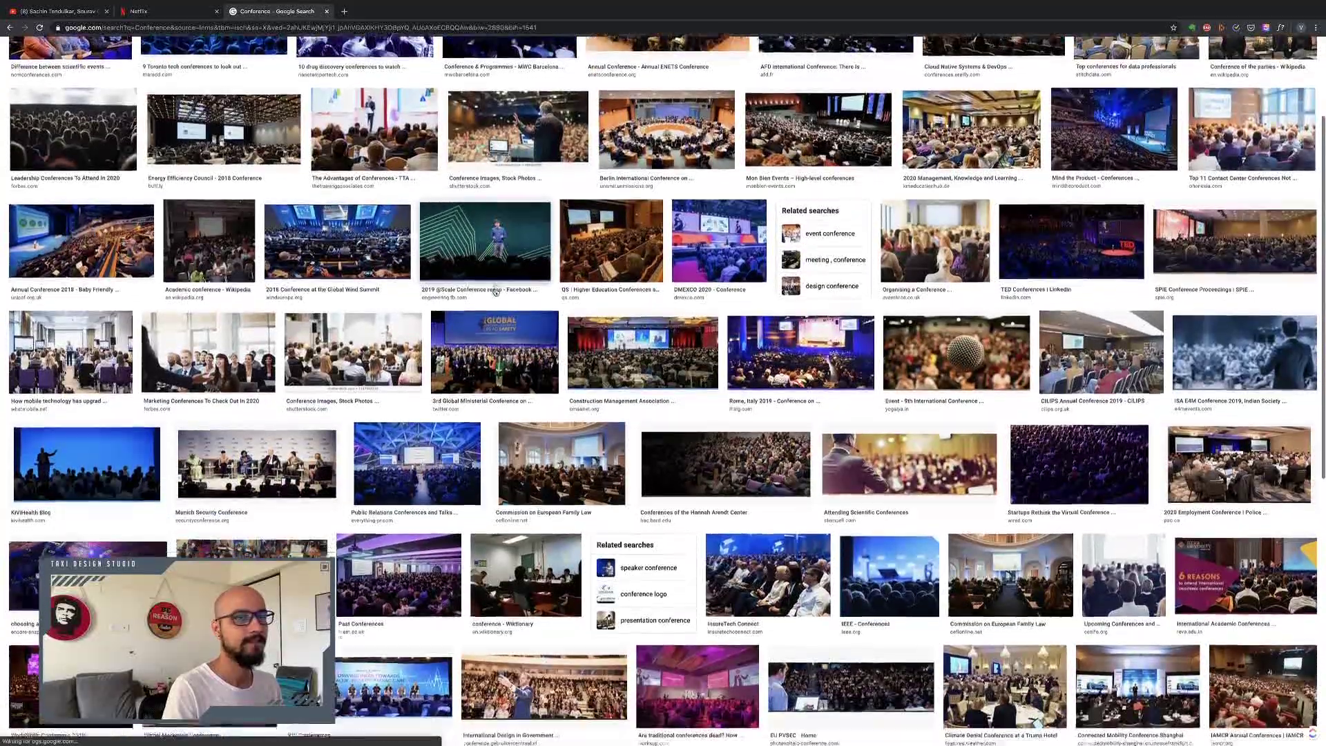
{"action": "scroll", "coordinate": [494, 291], "scroll_direction": "down", "scroll_amount": 2}
{"action": "scroll", "coordinate": [495, 291], "scroll_direction": "down", "scroll_amount": 3}
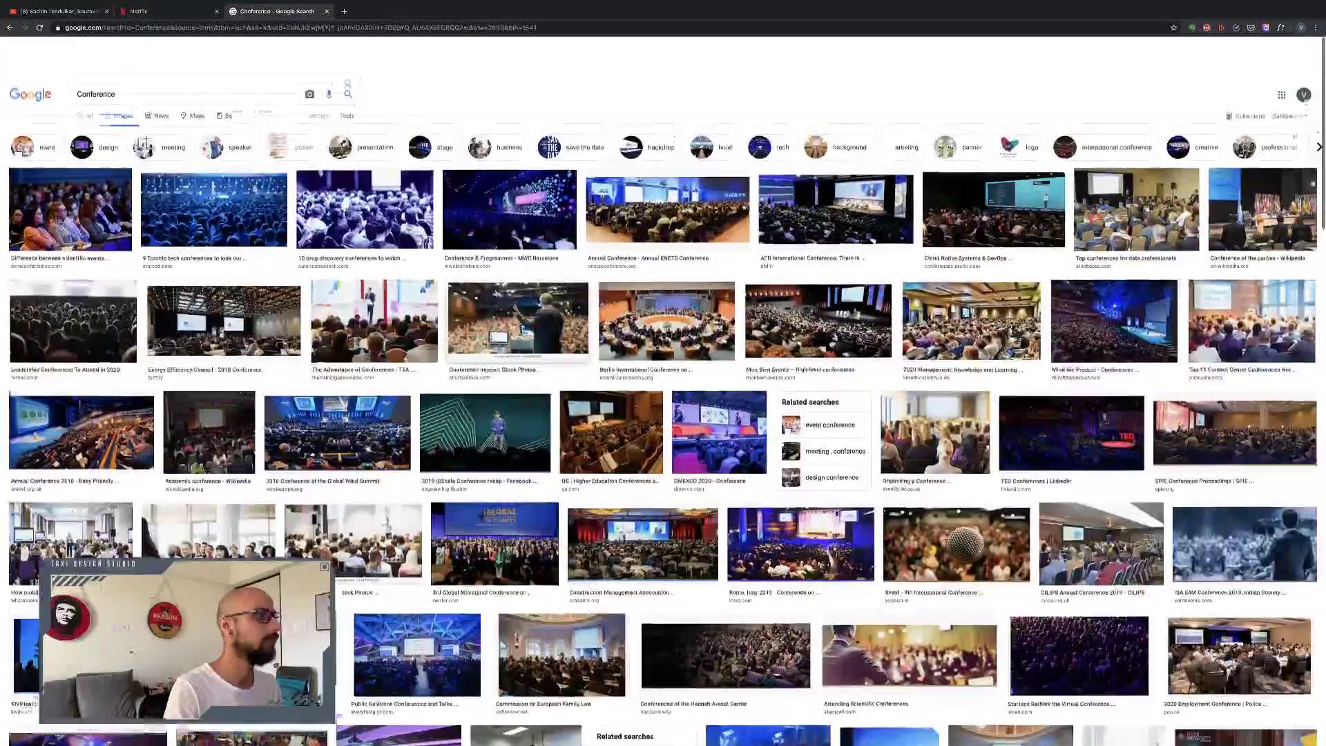
{"action": "scroll", "coordinate": [502, 290], "scroll_direction": "down", "scroll_amount": 1}
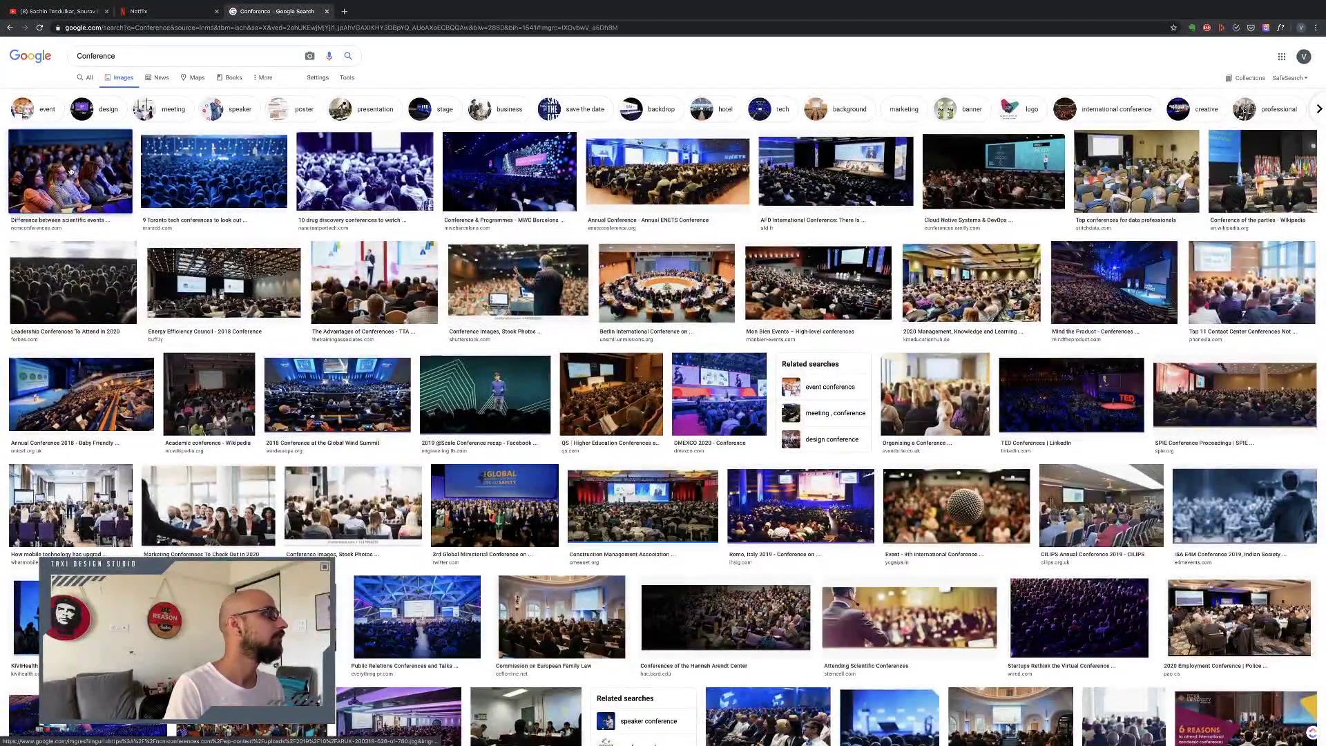
{"action": "left_click", "coordinate": [69, 172]}
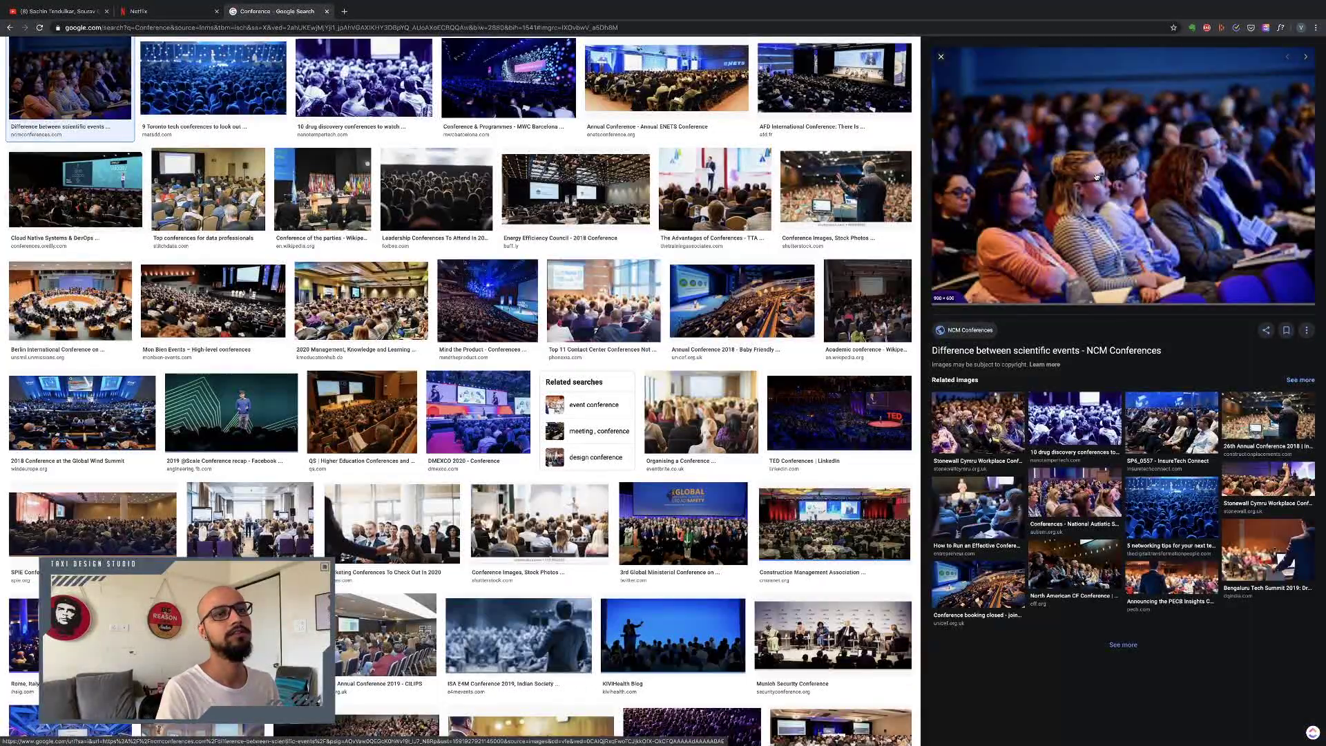
{"action": "right_click", "coordinate": [1107, 123]}
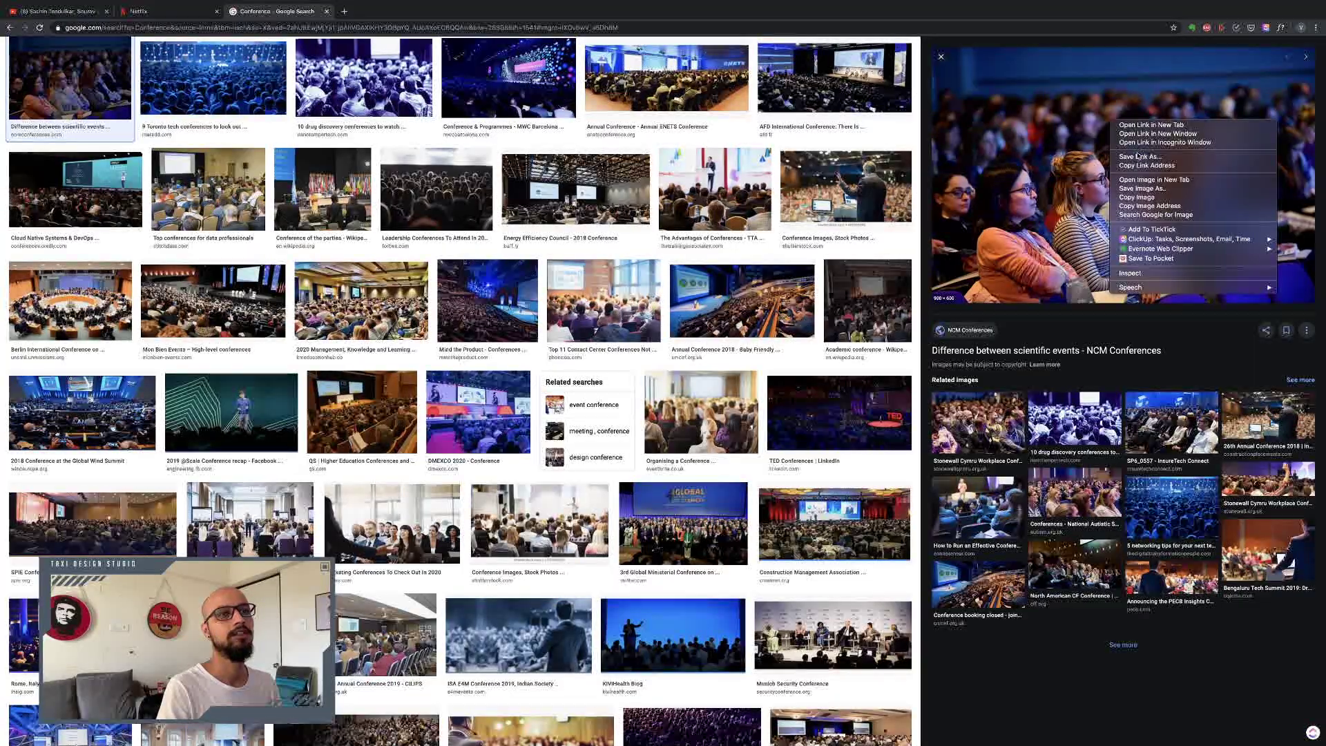
{"action": "left_click", "coordinate": [1162, 196]}
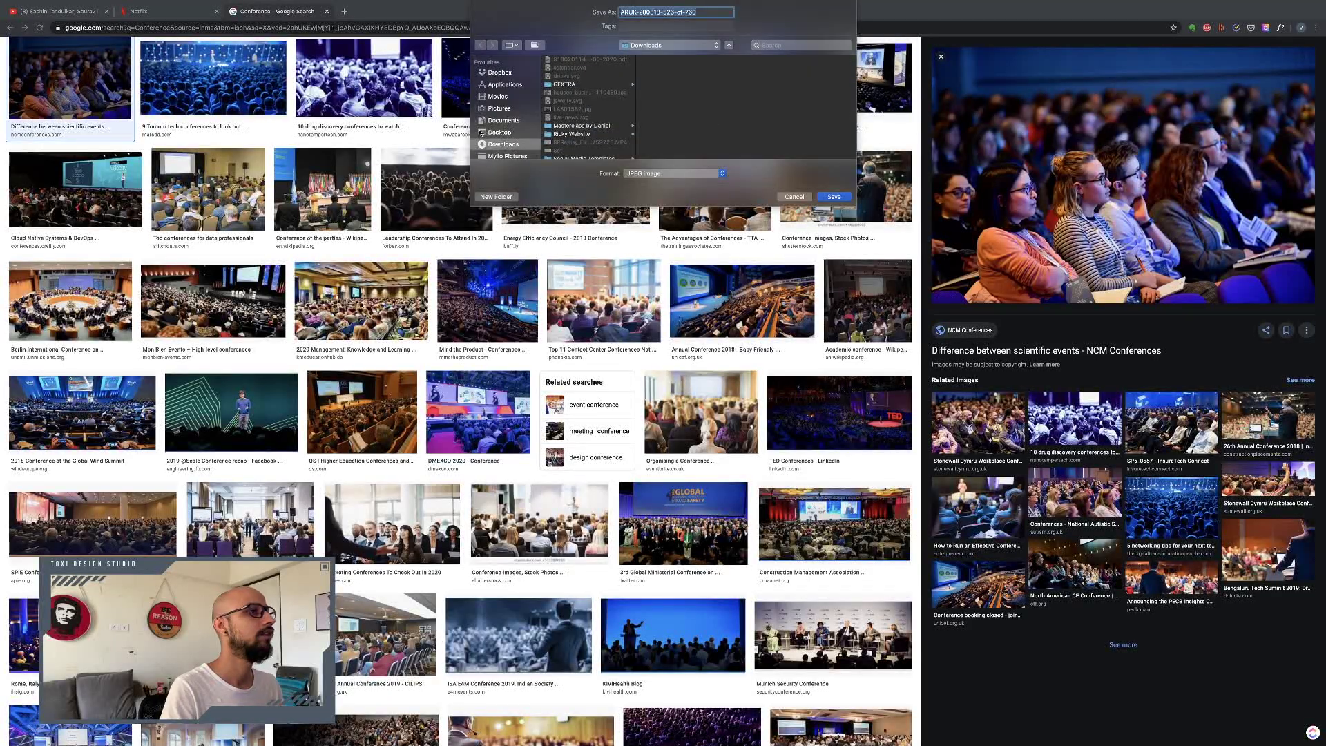
{"action": "left_click", "coordinate": [500, 132]}
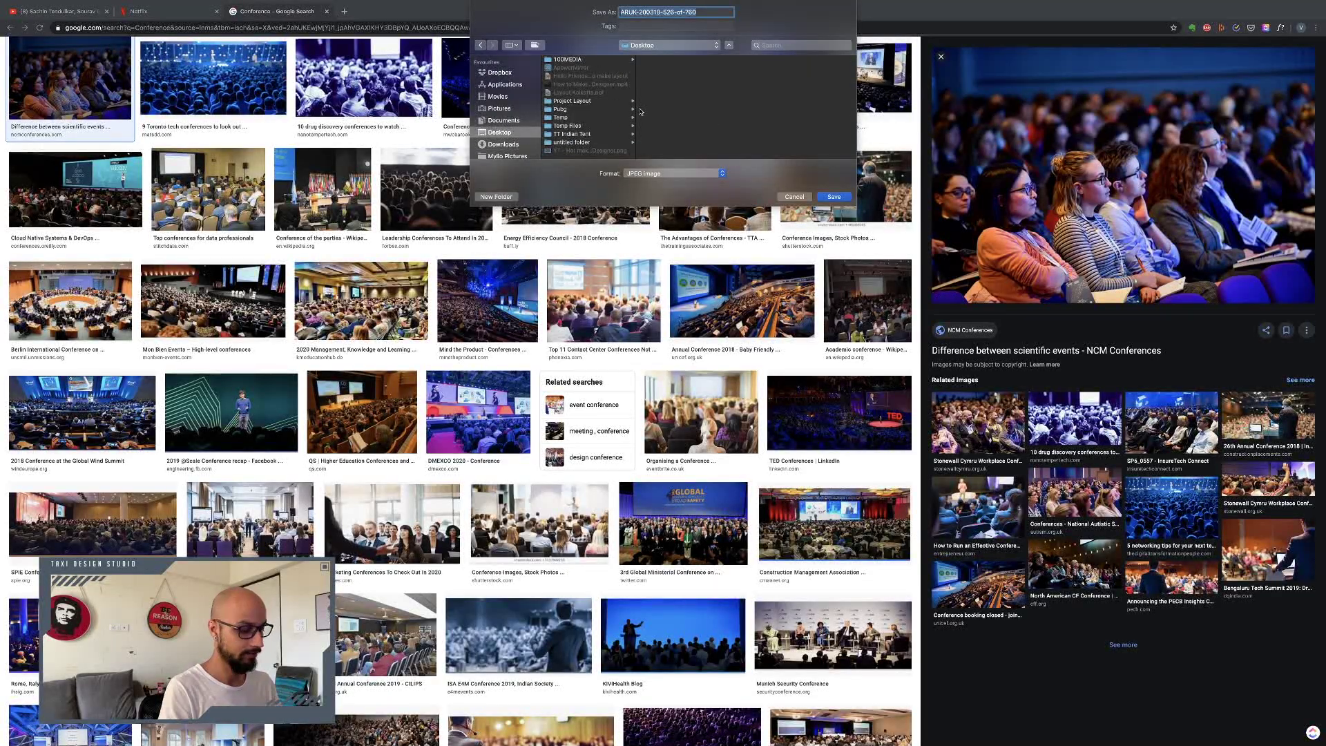
{"action": "type", "text": "Screen"}
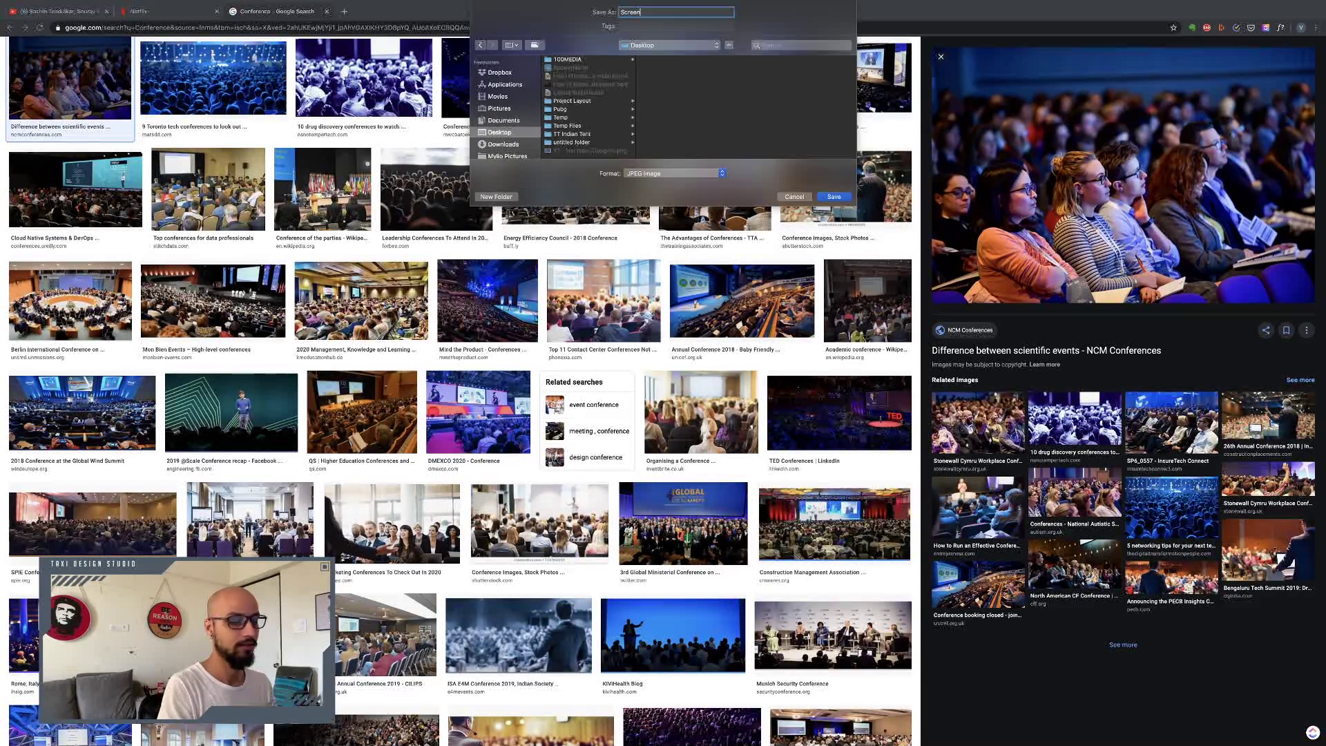
{"action": "key", "text": "Return"}
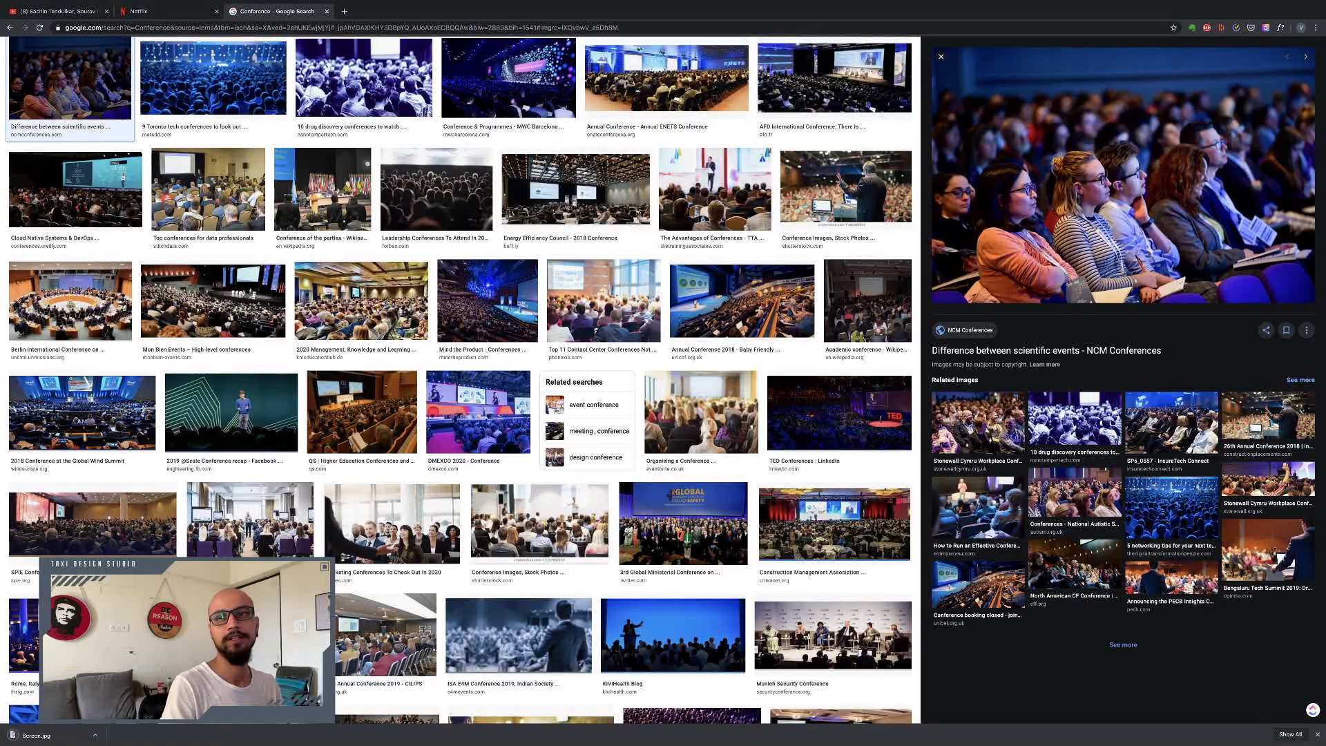
Place Screen.jpg from the desktop into the Affinity Designer layout over the left side screen, about 445 by 296 px
{"action": "key", "text": "ctrl+Left"}
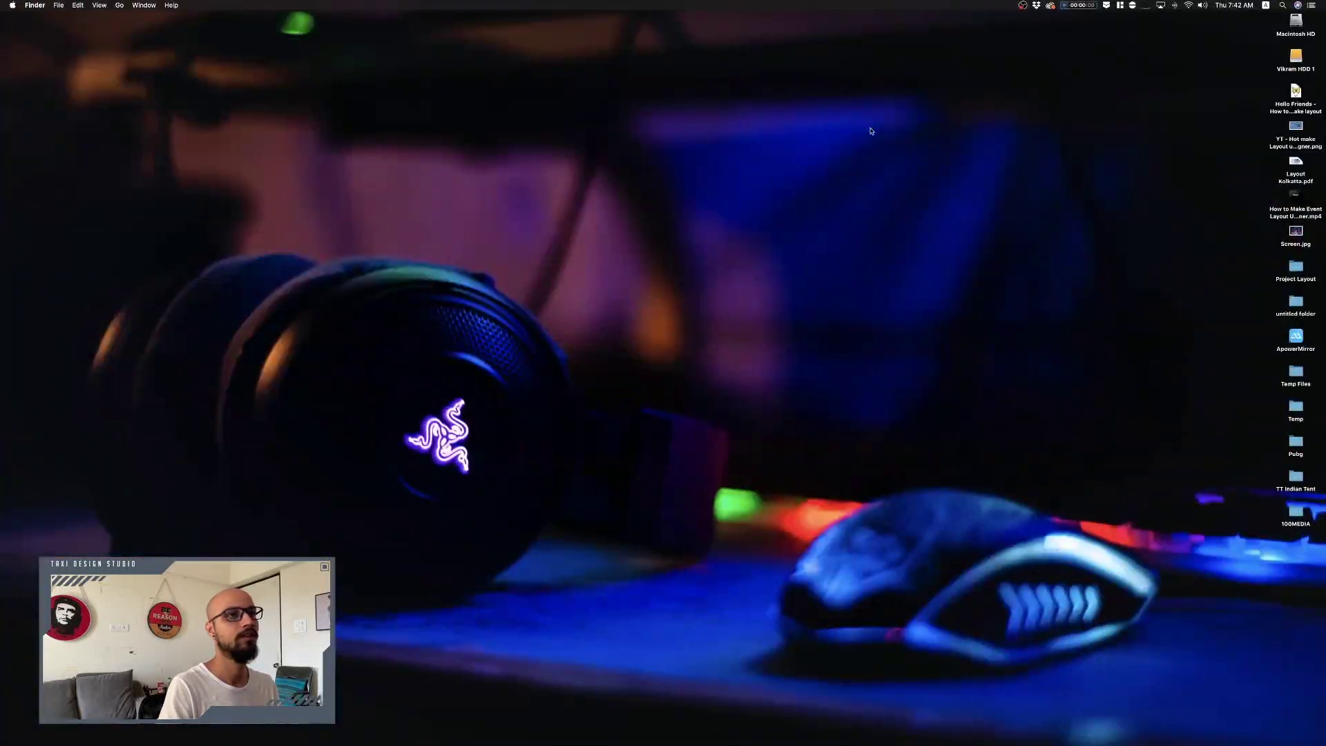
{"action": "left_click", "coordinate": [1296, 232]}
{"action": "left_click_drag", "start_coordinate": [895, 209], "coordinate": [513, 269]}
{"action": "key", "text": "ctrl+Right"}
{"action": "key", "text": "ctrl+Left"}
{"action": "key", "text": "ctrl+Left"}
{"action": "left_click_drag", "start_coordinate": [653, 156], "coordinate": [442, 279]}
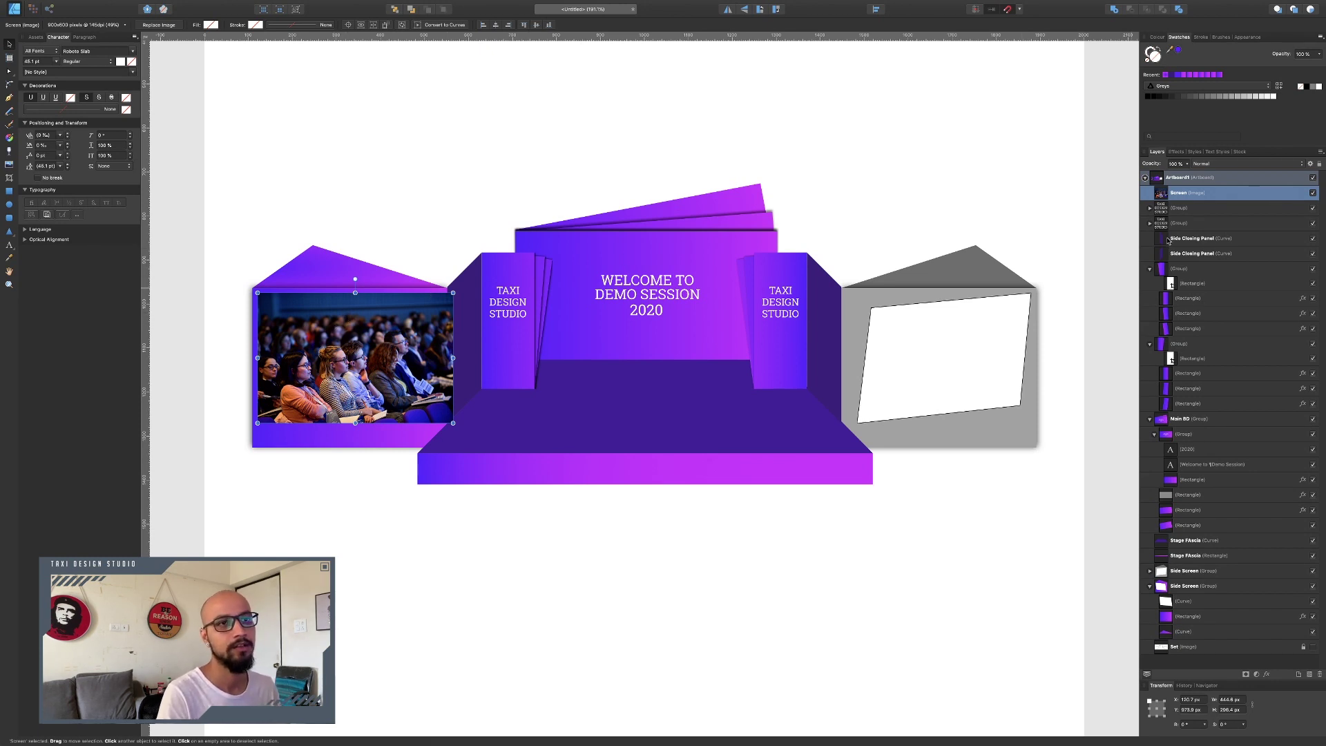
Collapse the upper layer groups and mask the Screen image with the left side screen's white panel curve inside its Side Screen group
{"action": "left_click", "coordinate": [1149, 269]}
{"action": "left_click", "coordinate": [1150, 284]}
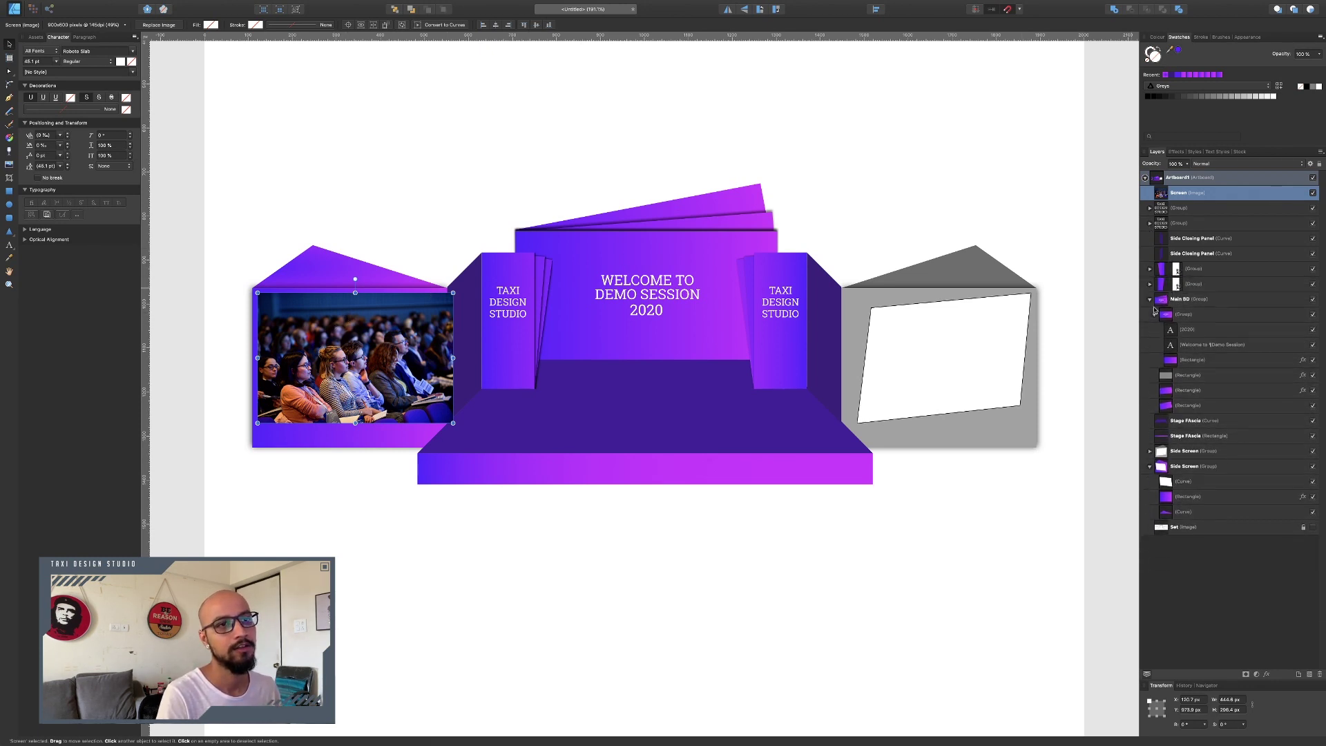
{"action": "left_click", "coordinate": [1150, 299]}
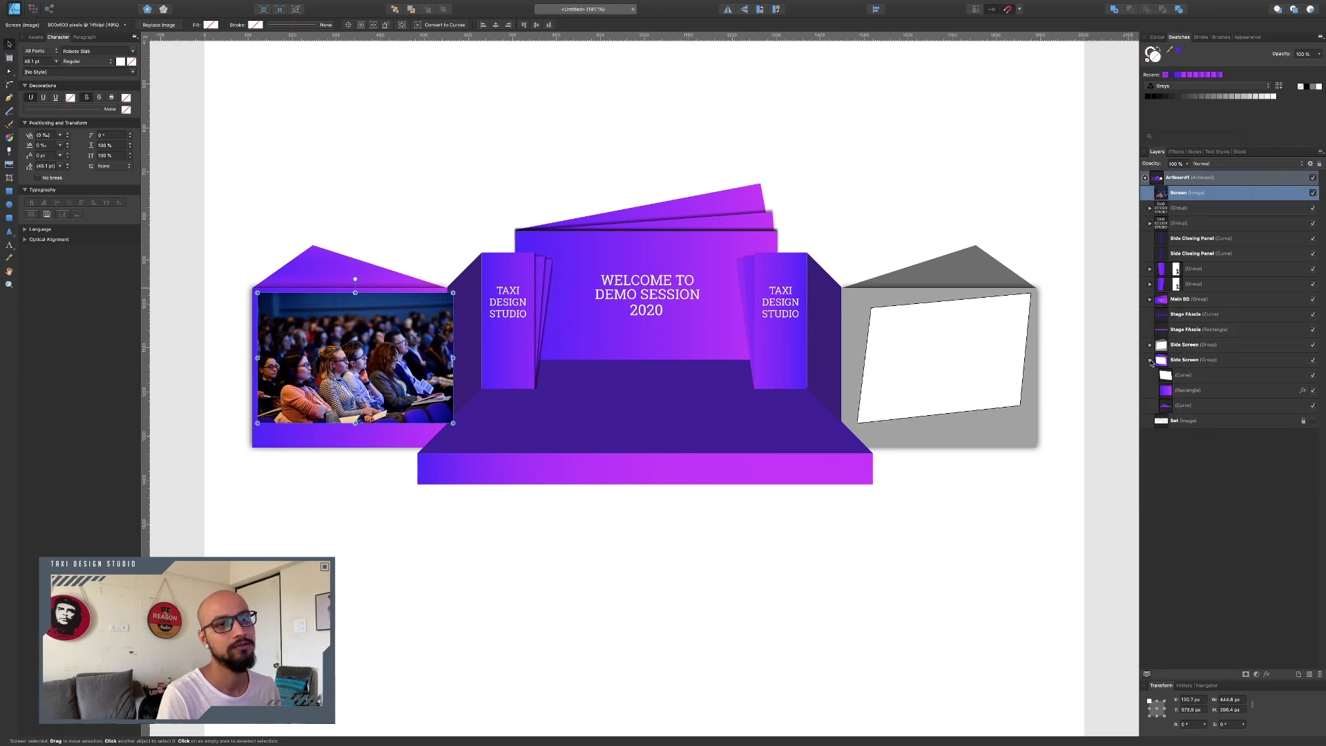
{"action": "left_click", "coordinate": [1182, 376]}
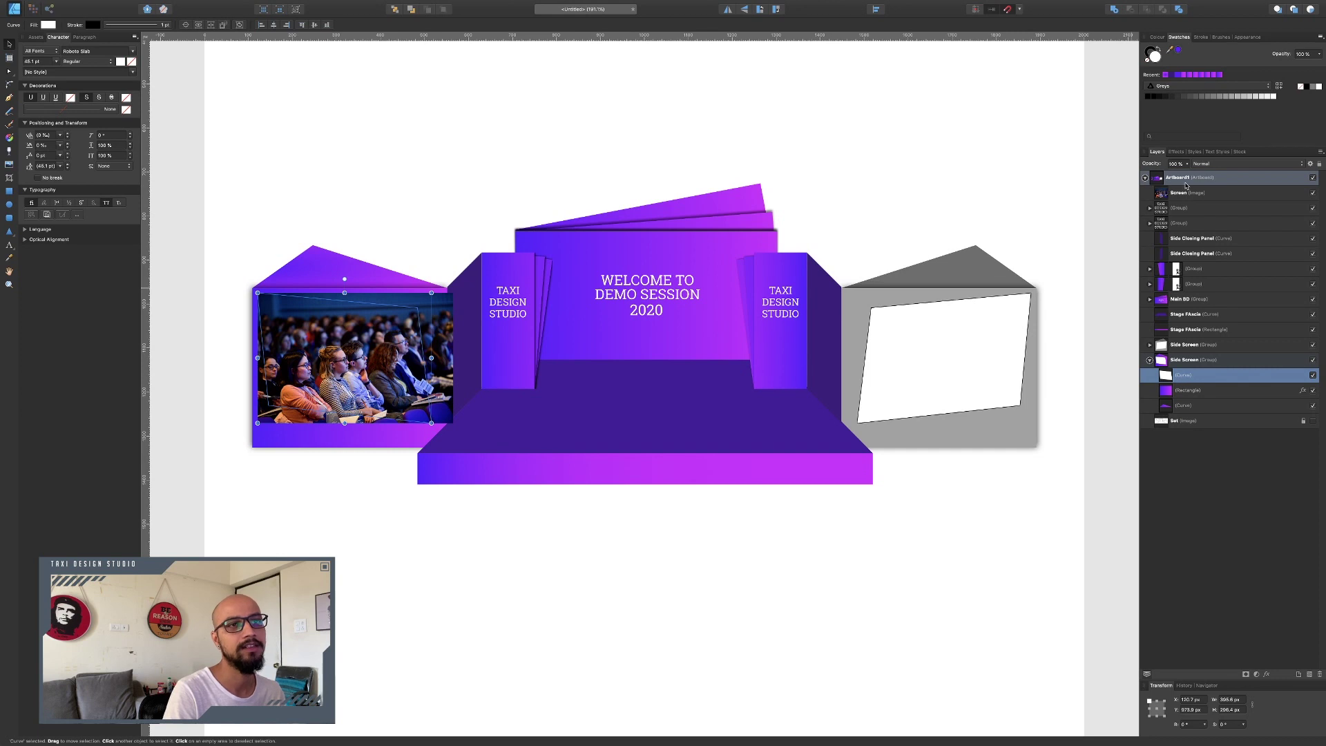
{"action": "left_click_drag", "start_coordinate": [1175, 195], "coordinate": [1167, 373]}
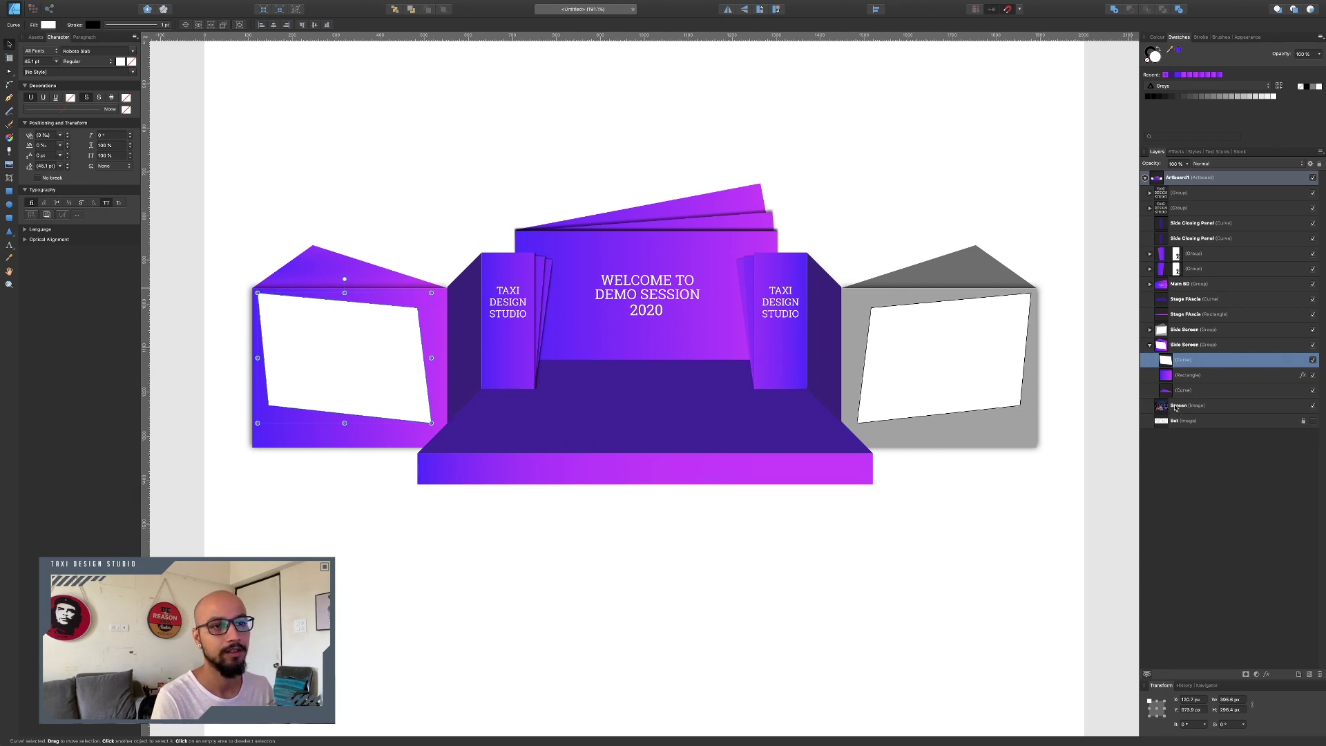
{"action": "left_click_drag", "start_coordinate": [1178, 406], "coordinate": [1173, 376]}
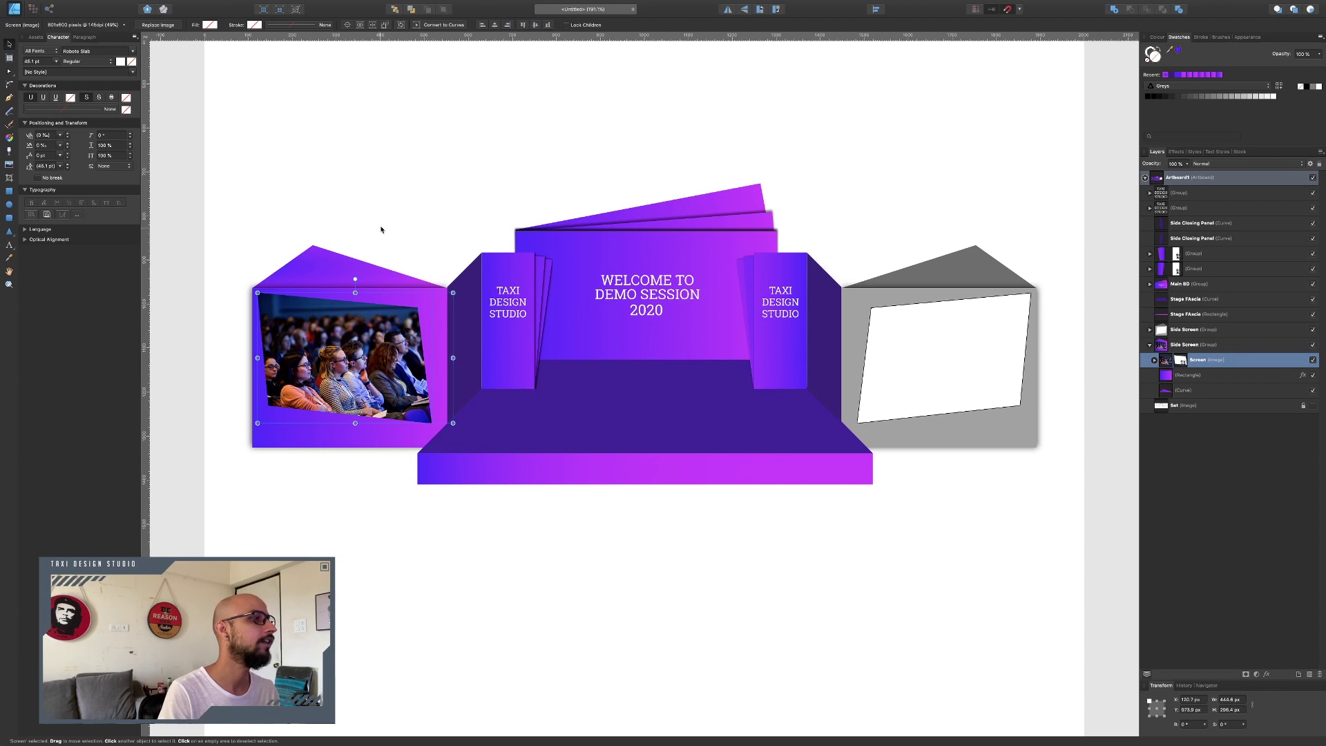
{"action": "left_click", "coordinate": [416, 193]}
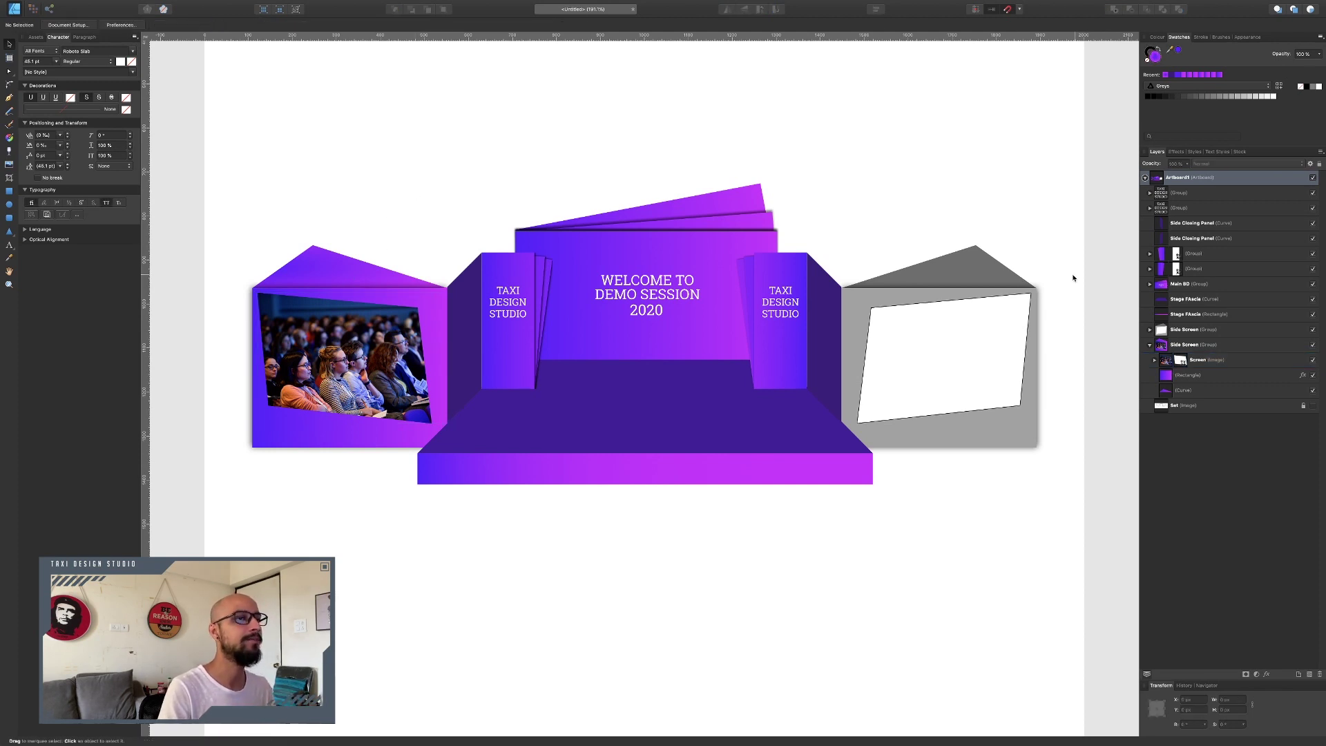
Delete the grey side screen group that still has a blank white panel
{"action": "left_click", "coordinate": [987, 320]}
{"action": "key", "text": "Delete"}
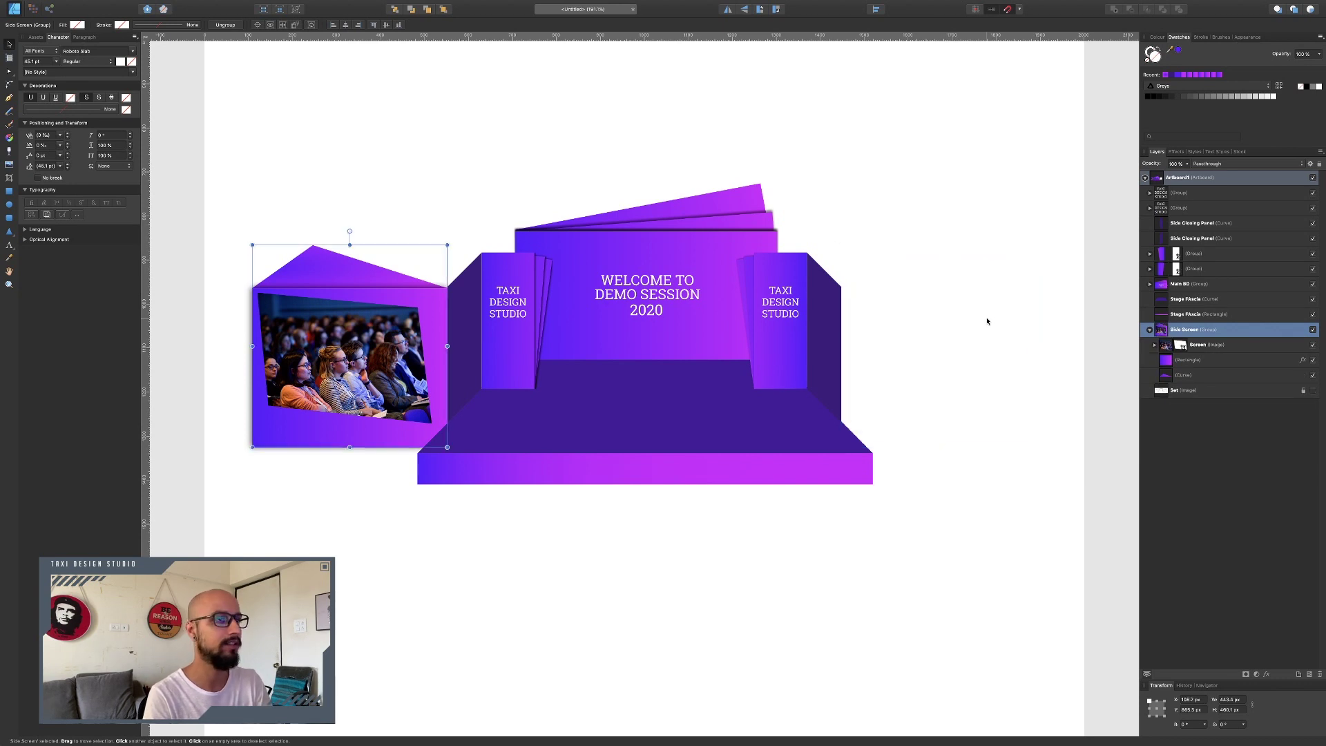
{"action": "key", "text": "Escape"}
Duplicate the finished side screen group, flip the copy horizontally and place it on the opposite side of the stage
{"action": "left_click", "coordinate": [343, 321]}
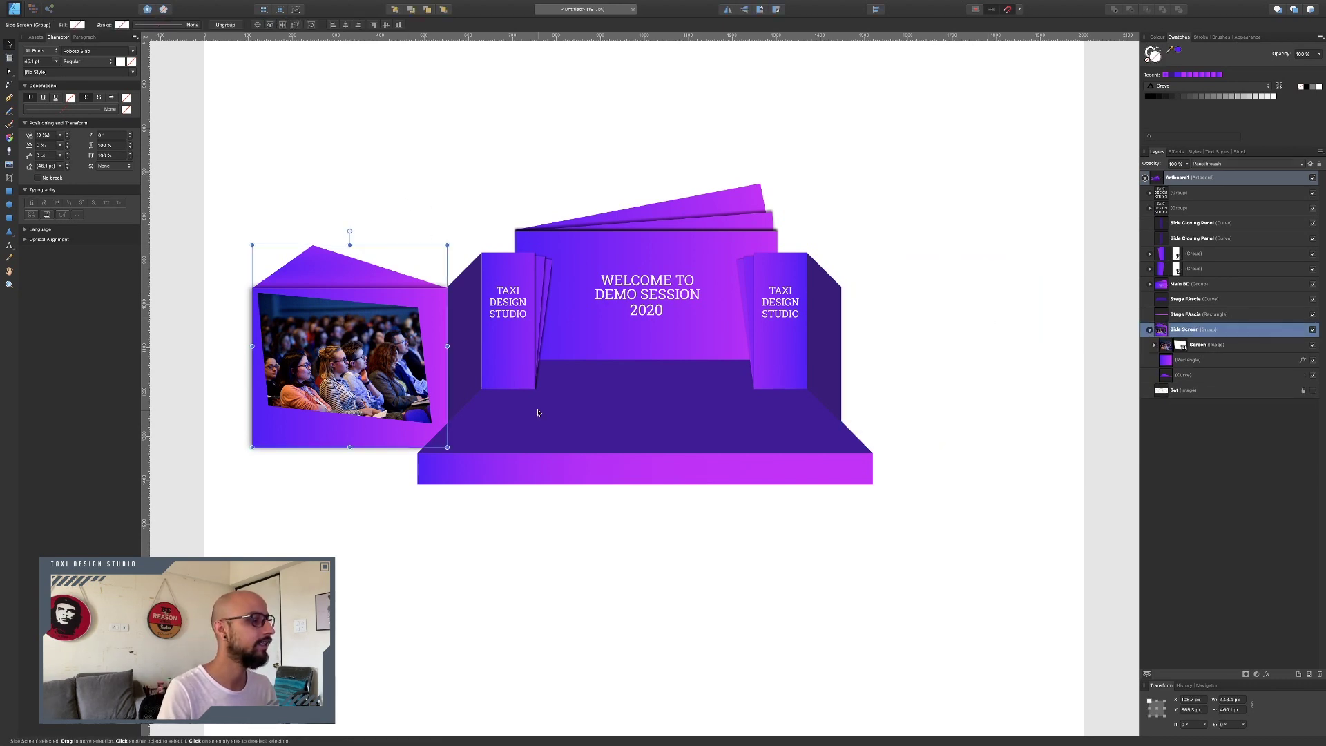
{"action": "key", "text": "super+j"}
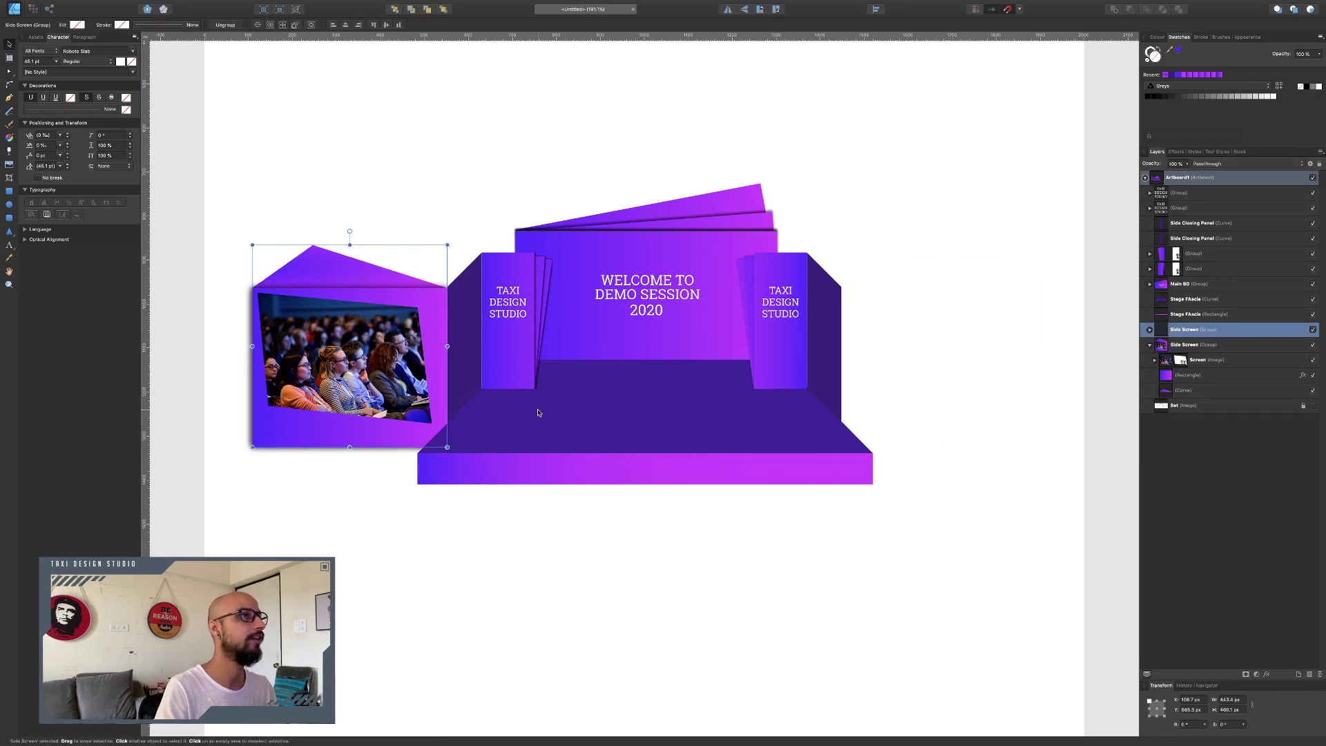
{"action": "left_click", "coordinate": [727, 9]}
{"action": "left_click_drag", "start_coordinate": [365, 386], "coordinate": [968, 339]}
{"action": "left_click", "coordinate": [988, 580]}
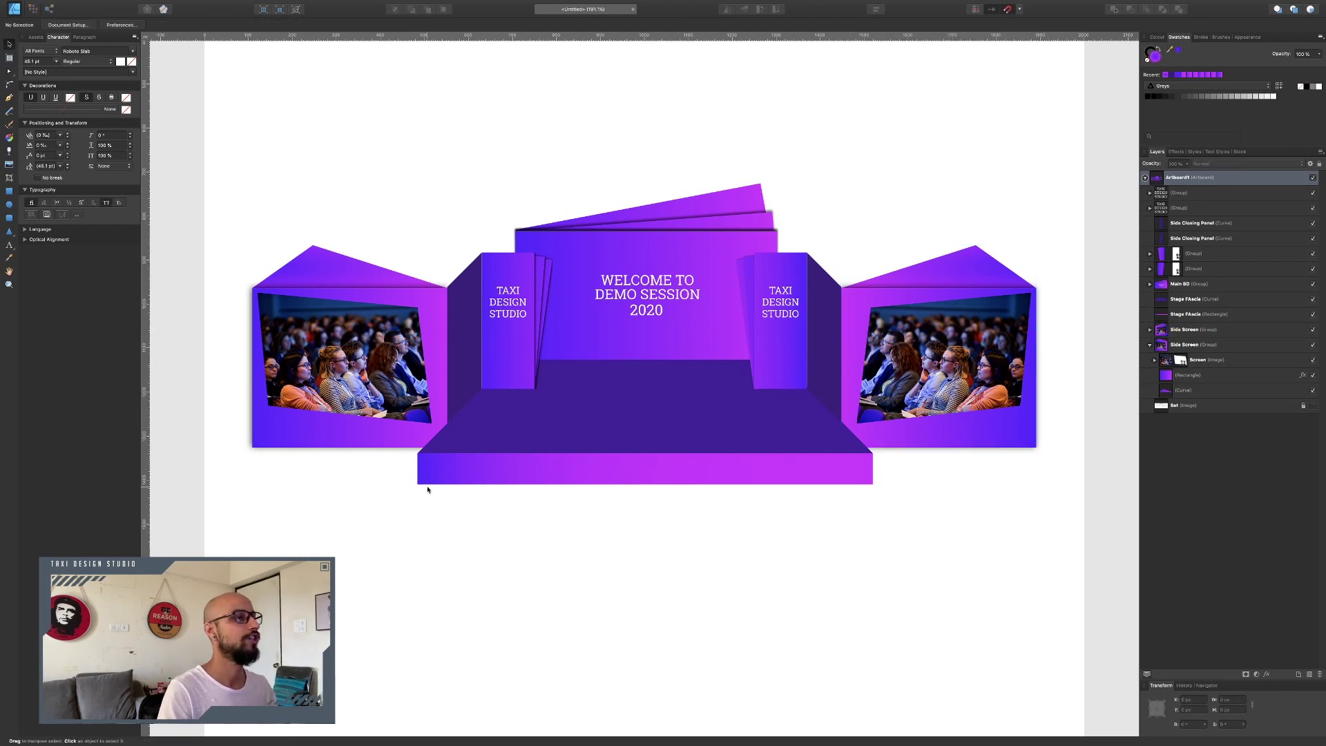
Select all the stage, panel, text and side screen objects on the artboard and combine them into one group
{"action": "scroll", "coordinate": [427, 490], "scroll_direction": "down", "scroll_amount": 2}
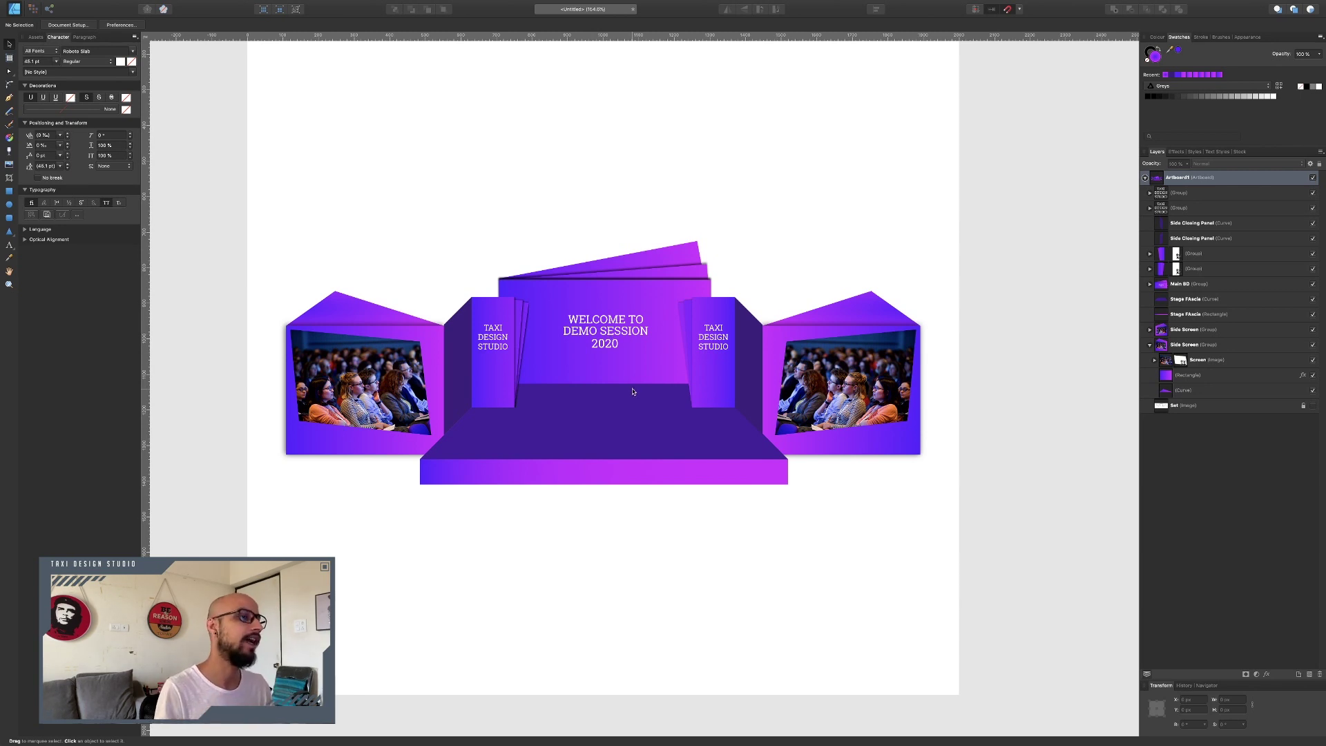
{"action": "left_click_drag", "start_coordinate": [195, 203], "coordinate": [1061, 603]}
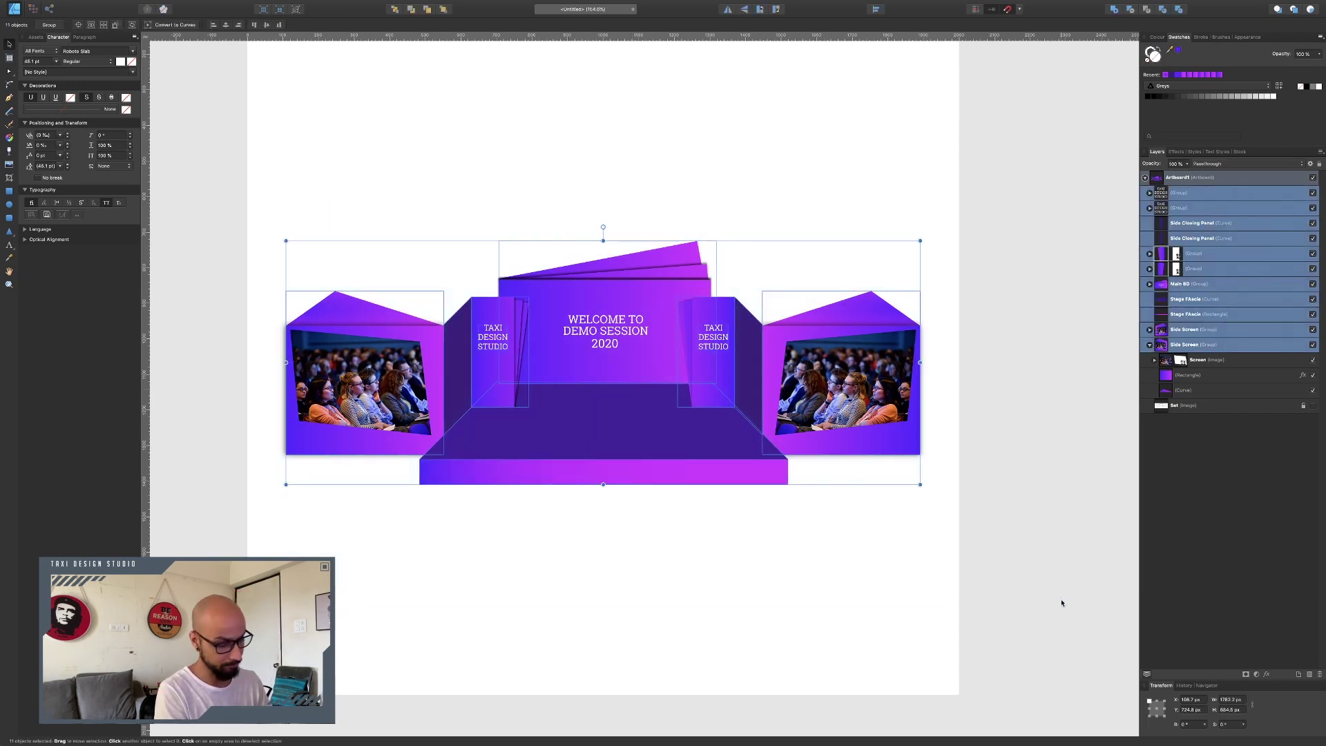
{"action": "key", "text": "ctrl+g"}
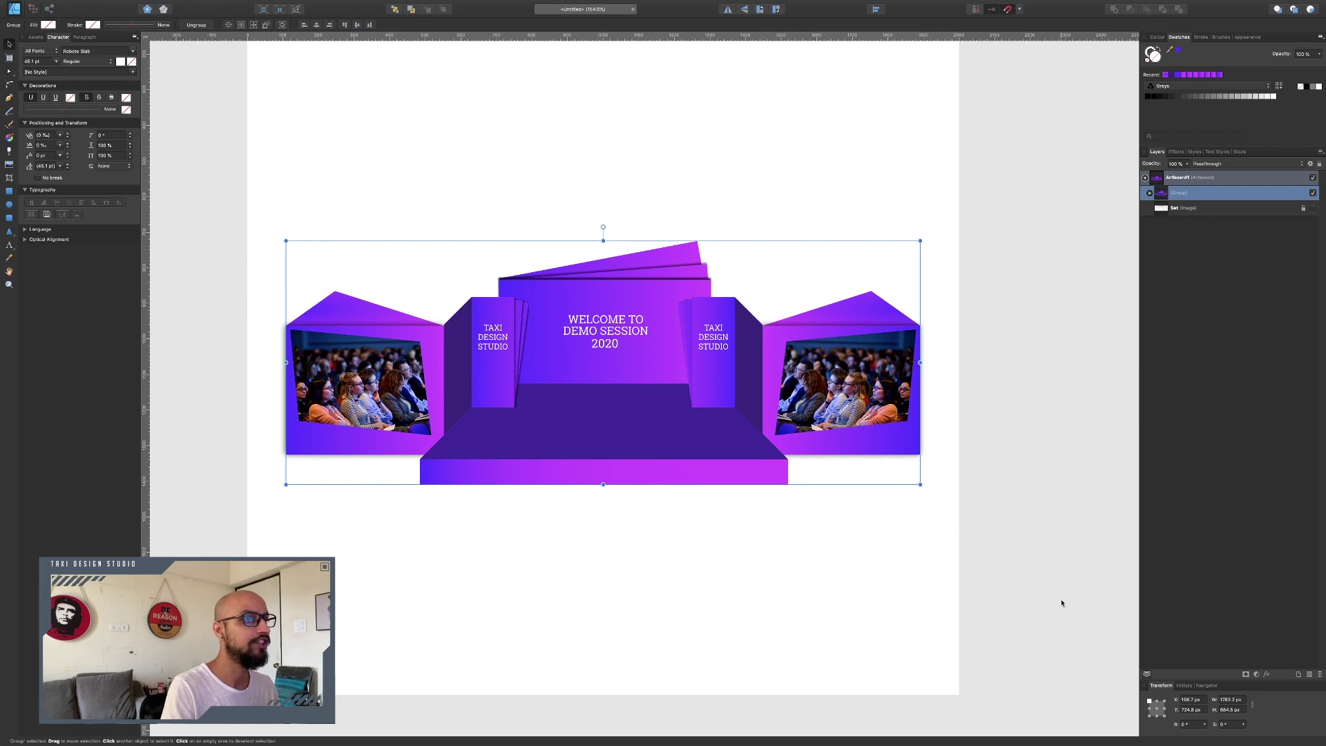
{"action": "scroll", "coordinate": [582, 338], "scroll_direction": "up", "scroll_amount": 2}
{"action": "scroll", "coordinate": [603, 280], "scroll_direction": "up", "scroll_amount": 4}
{"action": "scroll", "coordinate": [601, 284], "scroll_direction": "down", "scroll_amount": 3}
{"action": "scroll", "coordinate": [598, 288], "scroll_direction": "down", "scroll_amount": 1}
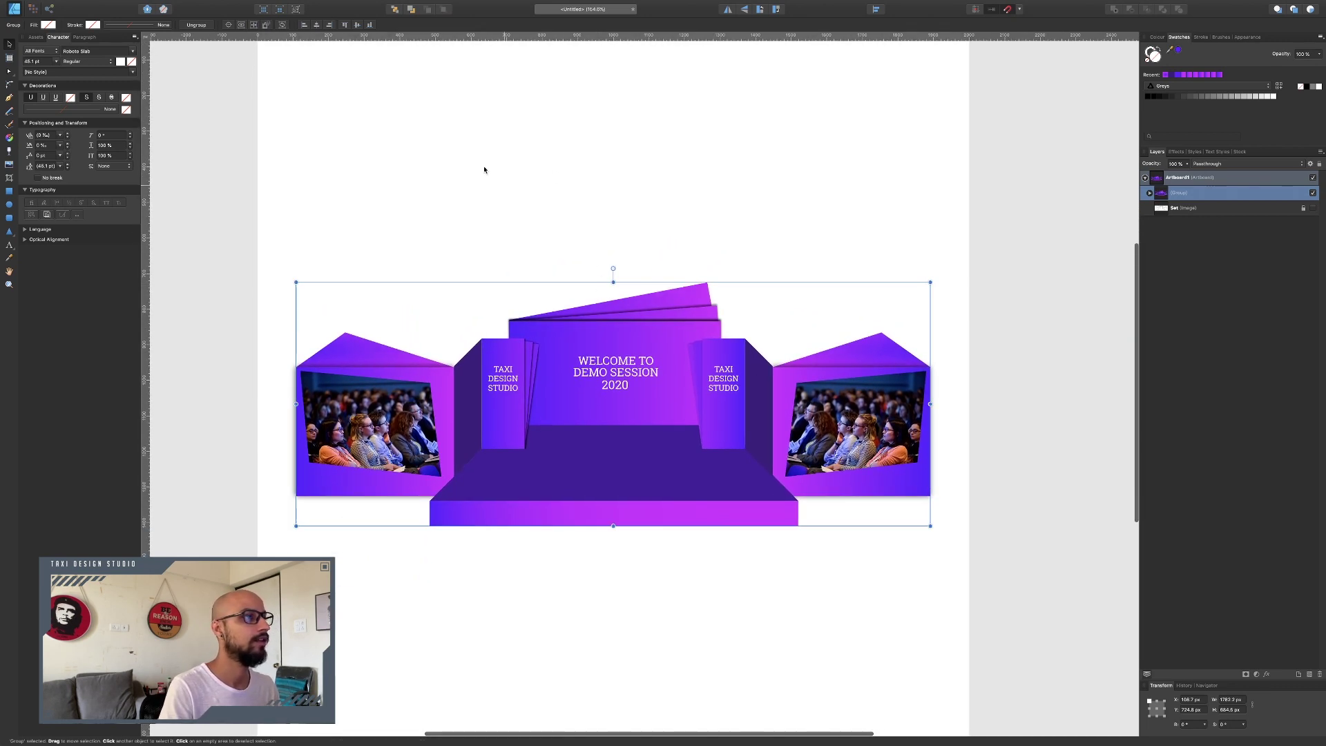
{"action": "left_click", "coordinate": [201, 167]}
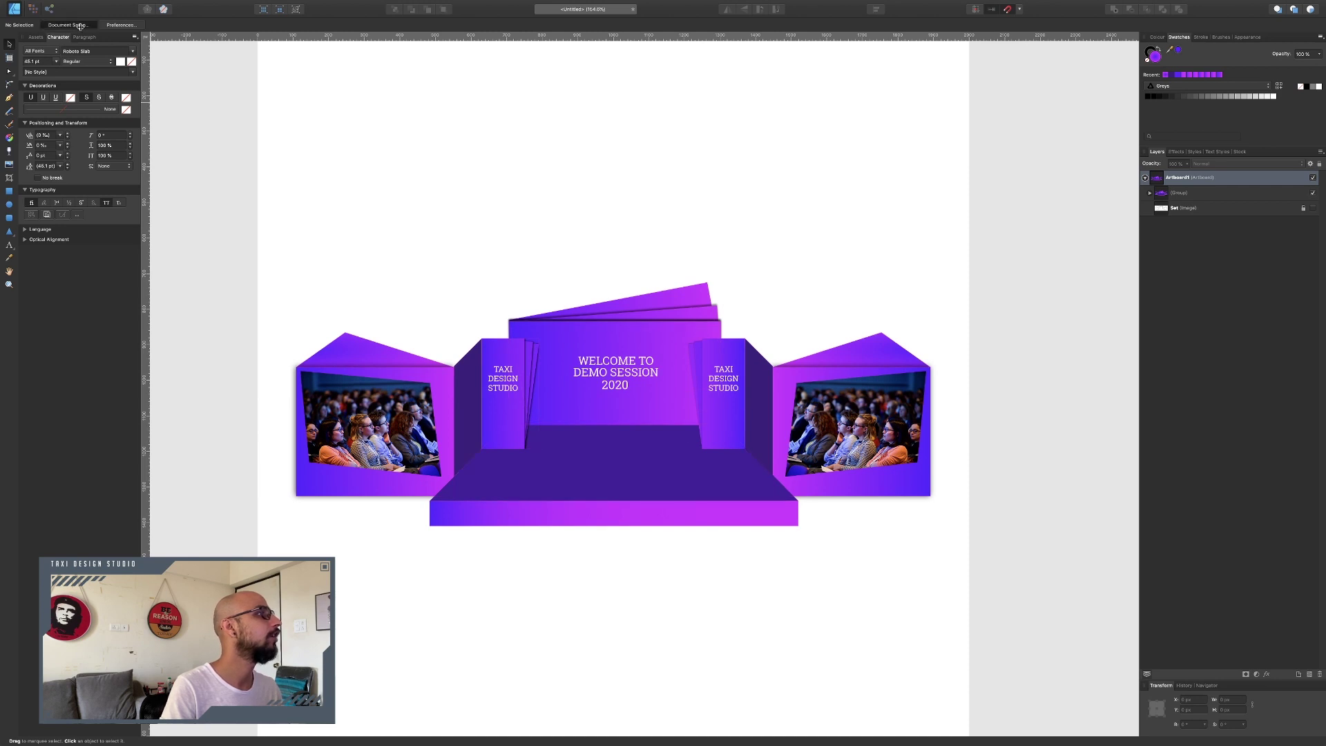
Set the artboard's height to 1500 px
{"action": "left_click", "coordinate": [67, 25]}
{"action": "left_click", "coordinate": [705, 181]}
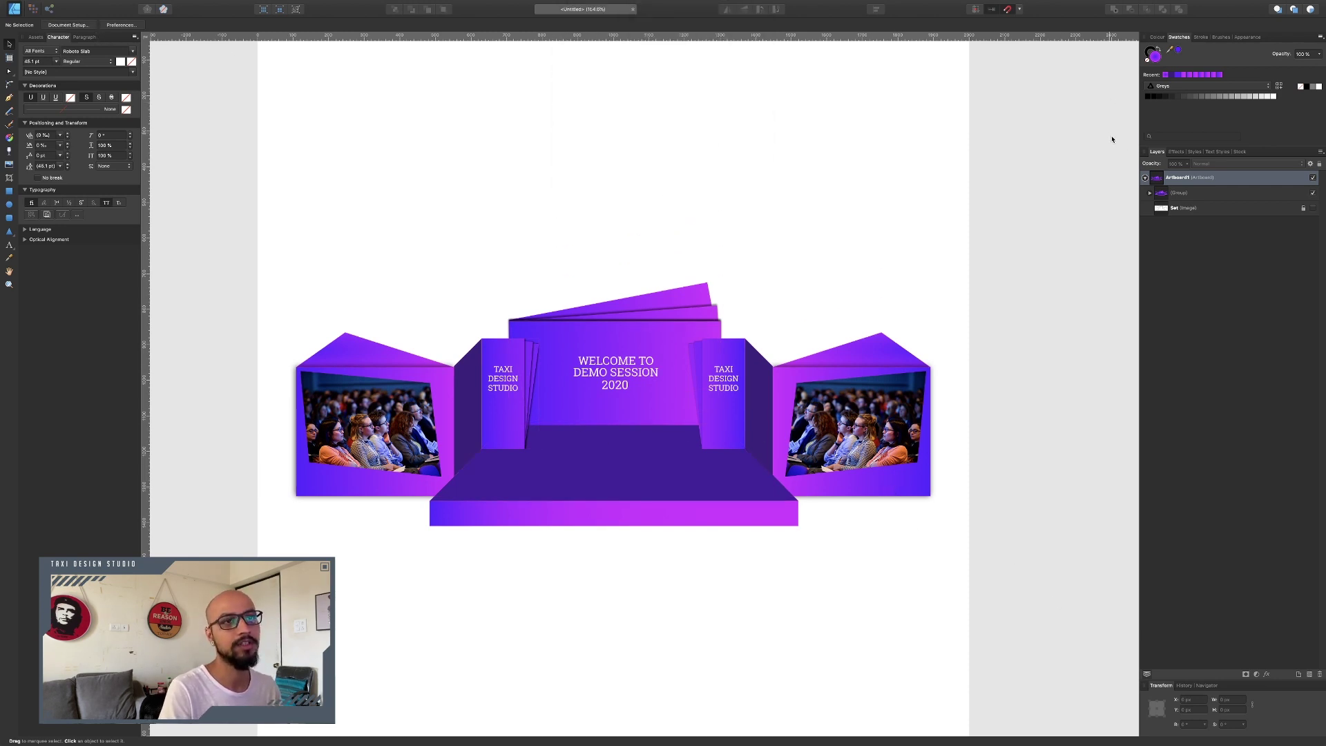
{"action": "left_click", "coordinate": [1165, 181]}
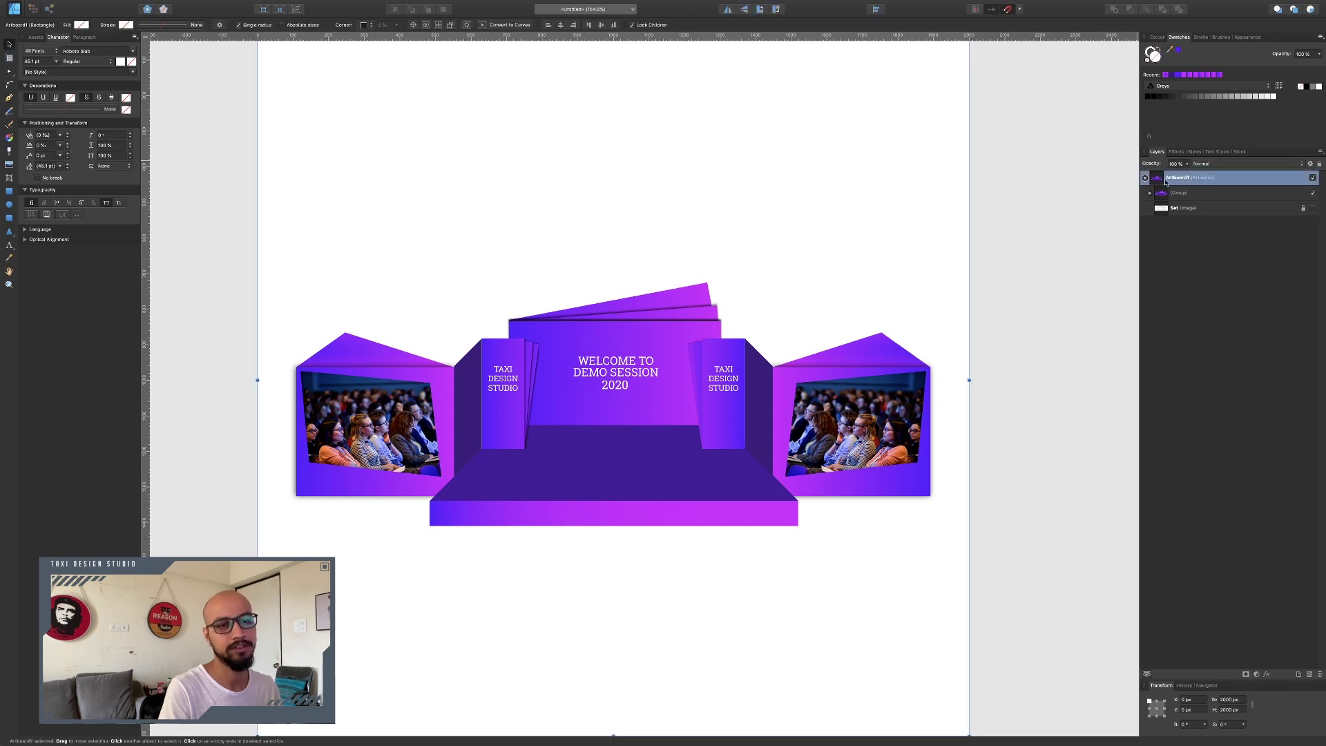
{"action": "left_click", "coordinate": [1236, 710]}
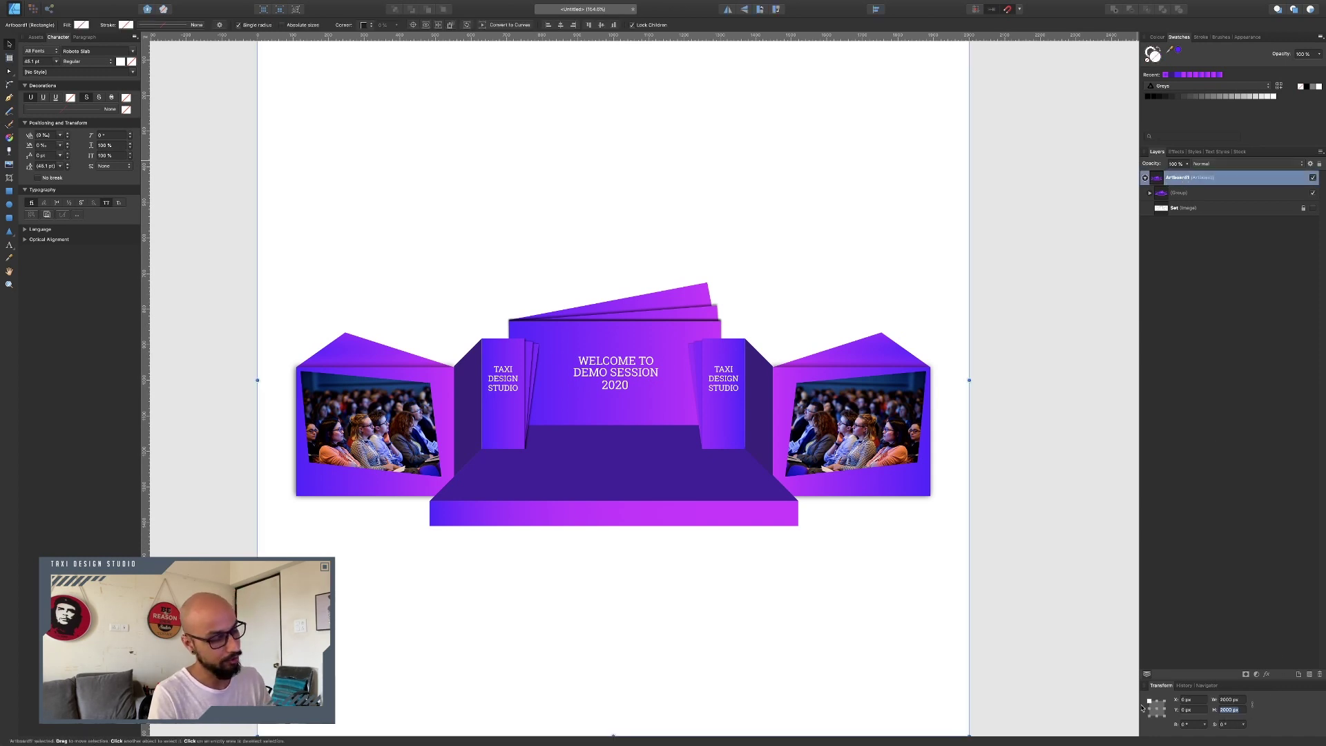
{"action": "type", "text": "1500"}
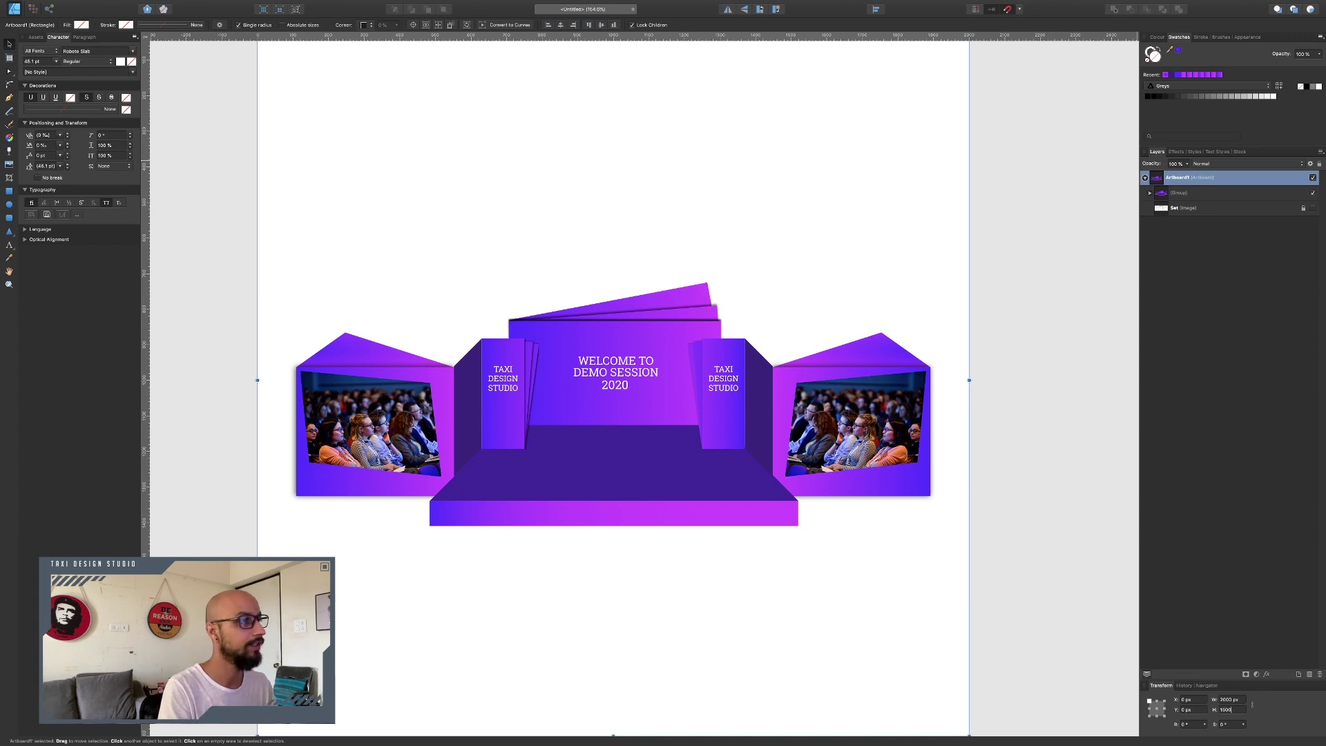
{"action": "key", "text": "Return"}
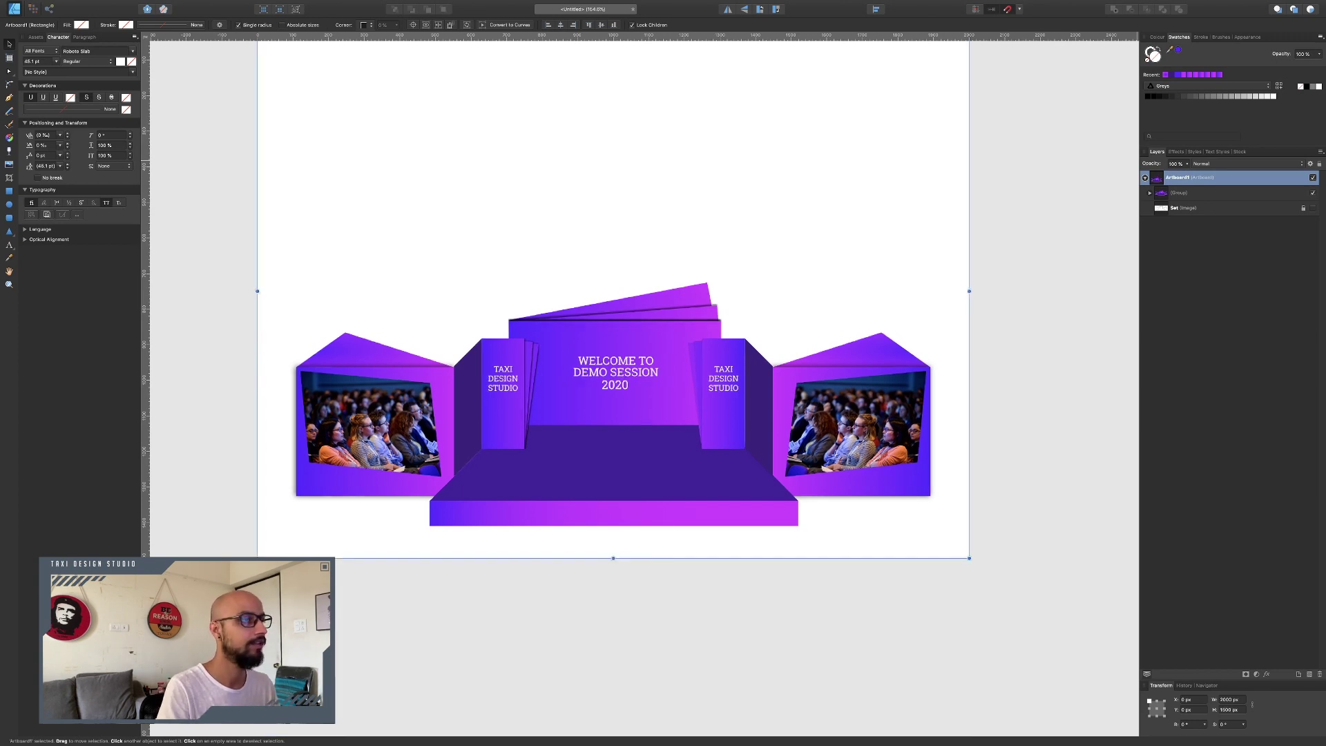
Set the artboard's height to 1200 px and move the grouped stage set up to the artboard's middle
{"action": "scroll", "coordinate": [937, 569], "scroll_direction": "up", "scroll_amount": 4}
{"action": "left_click", "coordinate": [1236, 711]}
{"action": "type", "text": "1200"}
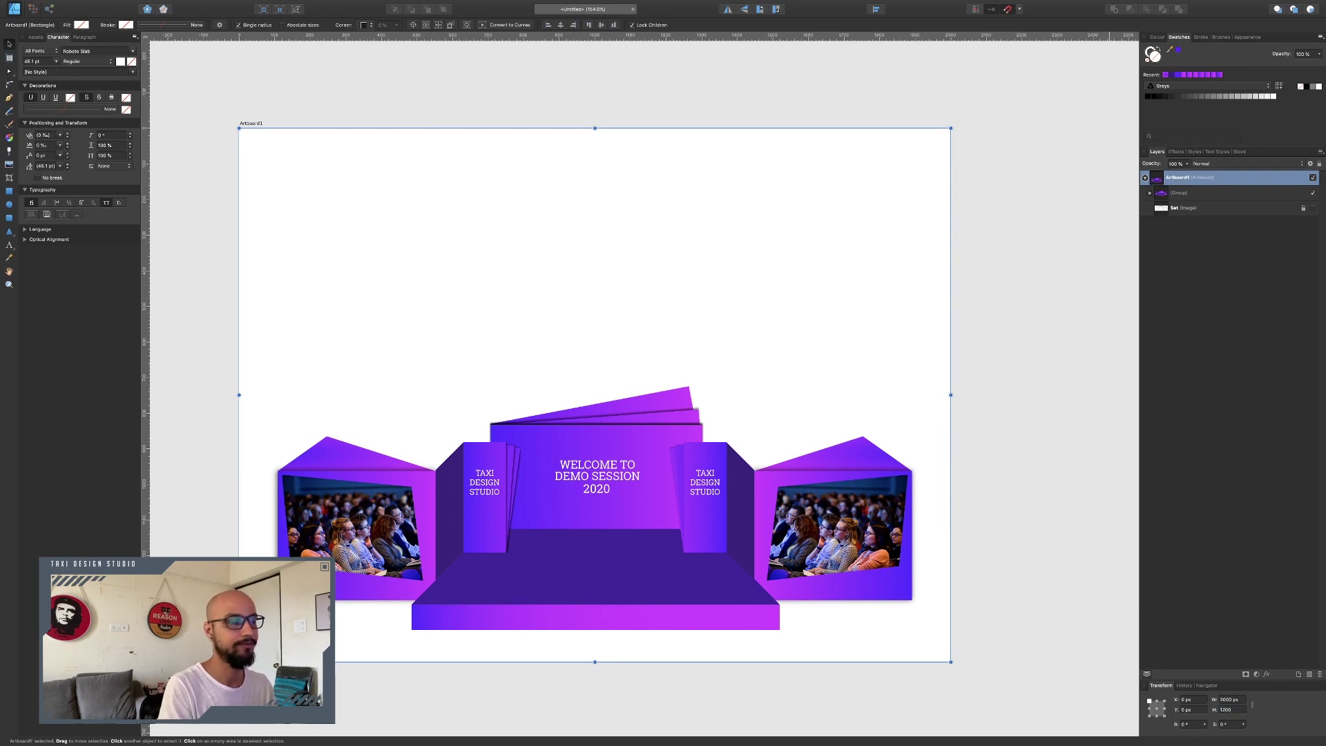
{"action": "key", "text": "Return"}
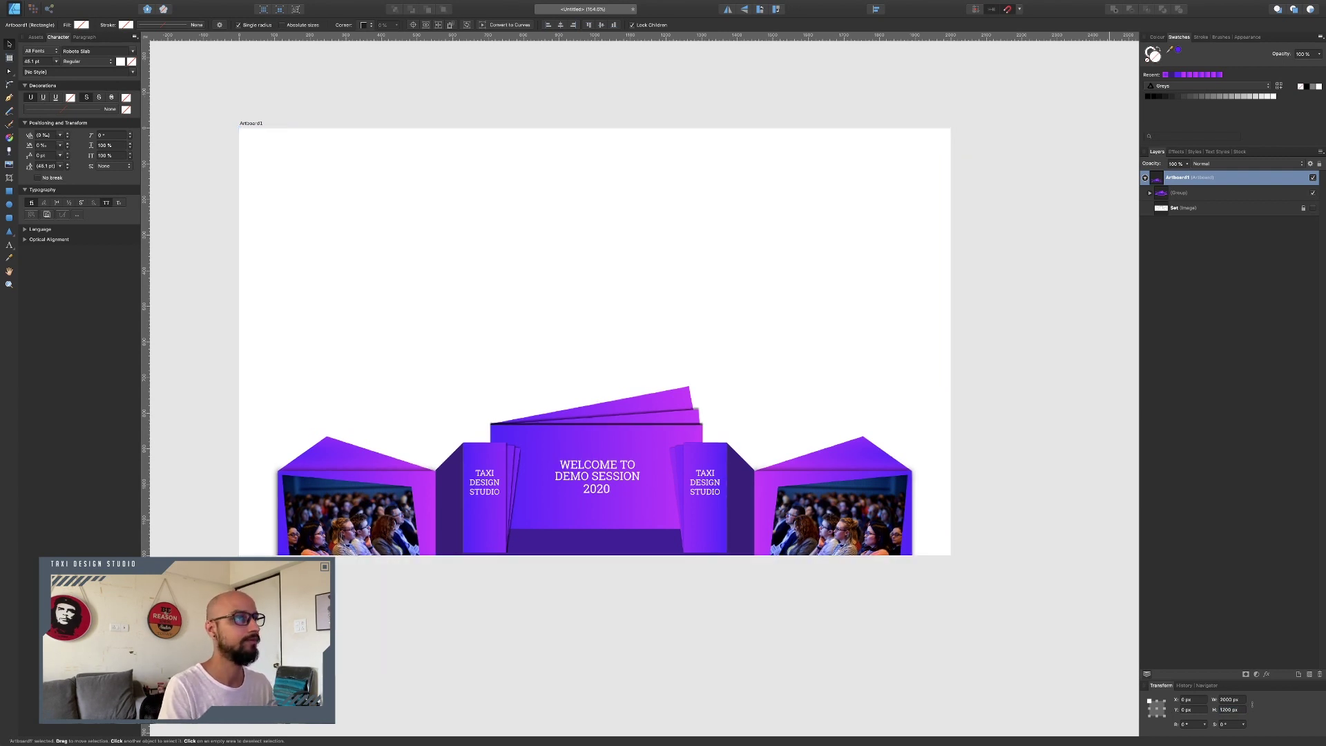
{"action": "left_click_drag", "start_coordinate": [726, 482], "coordinate": [731, 356]}
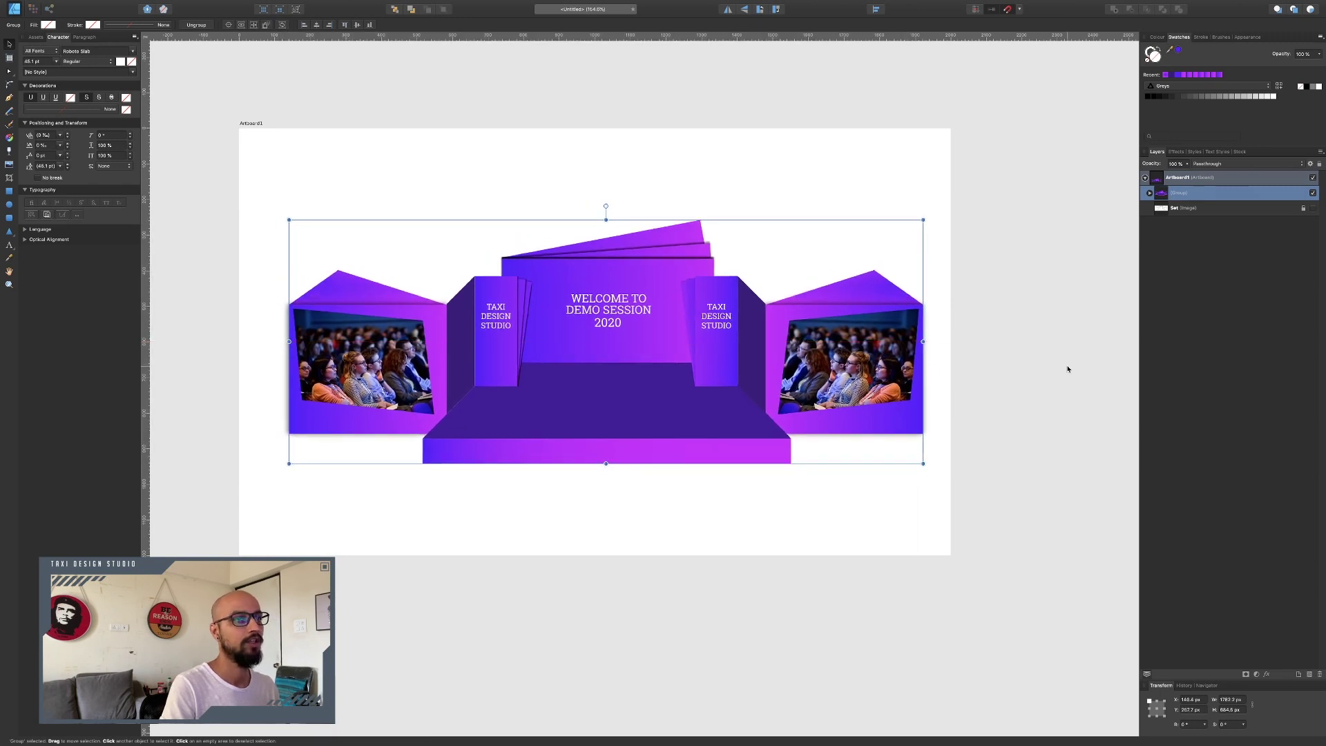
{"action": "left_click", "coordinate": [828, 527]}
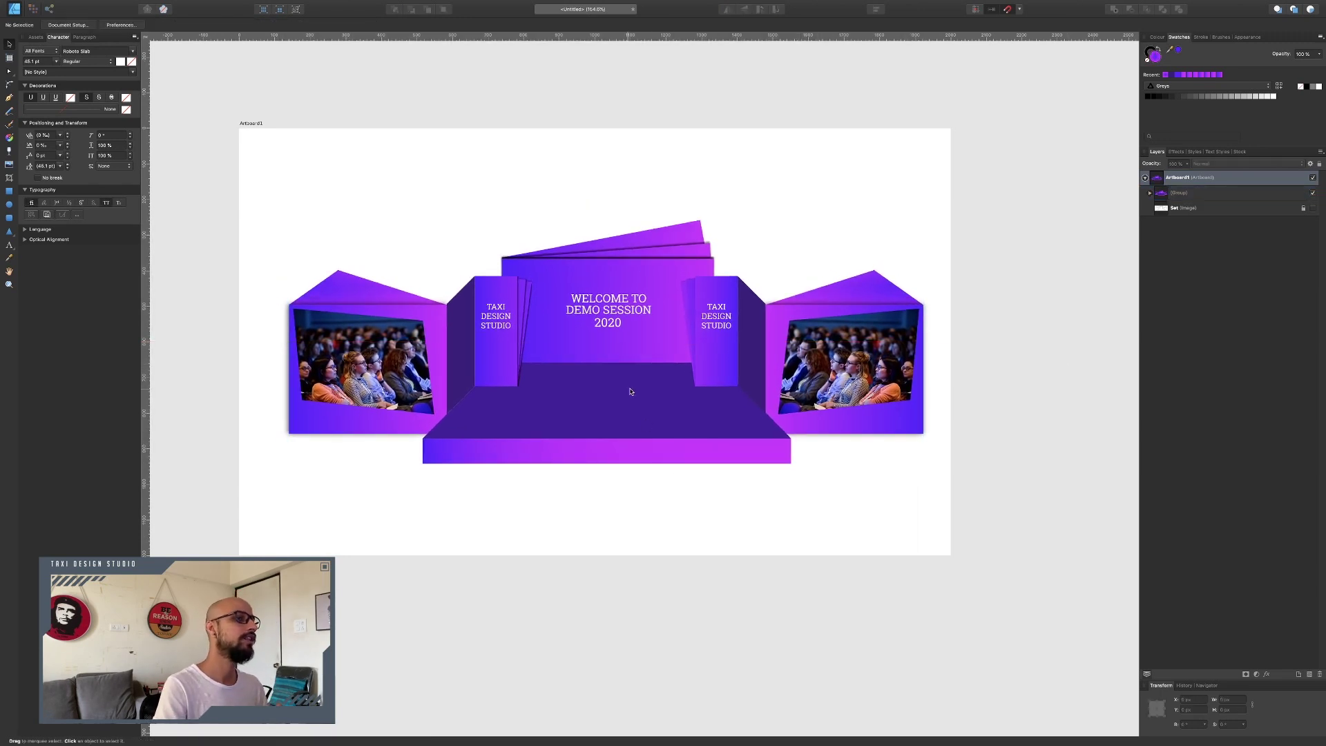
Draw a rectangle covering the whole artboard, 2000 by 1200 px, and move it beneath all other layers as a background
{"action": "left_click", "coordinate": [9, 191]}
{"action": "mouse_move", "coordinate": [240, 128]}
{"action": "left_mouse_down"}
{"action": "mouse_move", "coordinate": [947, 503]}
{"action": "mouse_move", "coordinate": [950, 554]}
{"action": "left_mouse_up"}
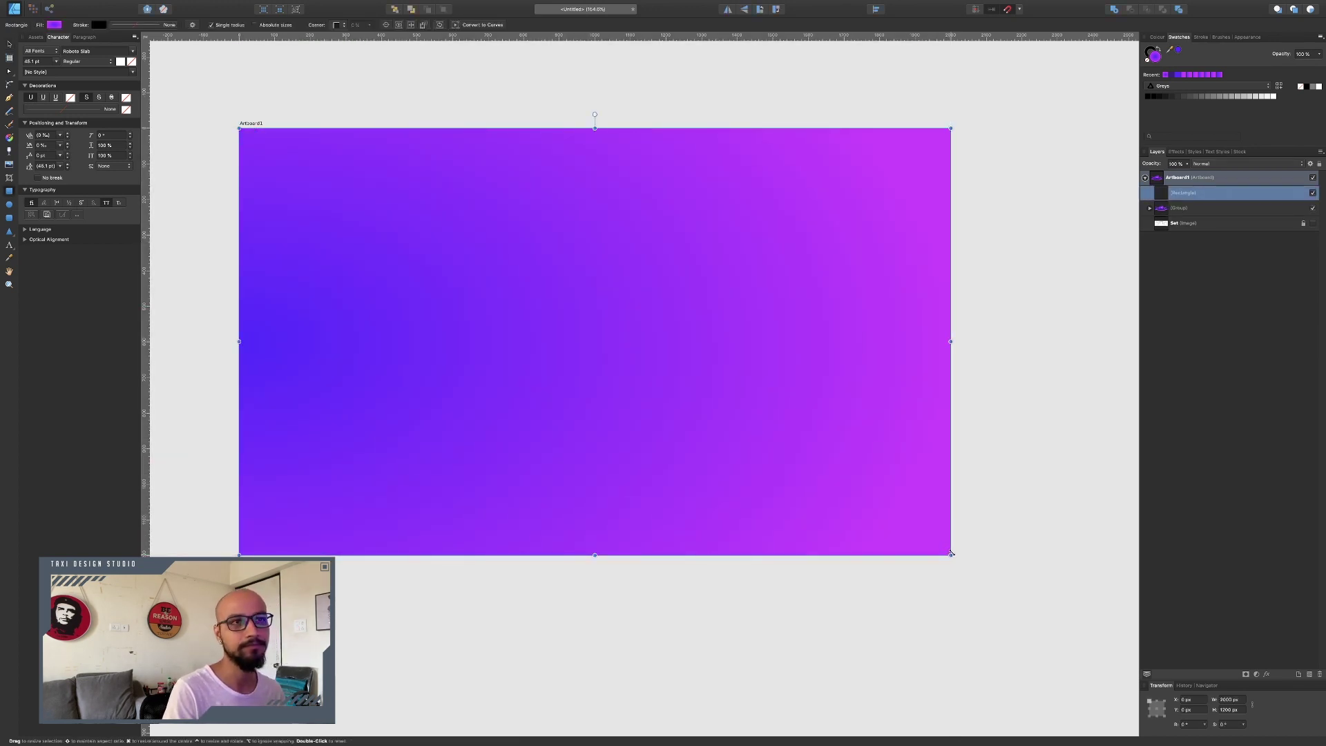
{"action": "left_click_drag", "start_coordinate": [1182, 194], "coordinate": [1182, 283]}
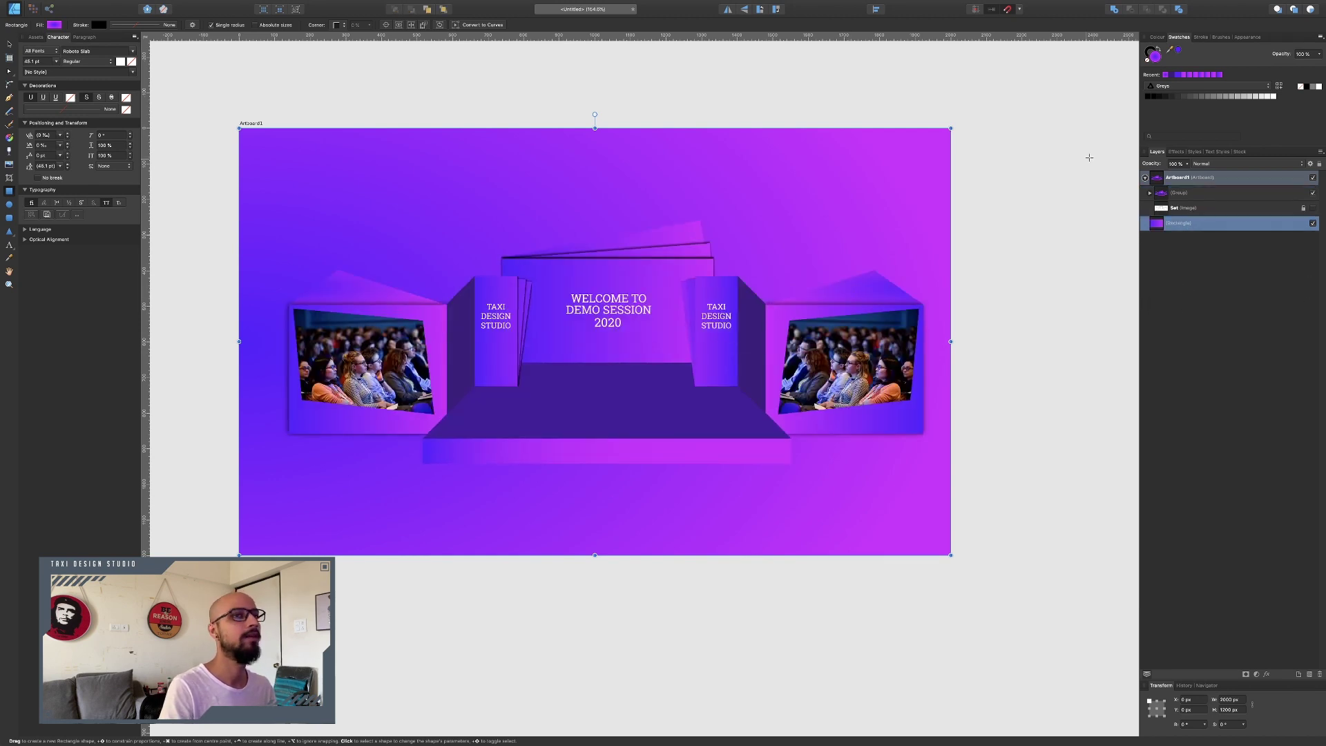
Change the background rectangle's gradient fill to a solid muted greyish purple
{"action": "left_click", "coordinate": [1162, 39]}
{"action": "left_click_drag", "start_coordinate": [1243, 88], "coordinate": [1254, 63]}
{"action": "left_click", "coordinate": [1228, 86]}
{"action": "key", "text": "ctrl+z"}
{"action": "left_click", "coordinate": [1022, 247]}
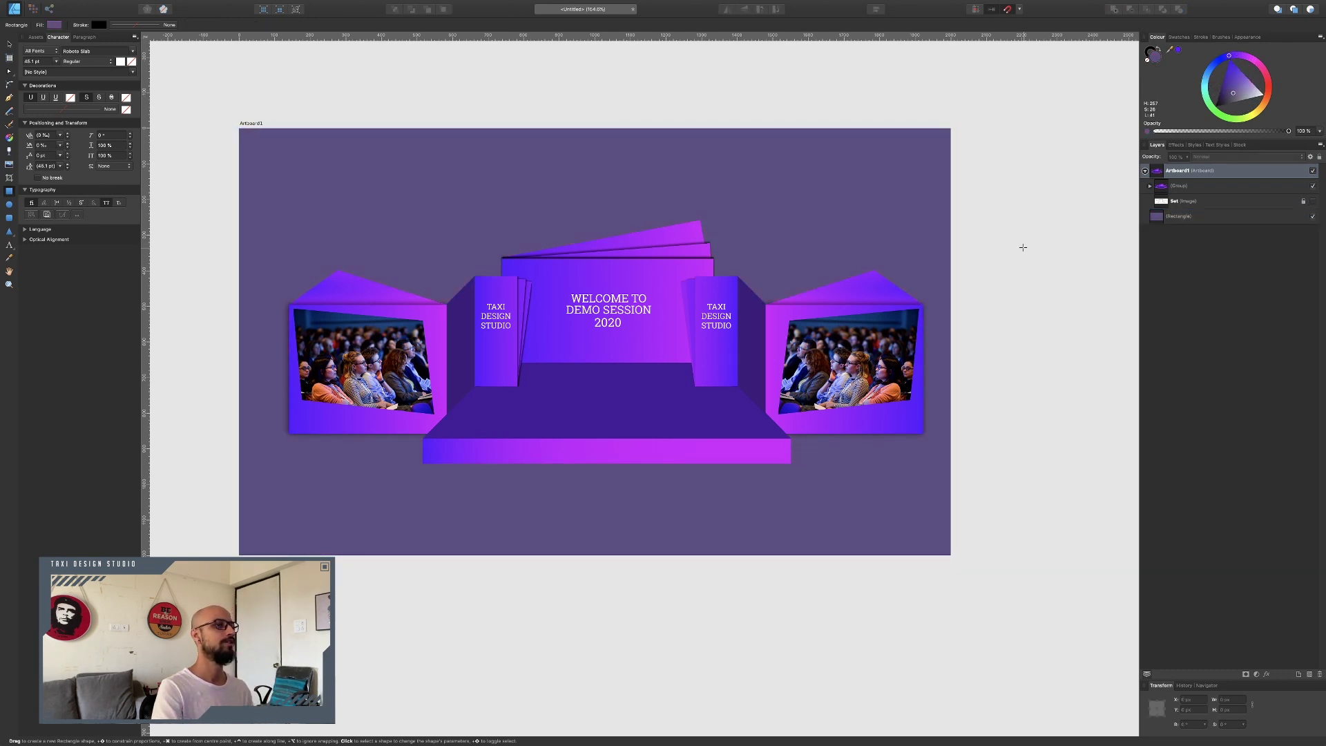
{"action": "left_click", "coordinate": [10, 44]}
{"action": "left_click_drag", "start_coordinate": [196, 182], "coordinate": [1006, 489]}
{"action": "left_click", "coordinate": [1026, 466]}
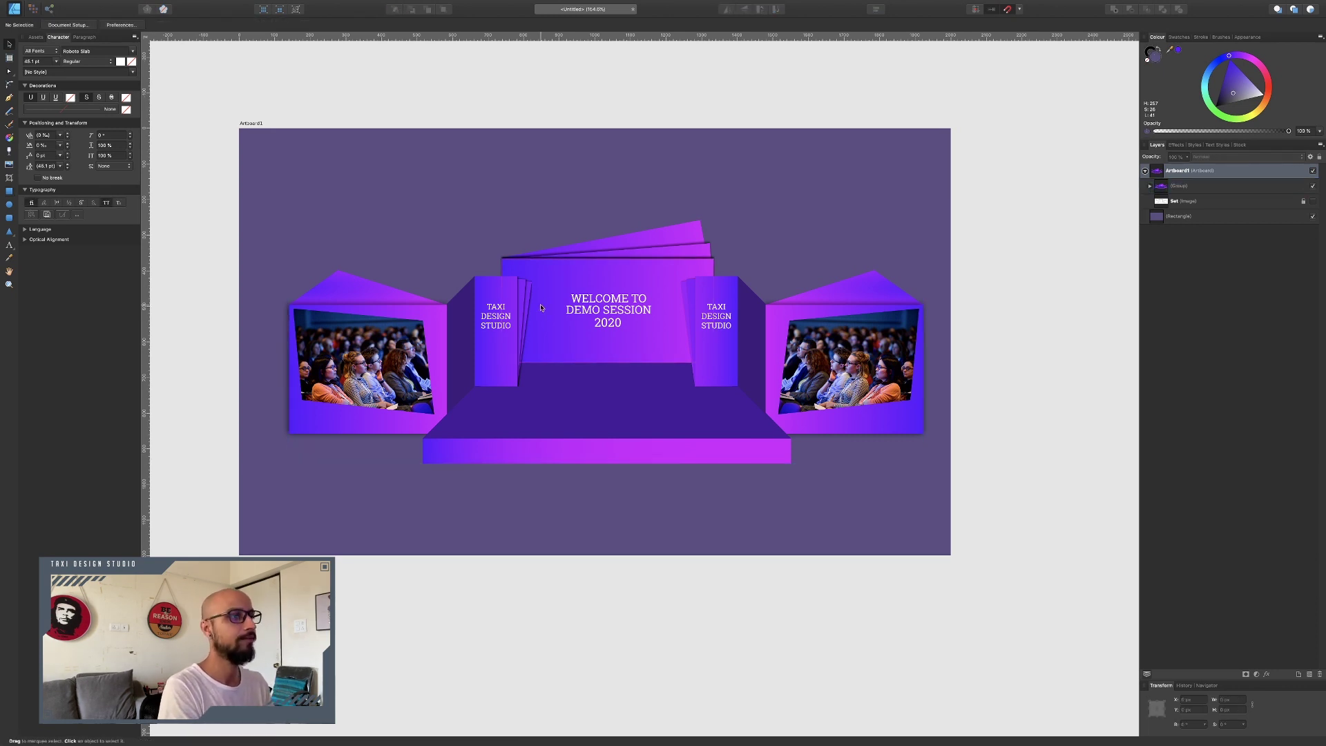
Export the artboard at 2000 by 1200 px as a PNG named Demo set on the Desktop
{"action": "key", "text": "super+alt+shift+w"}
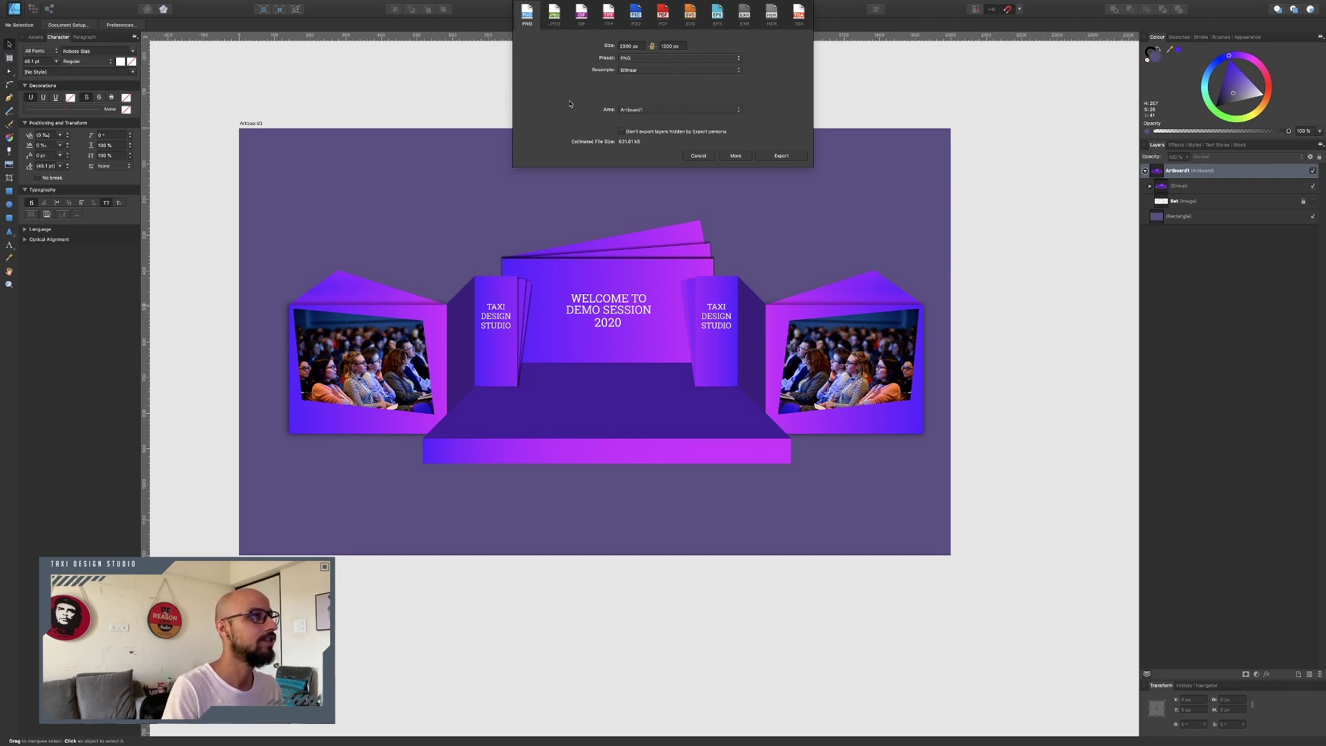
{"action": "left_click", "coordinate": [781, 156]}
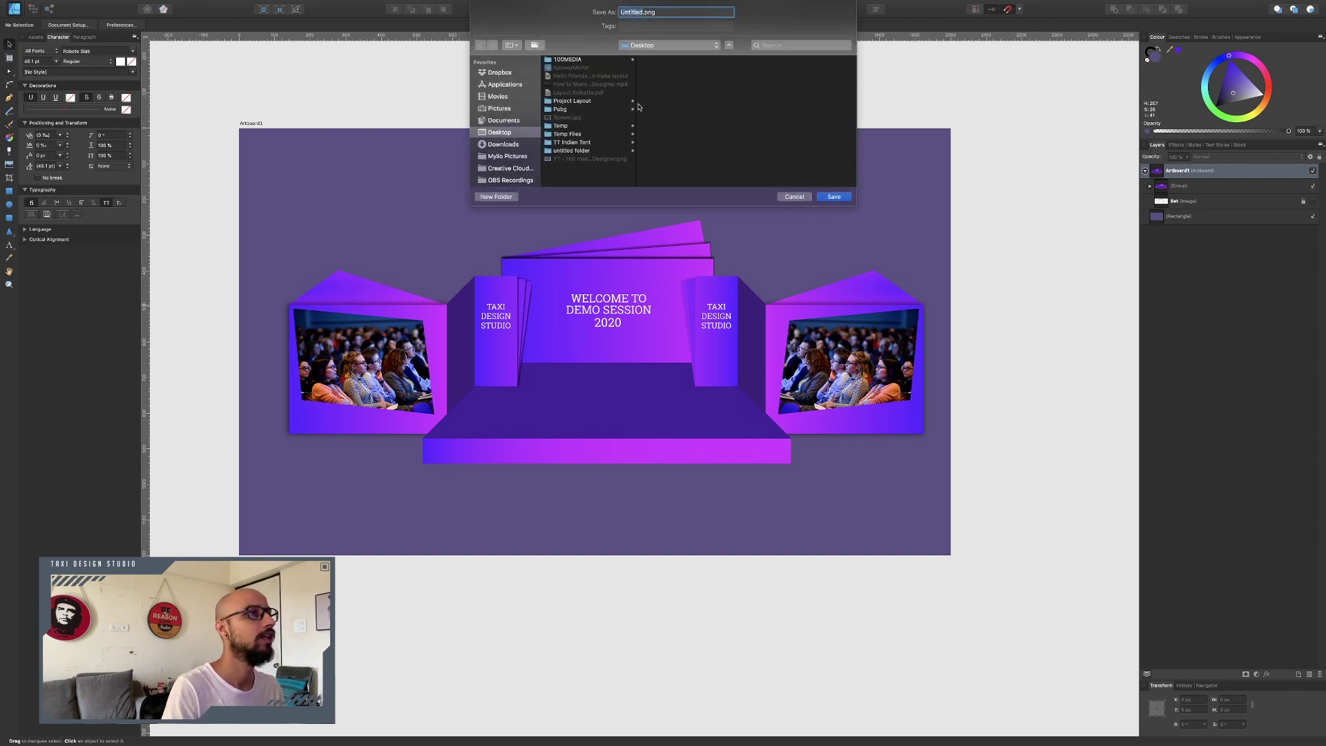
{"action": "type", "text": "Demo set"}
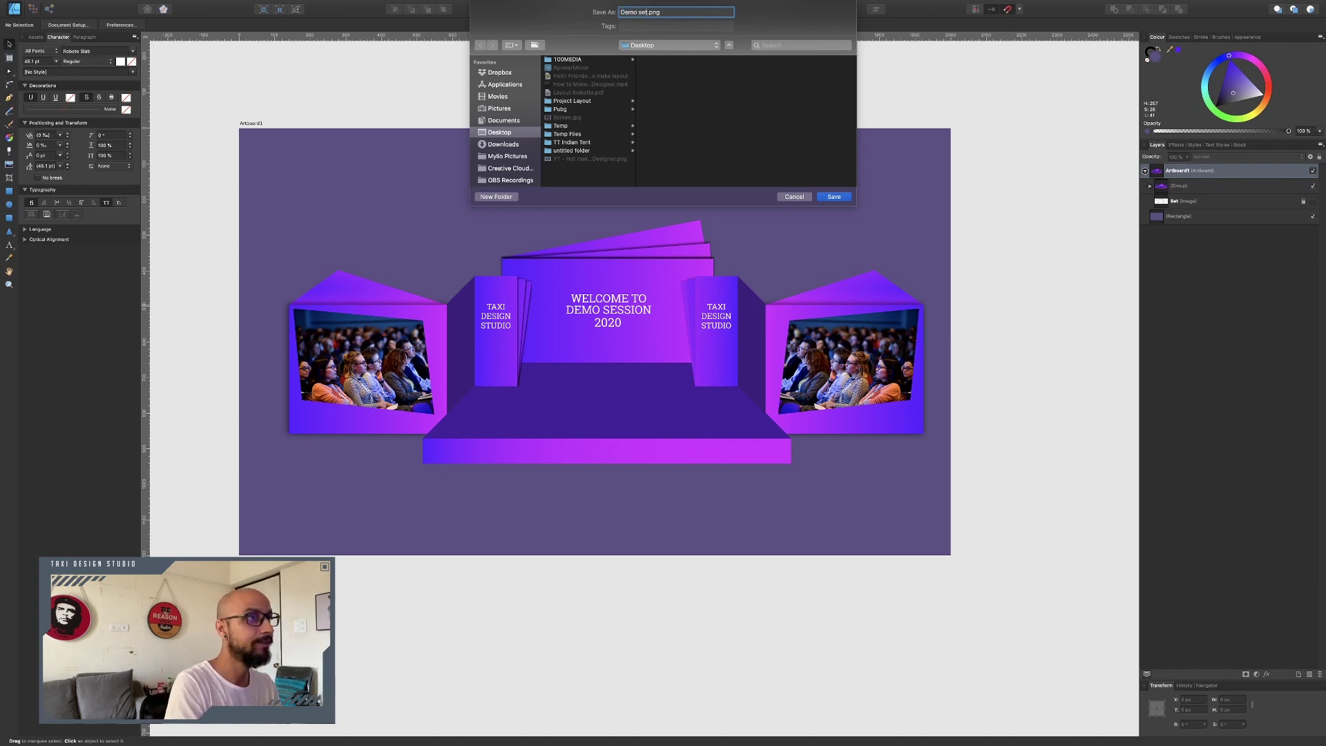
{"action": "key", "text": "Return"}
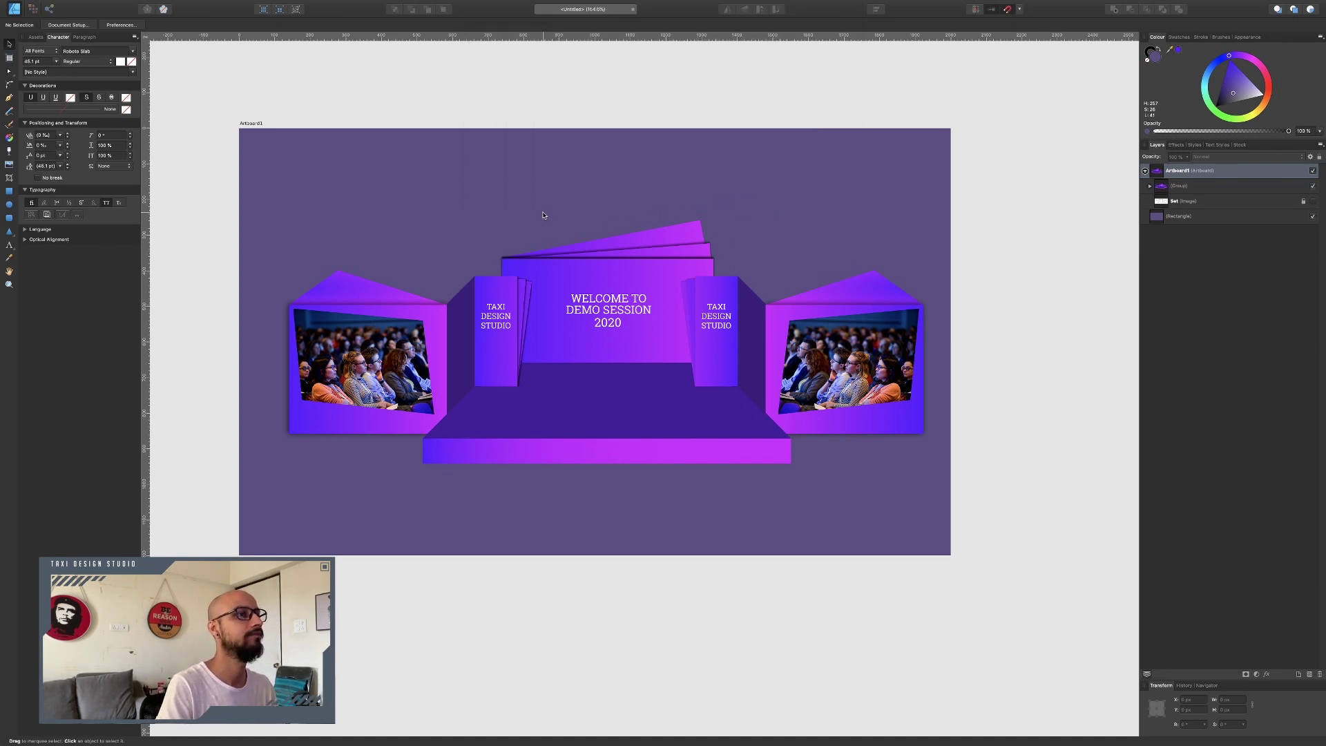
Switch to the desktop, open Demo set.png in Preview and view it full screen
{"action": "key", "text": "ctrl+Left"}
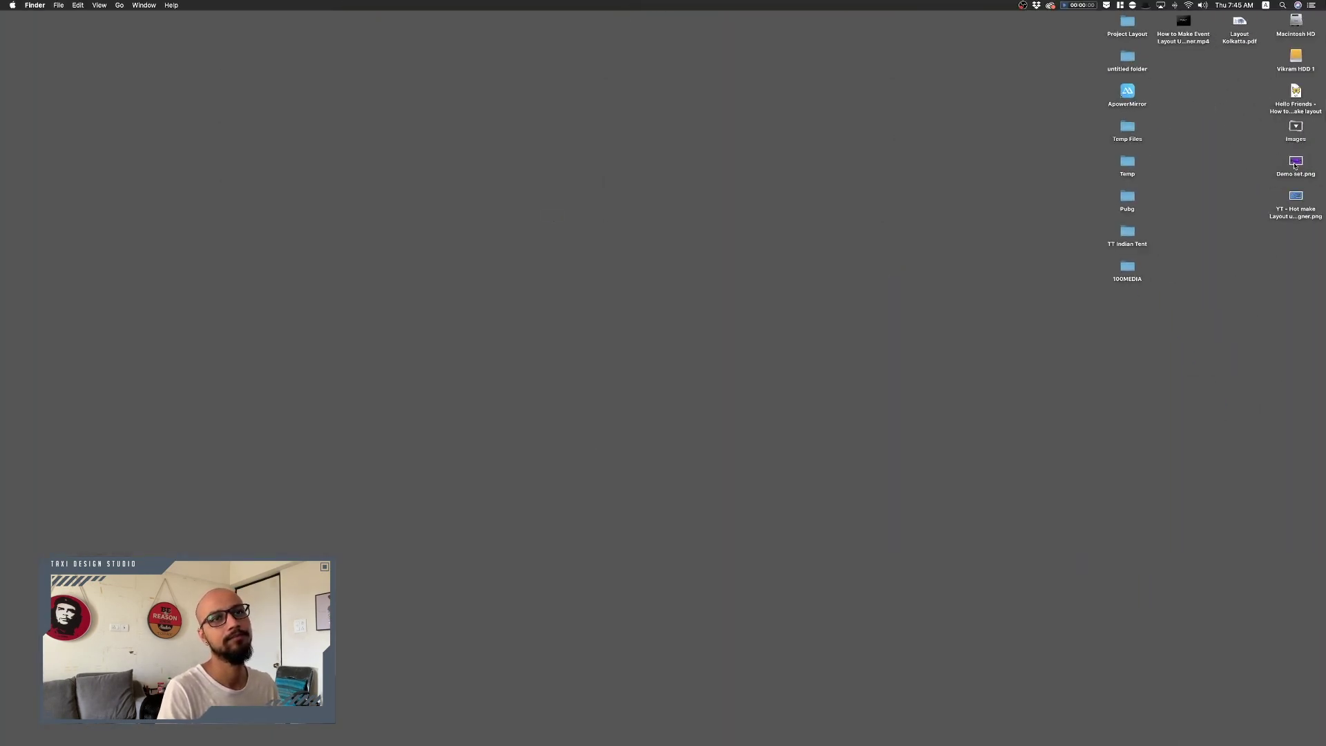
{"action": "double_click", "coordinate": [1296, 163]}
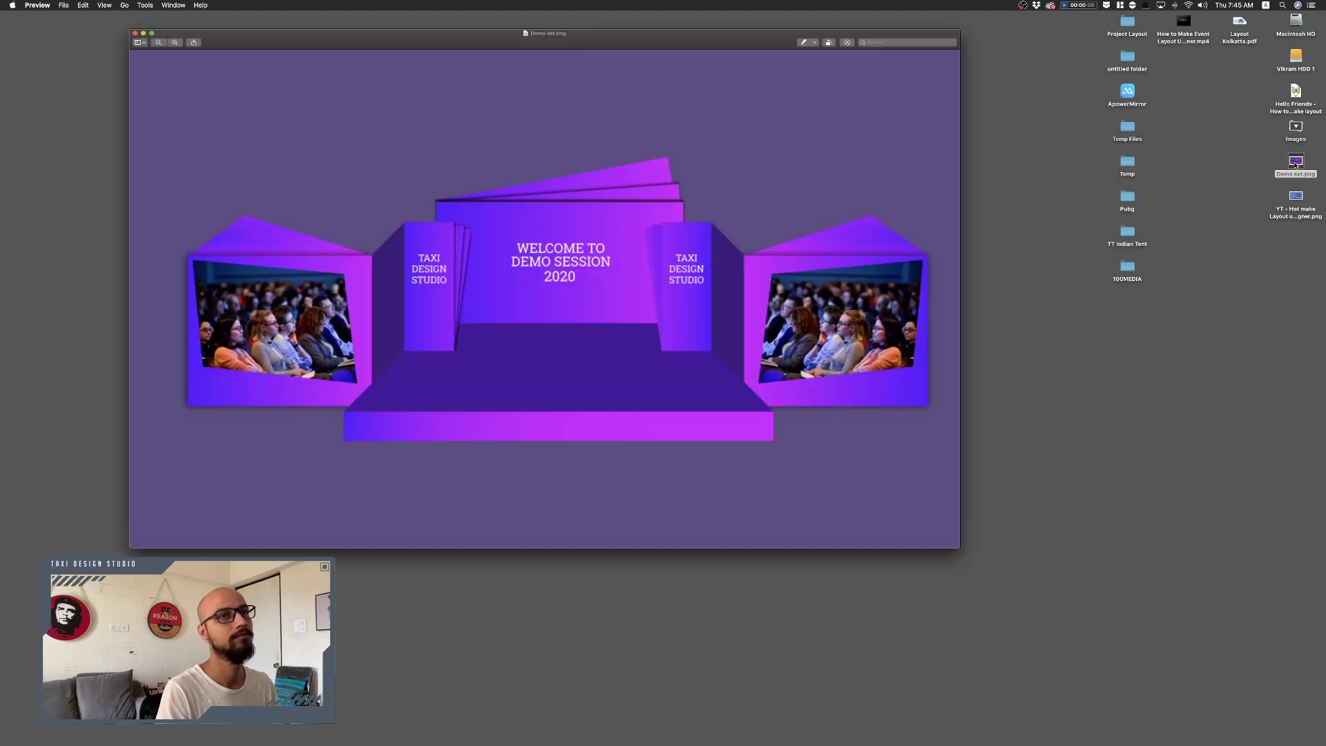
{"action": "left_click", "coordinate": [26, 17]}
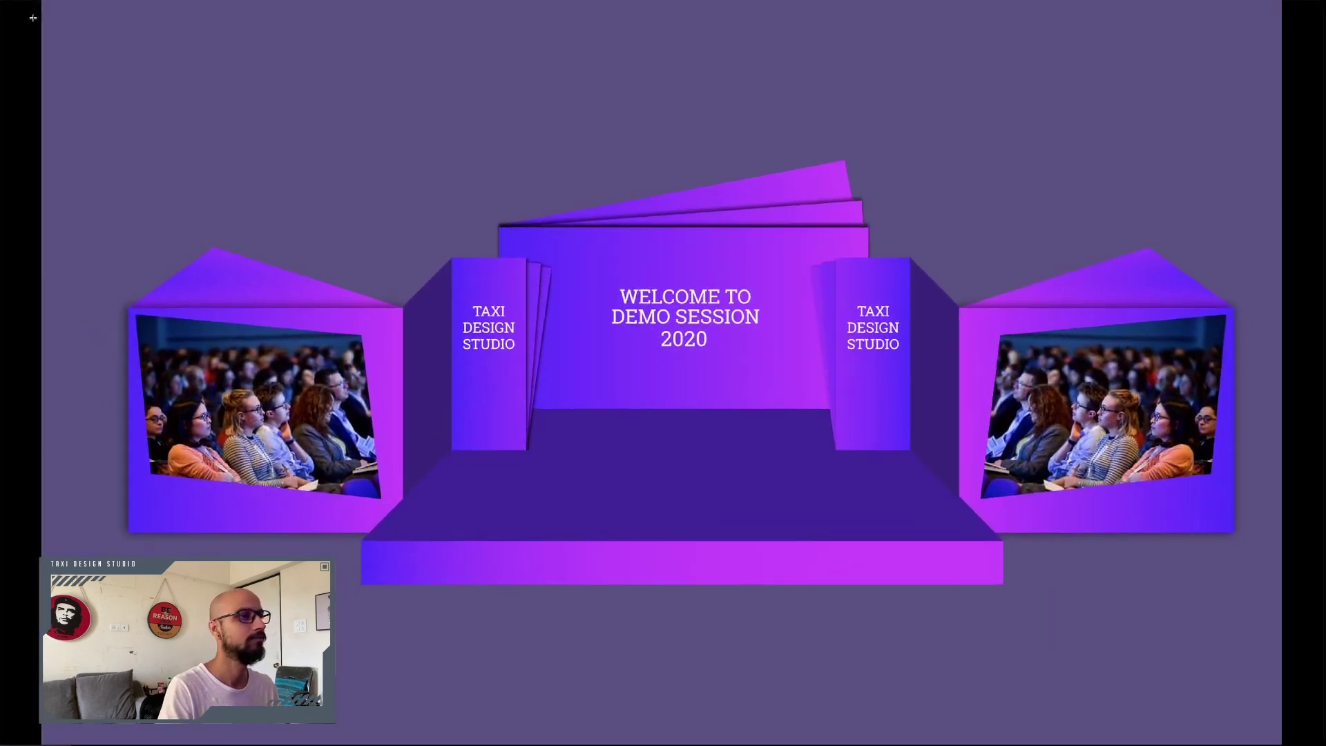